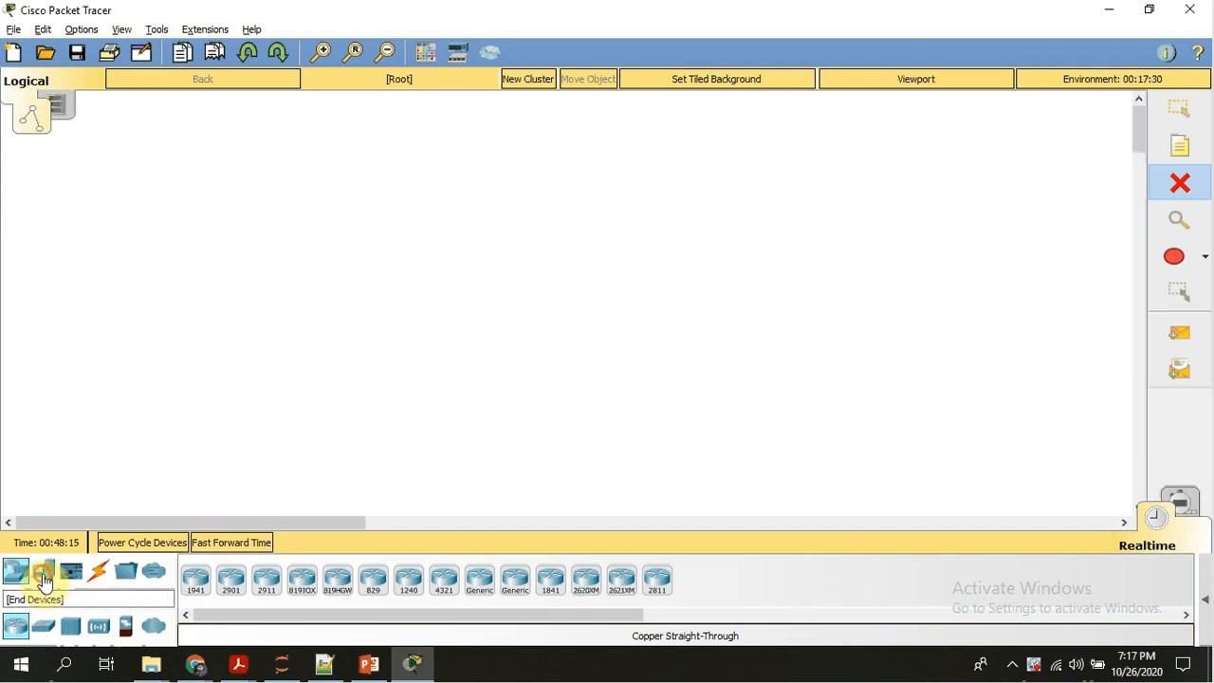
# Place two generic PCs side by side in the lower-left area of the logical workspace.
pyautogui.click(44, 578)
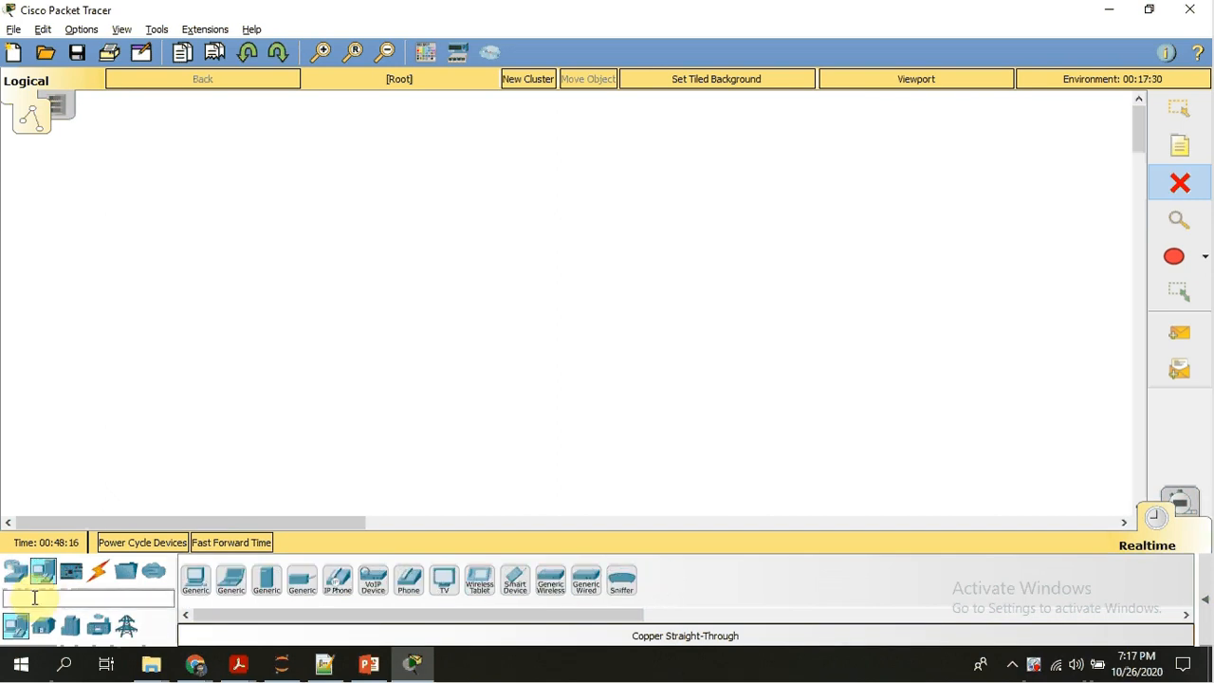
pyautogui.click(195, 578)
pyautogui.click(155, 426)
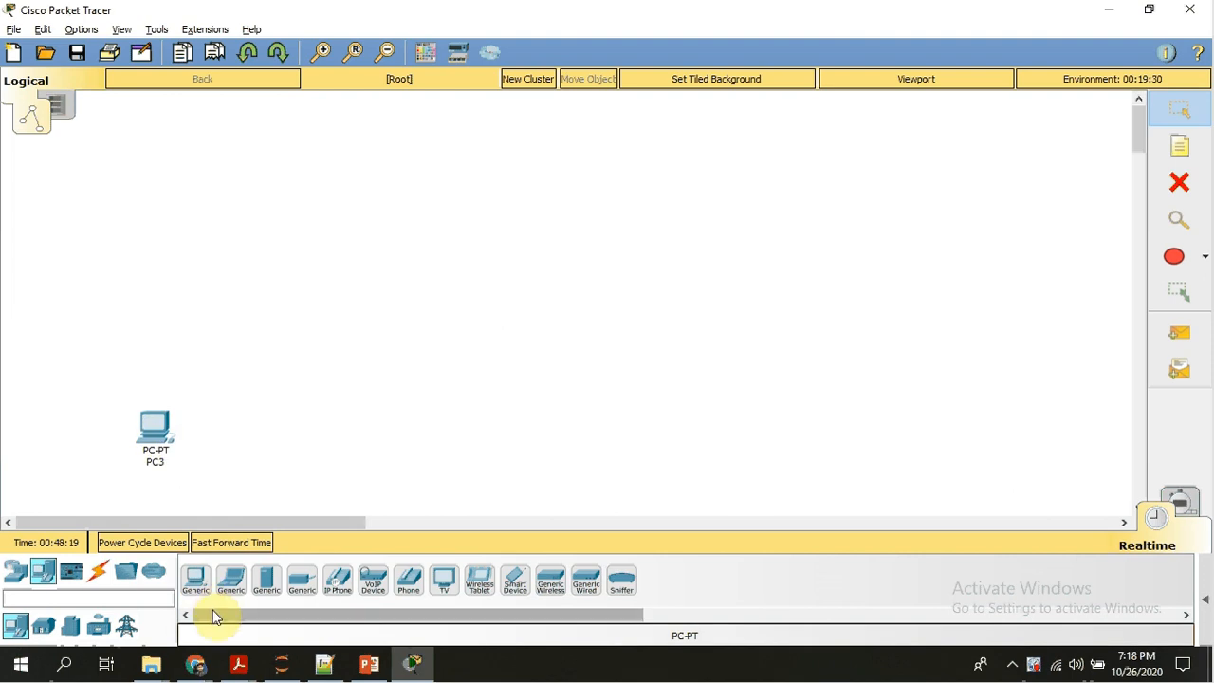
pyautogui.click(197, 585)
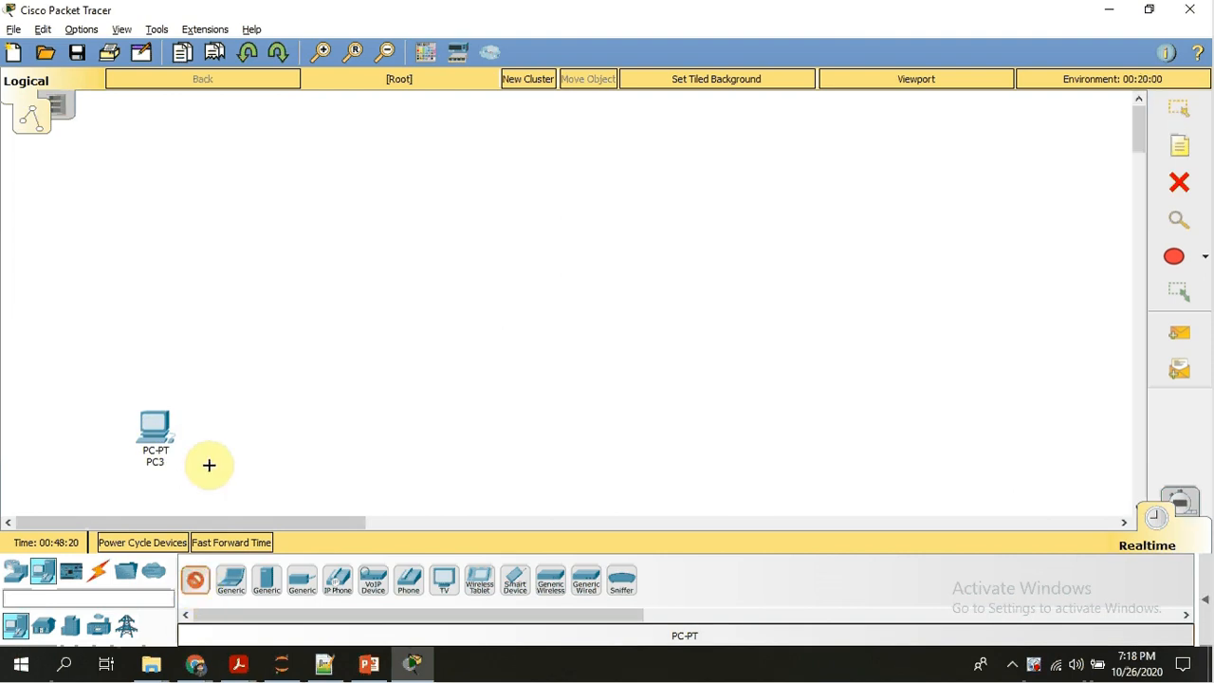
pyautogui.click(270, 428)
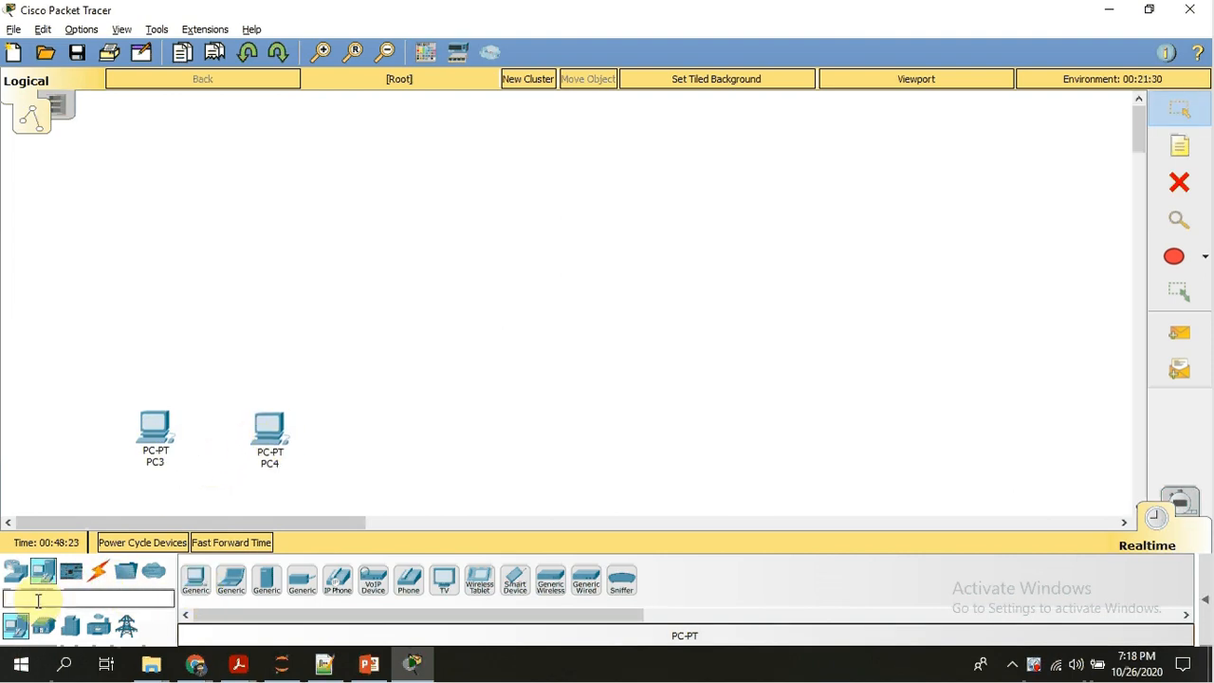
# Place a 2911 router just above the two PCs and a 1941 router higher up, near the top of the workspace.
pyautogui.click(17, 572)
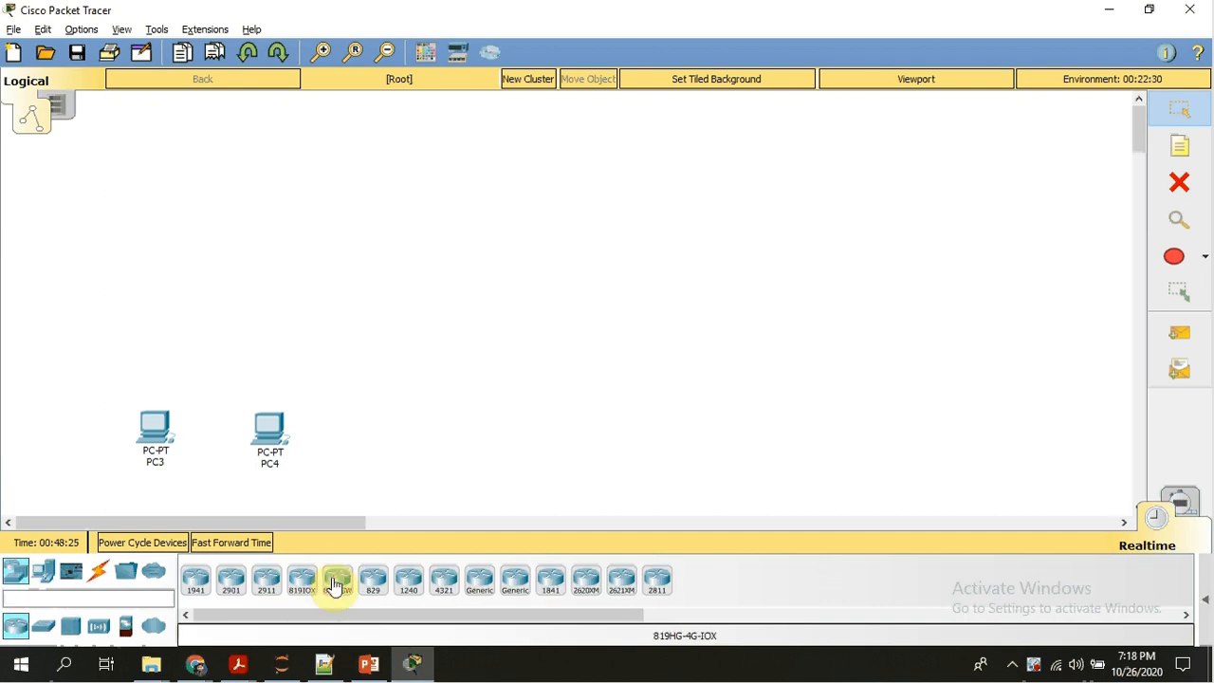
pyautogui.click(266, 582)
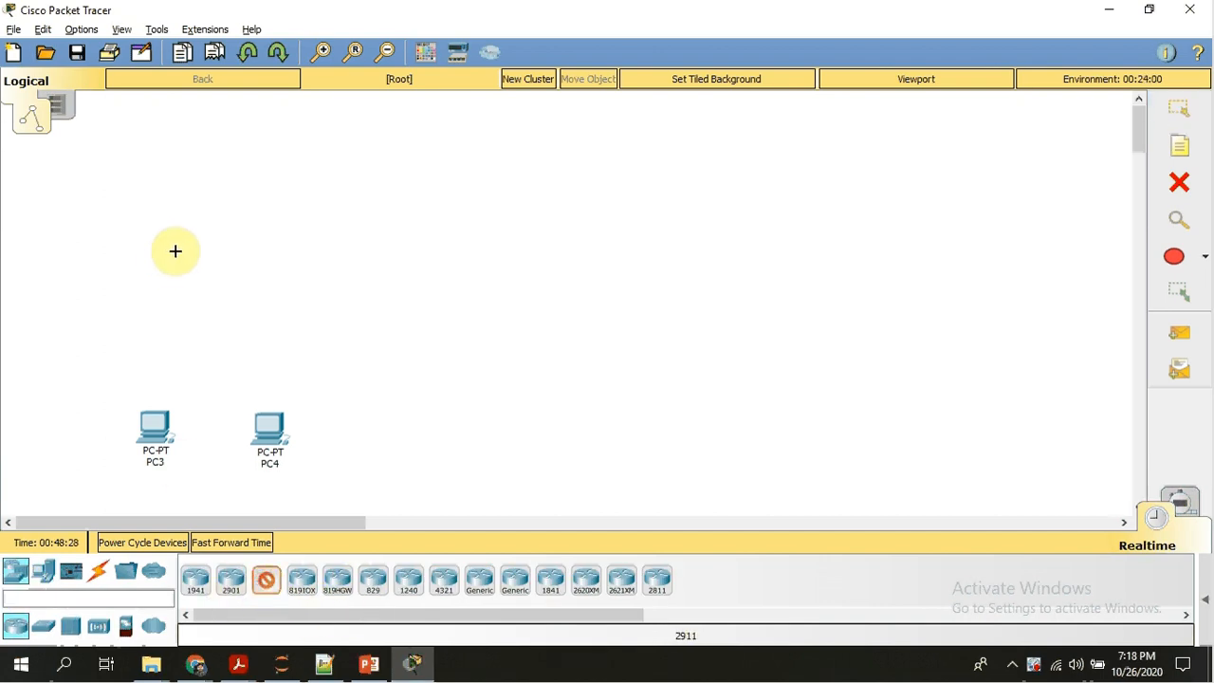
pyautogui.click(198, 320)
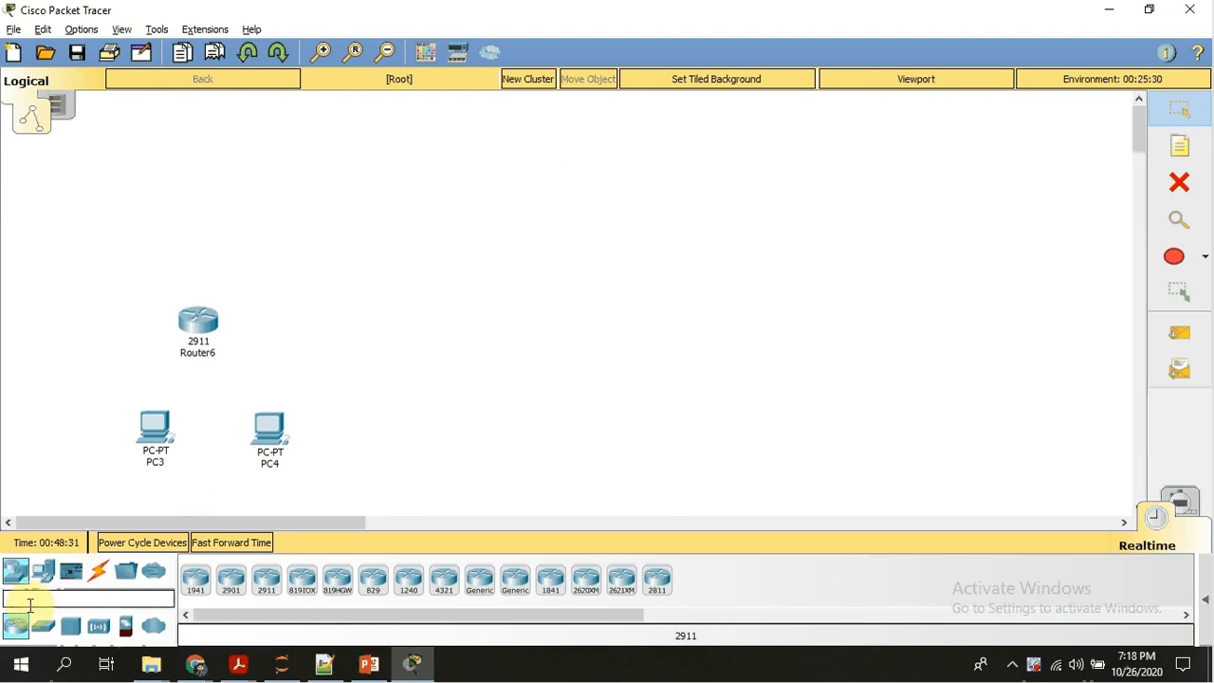
pyautogui.click(198, 588)
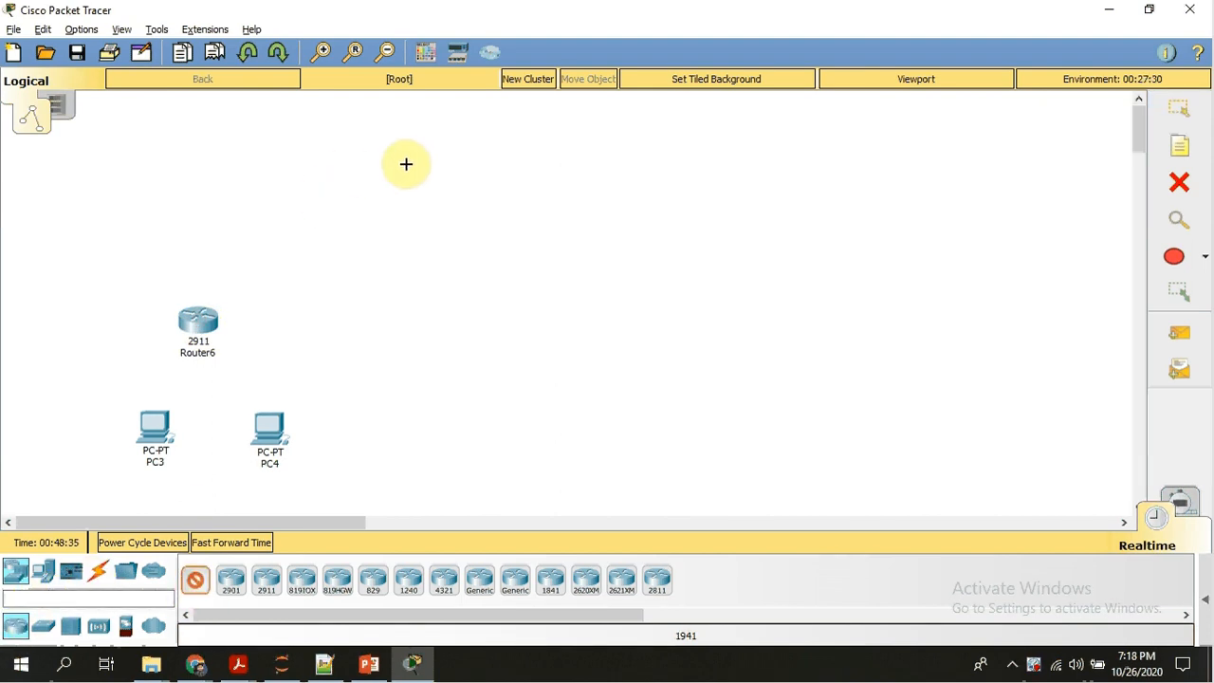
pyautogui.click(406, 164)
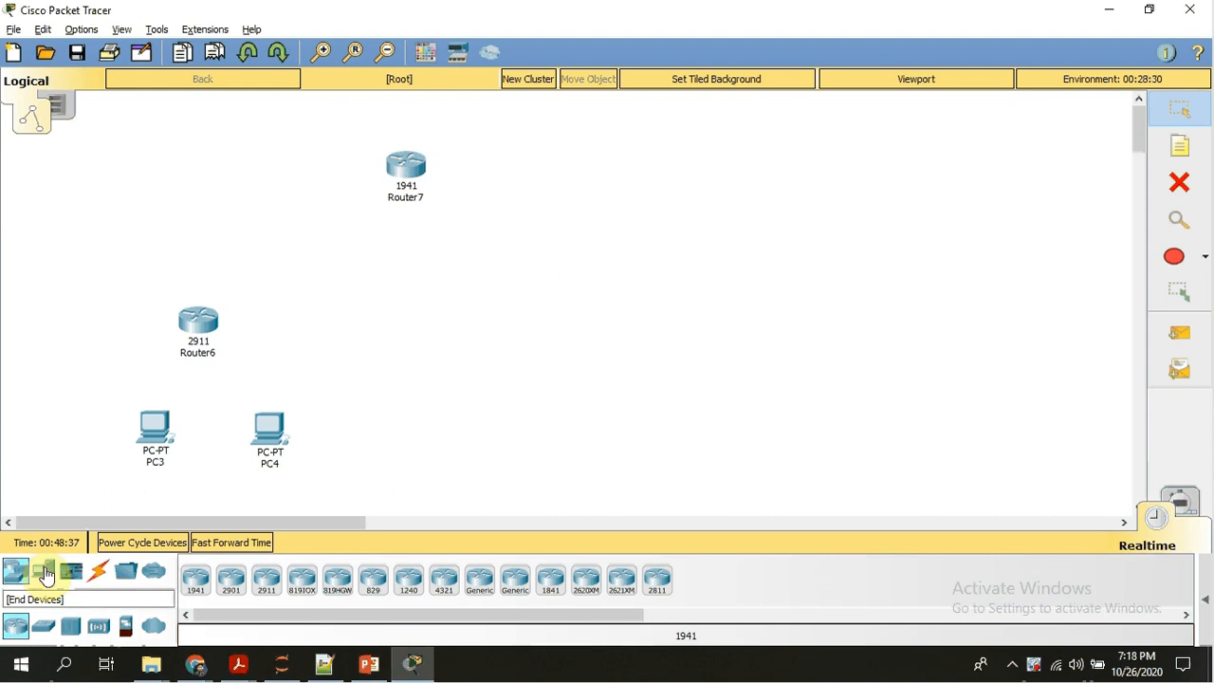
# Add a second pair of generic PCs, spaced apart, well to the right of the first pair.
pyautogui.click(47, 573)
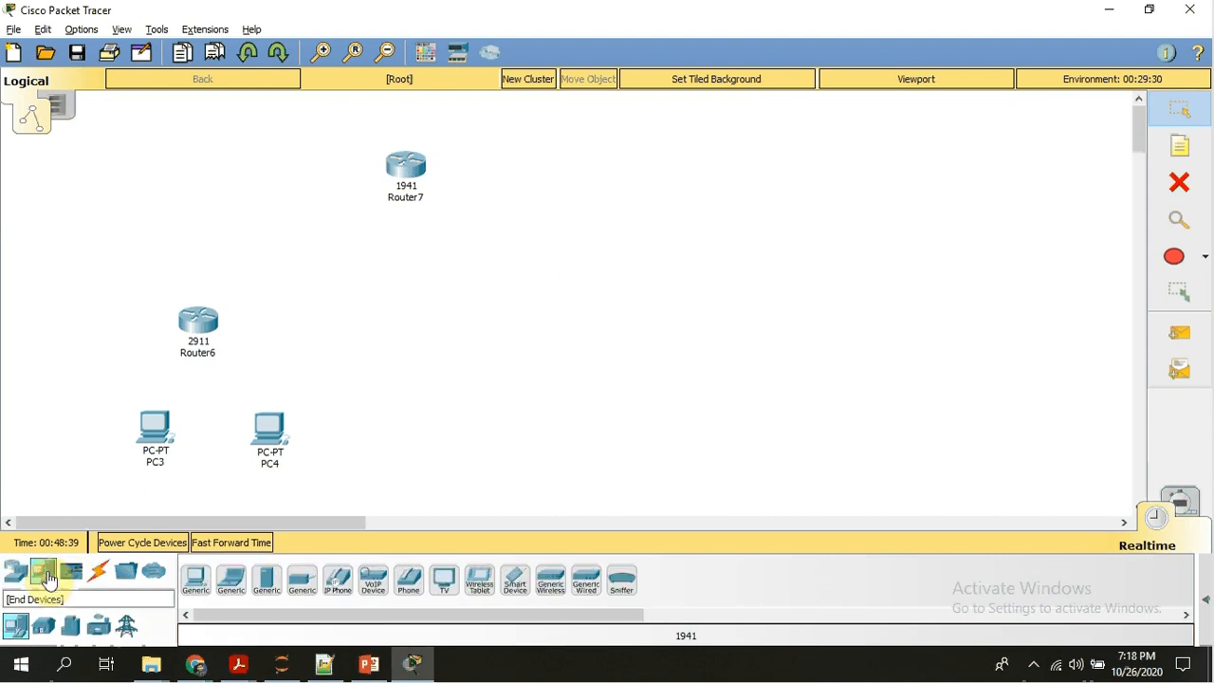
pyautogui.click(194, 580)
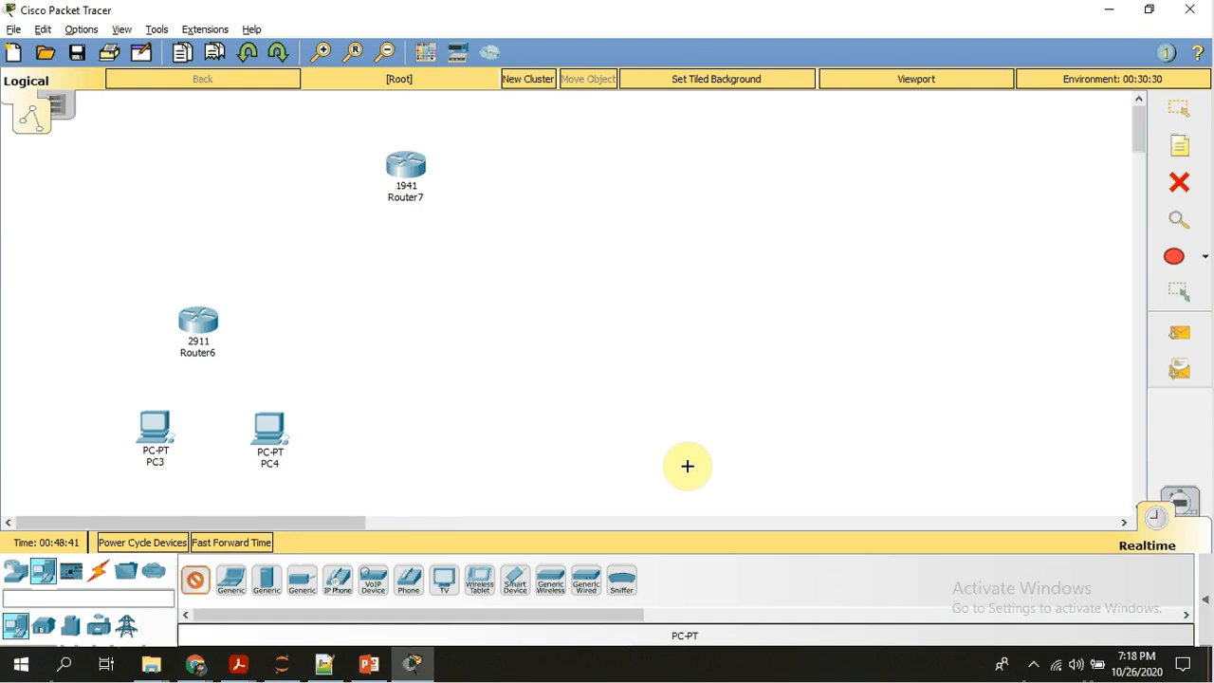
pyautogui.click(604, 412)
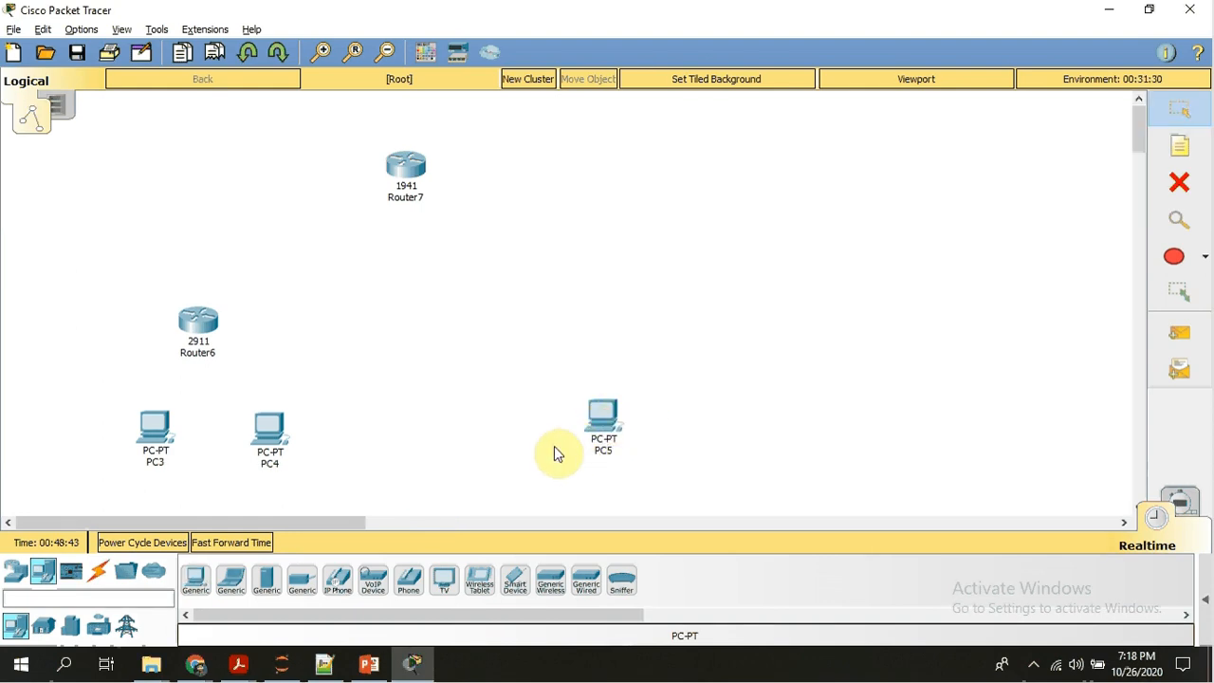
pyautogui.click(203, 574)
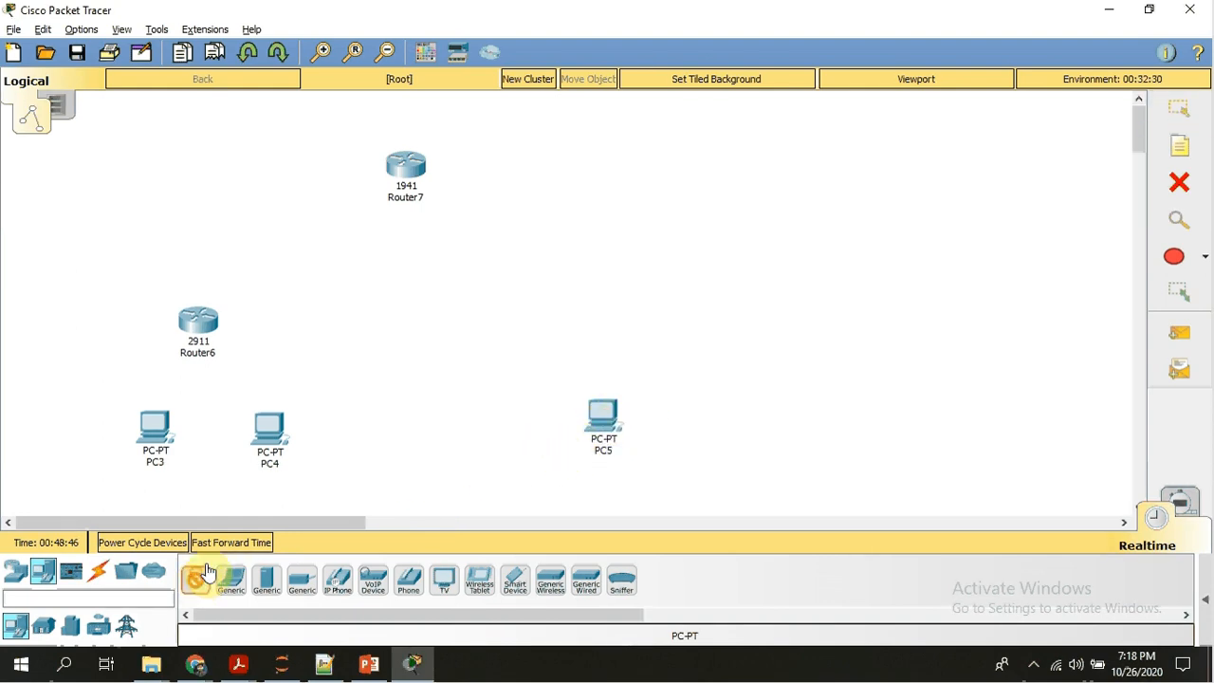
pyautogui.click(748, 405)
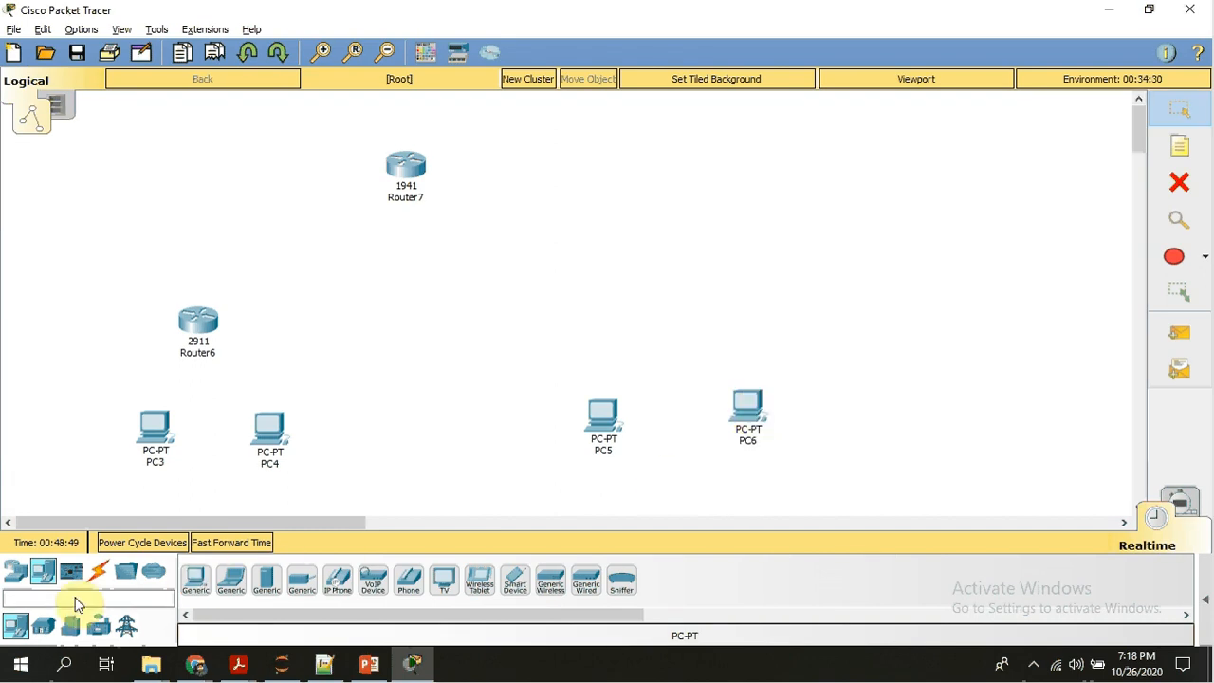
# Place a 2960 switch centred above the right-hand pair of PCs.
pyautogui.click(17, 570)
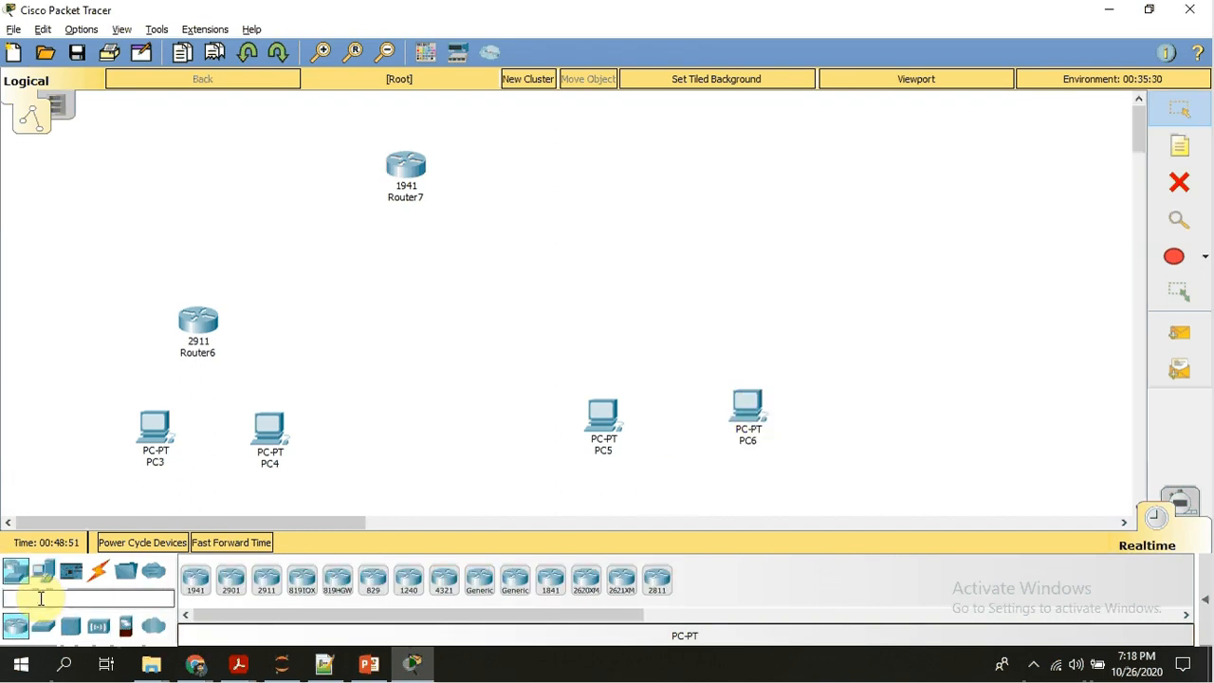
pyautogui.click(42, 626)
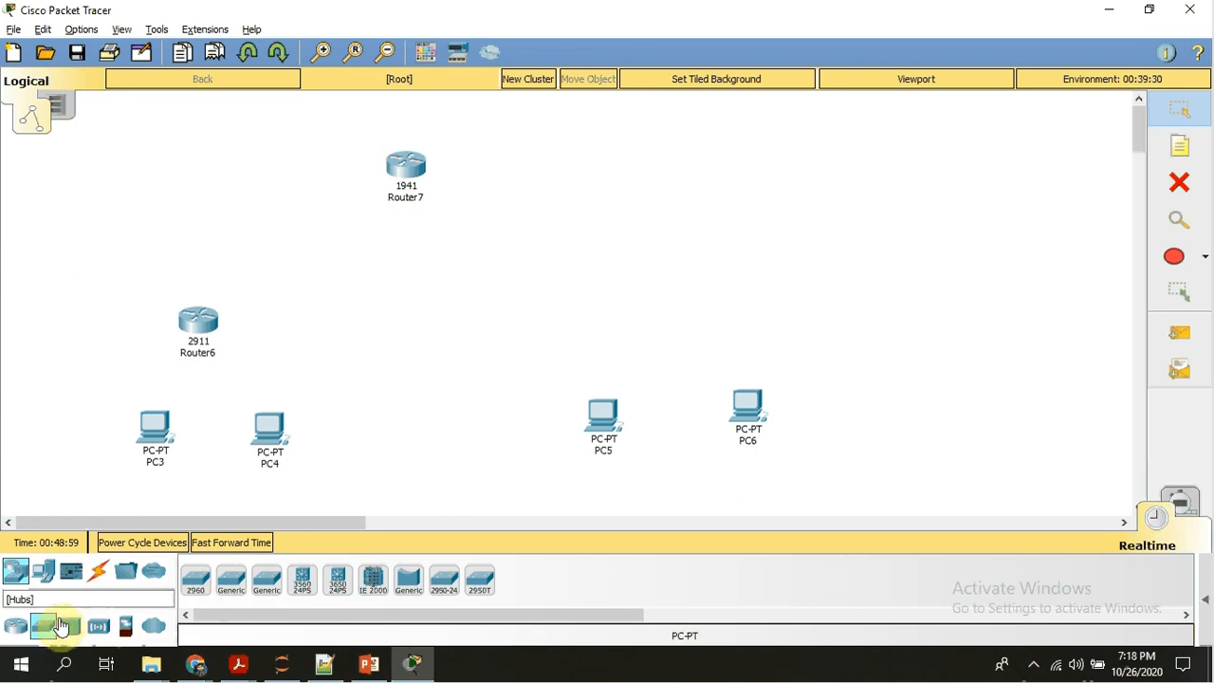
pyautogui.click(198, 584)
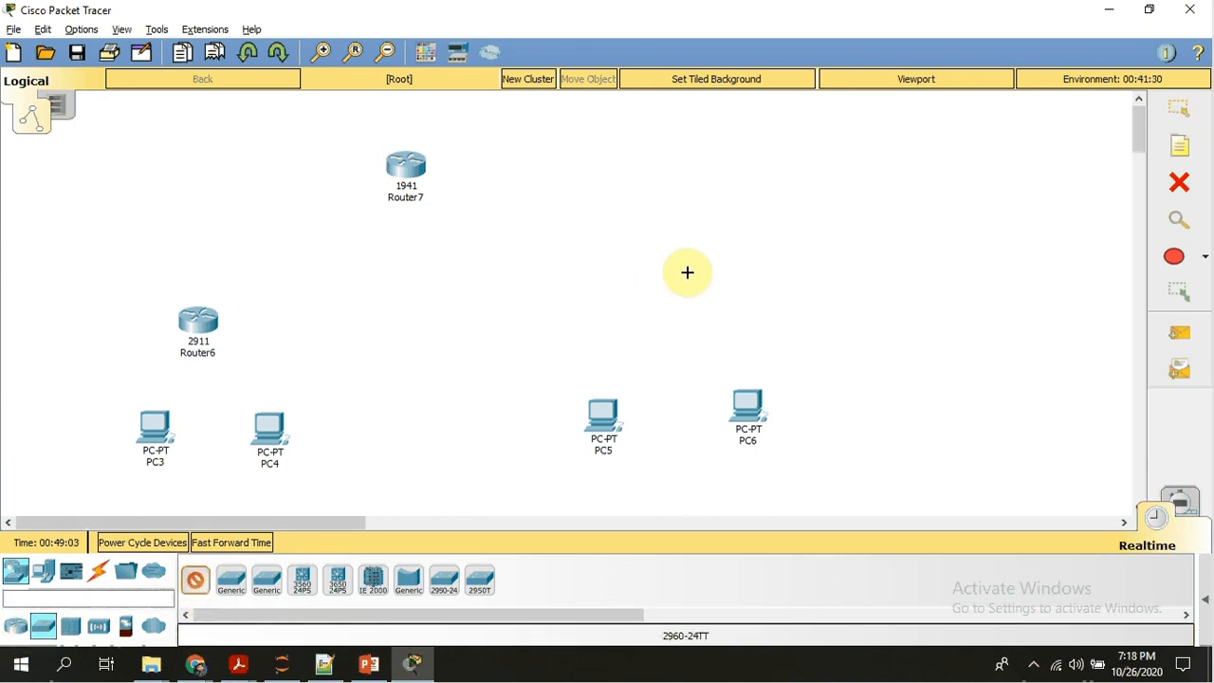
pyautogui.click(664, 285)
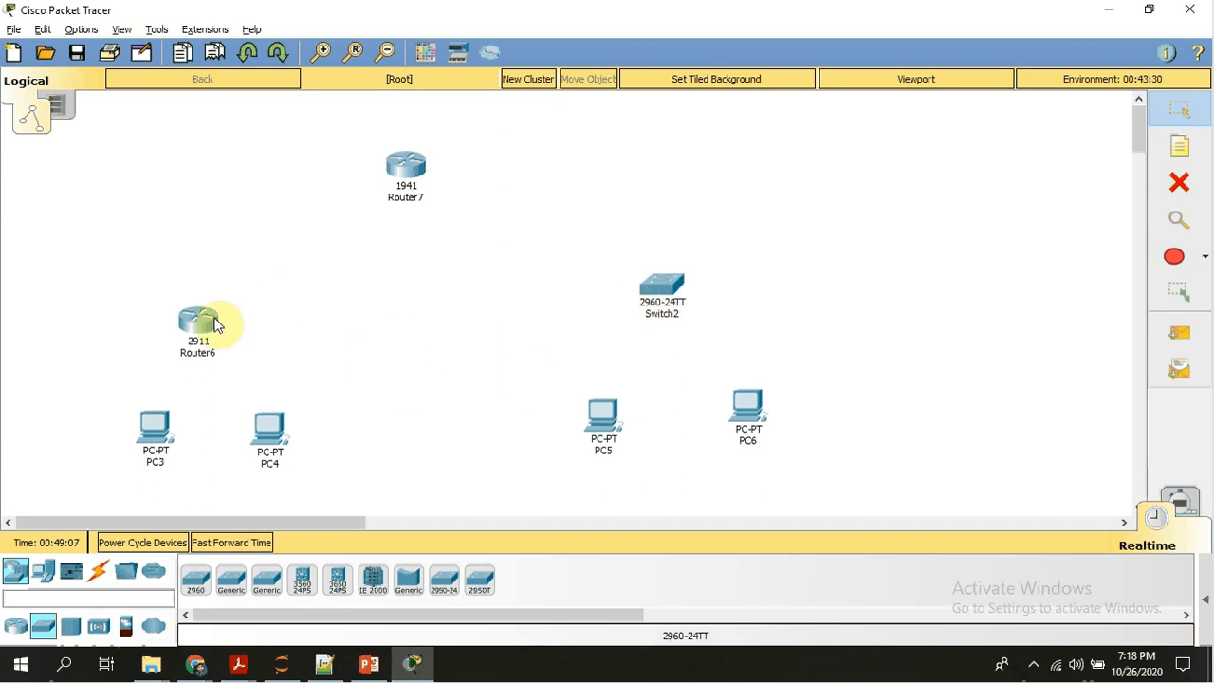
# Replace the 2911 router above the left-hand PCs with a 2960 switch.
pyautogui.click(1179, 183)
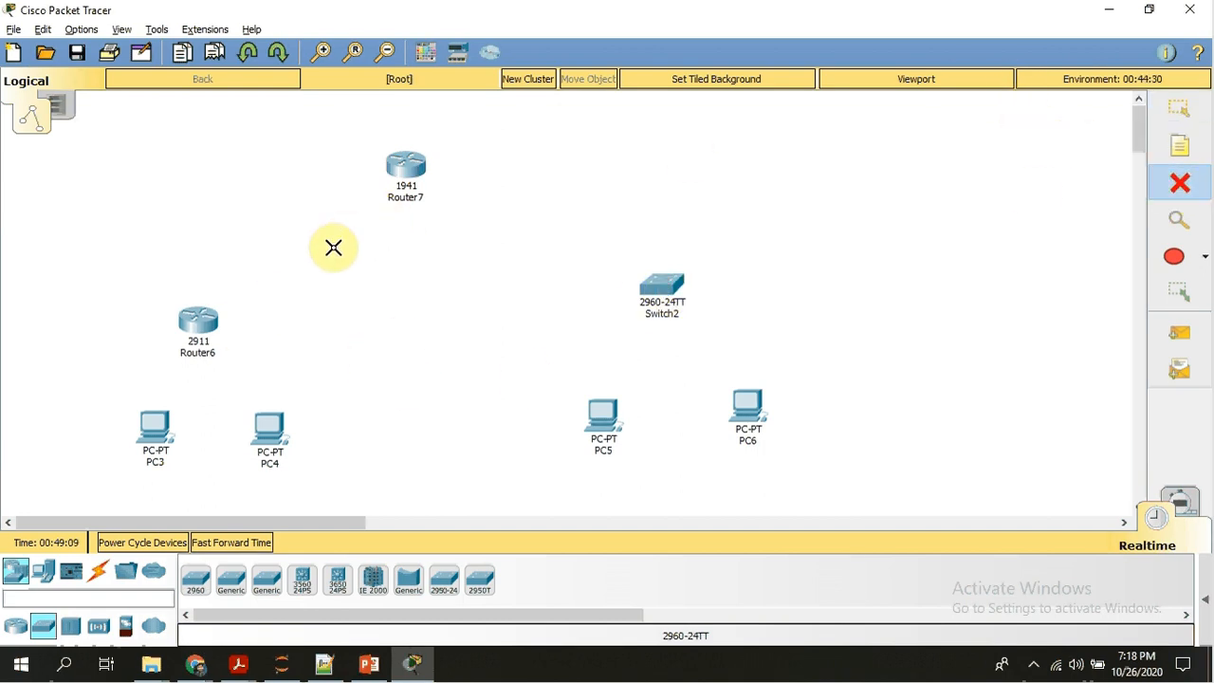
pyautogui.click(197, 325)
pyautogui.click(195, 581)
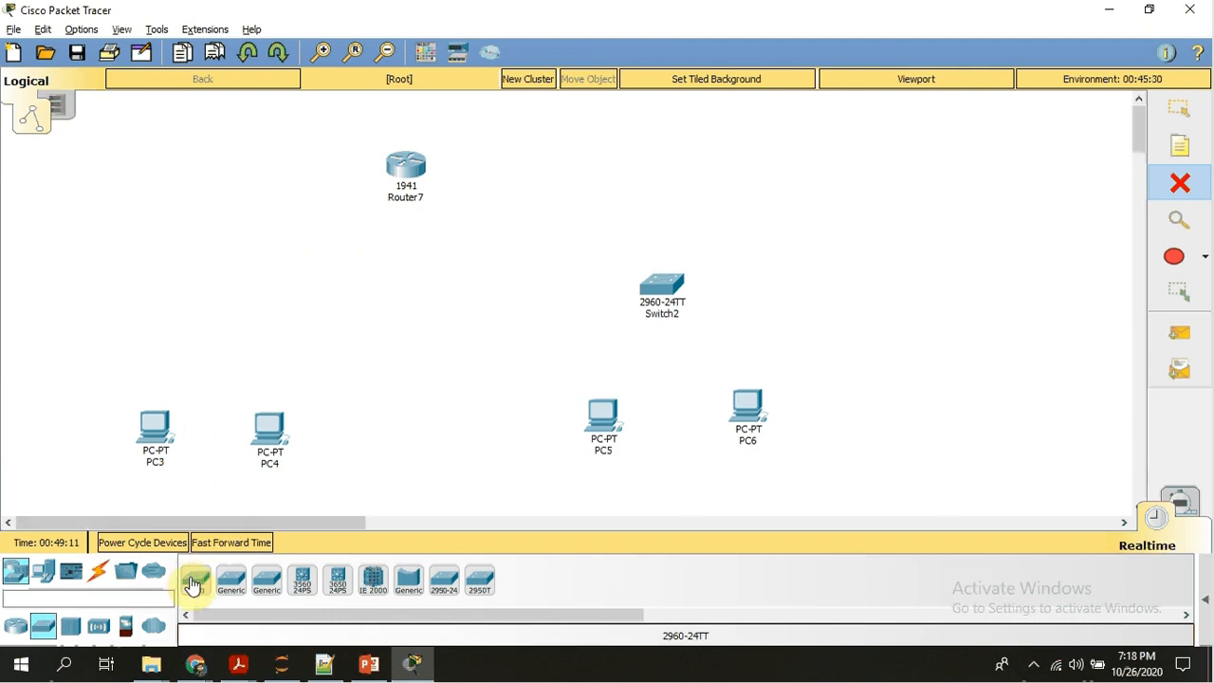
pyautogui.click(217, 286)
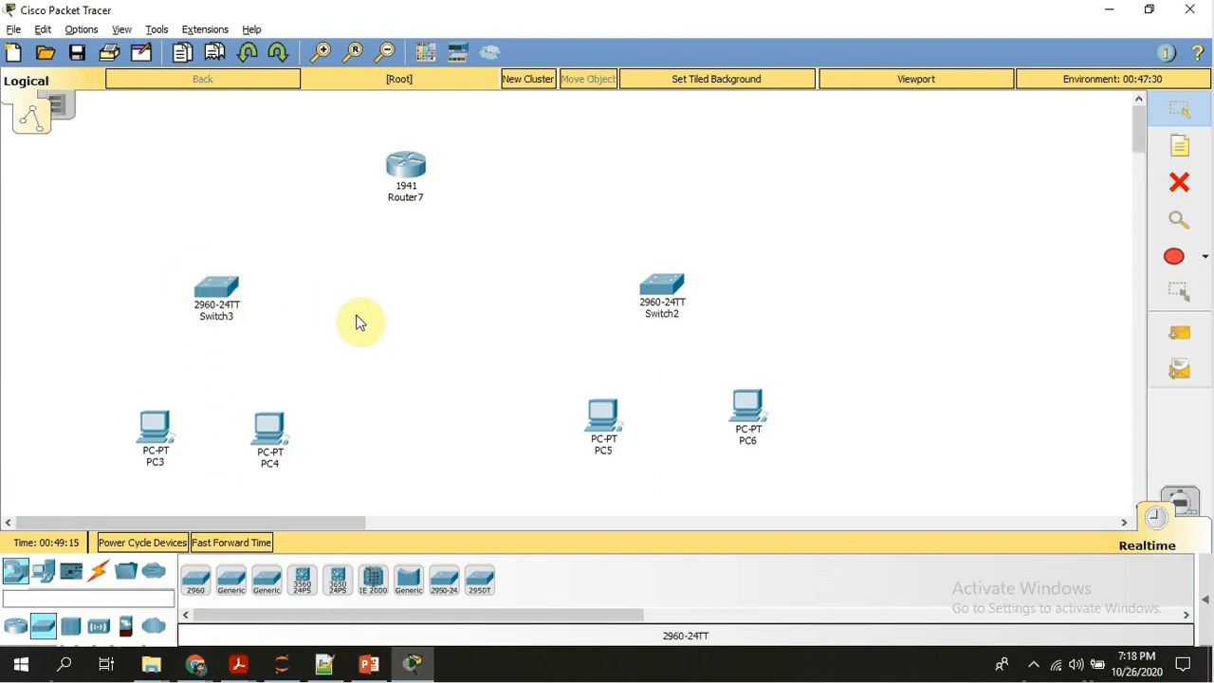
# Connect PC3's FastEthernet0 port to Switch3's FastEthernet0/1 port with a Copper Straight-Through cable.
pyautogui.click(104, 570)
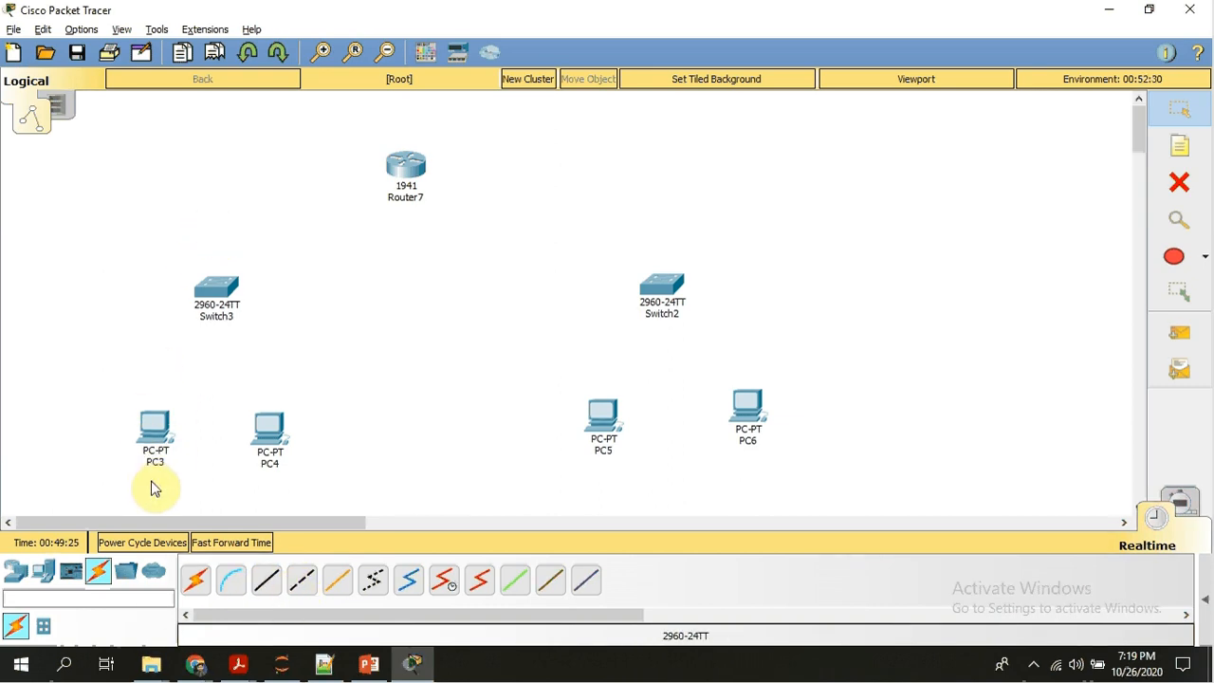
pyautogui.click(267, 588)
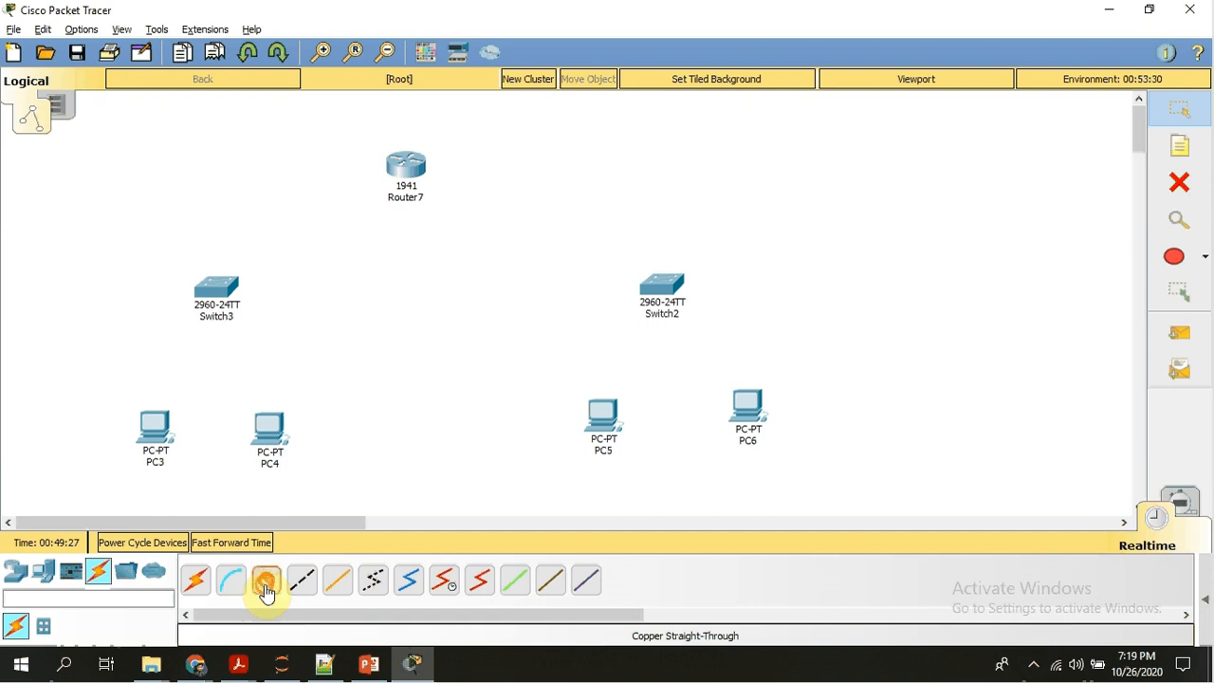
pyautogui.click(155, 424)
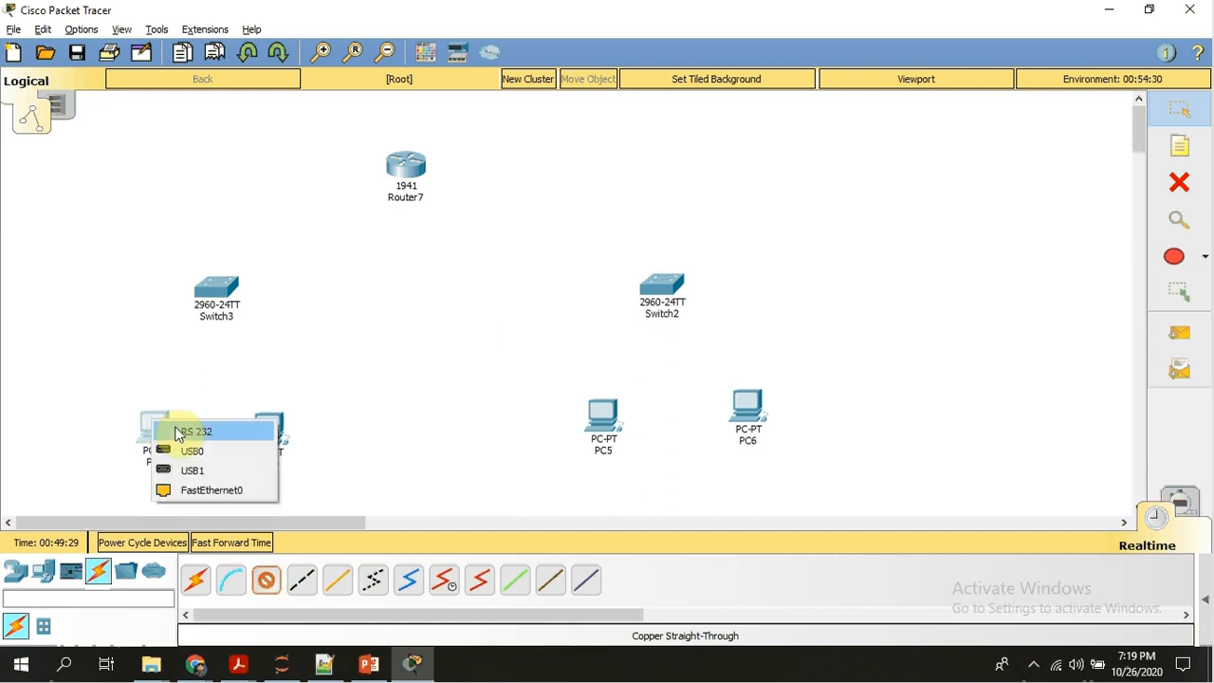
pyautogui.click(199, 490)
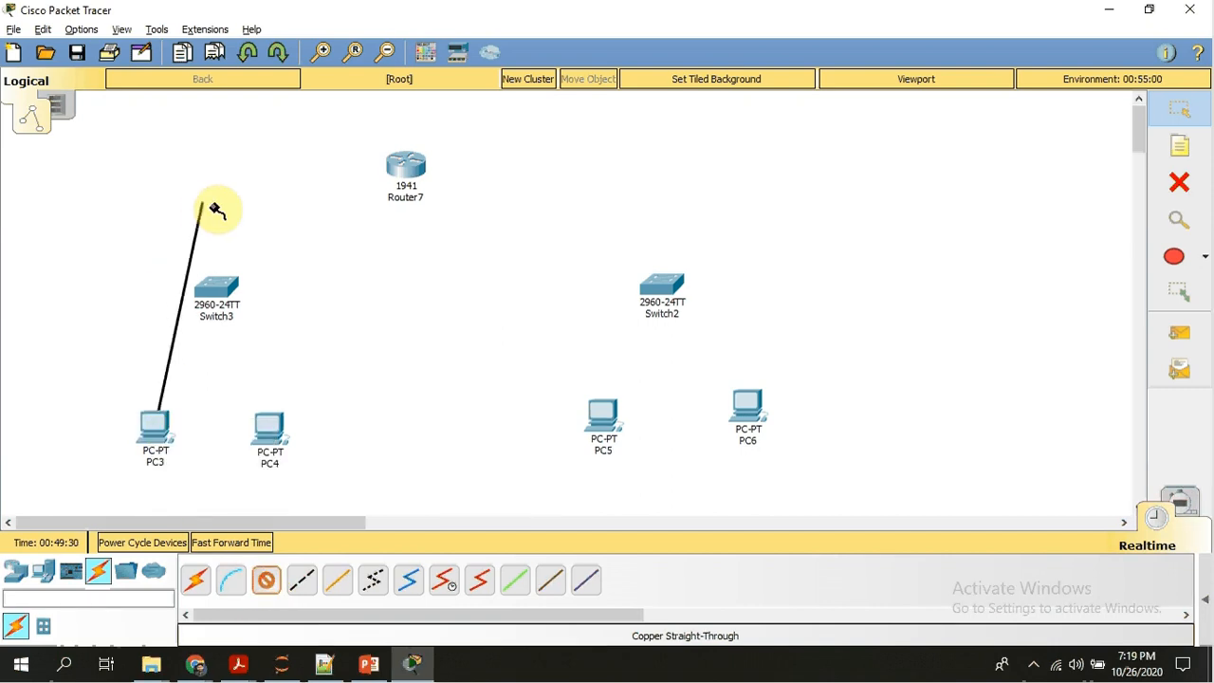
pyautogui.click(231, 294)
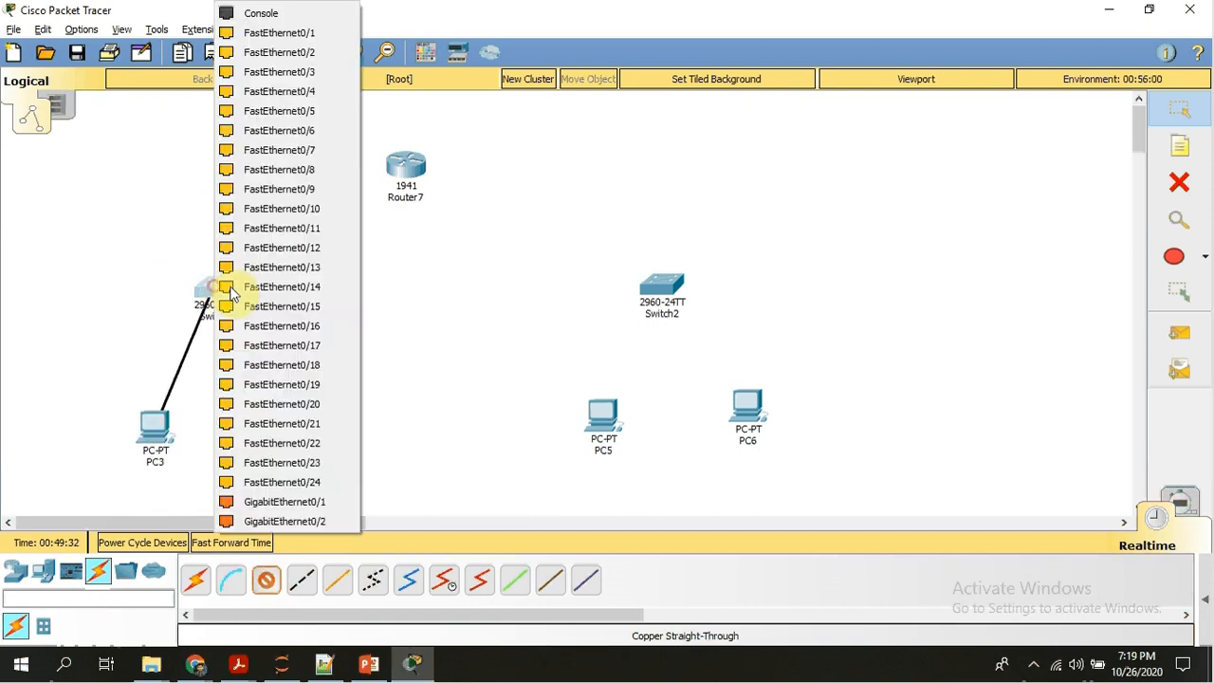
pyautogui.click(316, 38)
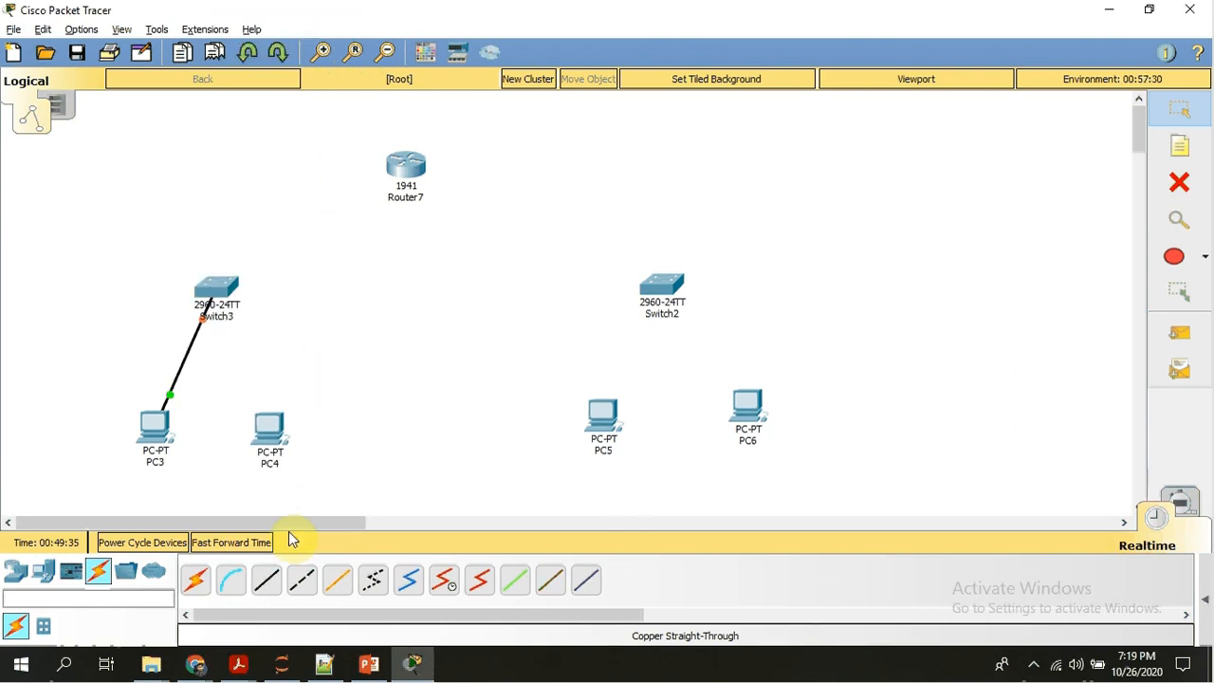
# Connect PC4's FastEthernet0 port to a free FastEthernet port on Switch3 with a Copper Straight-Through cable.
pyautogui.click(267, 576)
pyautogui.click(269, 429)
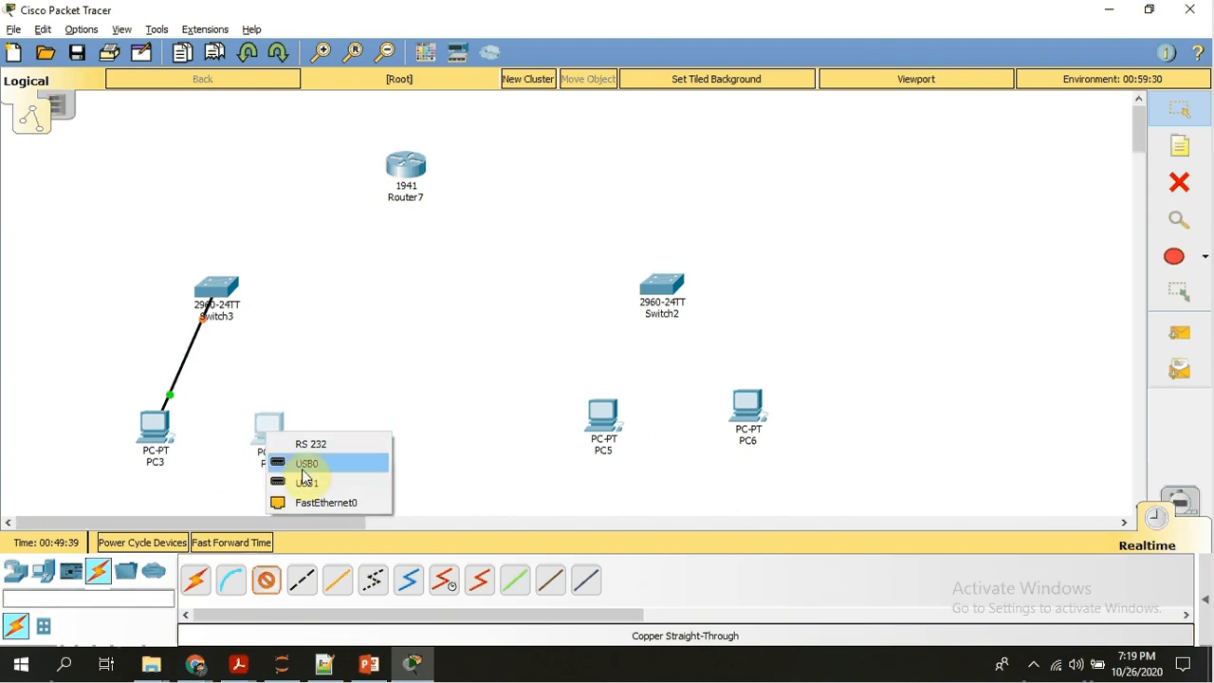
pyautogui.click(313, 503)
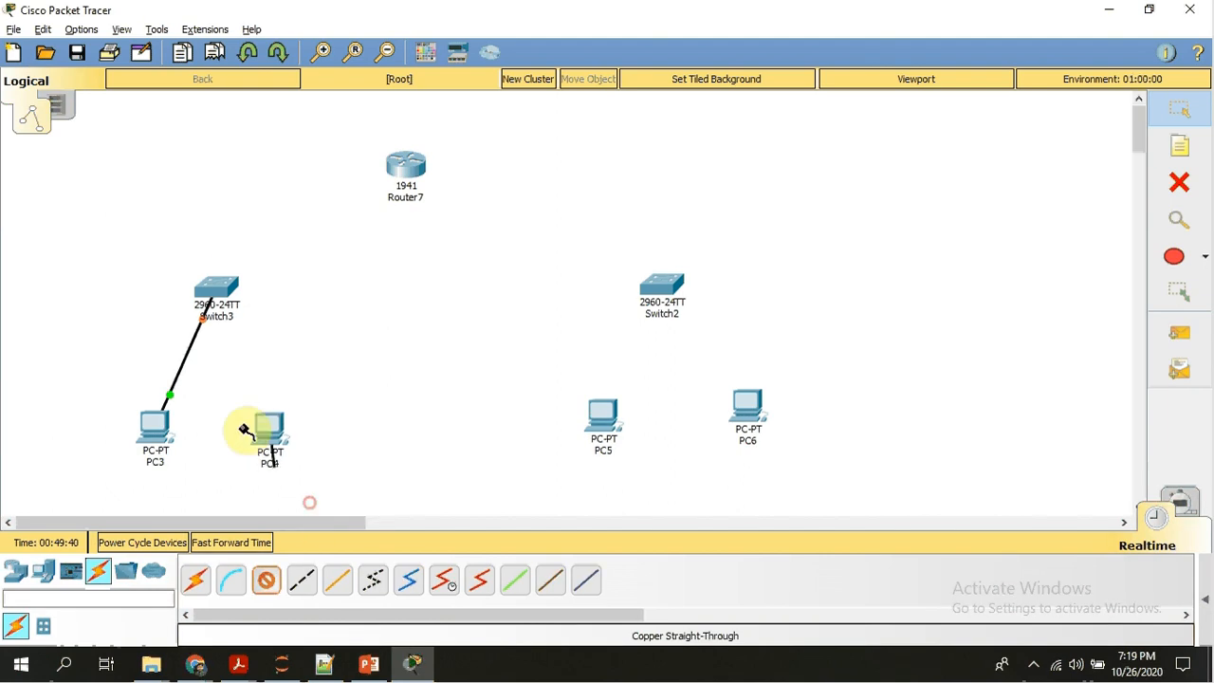
pyautogui.click(223, 284)
pyautogui.click(282, 36)
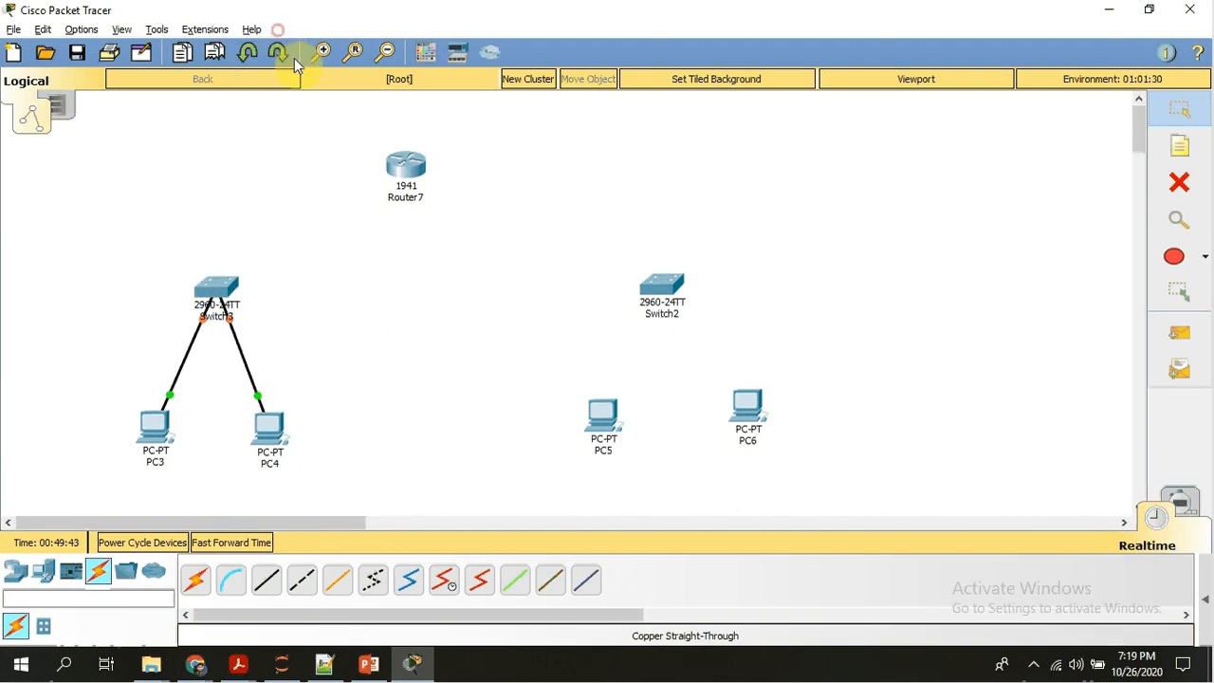
# Connect PC5's FastEthernet0 port to Switch2's FastEthernet0/1 port with a Copper Straight-Through cable.
pyautogui.click(265, 583)
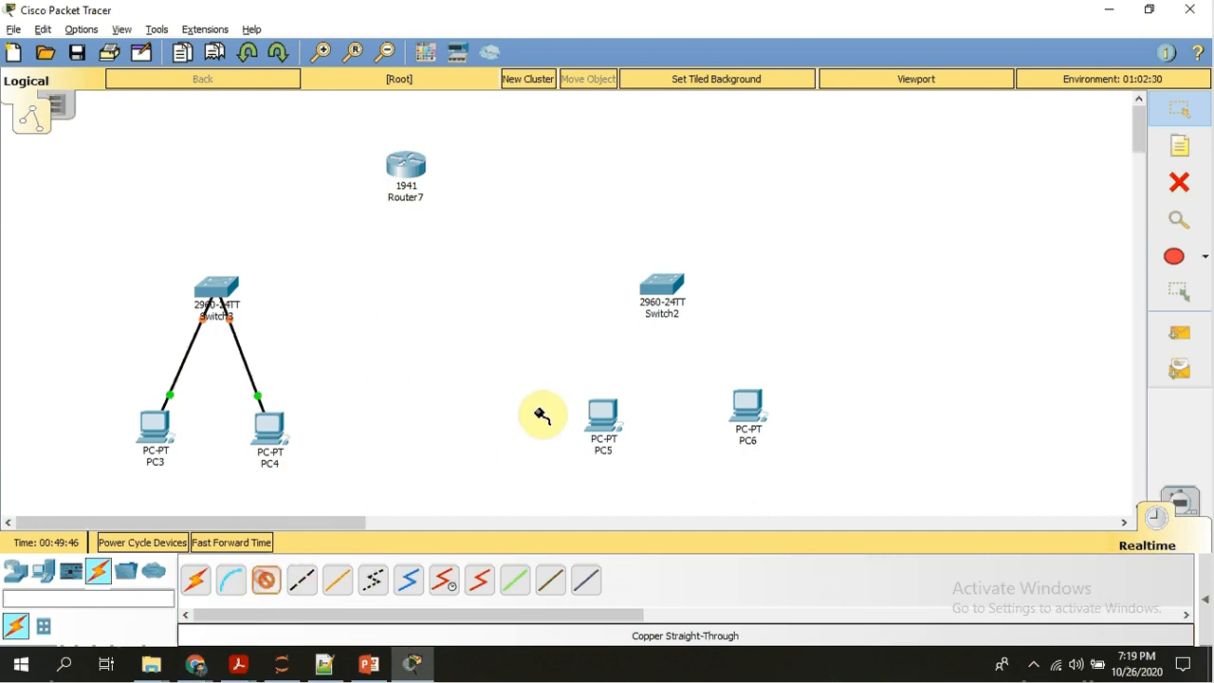
pyautogui.click(603, 415)
pyautogui.click(647, 479)
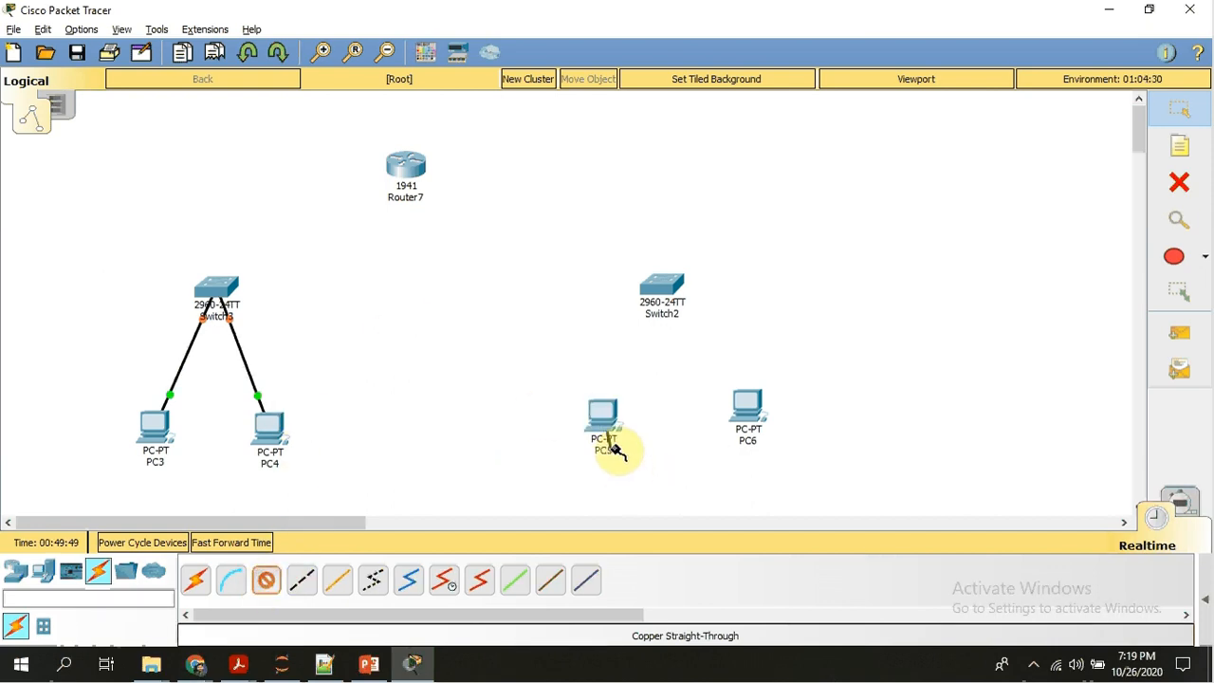
pyautogui.click(669, 283)
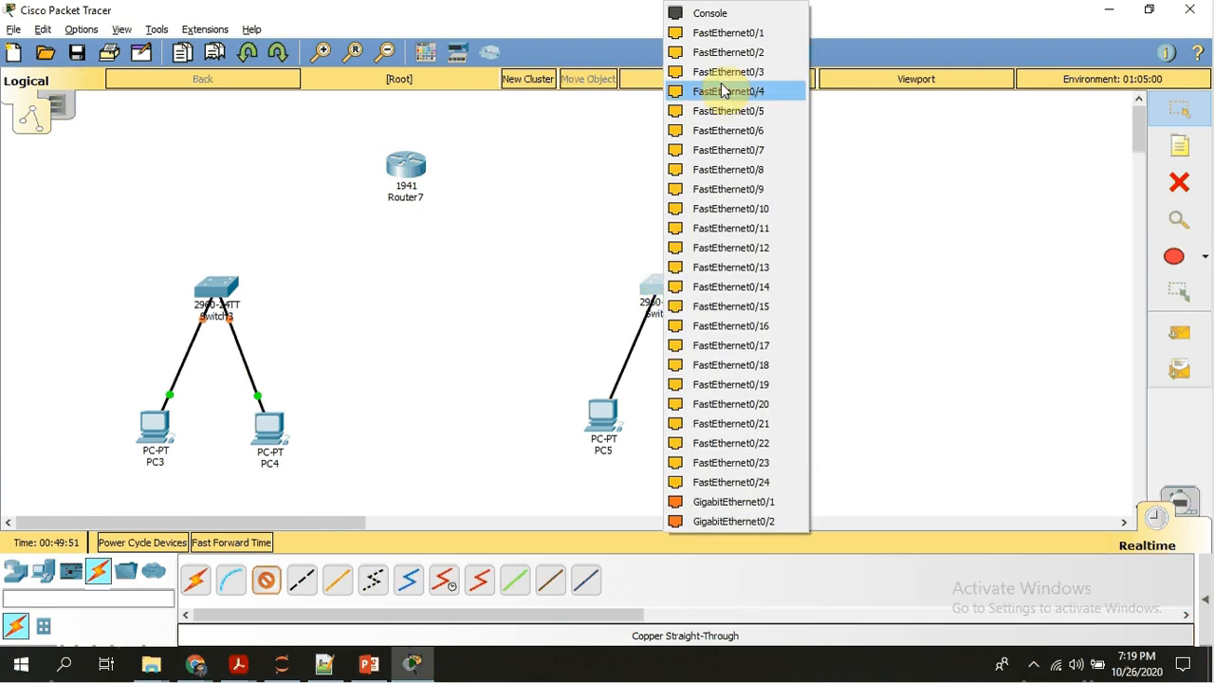
pyautogui.click(746, 33)
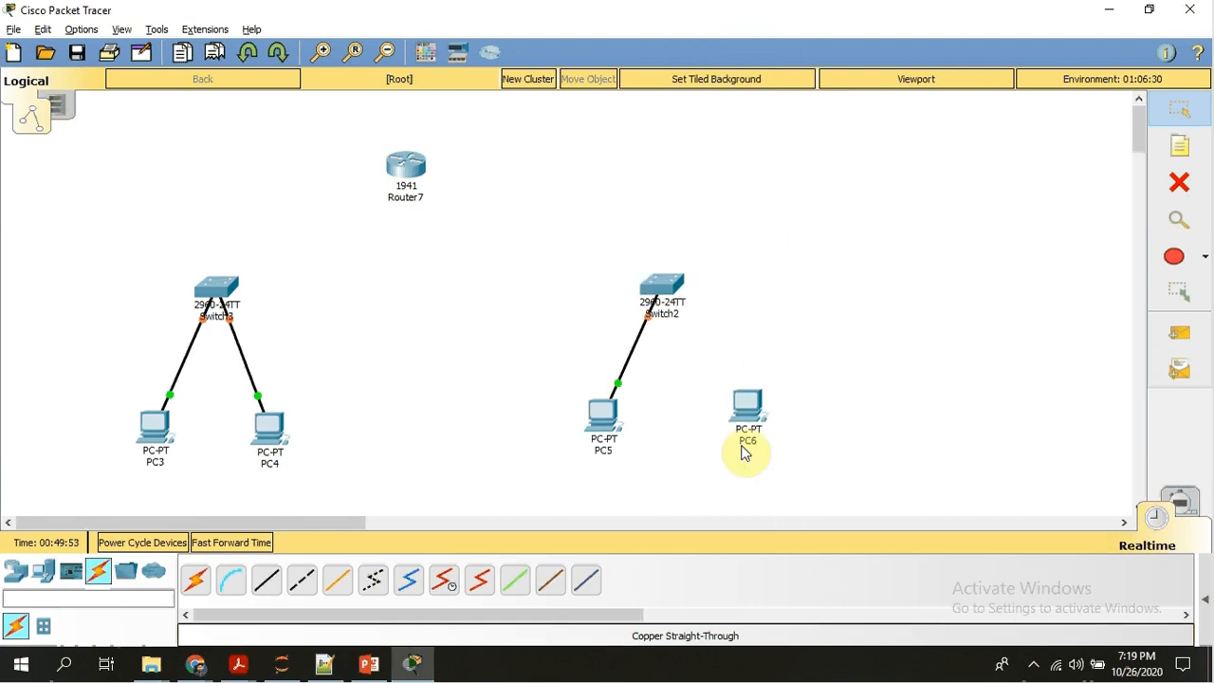
# Connect PC6's FastEthernet0 port to Switch2's FastEthernet0/2 port with a Copper Straight-Through cable.
pyautogui.click(268, 590)
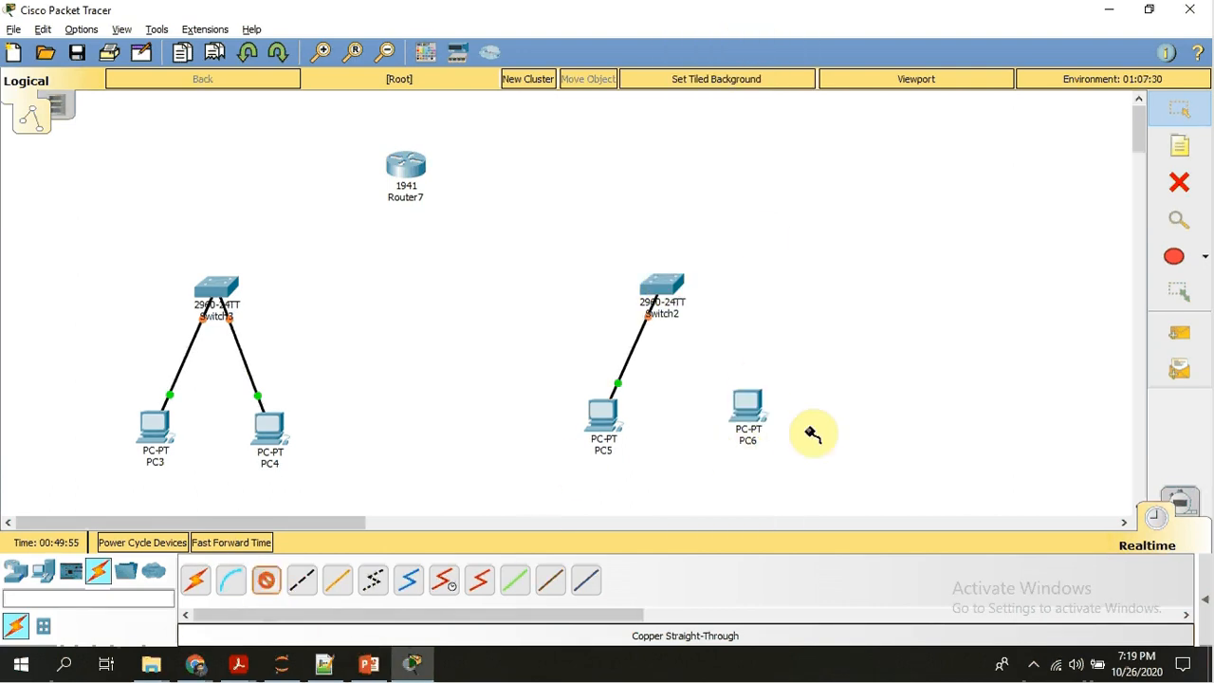
pyautogui.click(741, 406)
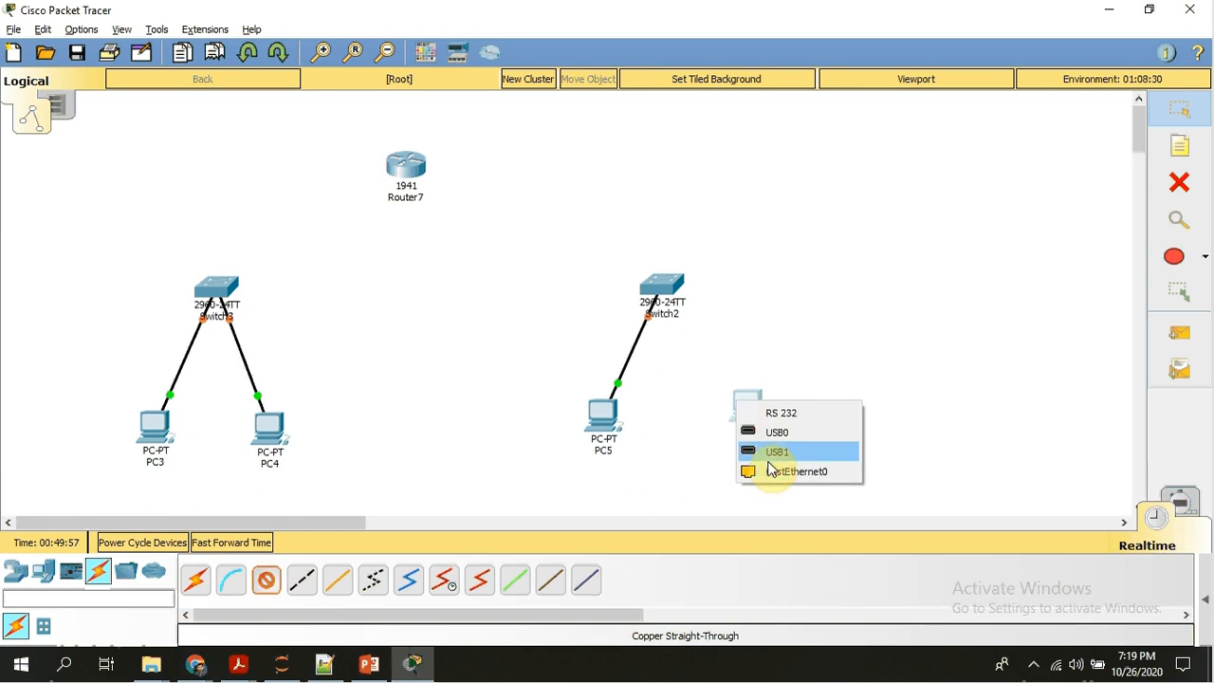
pyautogui.click(772, 471)
pyautogui.click(667, 293)
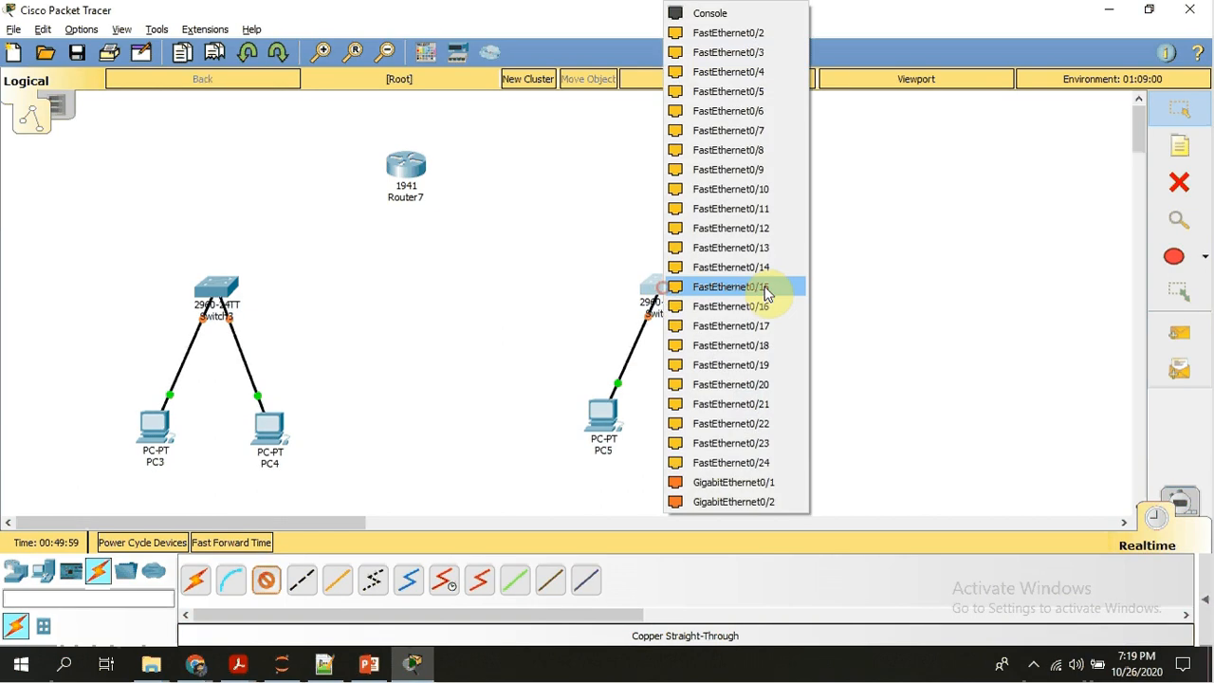
pyautogui.click(740, 34)
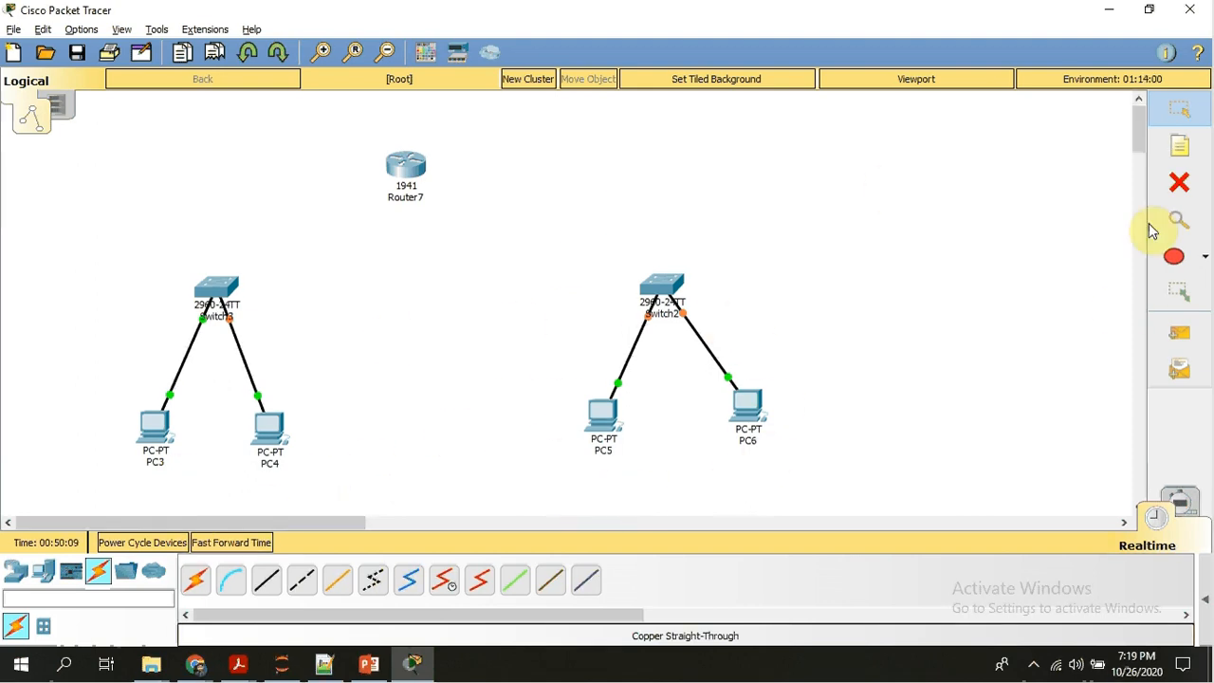
# Place a note above and left of Switch3 reading 192.168.10.0 with the subnet mask 255.255.255.0 below it.
pyautogui.click(1188, 149)
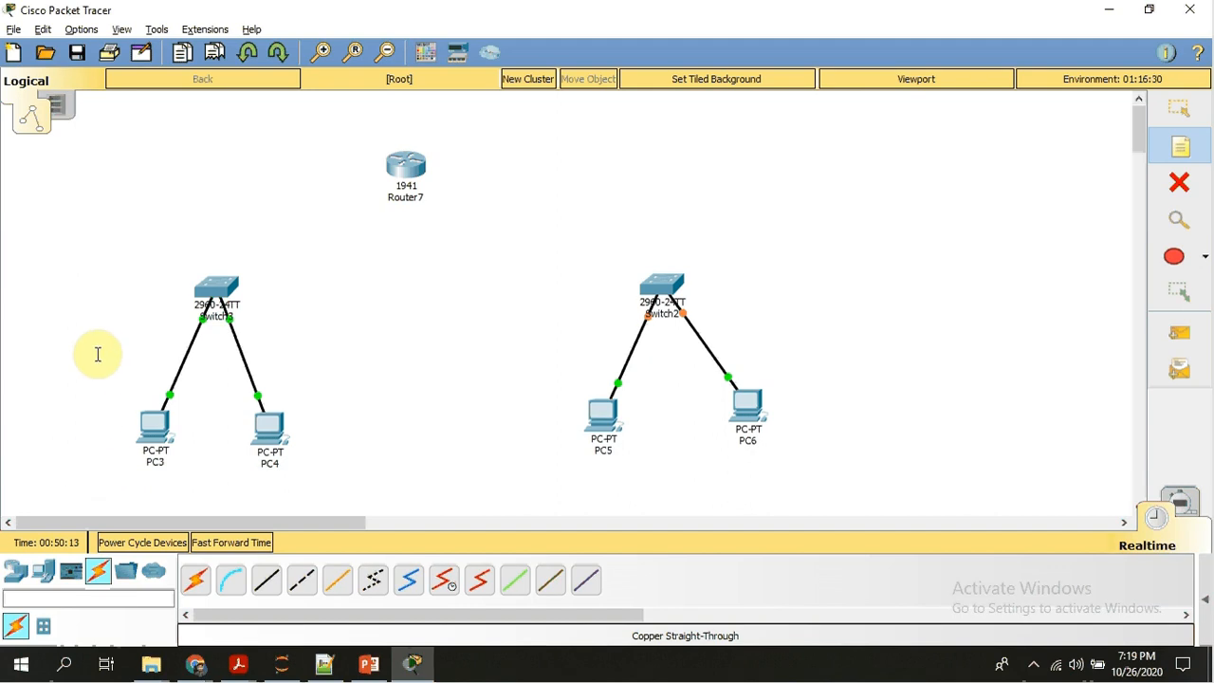
pyautogui.click(47, 219)
pyautogui.write('192.168.')
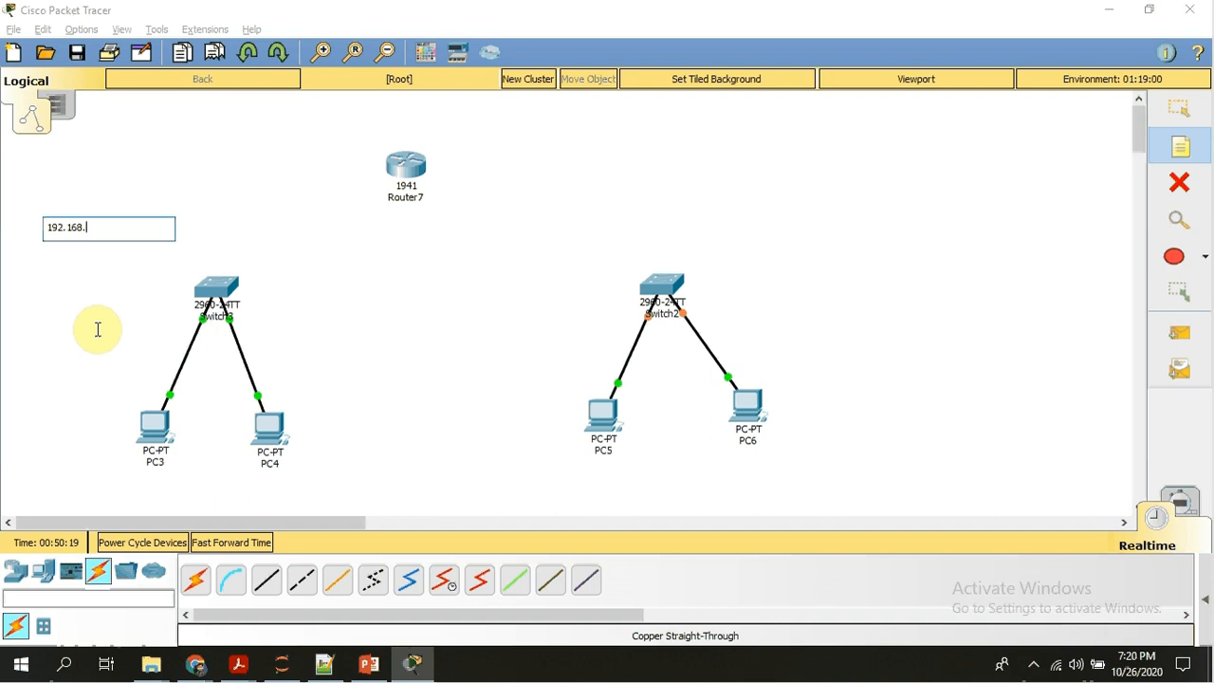
pyautogui.write('10.0')
pyautogui.press('Return')
pyautogui.press('Return')
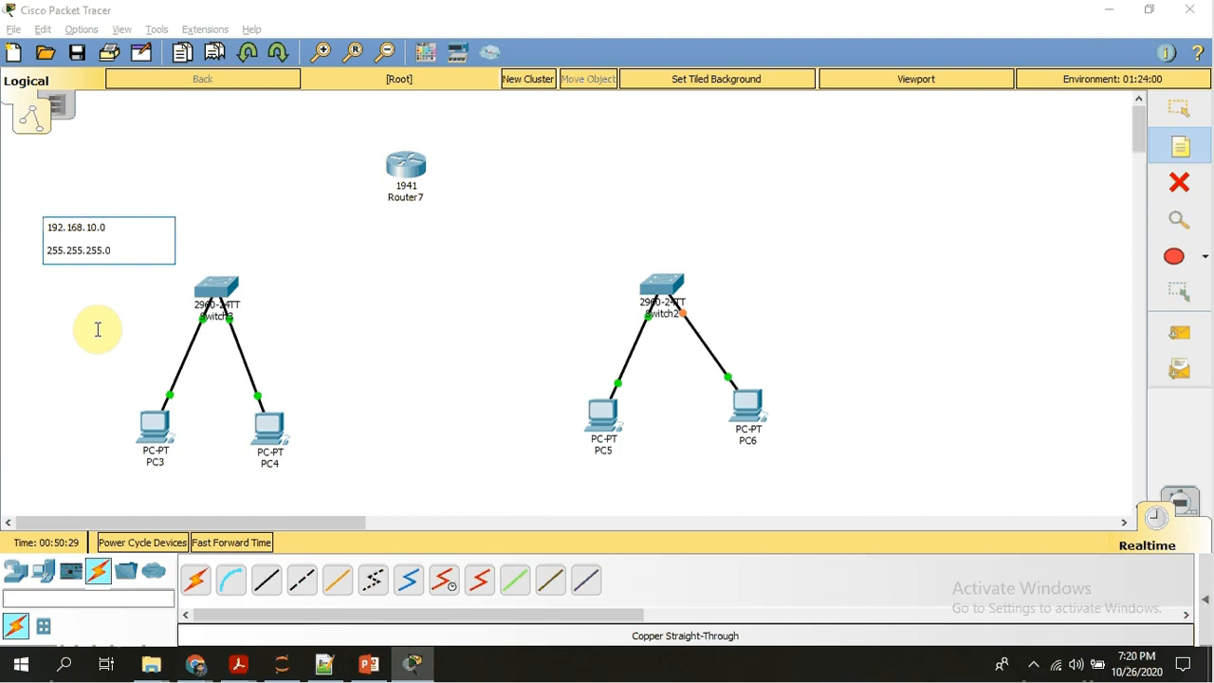
# Place a note above and right of Switch2 reading 192.168.20.0 with the subnet mask 255.255.255.0 below it.
pyautogui.click(736, 228)
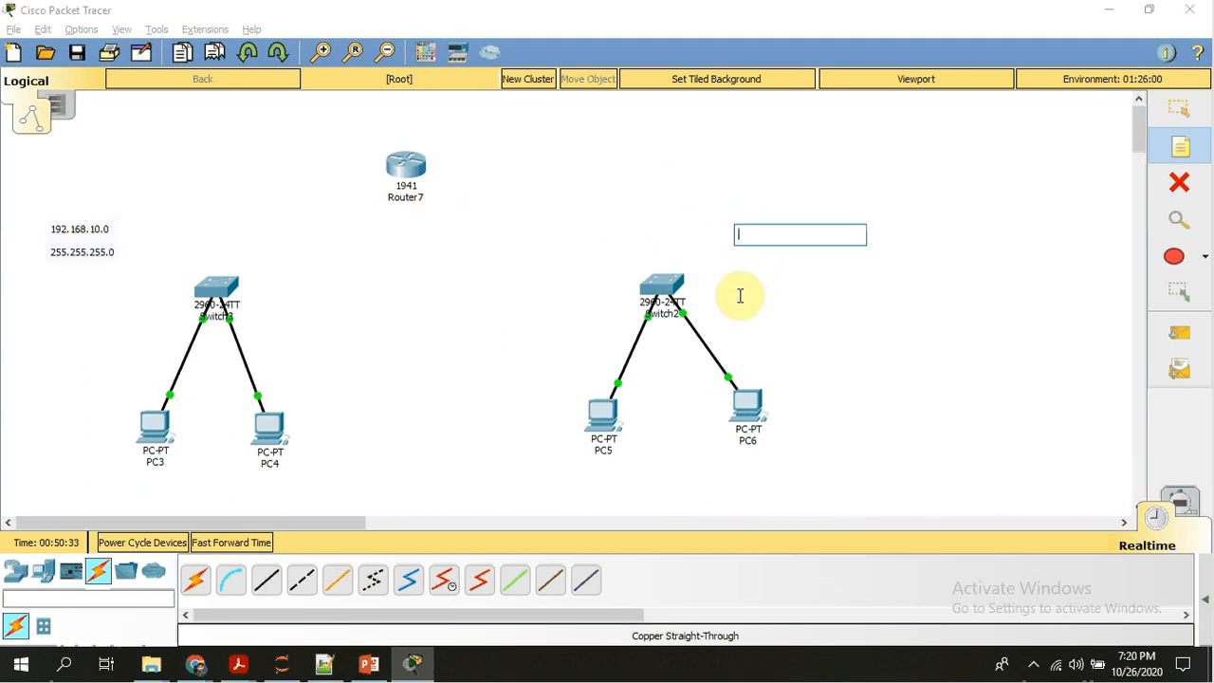
pyautogui.write('19')
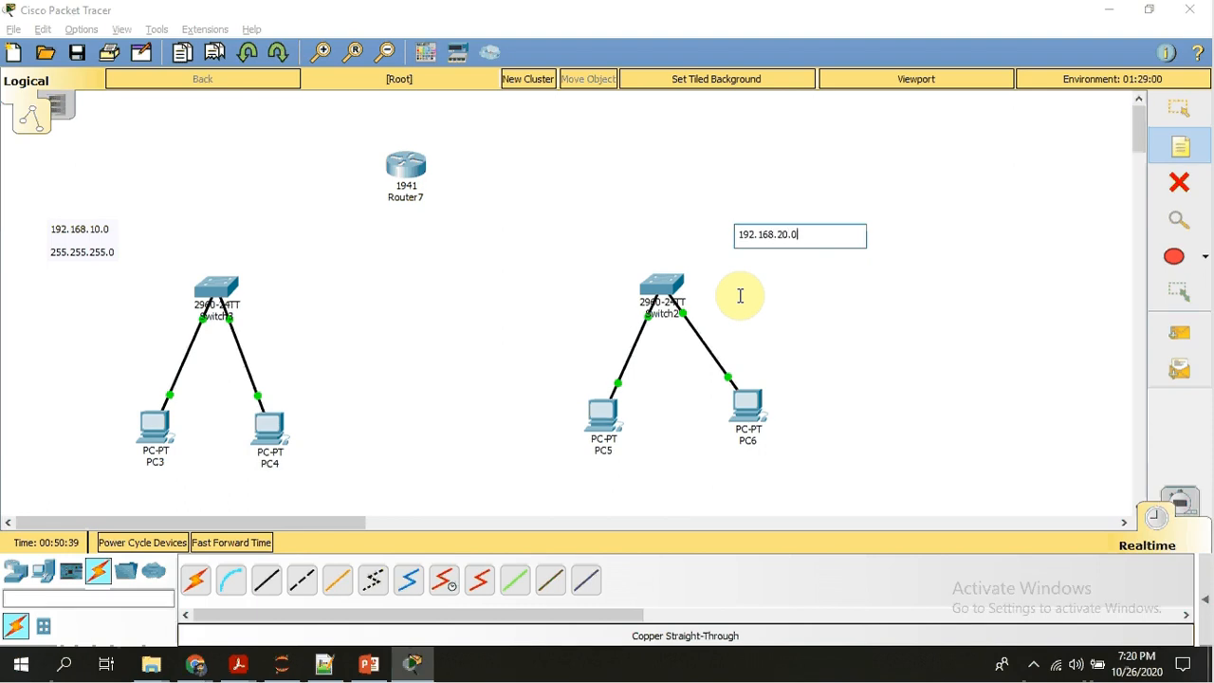
pyautogui.write('2.168.20.0')
pyautogui.press('Return')
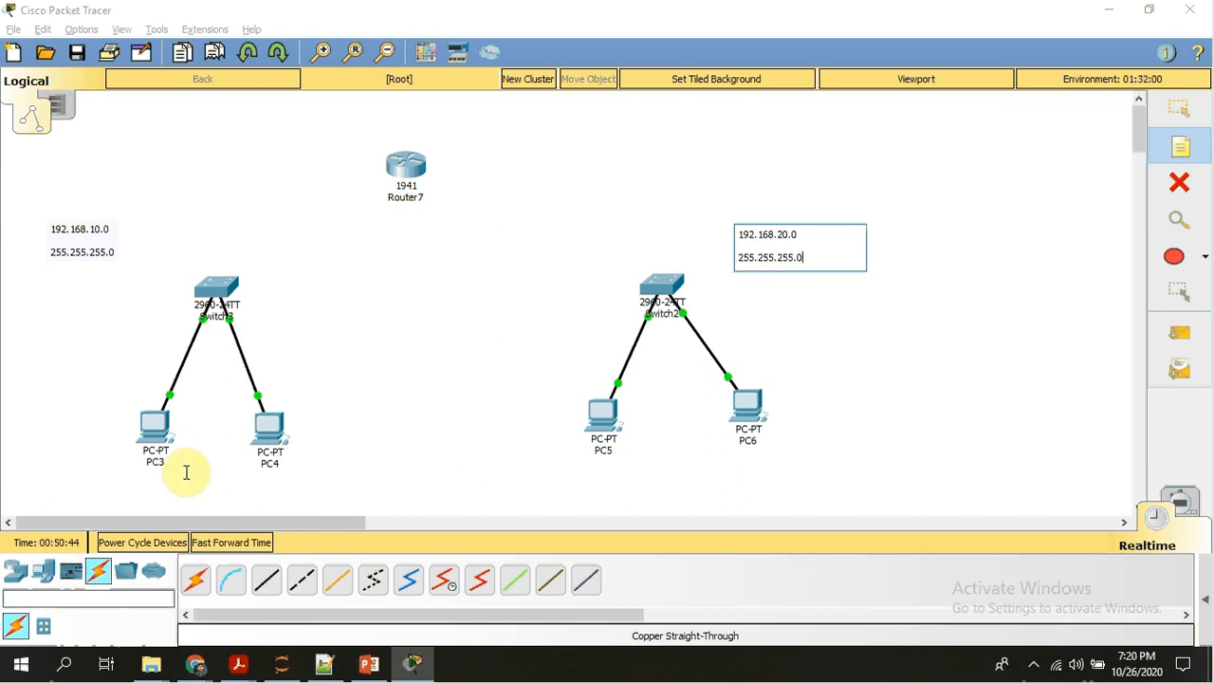
# Add address notes below the Switch3 PCs: 192.168.10.2 for PC3 and 192.168.10.3 for PC4.
pyautogui.click(99, 485)
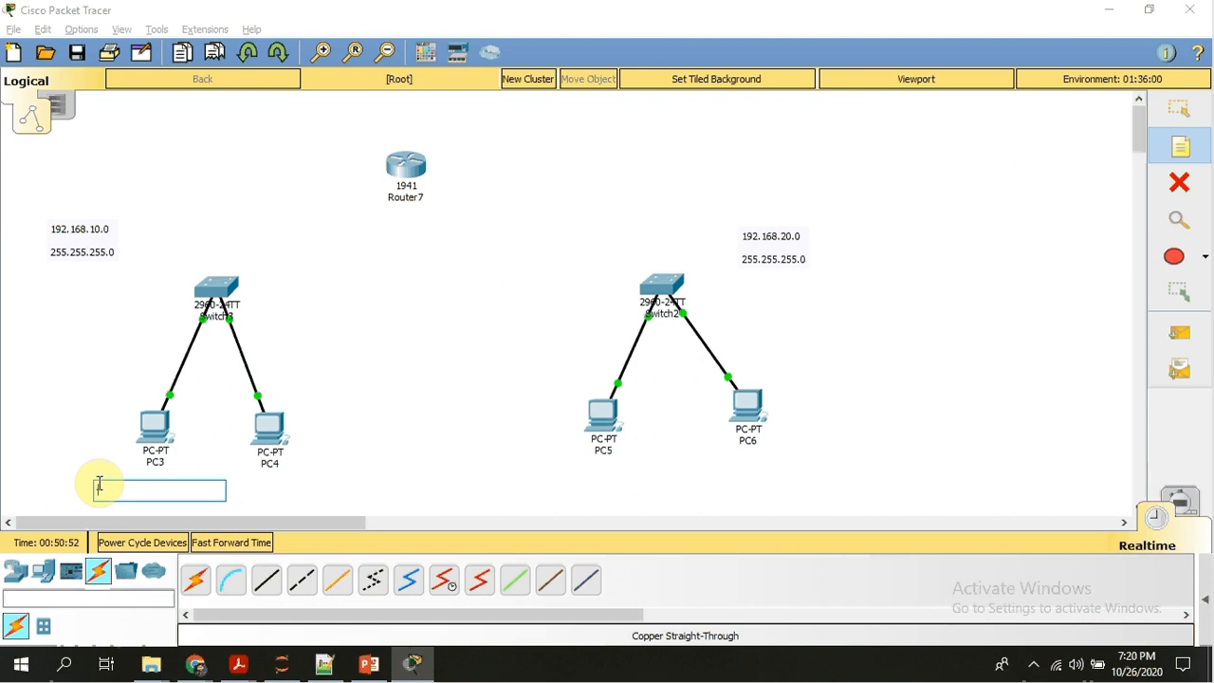
pyautogui.write('192.168.10.2')
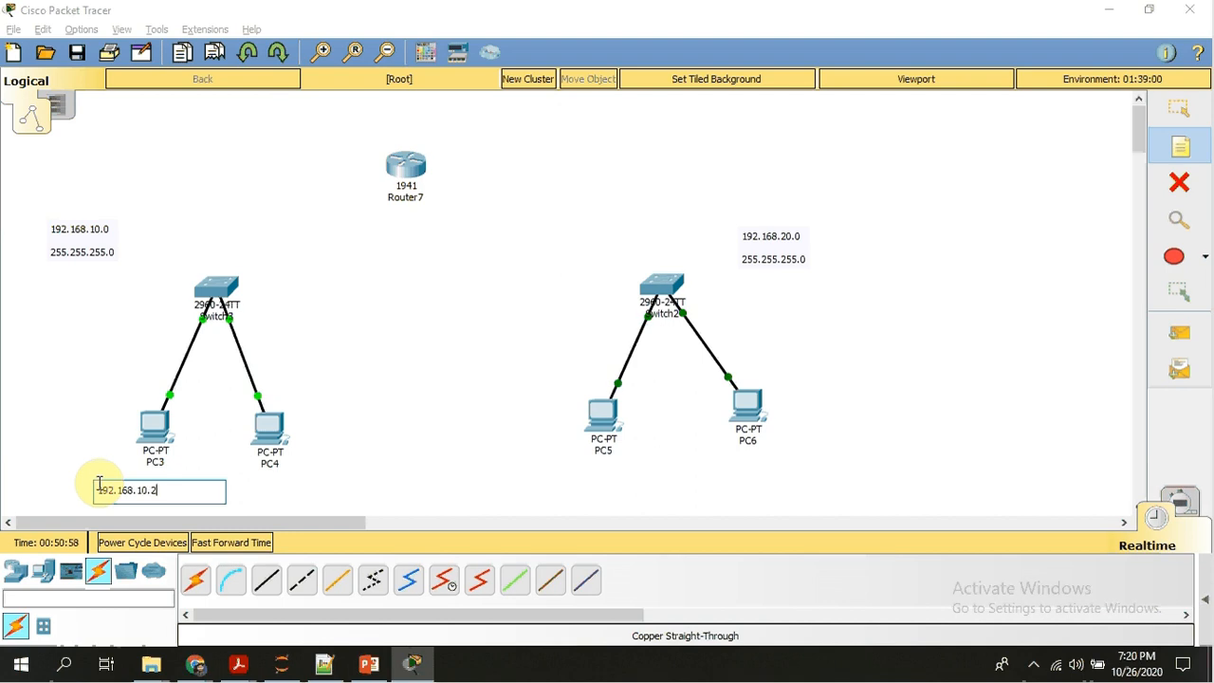
pyautogui.click(285, 486)
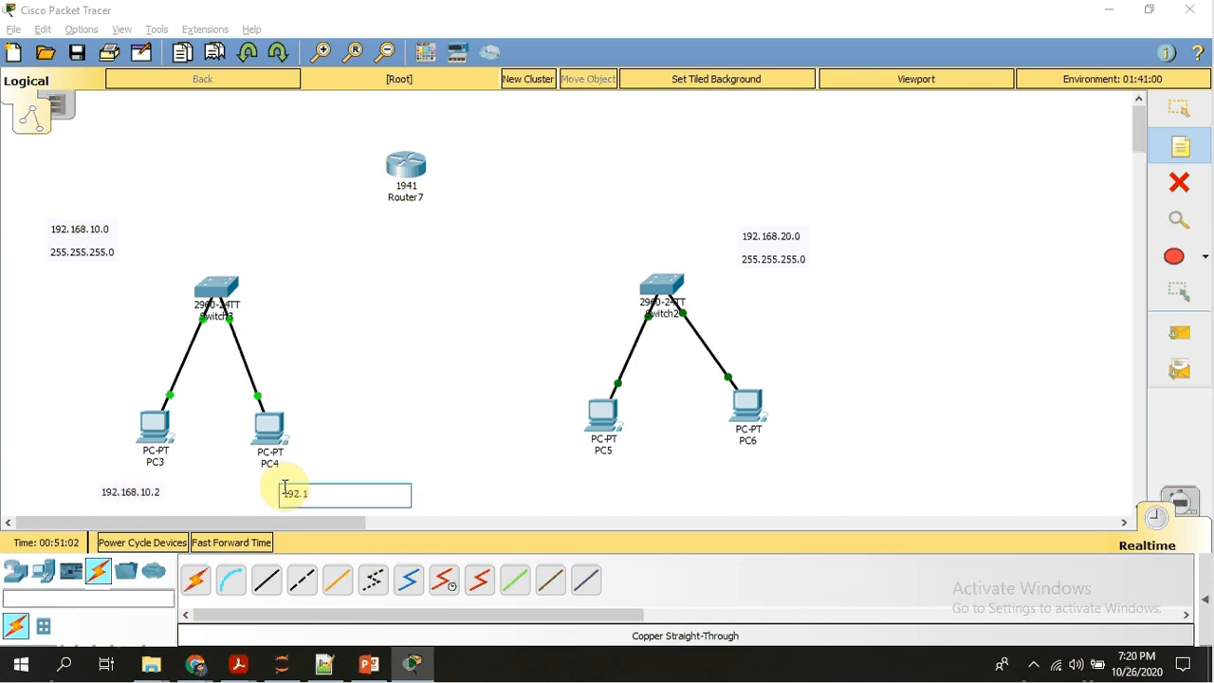
pyautogui.write('192.168.10.3')
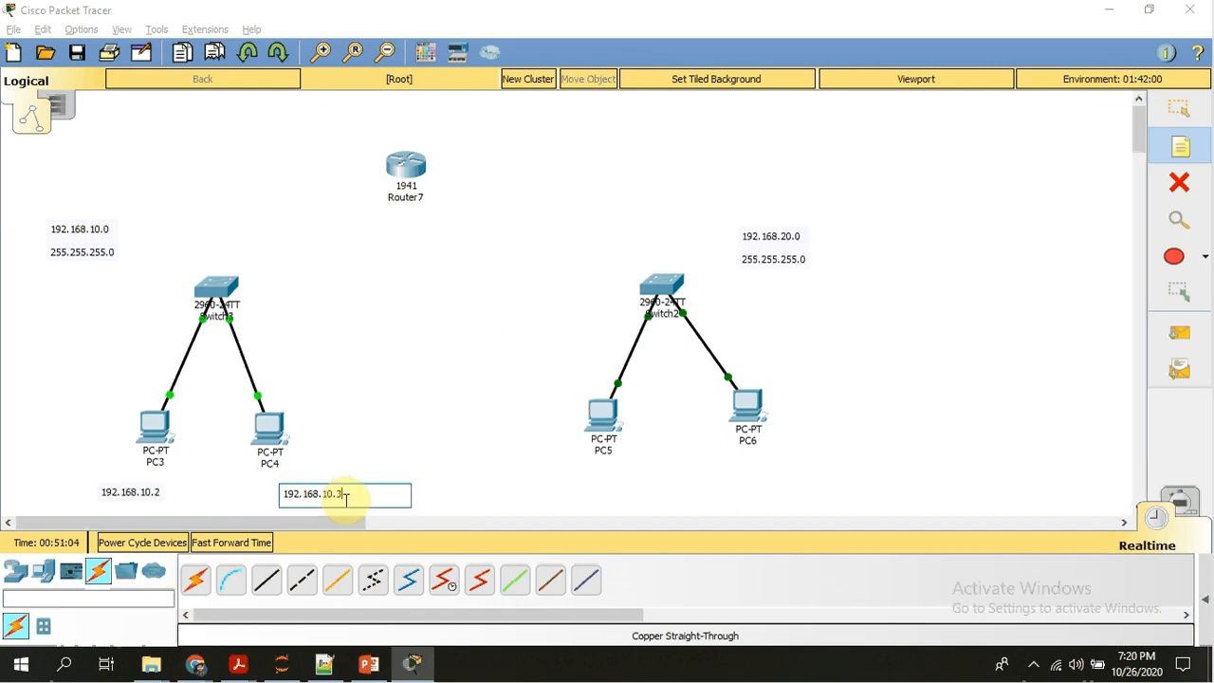
# Add address notes below the Switch2 PCs, 192.168.20.2 for PC5 and 192.168.20.3 for PC6, and end note placement.
pyautogui.click(599, 484)
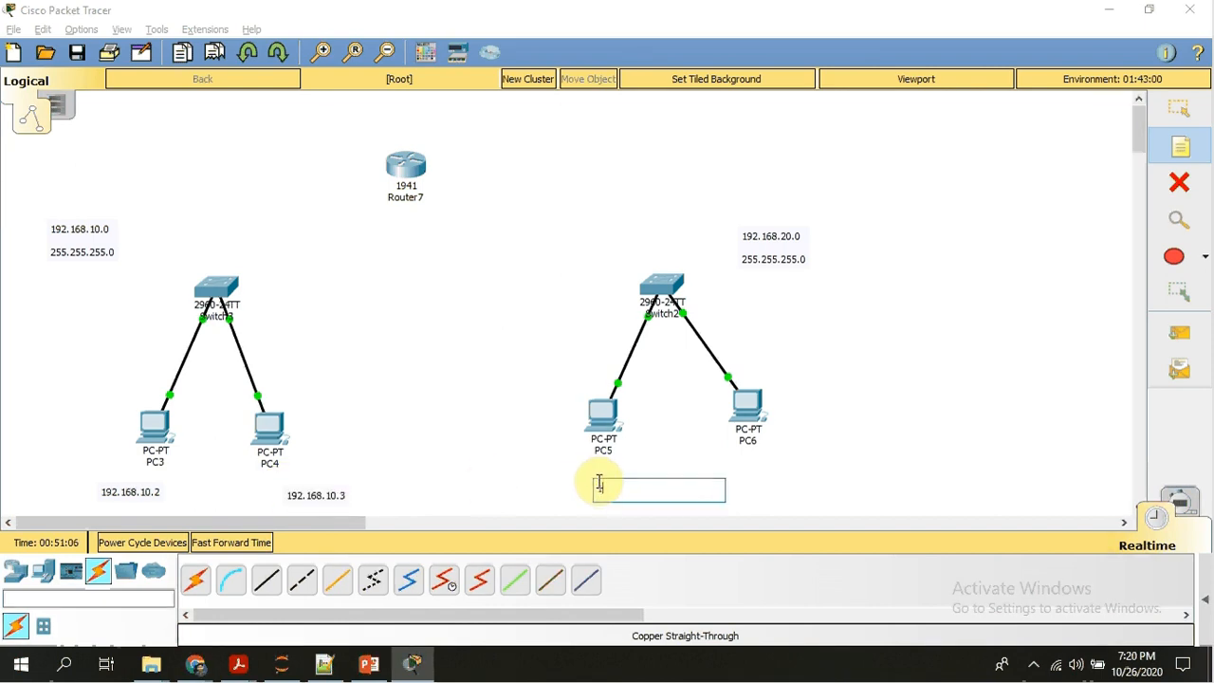
pyautogui.write('192.16')
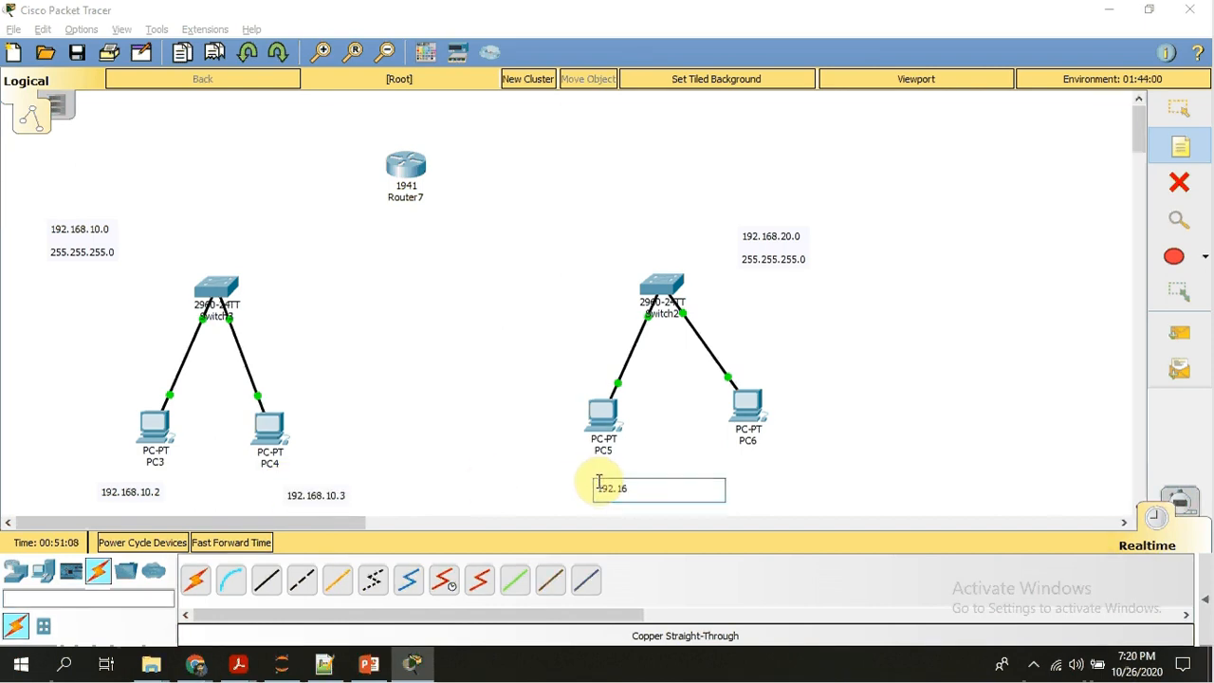
pyautogui.write('8.20.2')
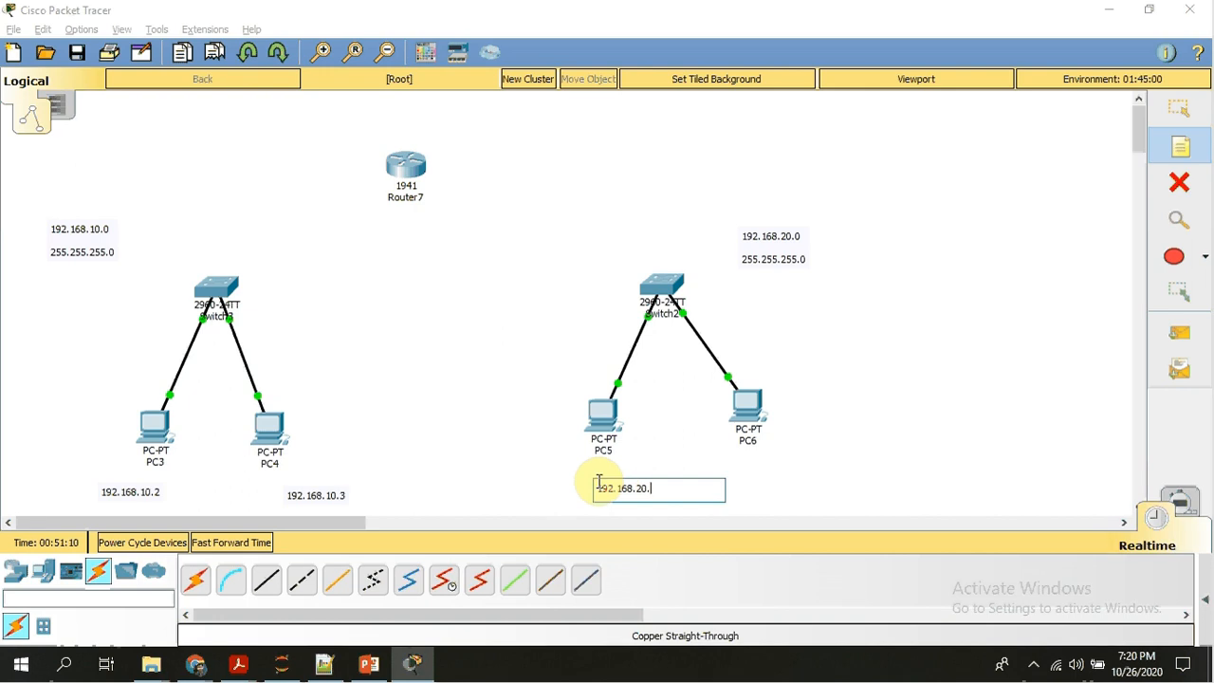
pyautogui.click(780, 455)
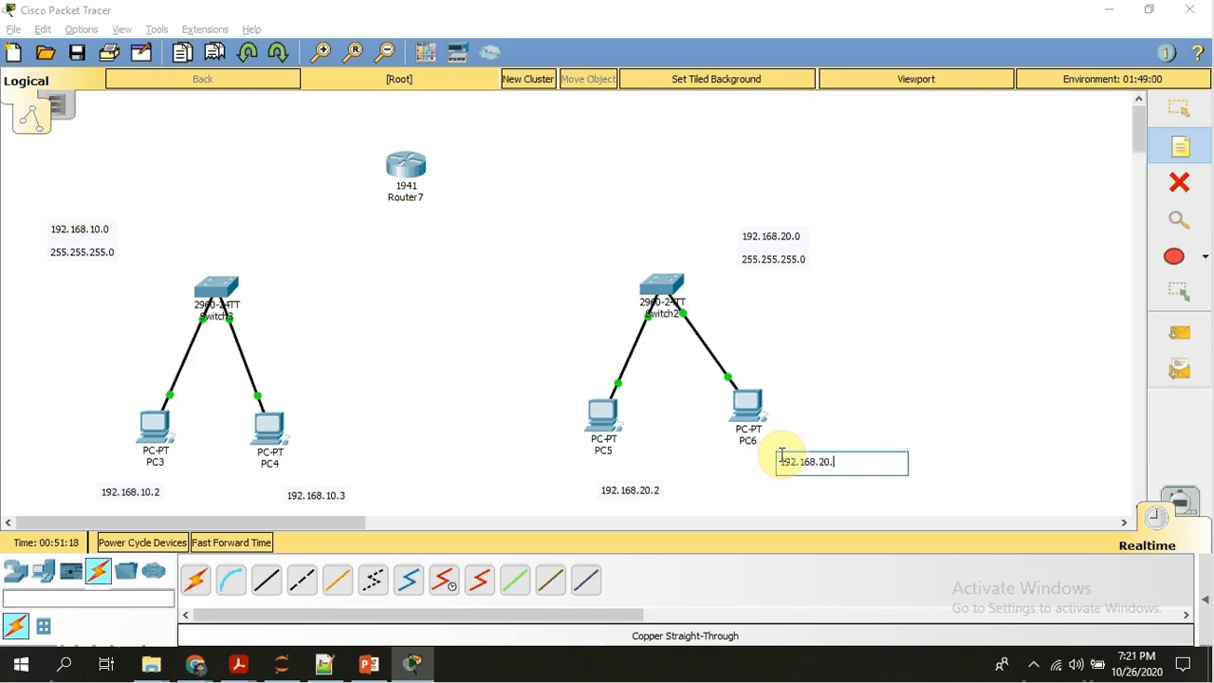
pyautogui.click(960, 404)
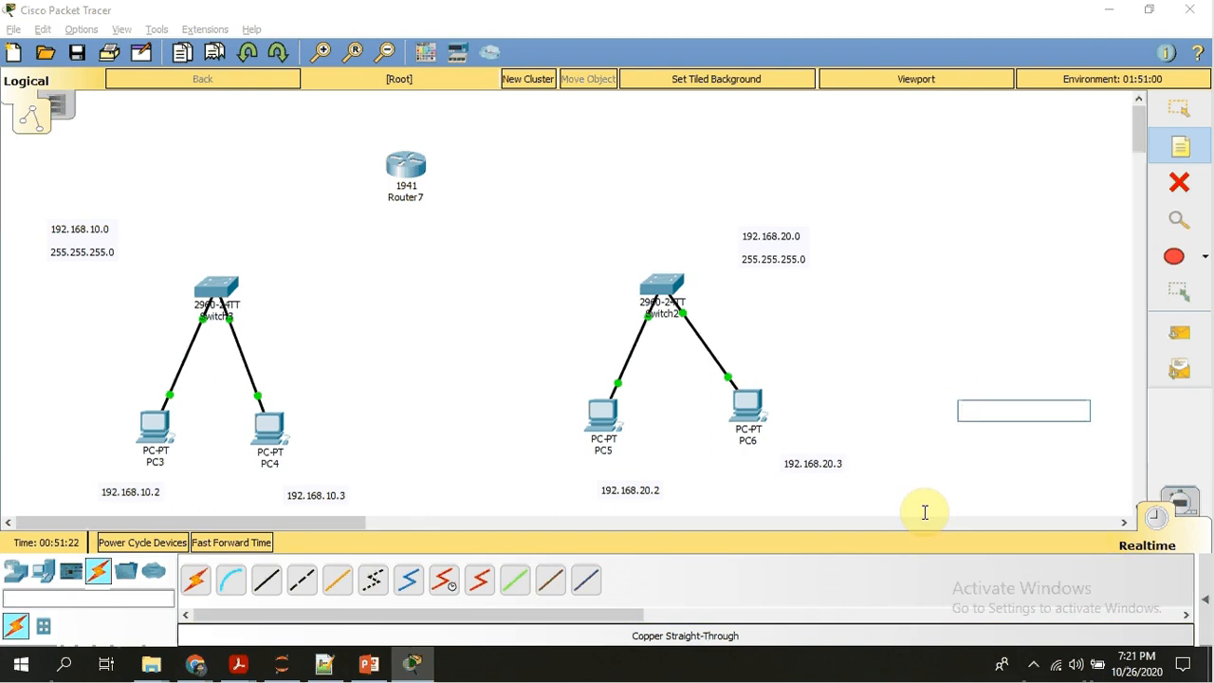
pyautogui.press('Escape')
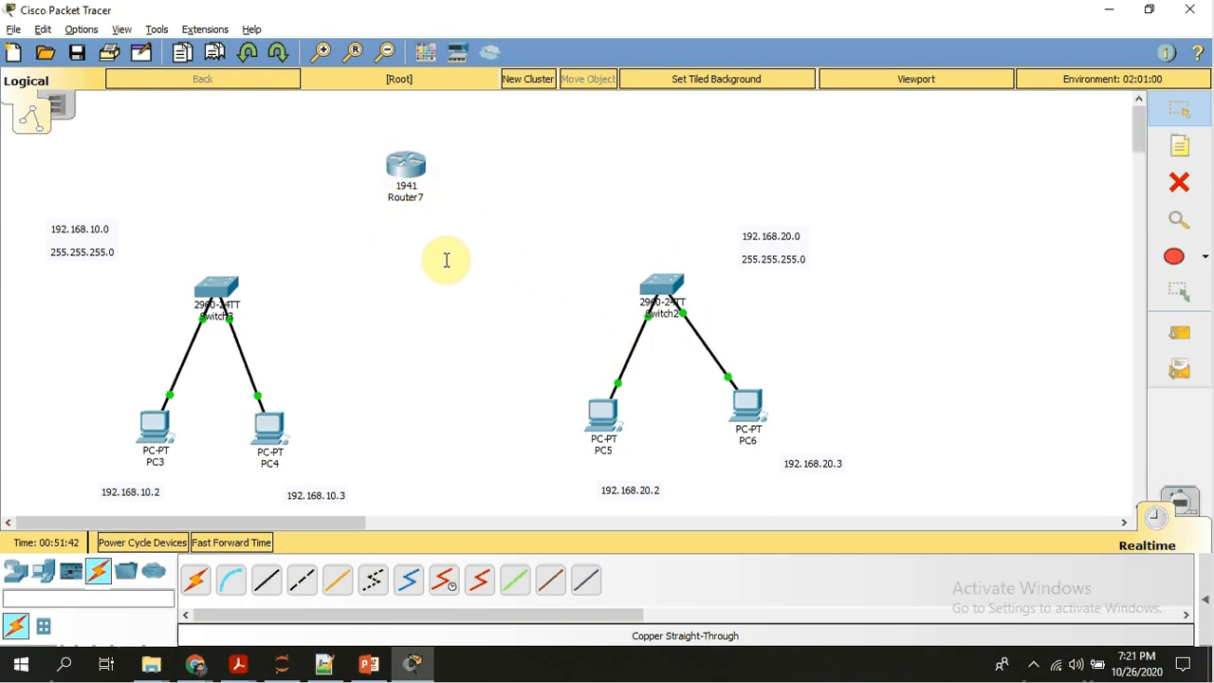
# Connect Switch3's GigabitEthernet0/1 port to Router7's GigabitEthernet0/0 port with a Copper Straight-Through cable.
pyautogui.click(266, 585)
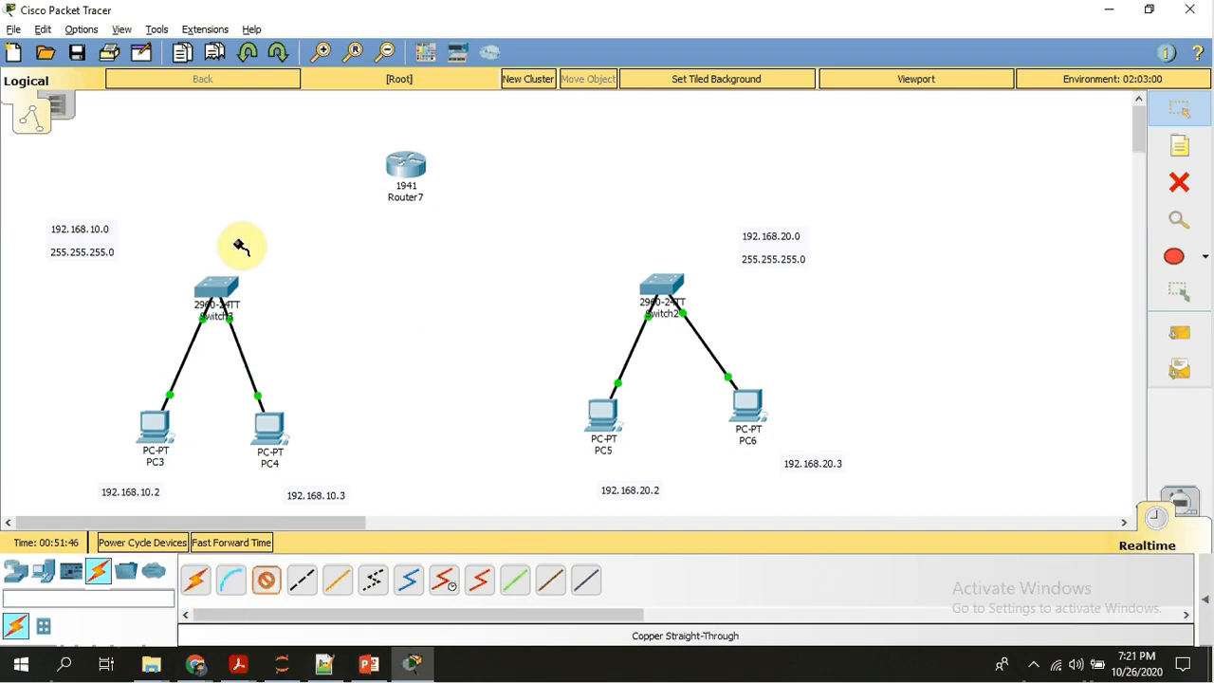
pyautogui.click(217, 287)
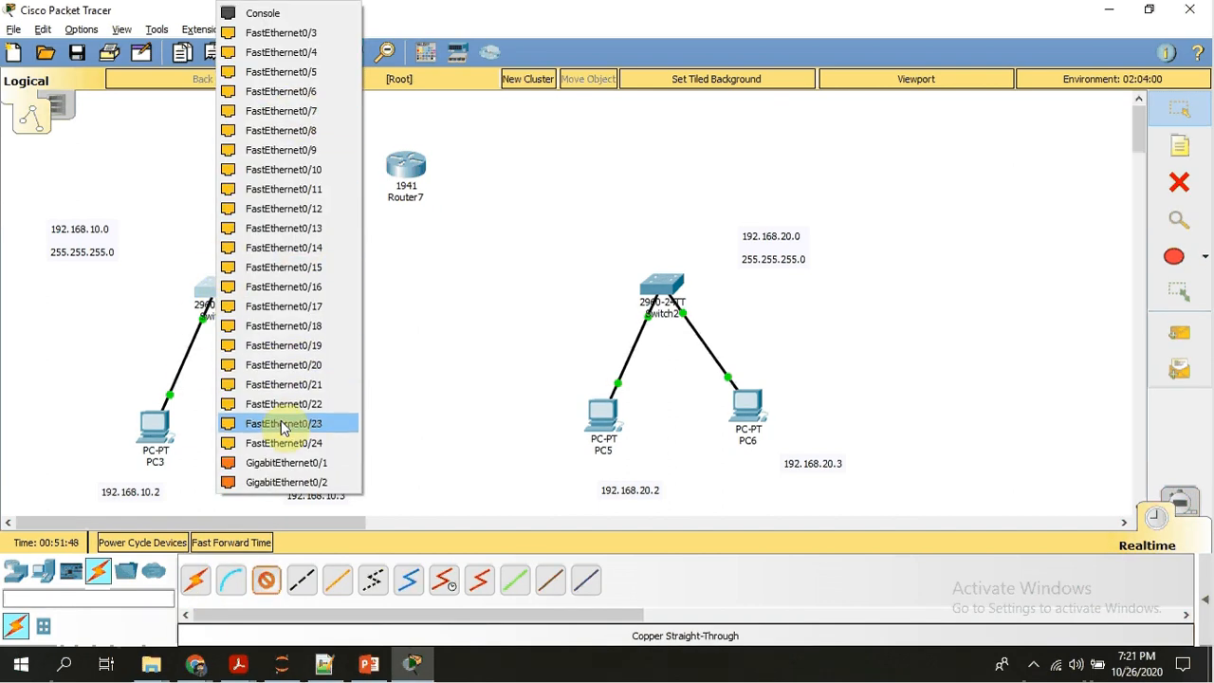
pyautogui.click(282, 464)
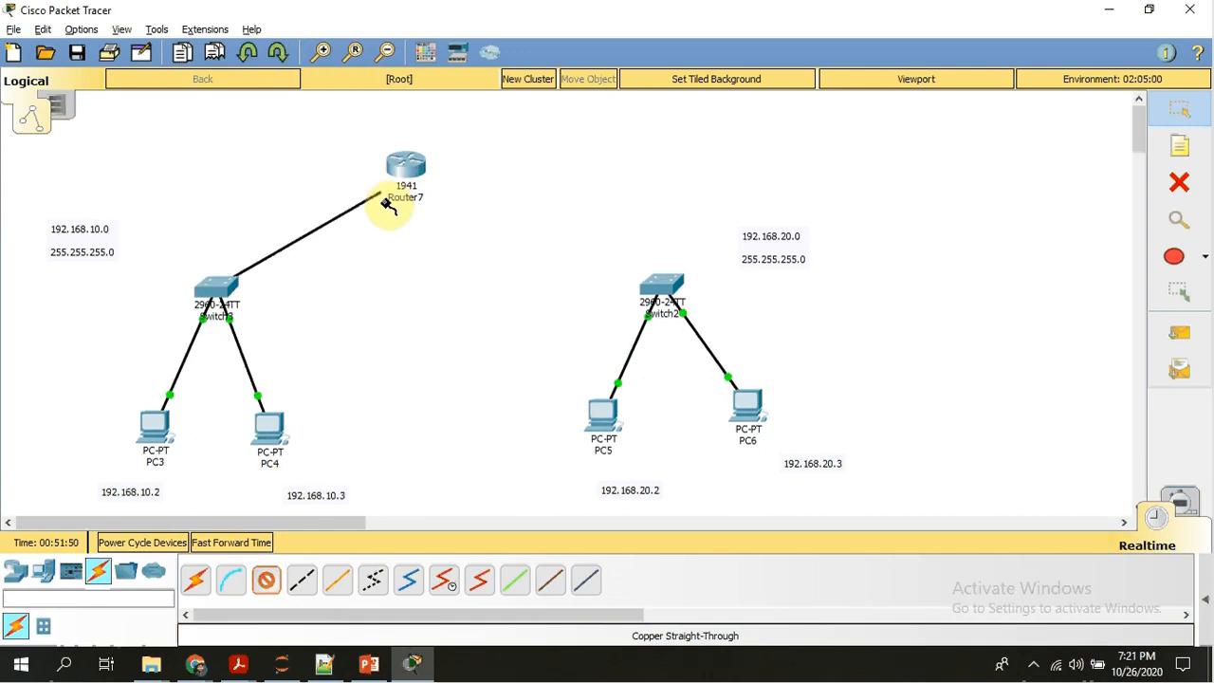
pyautogui.click(396, 166)
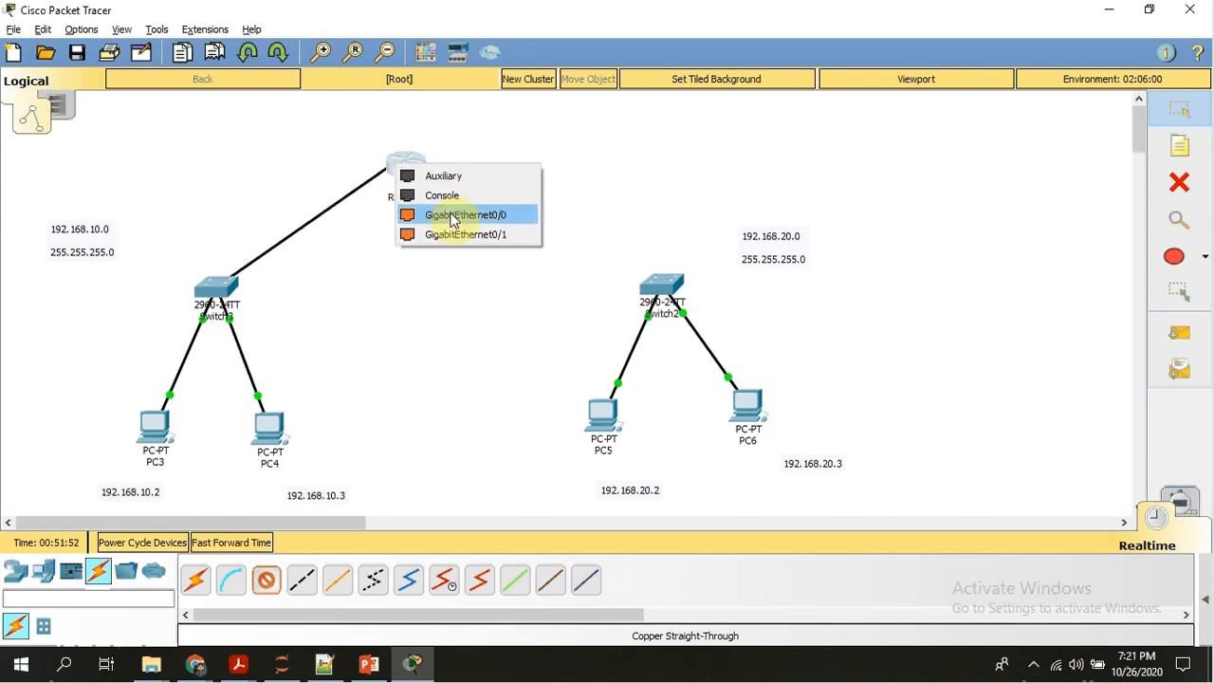
pyautogui.click(452, 220)
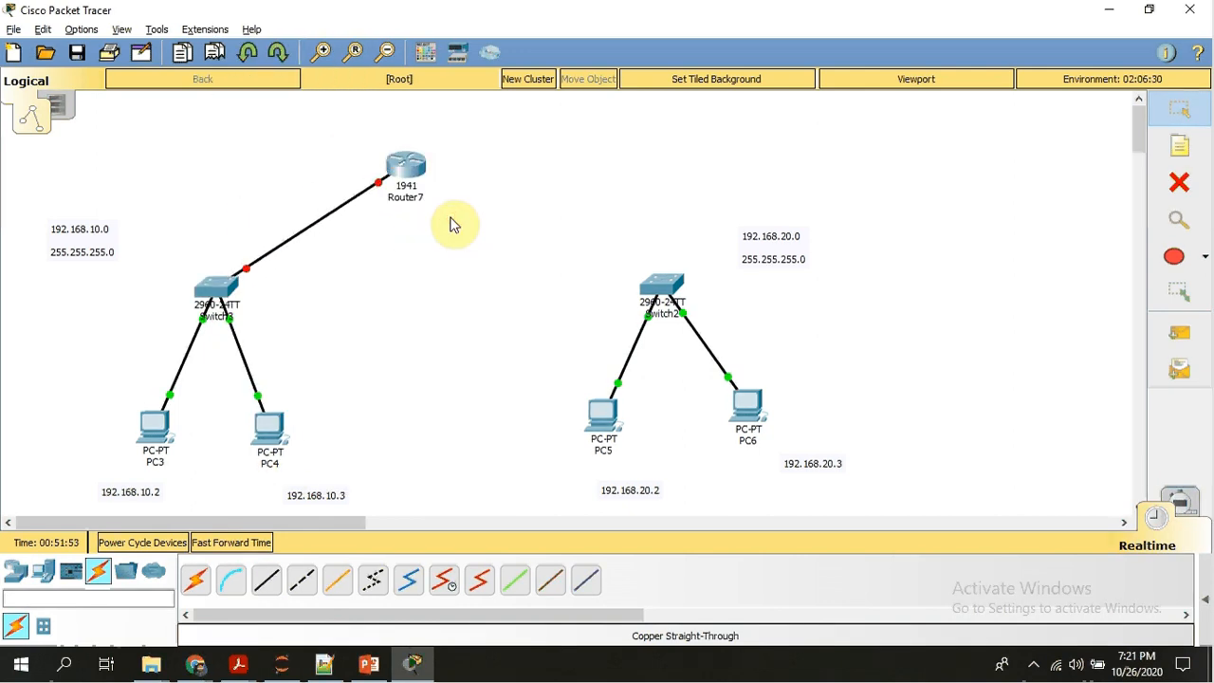
# Connect Switch2's GigabitEthernet0/1 port to Router7's GigabitEthernet0/1 port with a Copper Straight-Through cable.
pyautogui.click(266, 590)
pyautogui.click(666, 281)
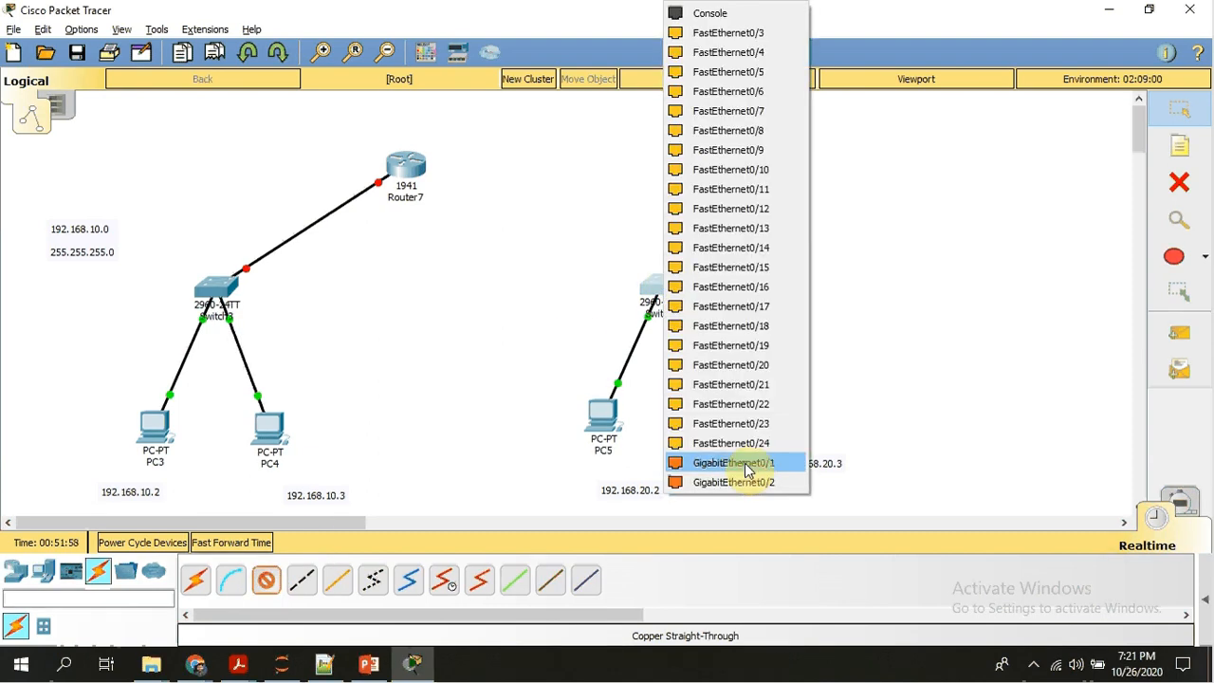
pyautogui.click(745, 463)
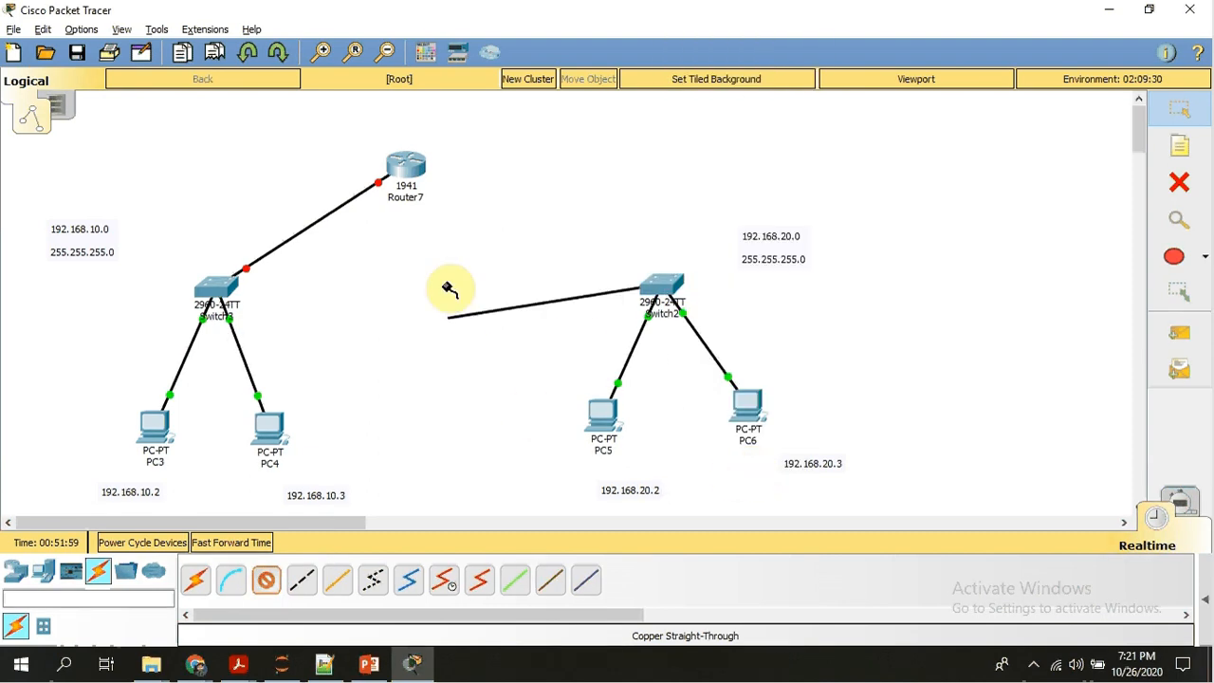
pyautogui.click(418, 168)
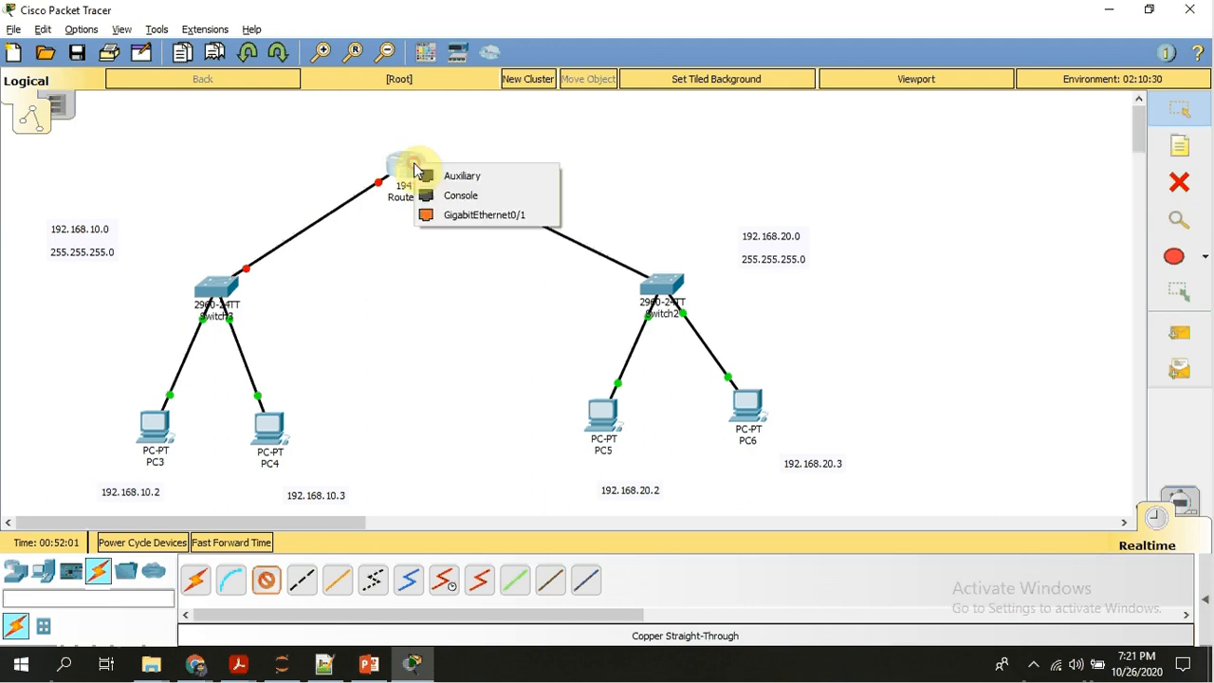
pyautogui.click(466, 214)
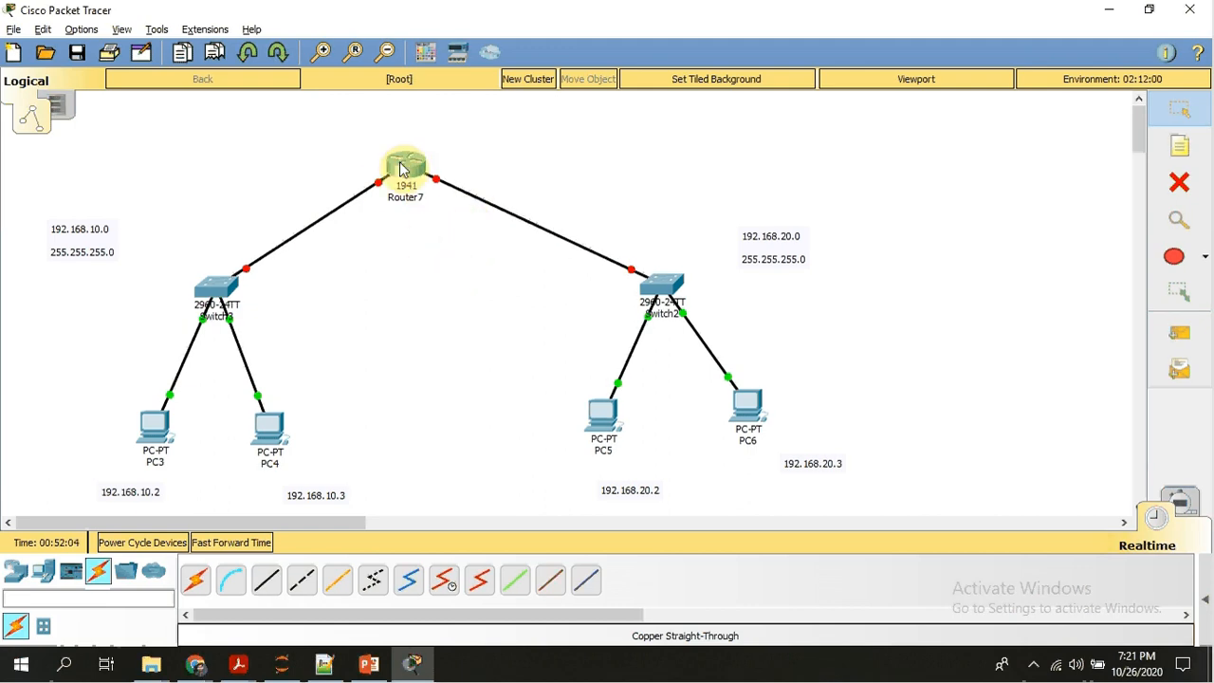
# Move Router7 slightly up and to the right so it sits more centrally between the two switches.
pyautogui.moveTo(401, 163)
pyautogui.mouseDown()
pyautogui.moveTo(426, 171)
pyautogui.moveTo(424, 160)
pyautogui.mouseUp()
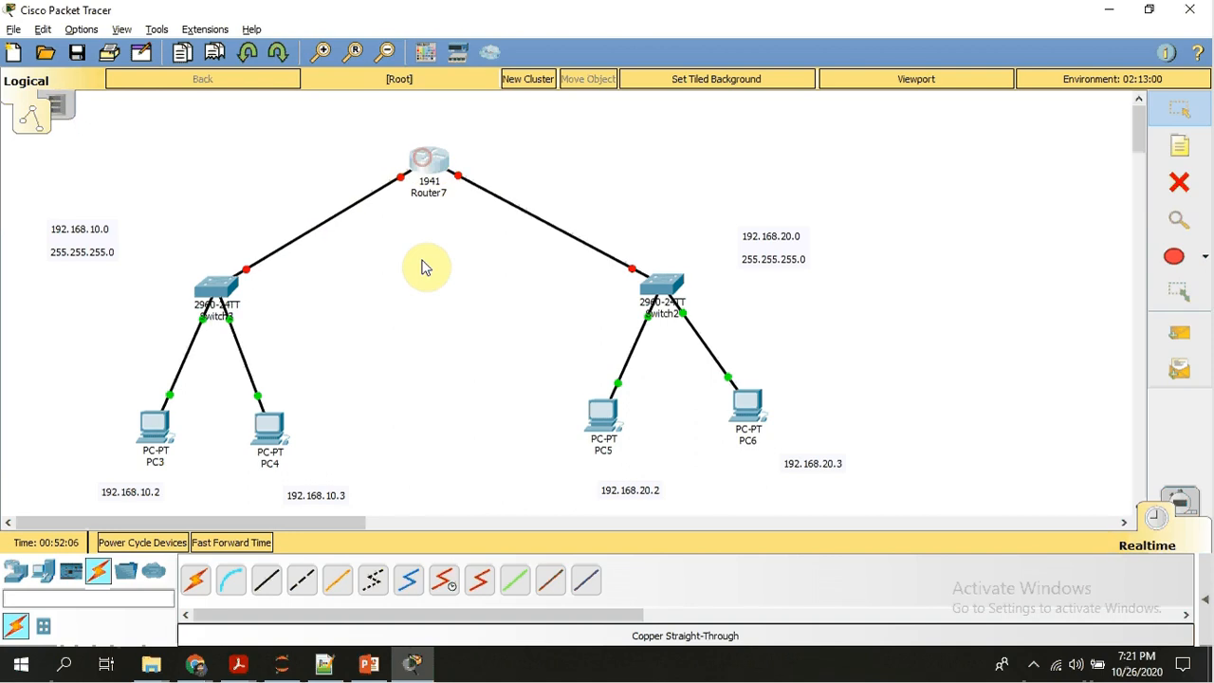
pyautogui.click(421, 259)
pyautogui.moveTo(436, 167)
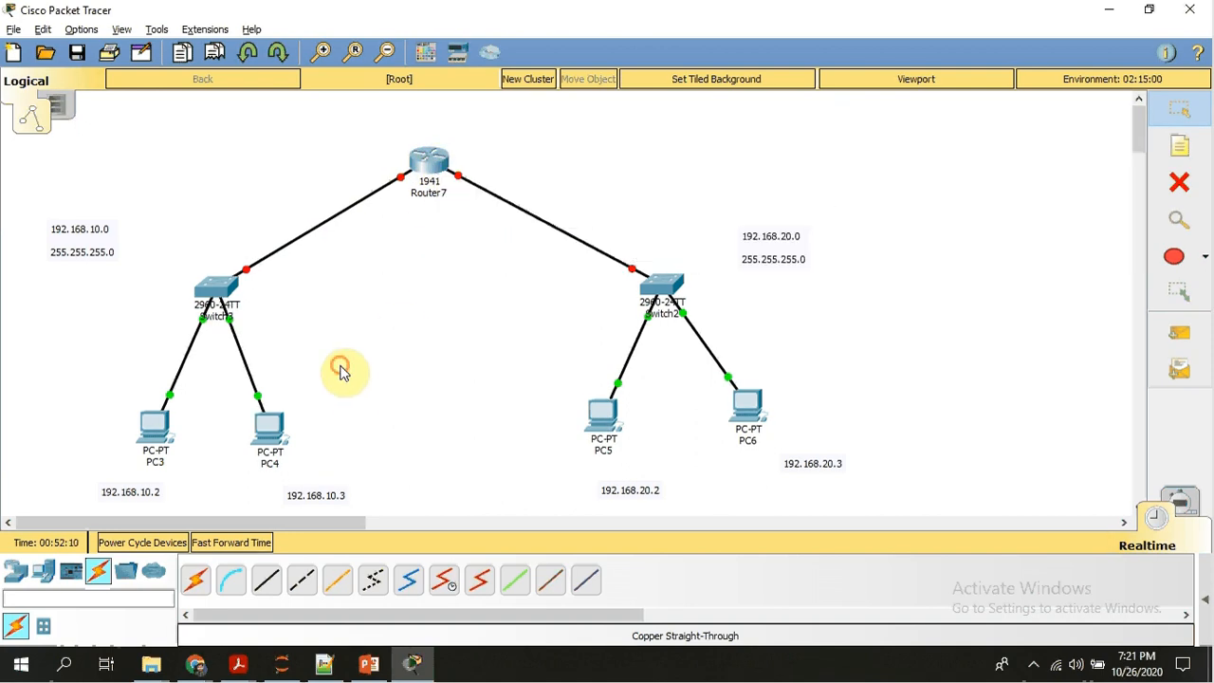
# Open Switch3's command line interface and enter privileged EXEC mode with the en command.
pyautogui.click(216, 290)
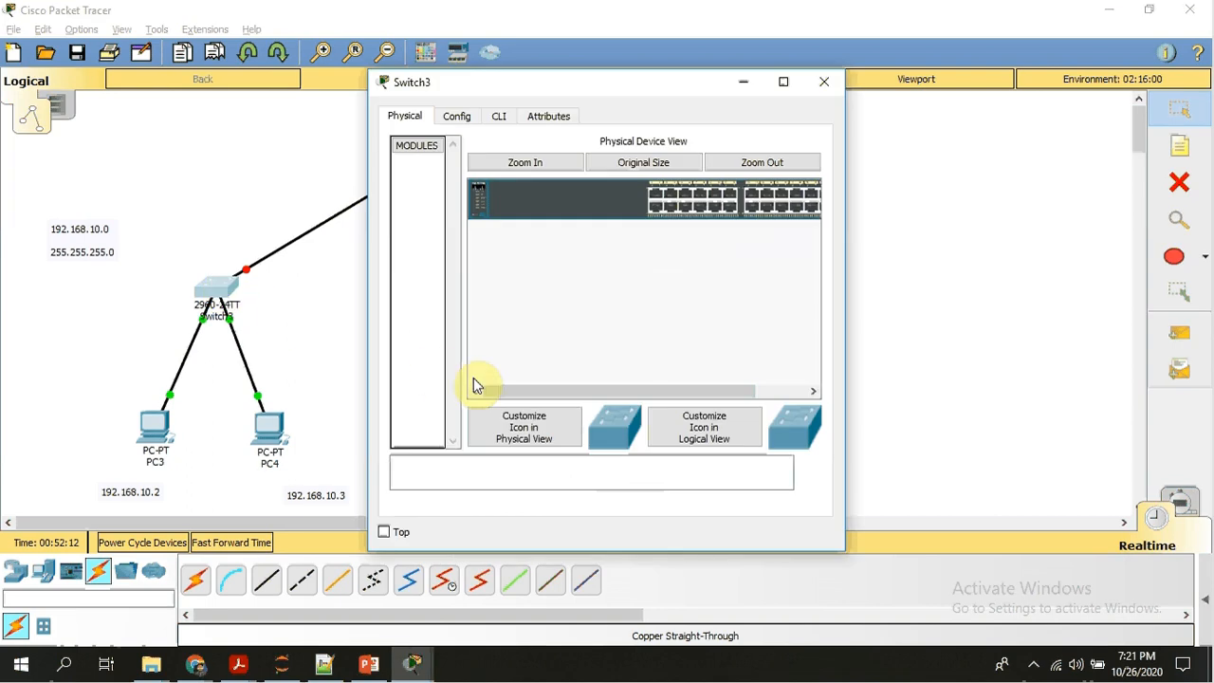
pyautogui.click(498, 116)
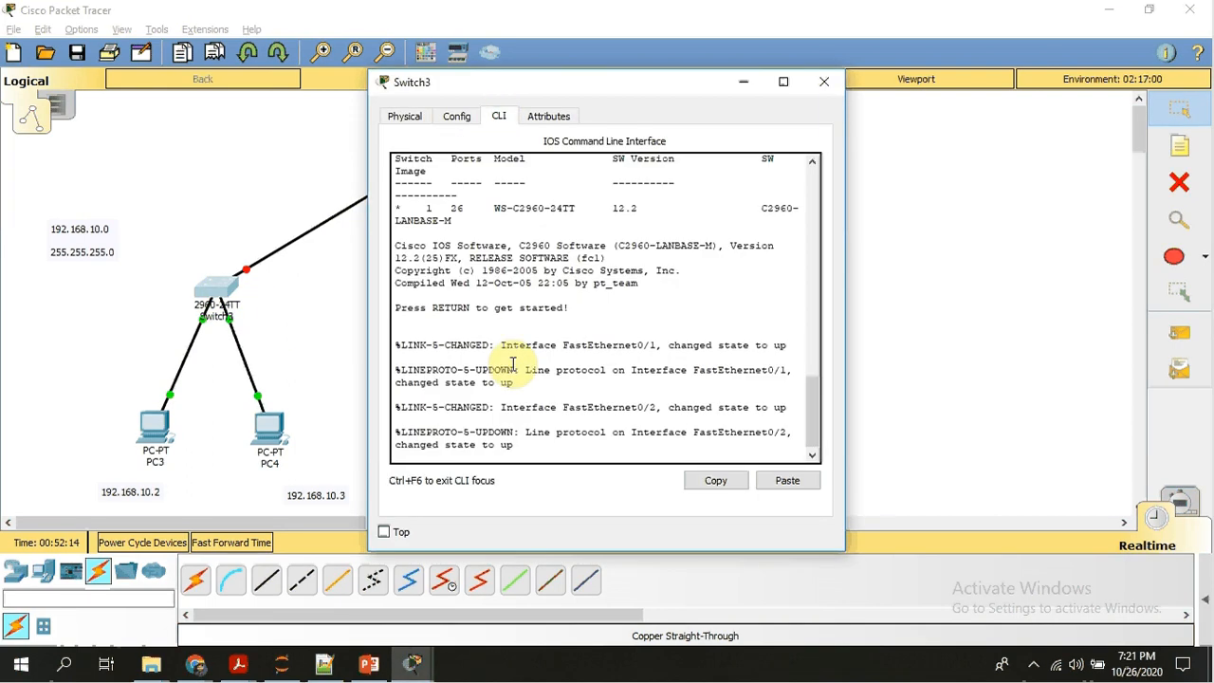
pyautogui.press('Return')
pyautogui.press('Return')
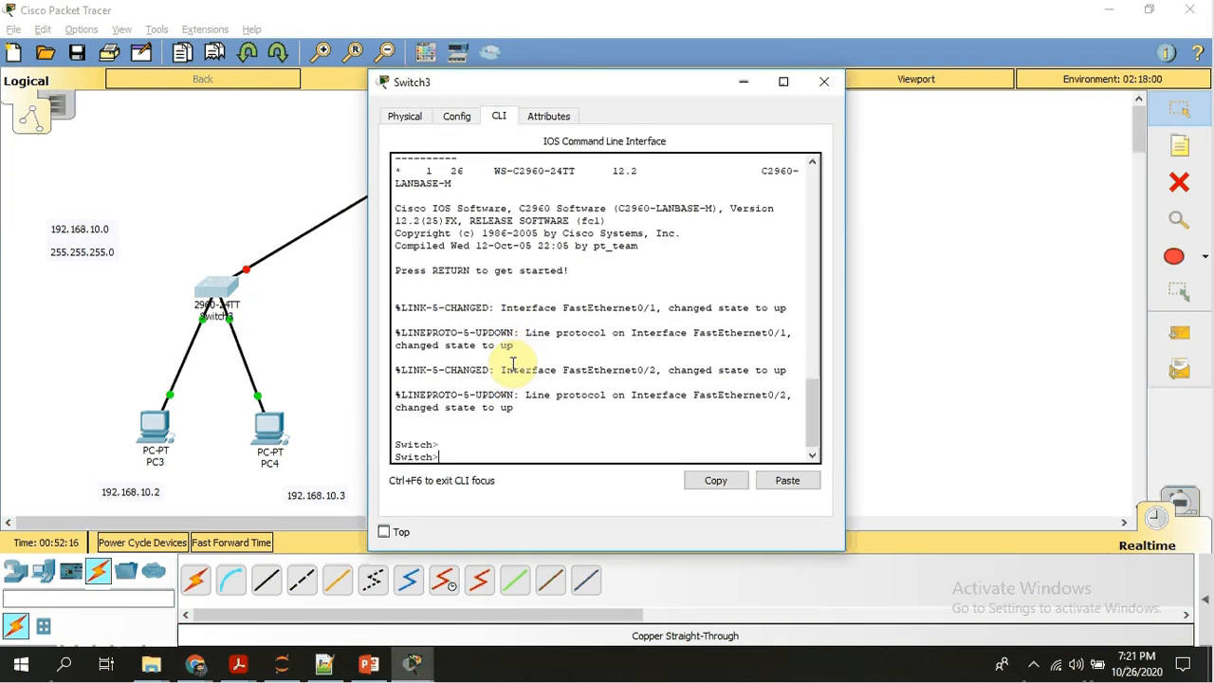
pyautogui.write('en')
pyautogui.press('Return')
pyautogui.press('Return')
pyautogui.press('Return')
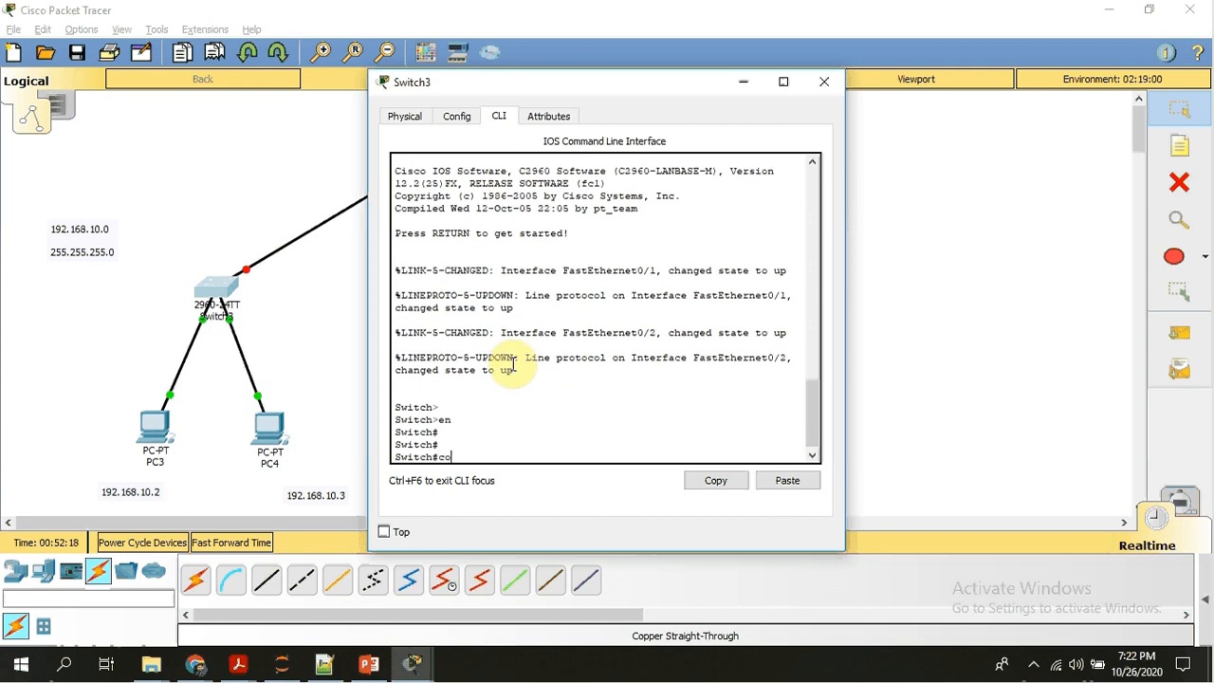
pyautogui.write('config')
pyautogui.press('Return')
pyautogui.press('Return')
pyautogui.press('Return')
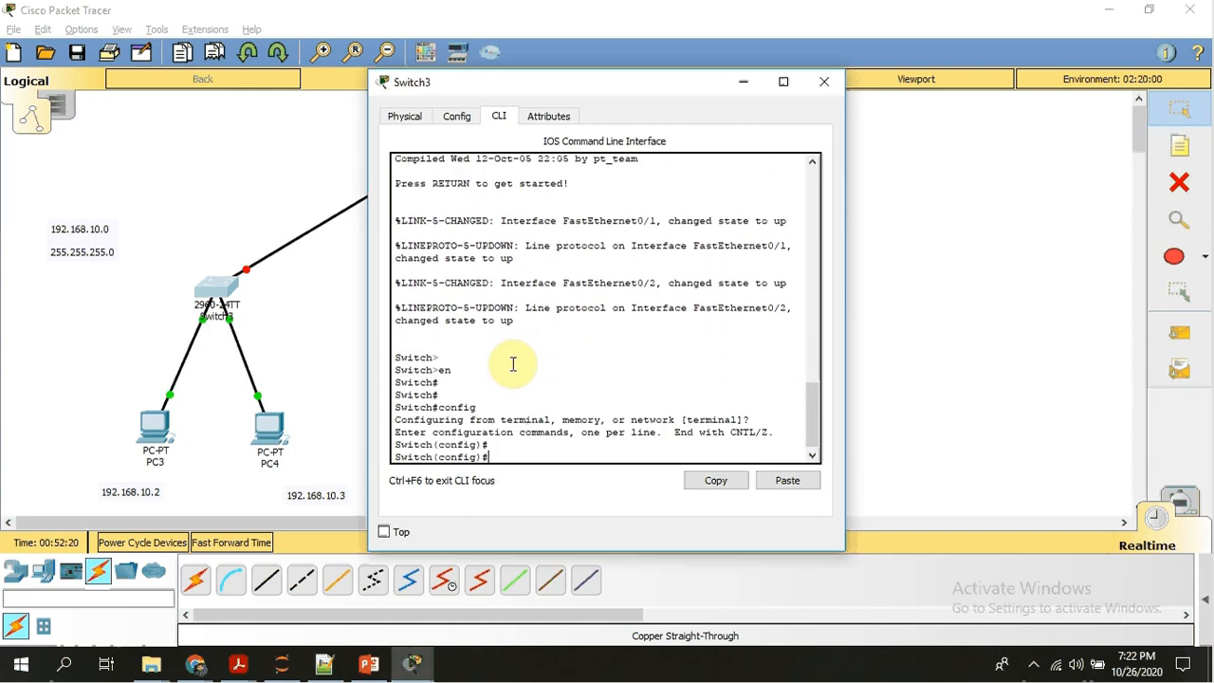
pyautogui.write('exit')
pyautogui.press('Return')
pyautogui.press('Return')
pyautogui.press('Return')
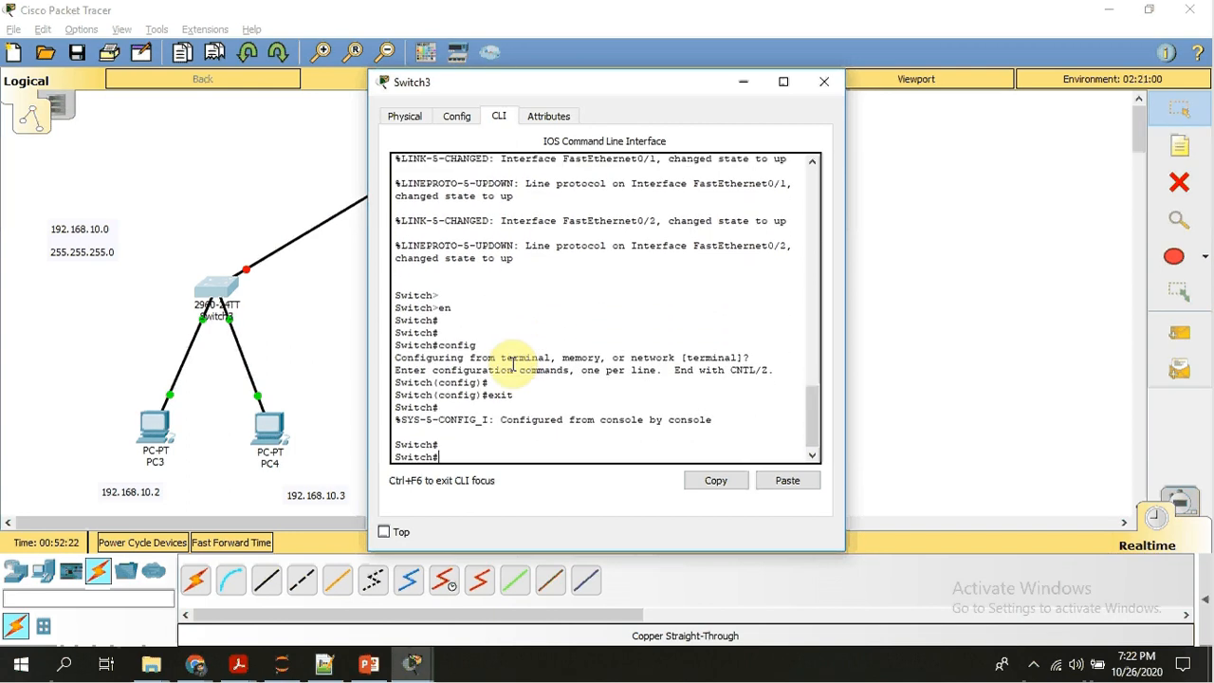
# Display Switch3's MAC address table with the show mac-address-table command, and close the switch's window.
pyautogui.write('show')
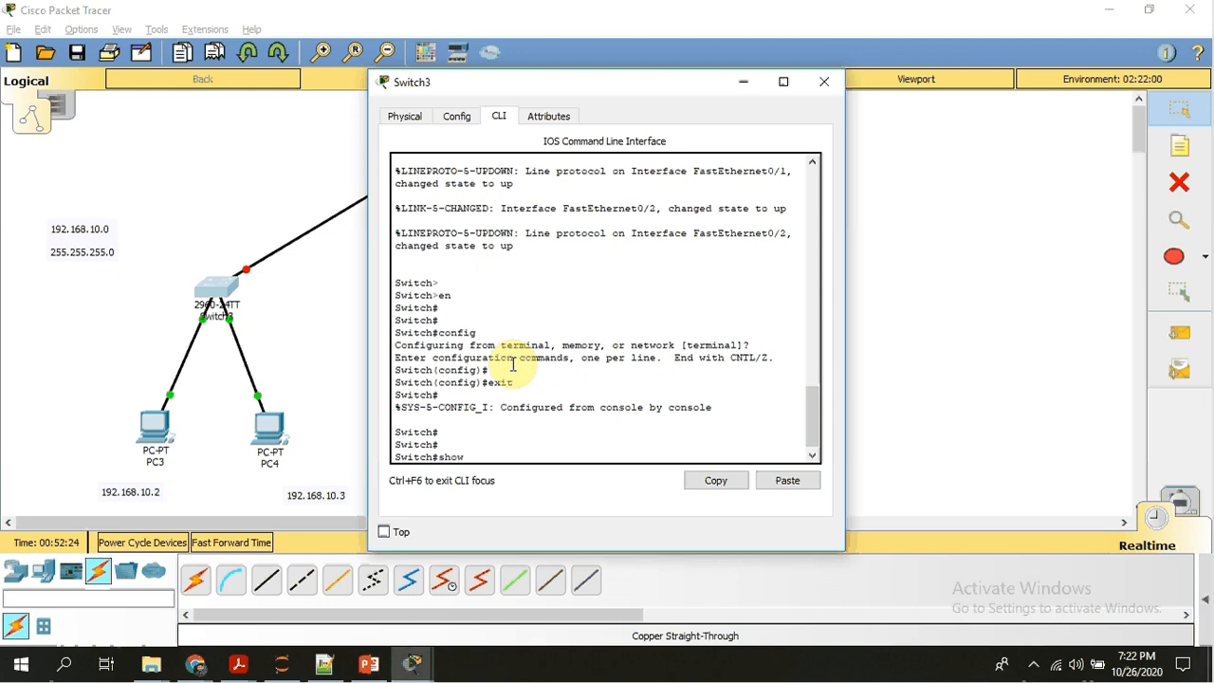
pyautogui.write(' mac-')
pyautogui.press('Tab')
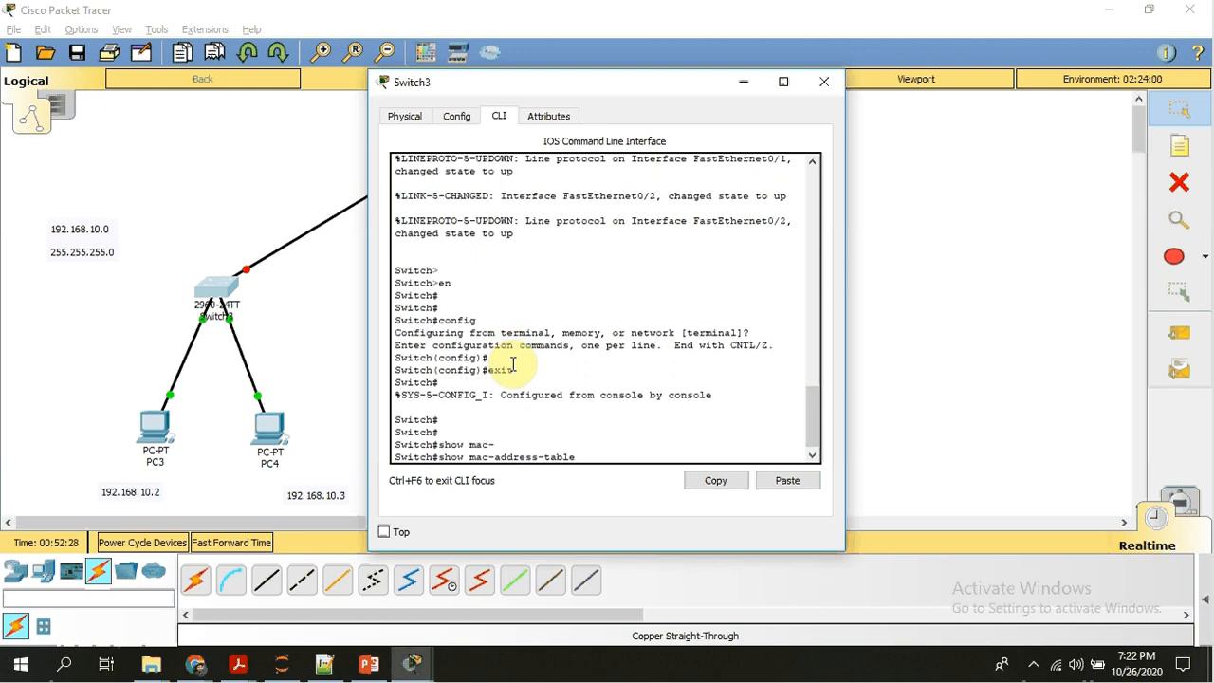
pyautogui.press('Return')
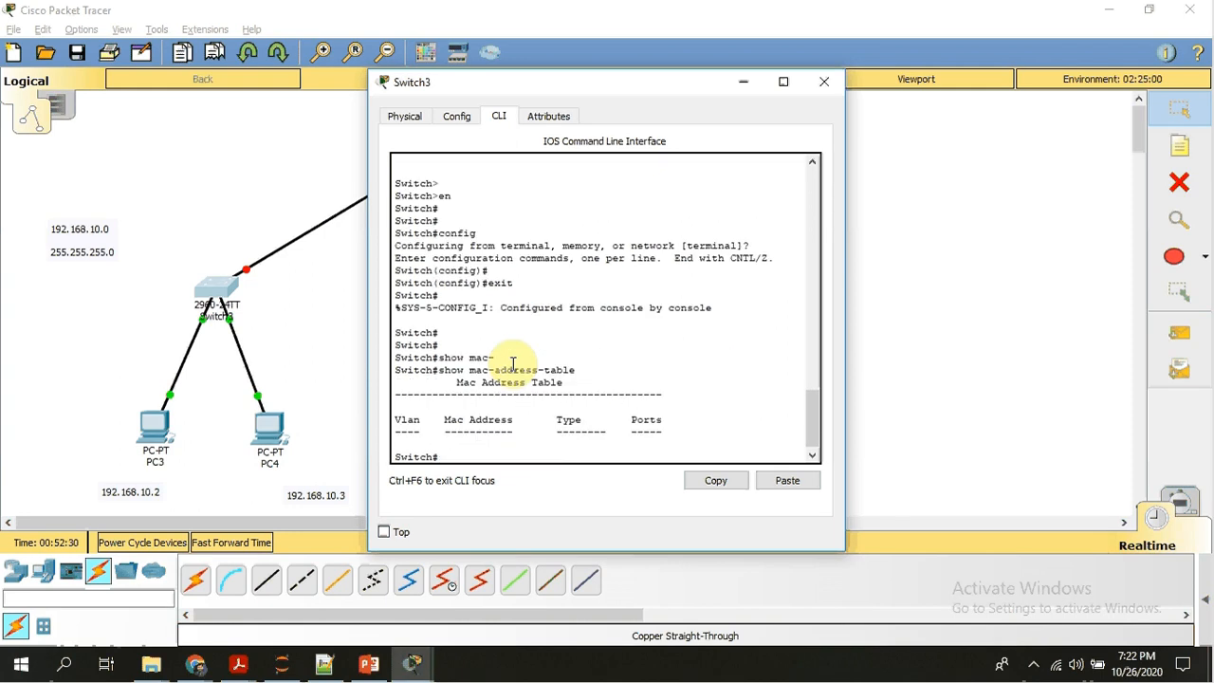
pyautogui.press('Return')
pyautogui.press('Return')
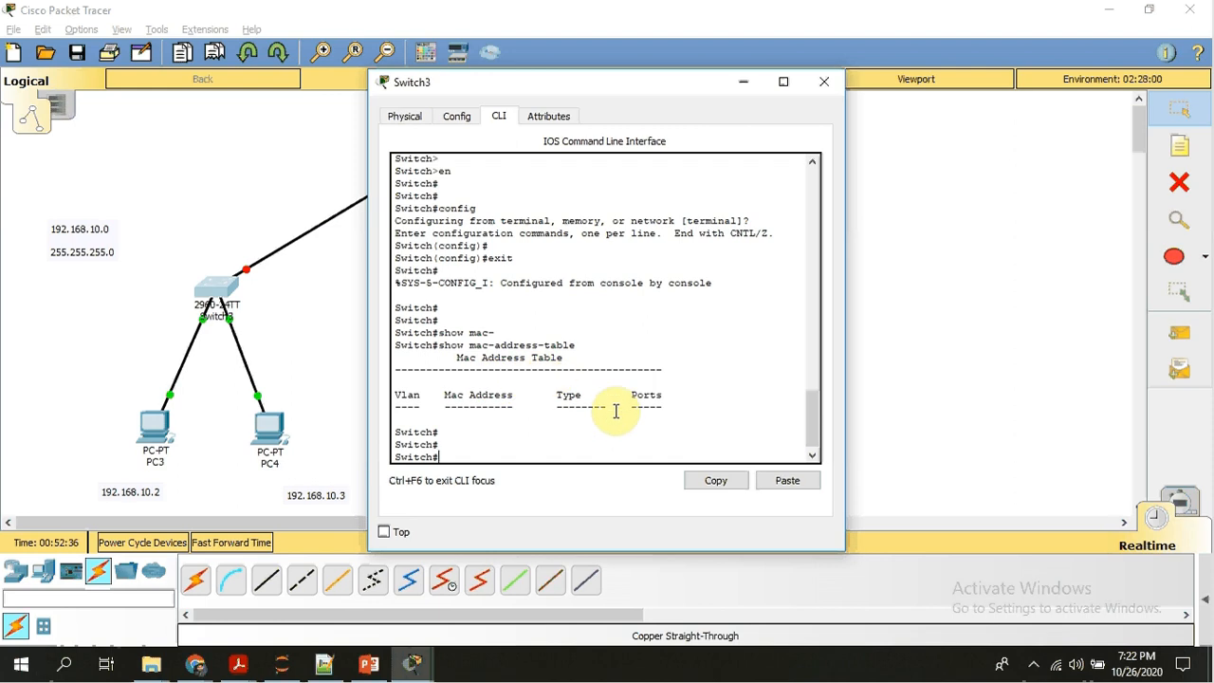
pyautogui.click(310, 334)
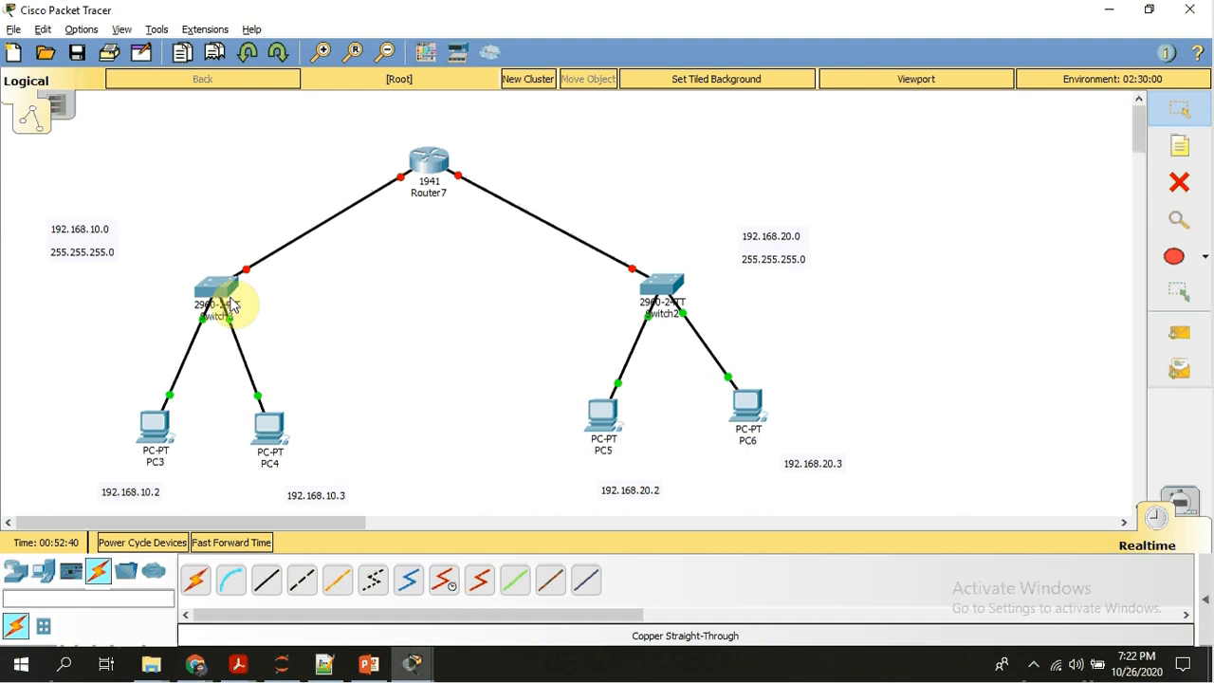
pyautogui.moveTo(228, 303)
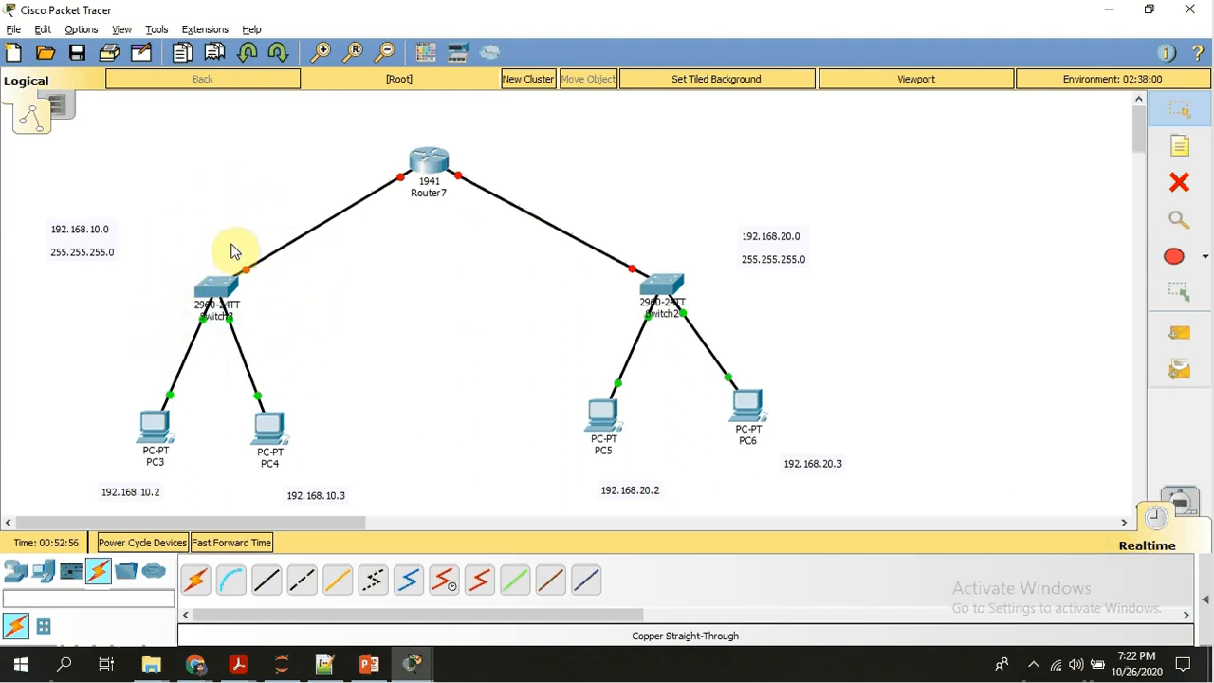
pyautogui.click(222, 294)
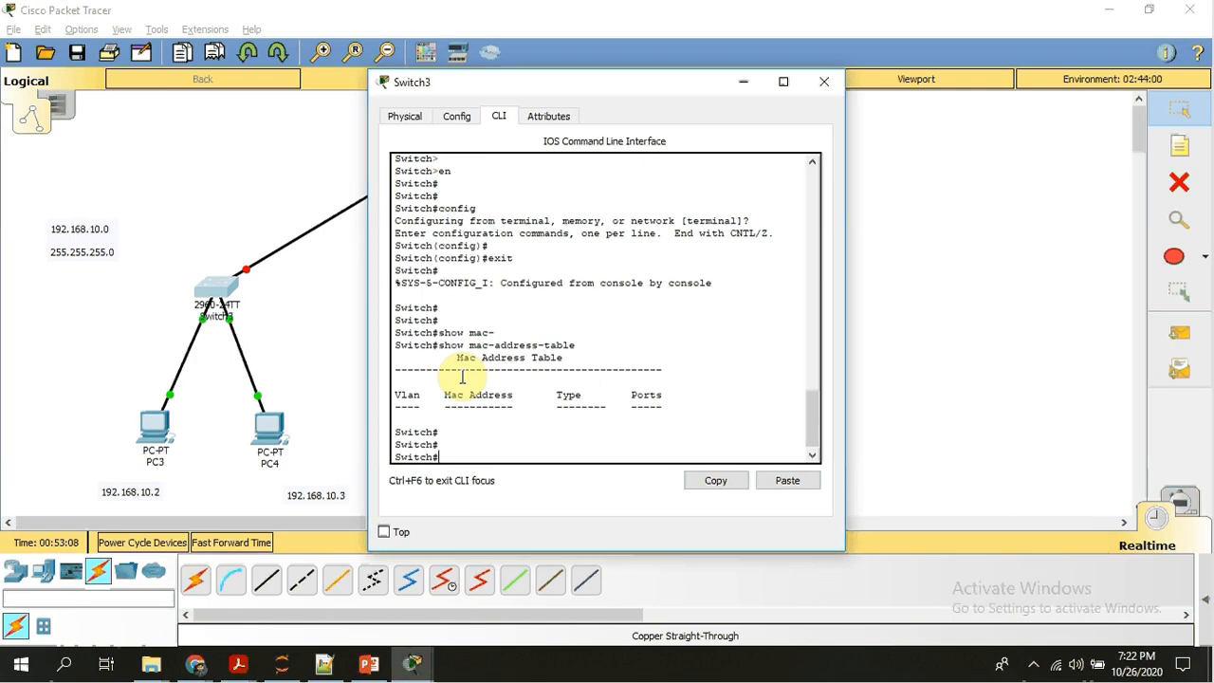
pyautogui.click(828, 87)
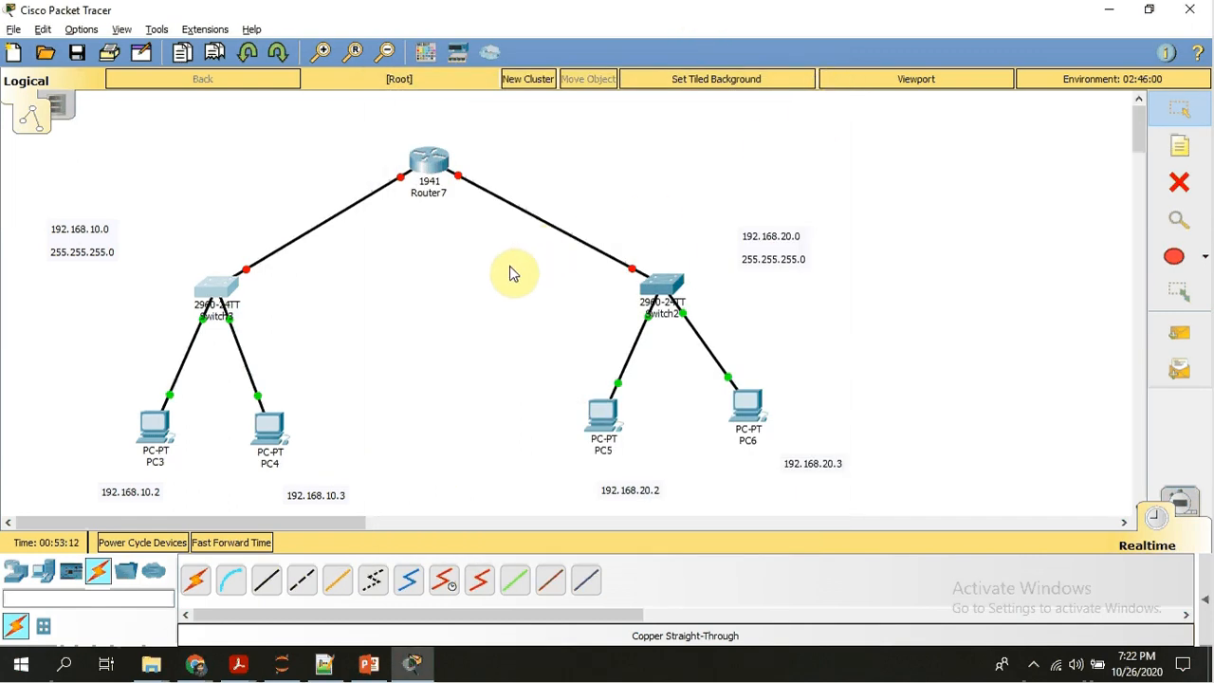
# Open Router7's command line interface and answer no to the initial configuration dialog to reach the router prompt.
pyautogui.click(434, 163)
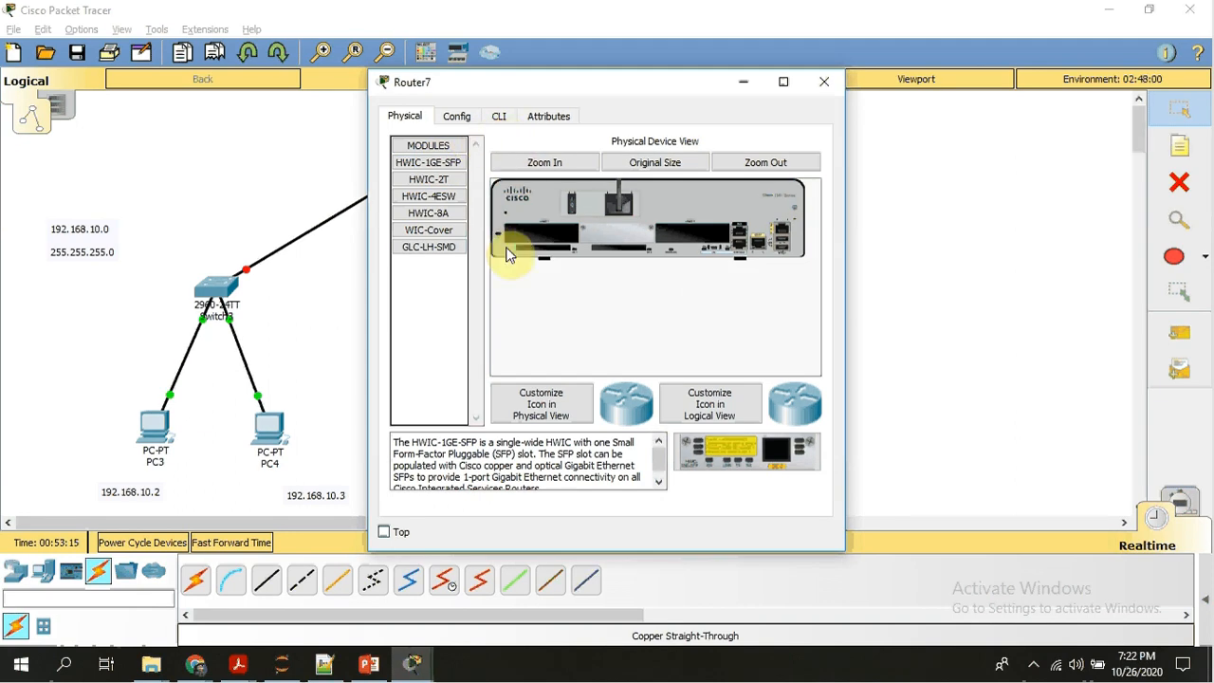
pyautogui.click(499, 116)
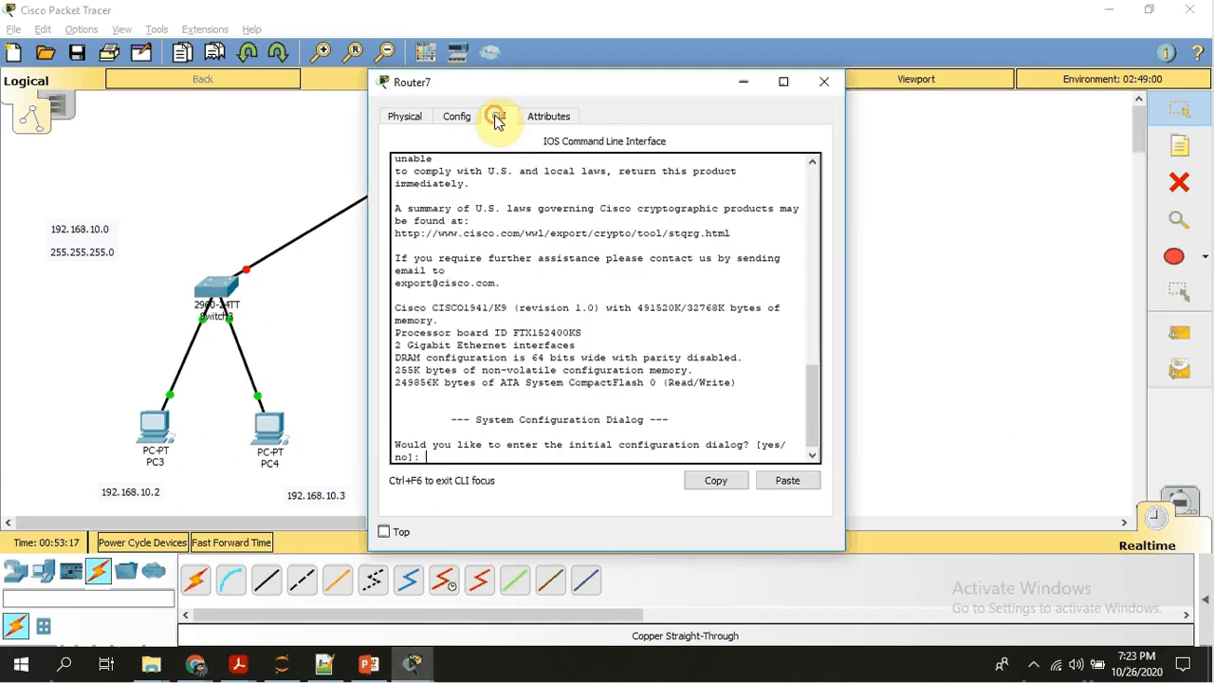
pyautogui.write('no')
pyautogui.press('Return')
pyautogui.press('Return')
pyautogui.press('Return')
pyautogui.press('Return')
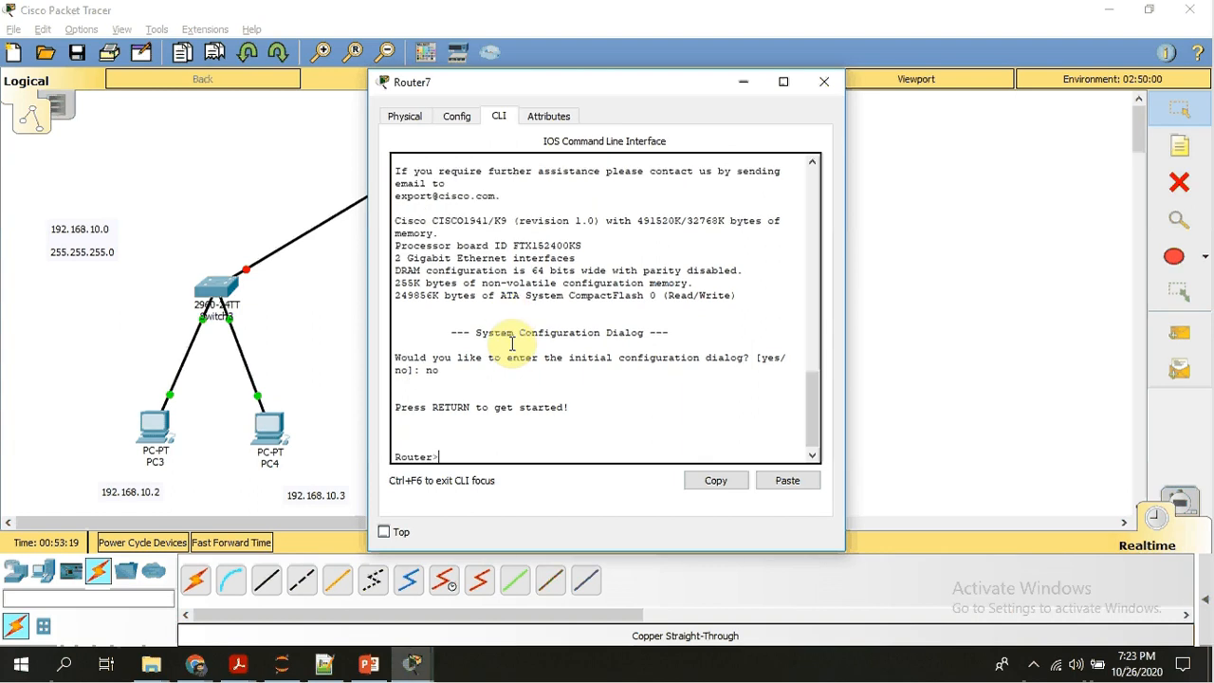
# Enter privileged EXEC mode on Router7 with the en command.
pyautogui.write('en')
pyautogui.press('Return')
pyautogui.press('Return')
pyautogui.press('Return')
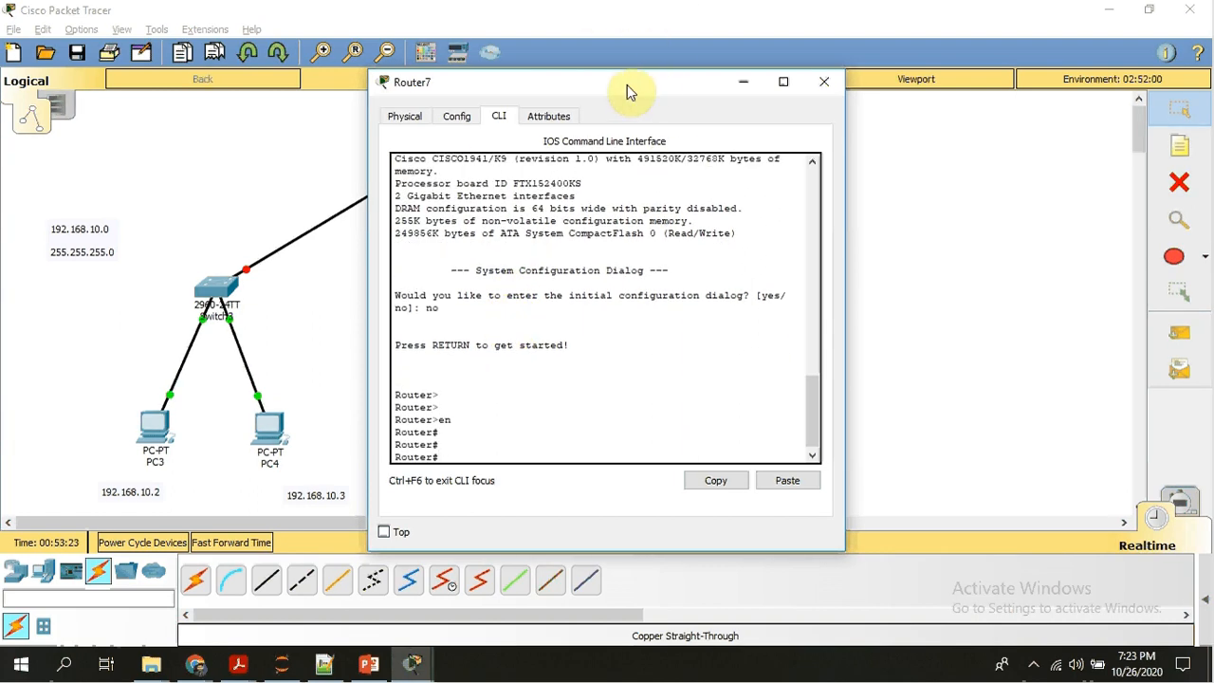
# Move Router7's window aside and check which ports the link between Router7 and Switch3 uses.
pyautogui.moveTo(638, 90); pyautogui.dragTo(826, 101)
pyautogui.click(436, 327)
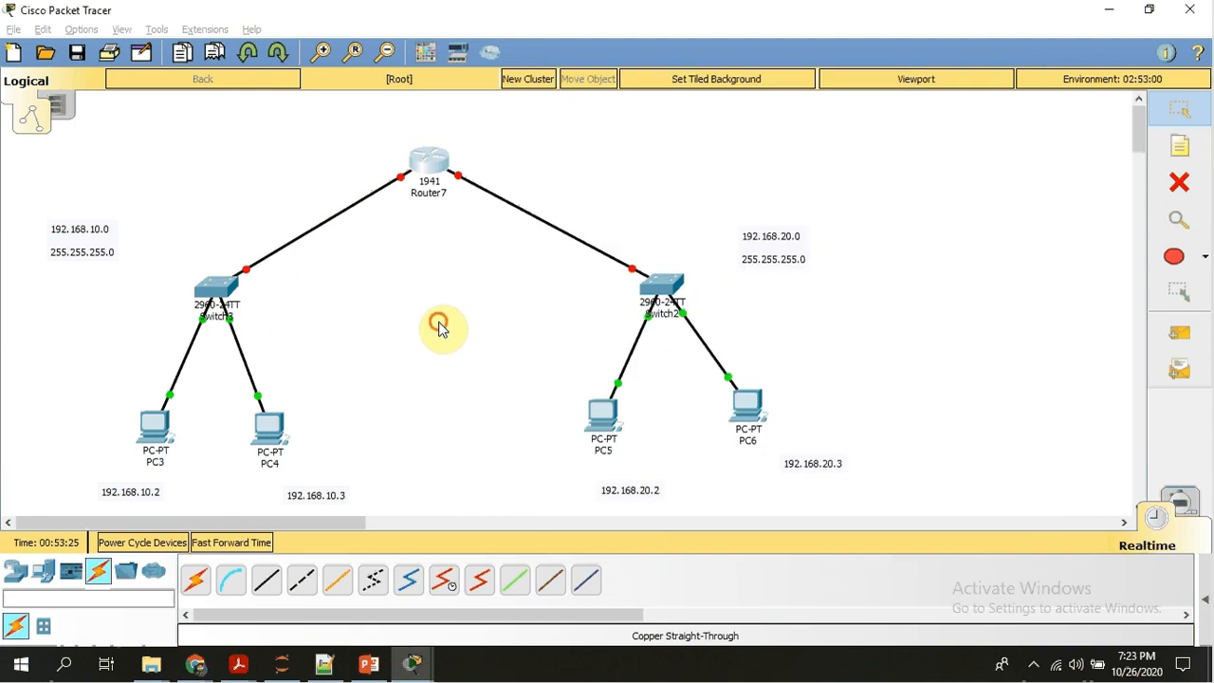
pyautogui.click(408, 183)
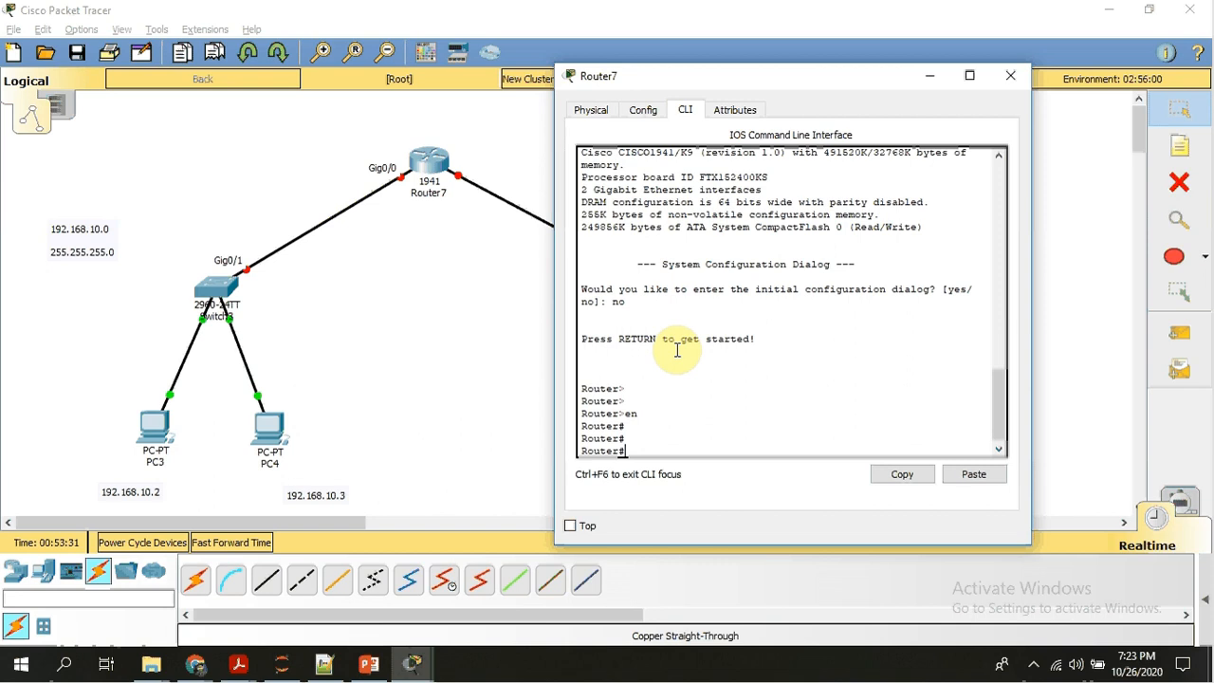
# Set the CLI font size to 13 in the preferences, apply it and close the Preferences window.
pyautogui.click(123, 30)
pyautogui.moveTo(142, 50)
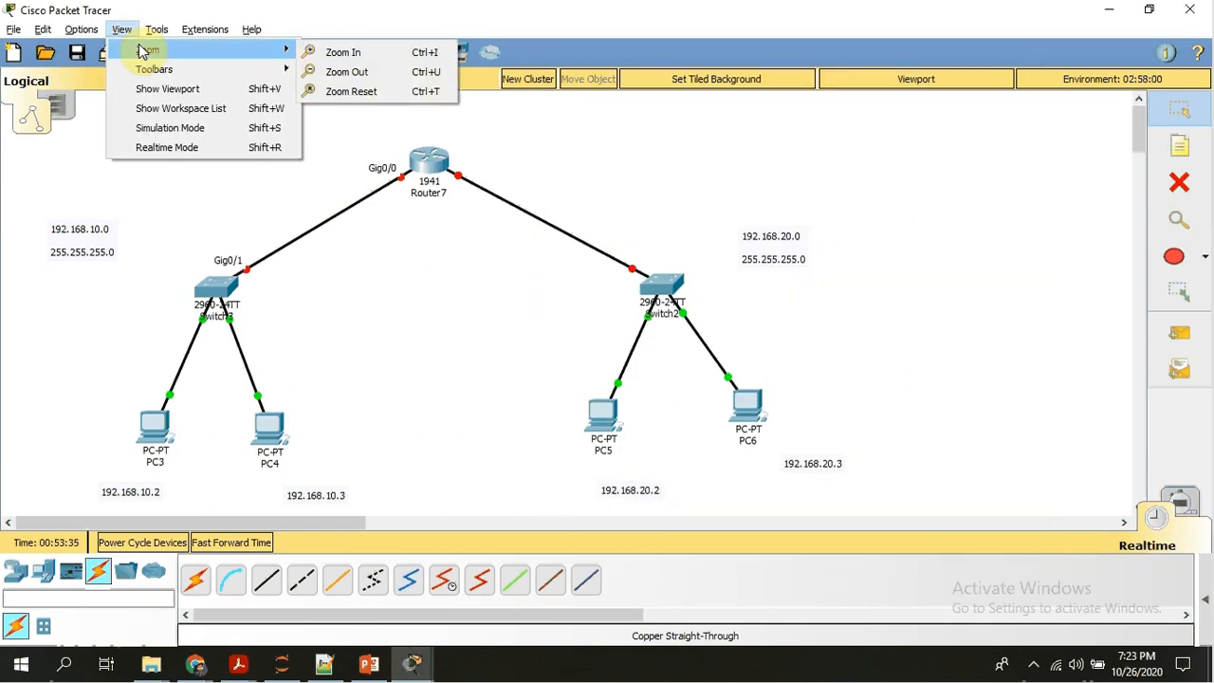
pyautogui.moveTo(162, 73)
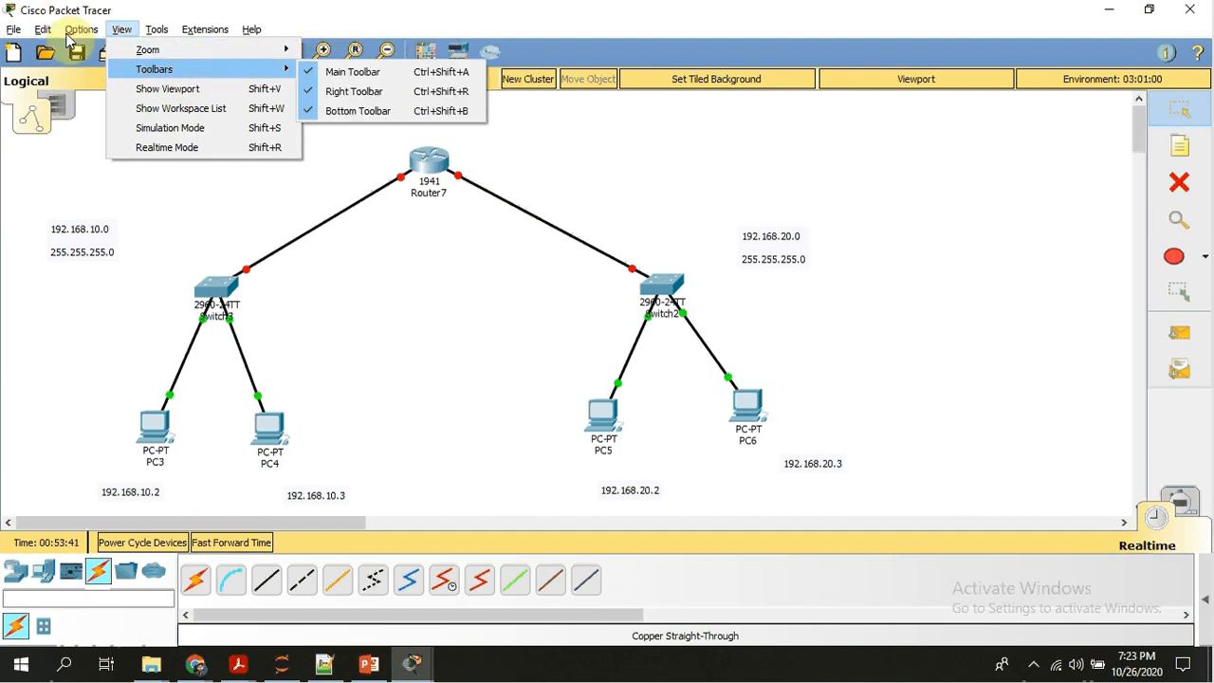
pyautogui.click(96, 49)
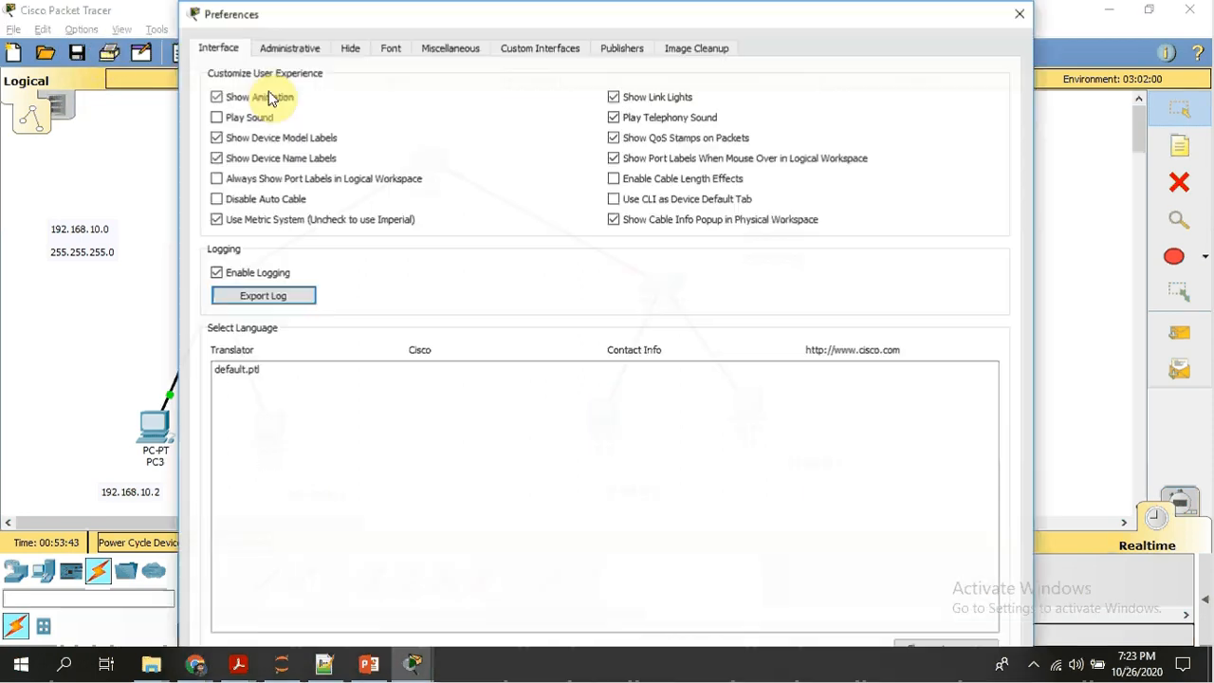
pyautogui.click(396, 47)
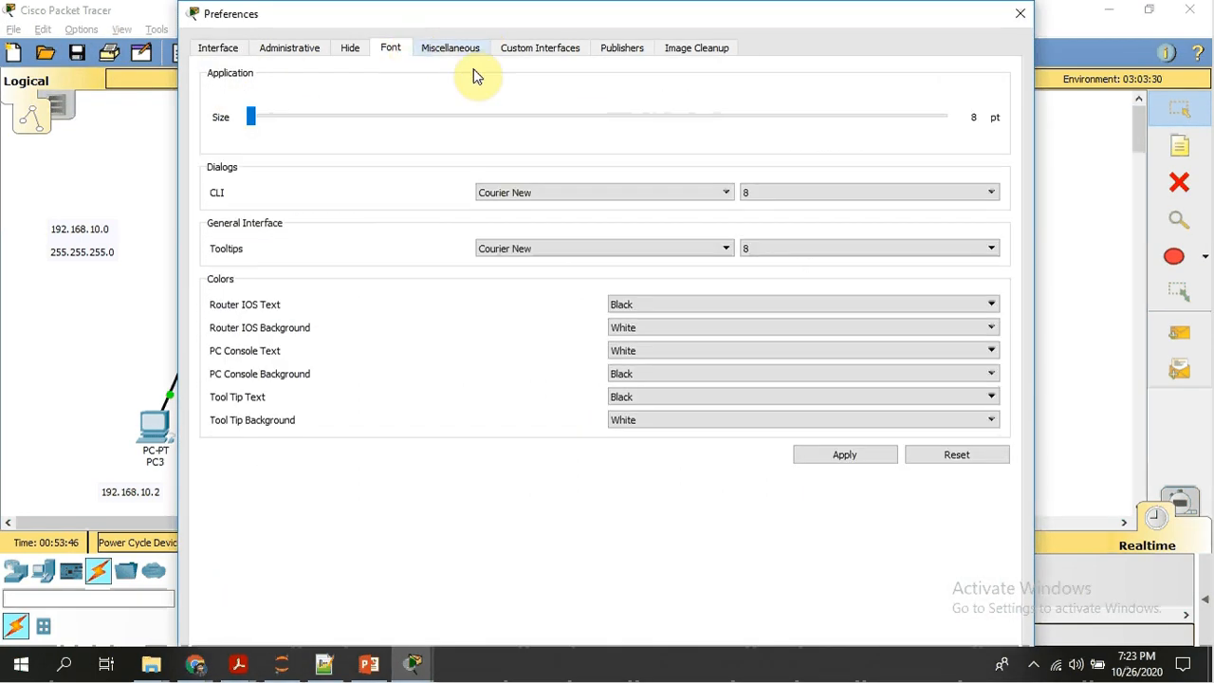
pyautogui.click(844, 191)
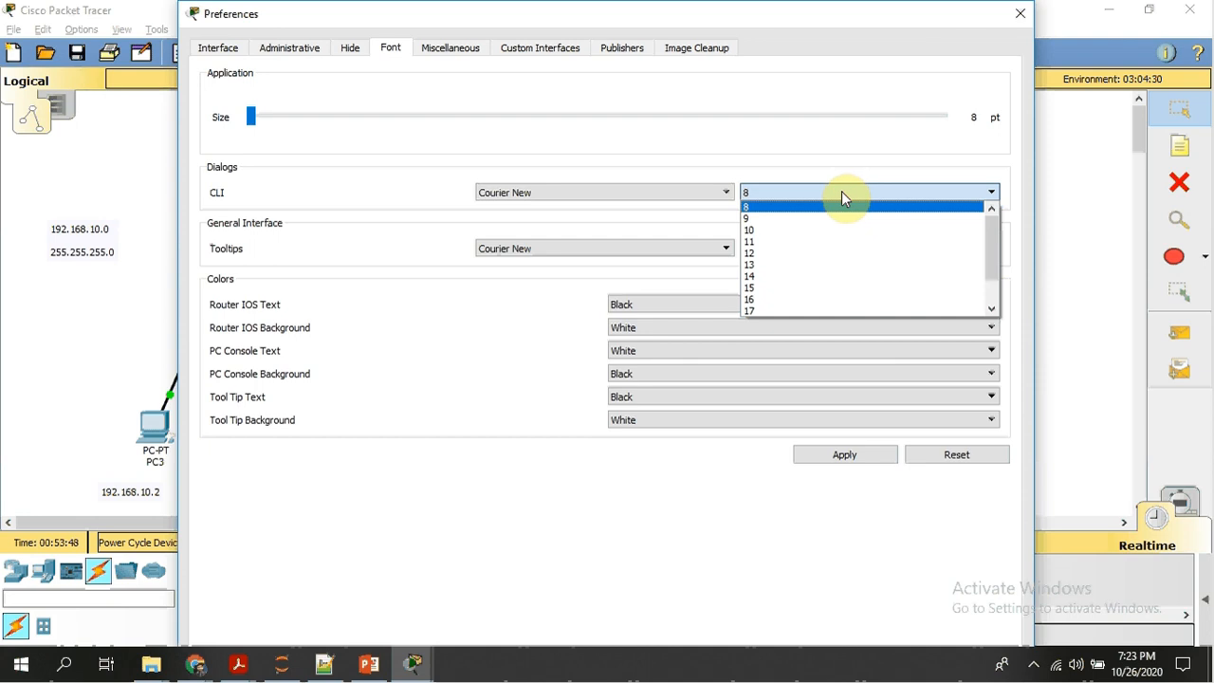
pyautogui.click(753, 267)
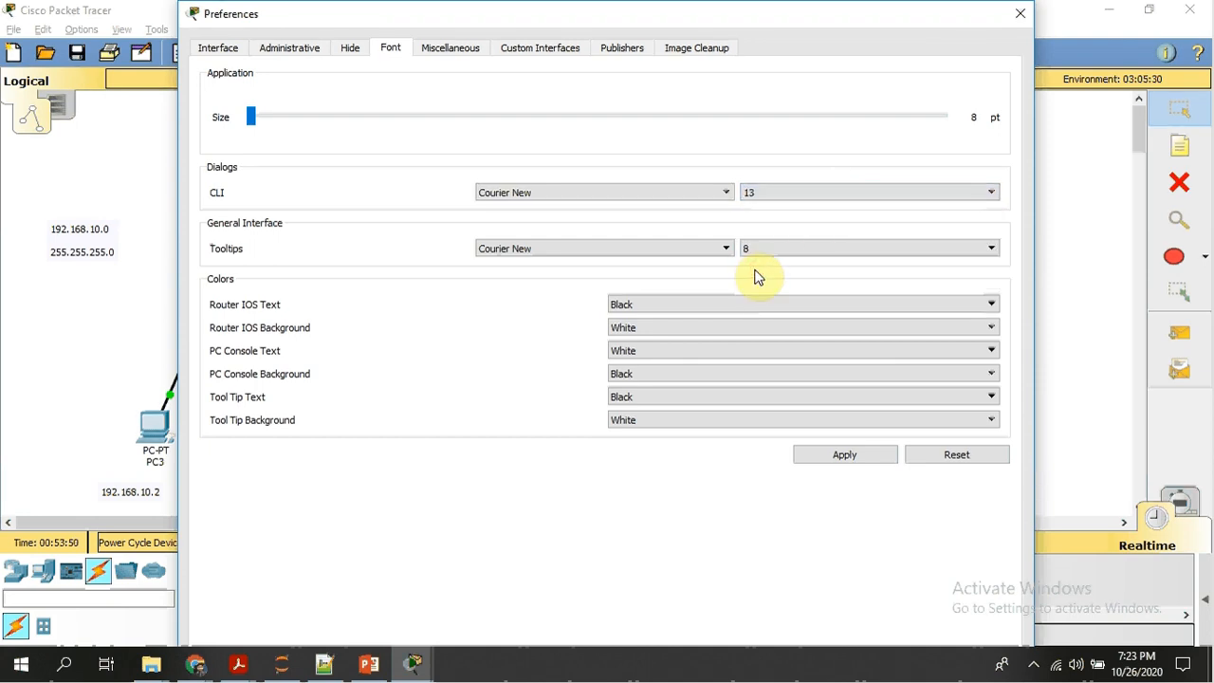
pyautogui.click(850, 457)
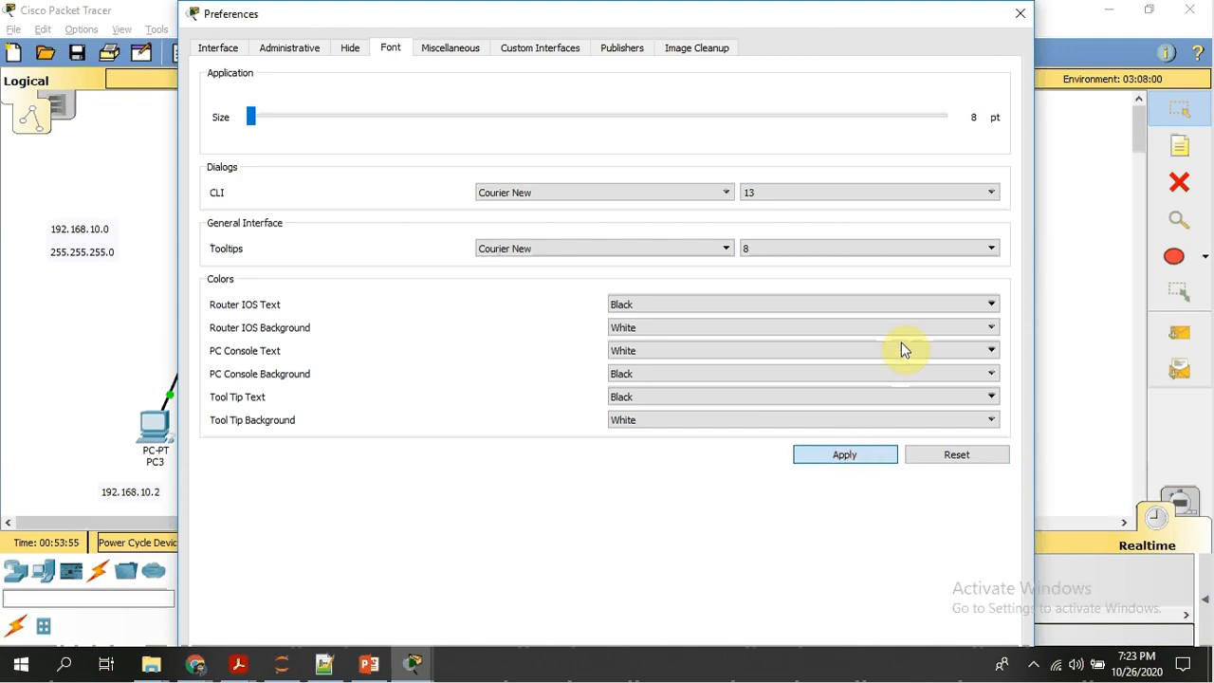
pyautogui.click(1021, 14)
pyautogui.hotkey('alt', 'Tab')
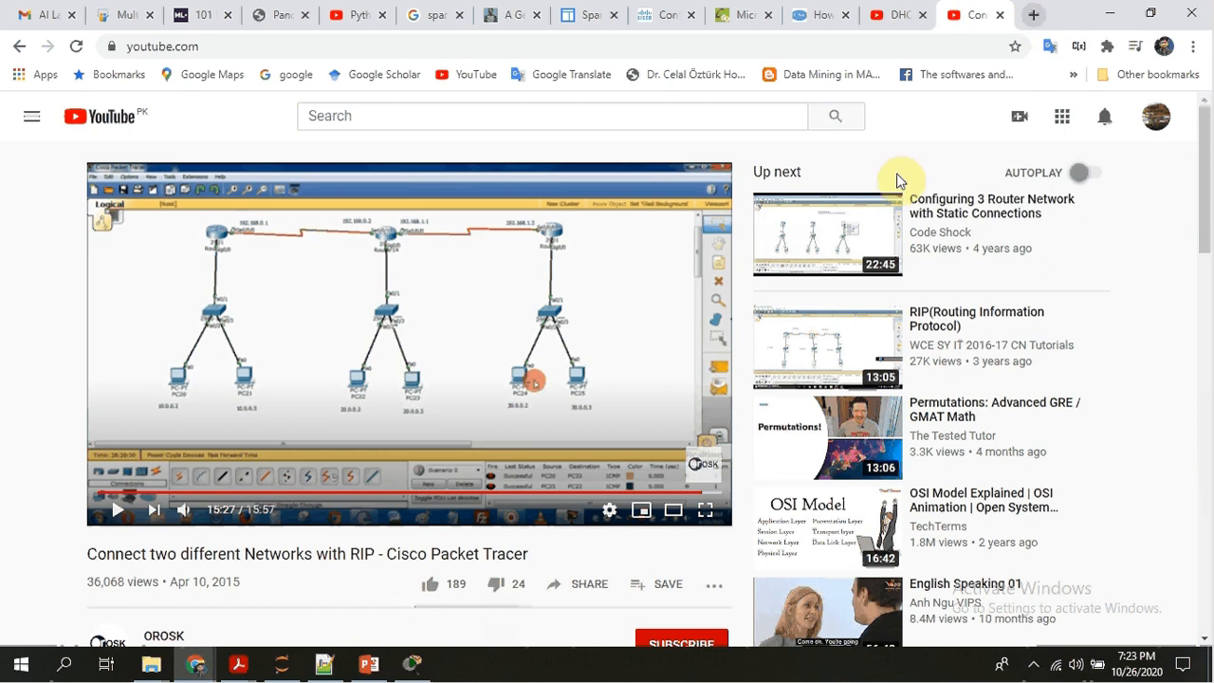
pyautogui.hotkey('alt', 'Tab')
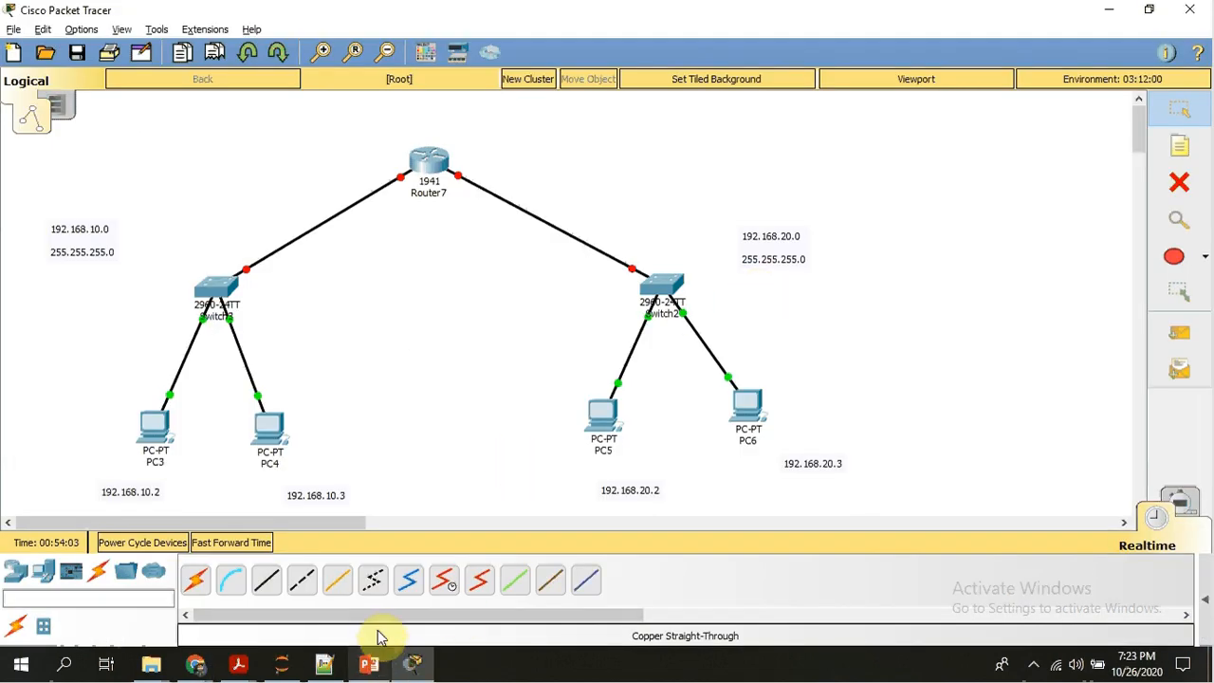
# Reopen Router7's command line interface, enter global configuration mode with config, and move the window clear of the router.
pyautogui.click(433, 165)
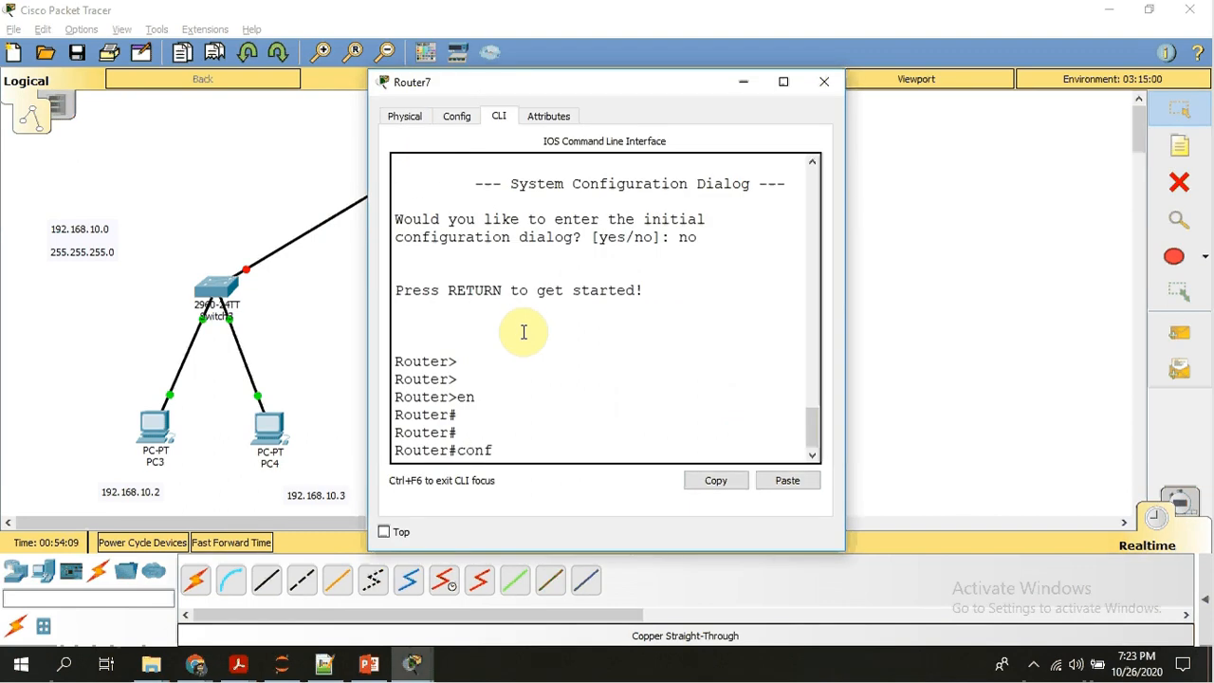
pyautogui.write('config')
pyautogui.press('Return')
pyautogui.press('Return')
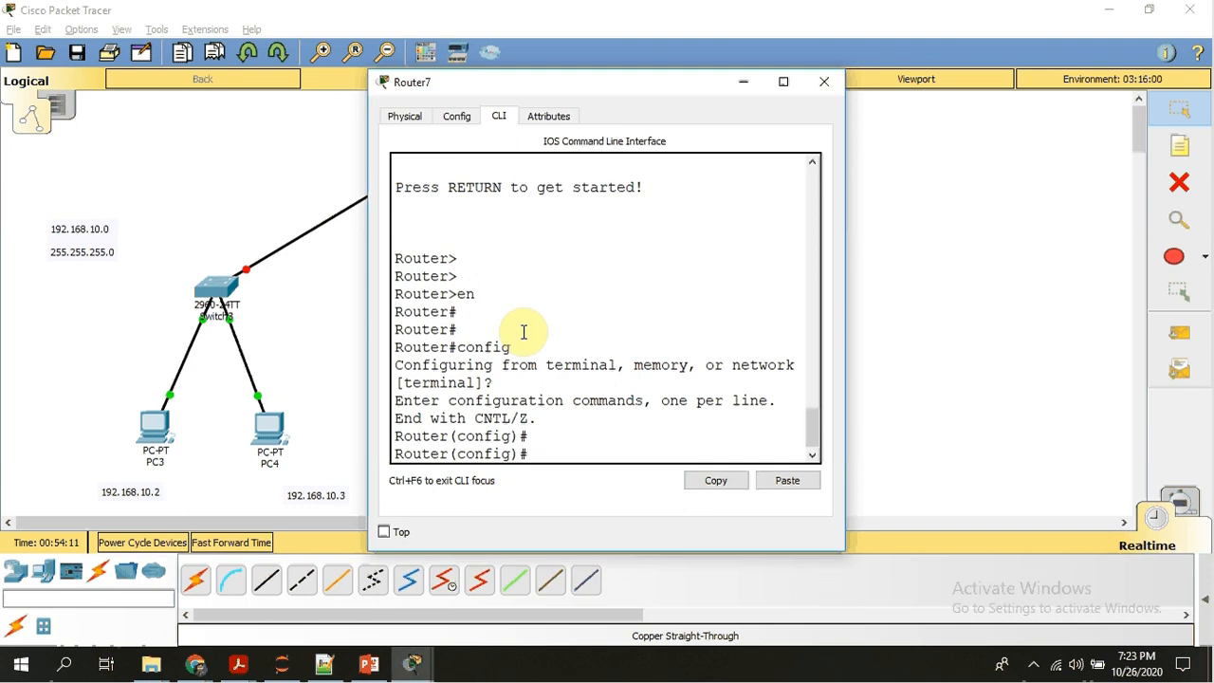
pyautogui.moveTo(574, 88); pyautogui.dragTo(793, 80)
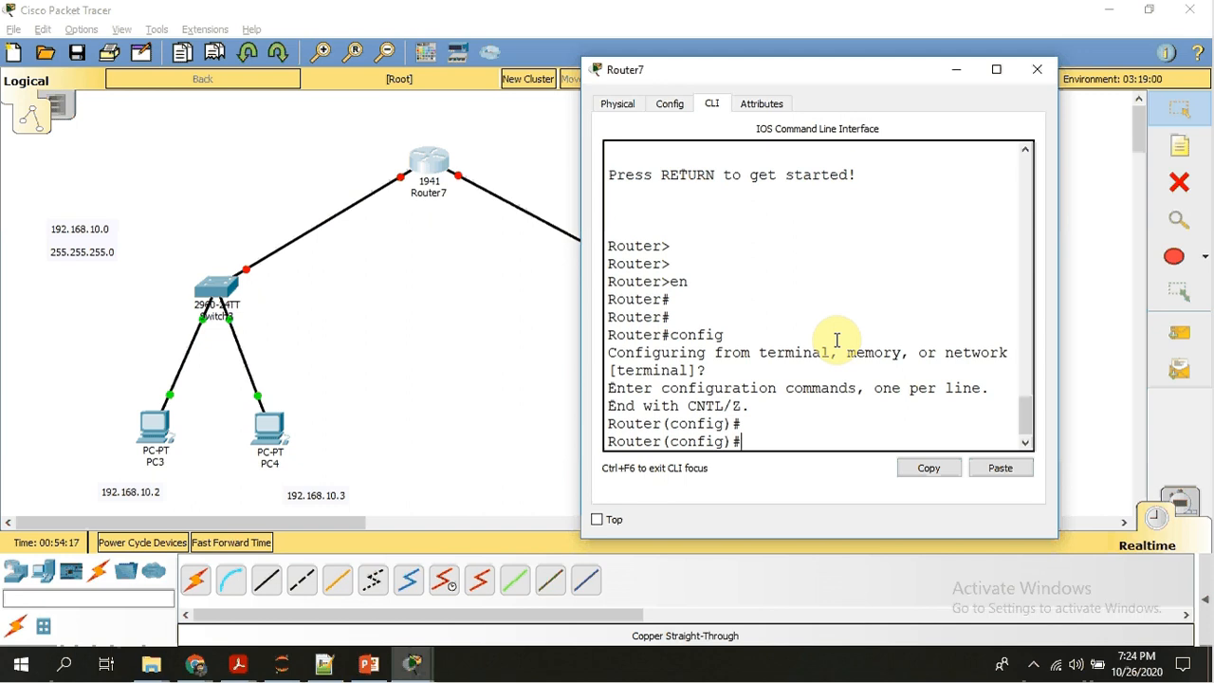
# Enter interface configuration mode for Router7's gigabitEthernet 0/0.
pyautogui.press('Tab')
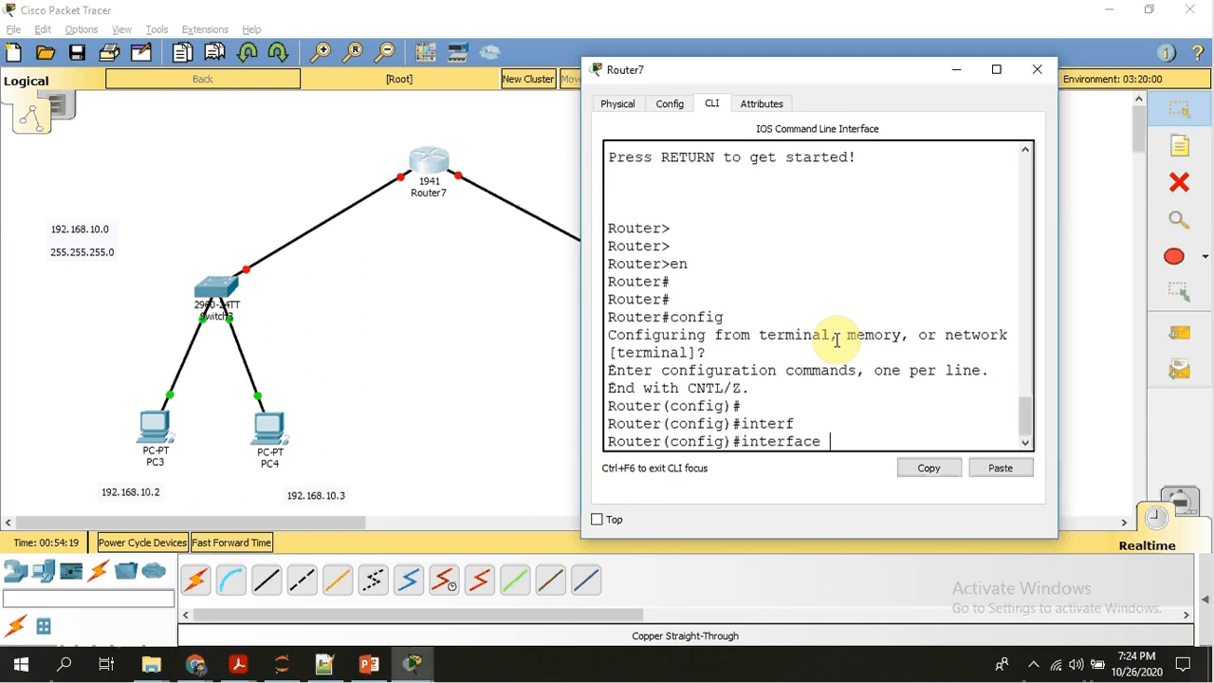
pyautogui.write('g')
pyautogui.press('Tab')
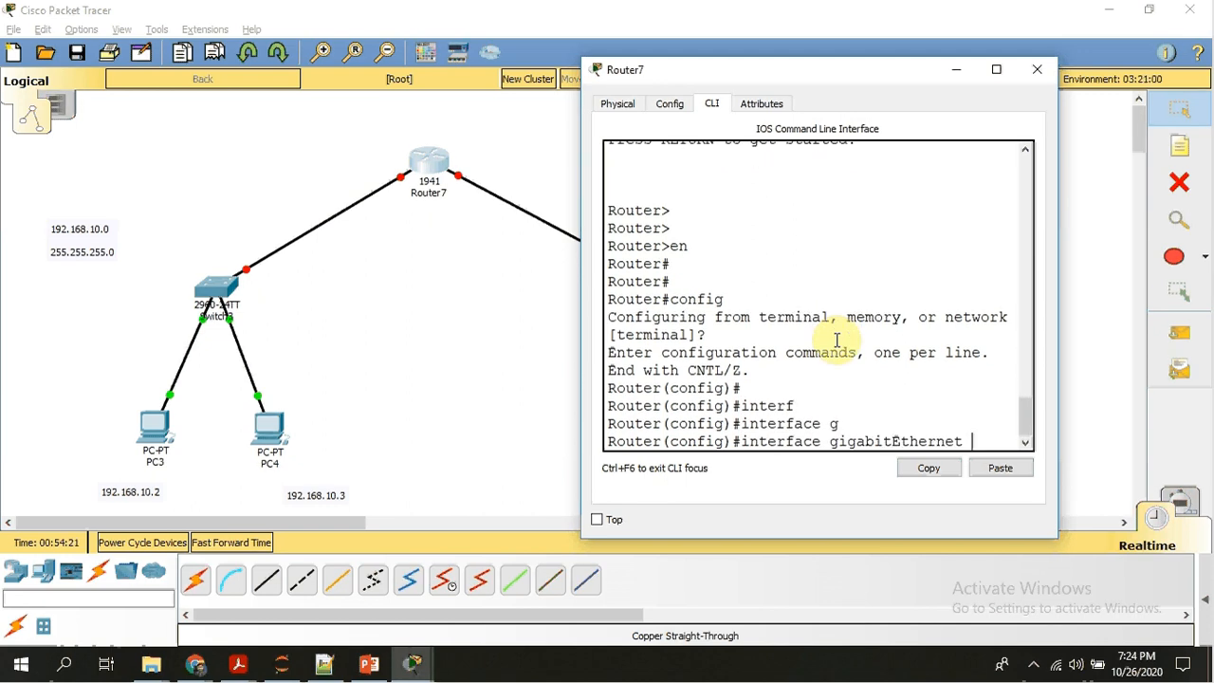
pyautogui.write('0/0')
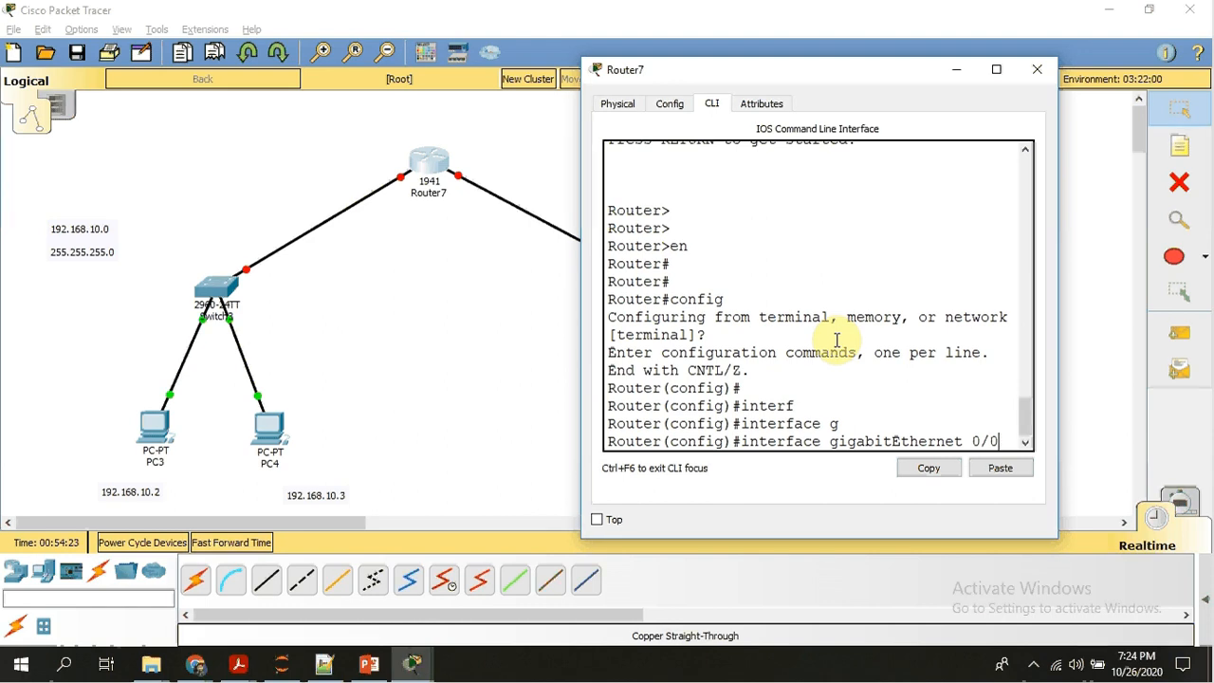
pyautogui.press('Return')
pyautogui.press('Return')
pyautogui.press('Return')
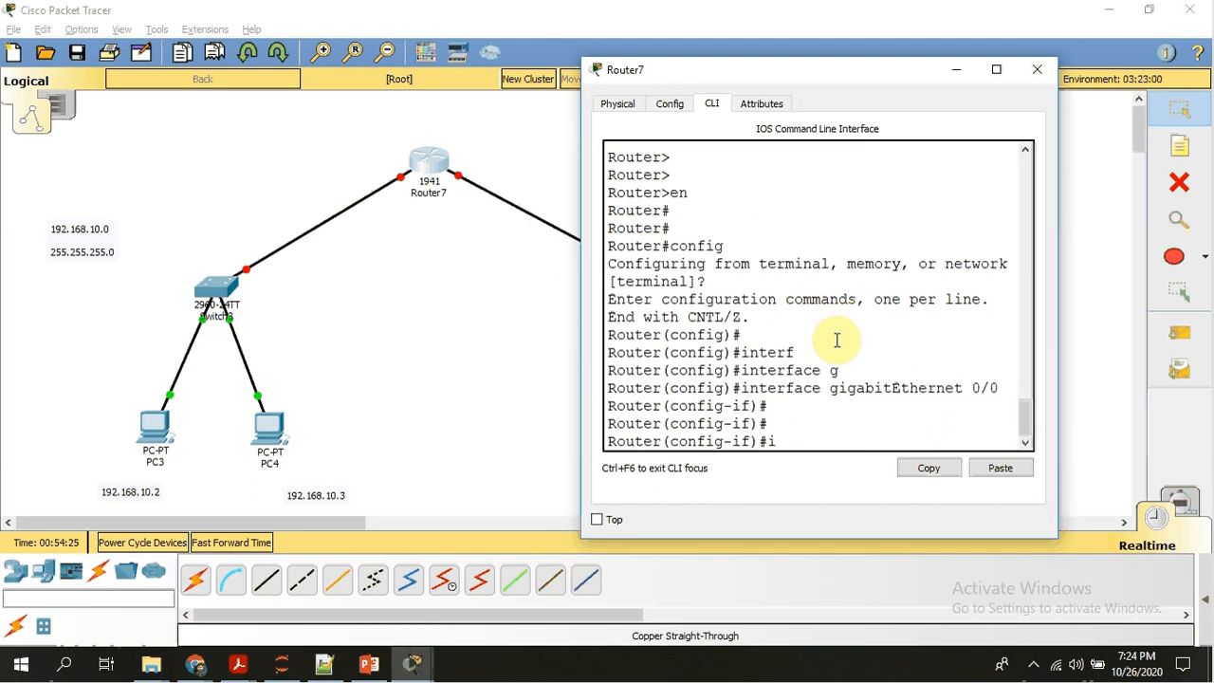
# Assign IP address 192.168.10.1 with subnet mask 255.255.255.0 to Router7's gigabitEthernet 0/0 interface.
pyautogui.write('ip address 192.168.10.')
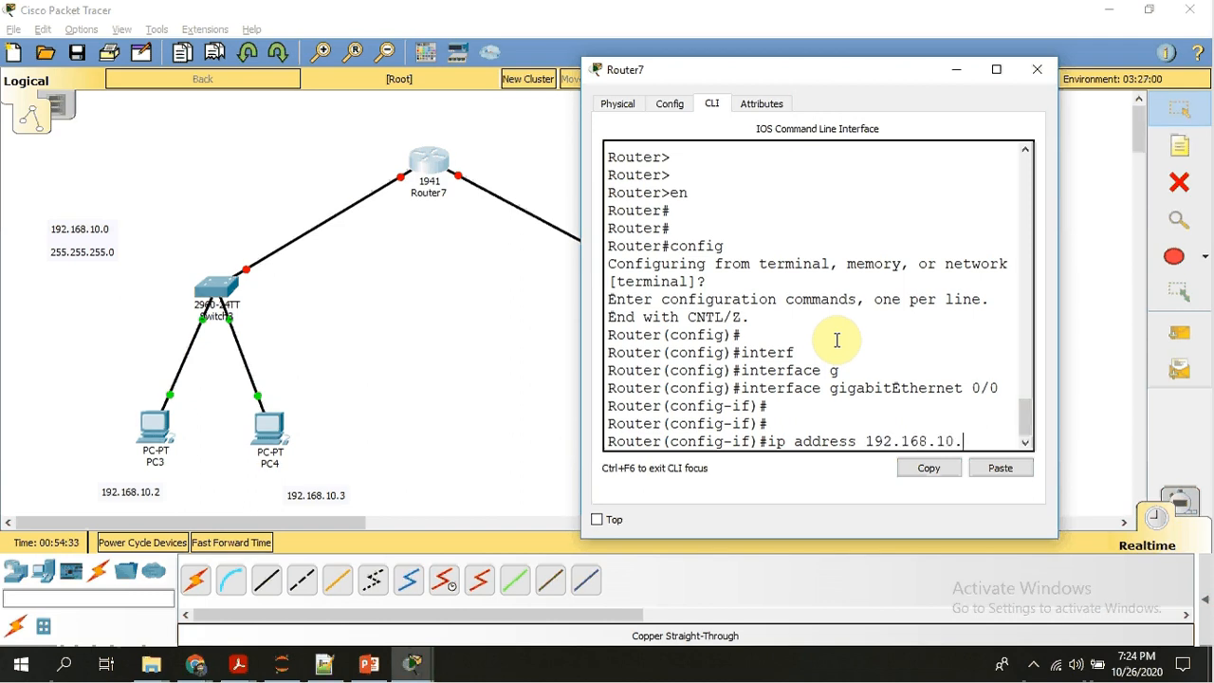
pyautogui.write('1 255.25')
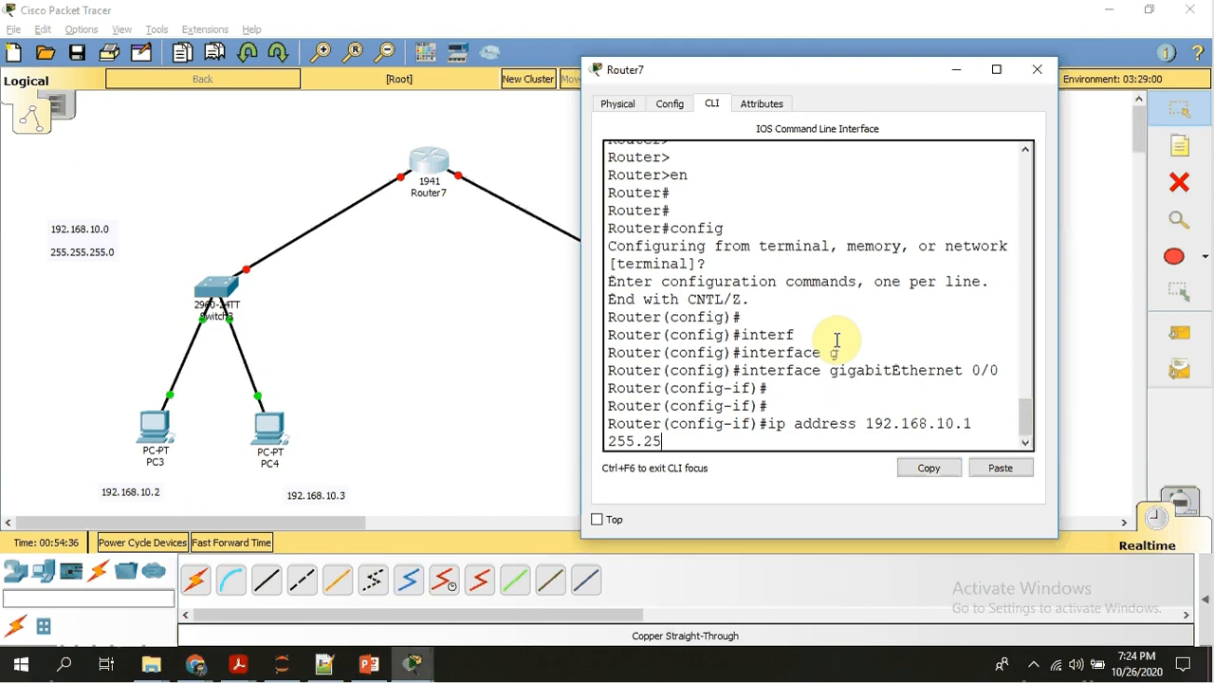
pyautogui.write('5.255.0')
pyautogui.press('Return')
pyautogui.press('Return')
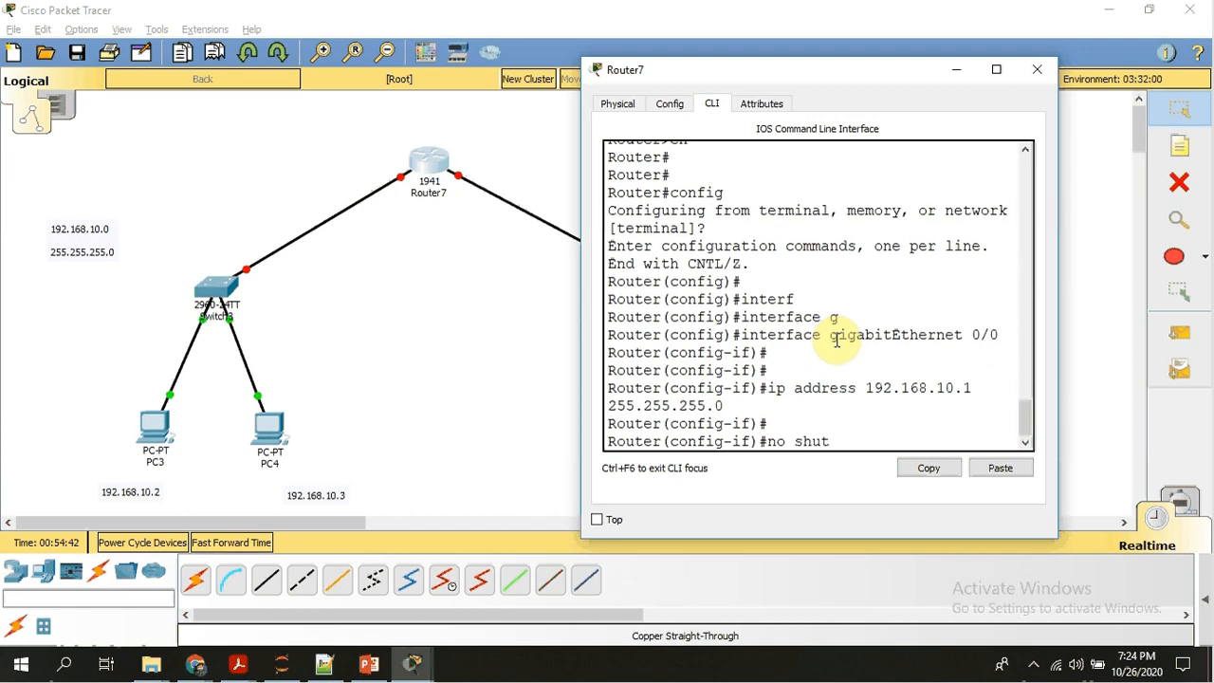
# Enable Router7's gigabitEthernet 0/0 interface with the no shutdown command.
pyautogui.press('Tab')
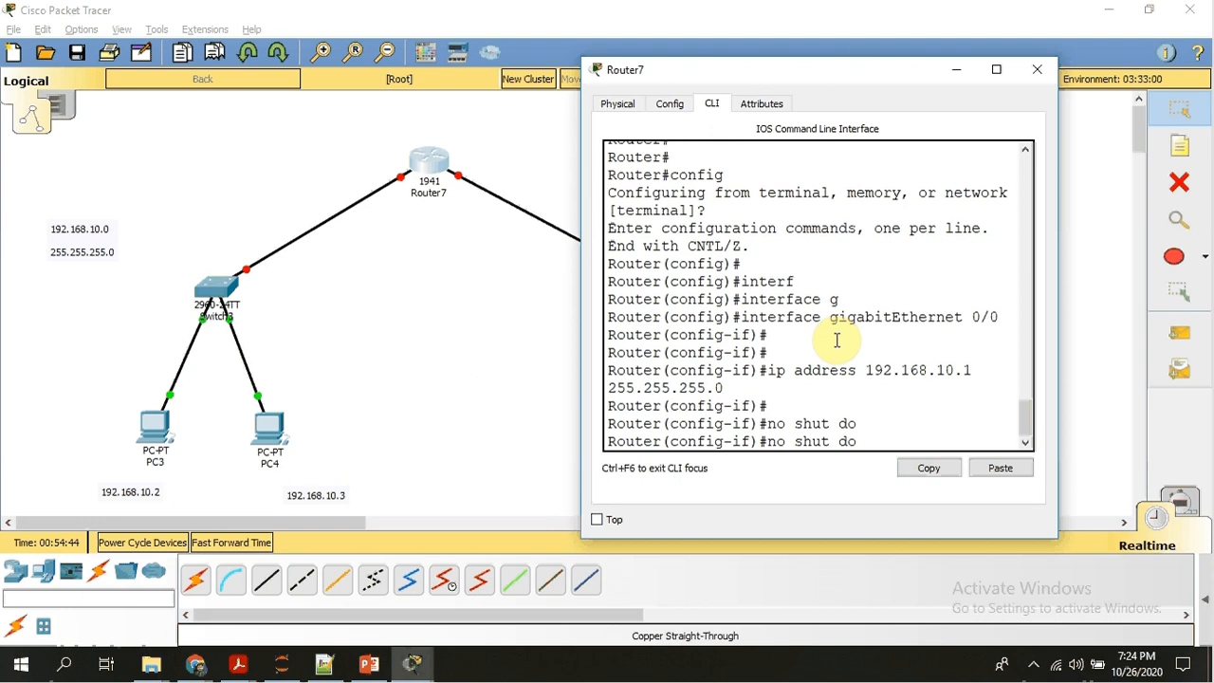
pyautogui.press('BackSpace')
pyautogui.press('BackSpace')
pyautogui.press('BackSpace')
pyautogui.press('Tab')
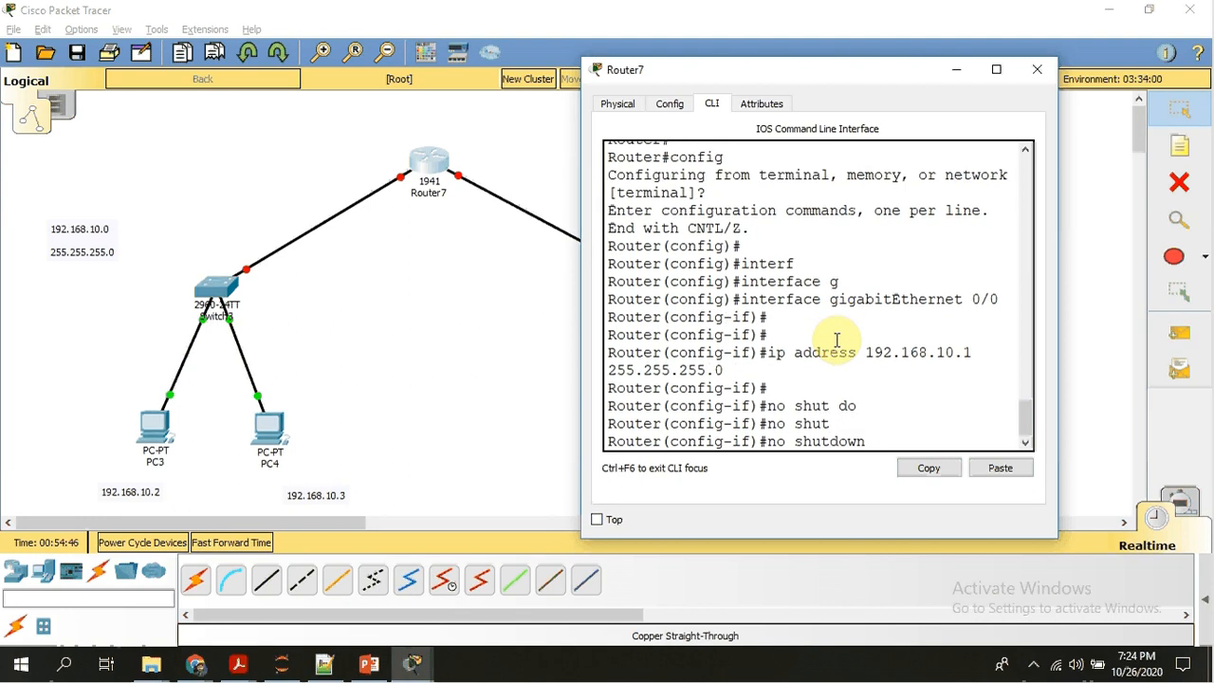
pyautogui.press('Return')
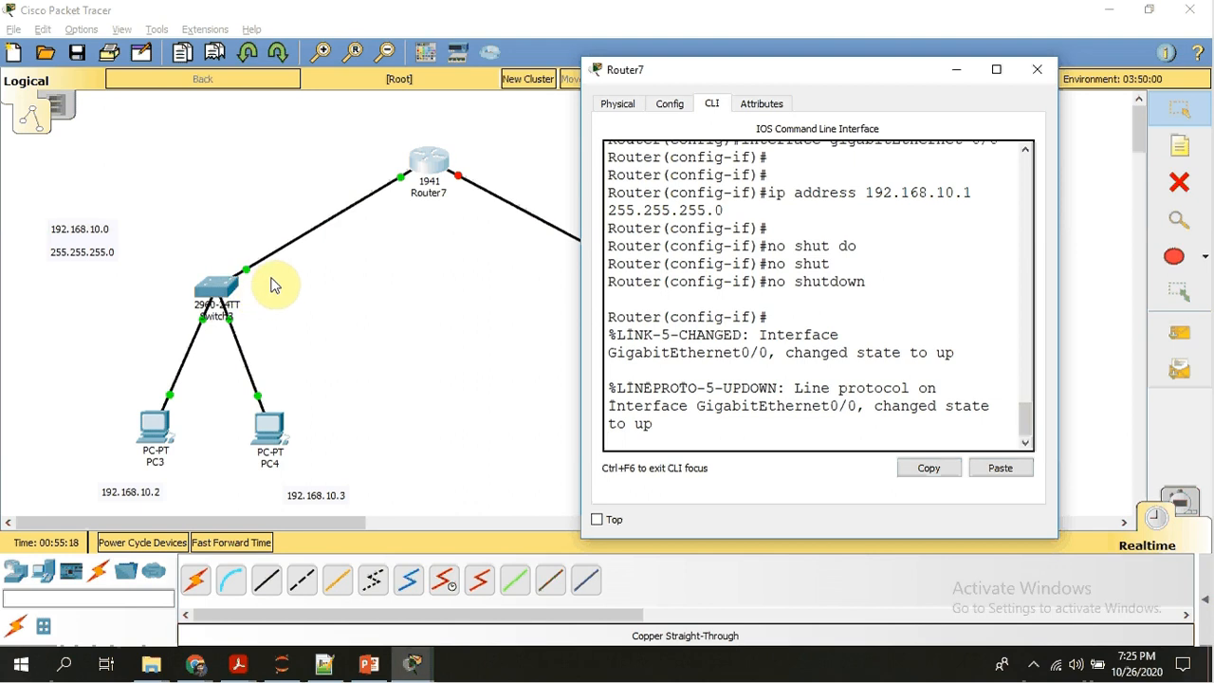
# Exit the gigabitEthernet 0/0 interface configuration and return to global configuration mode.
pyautogui.press('Return')
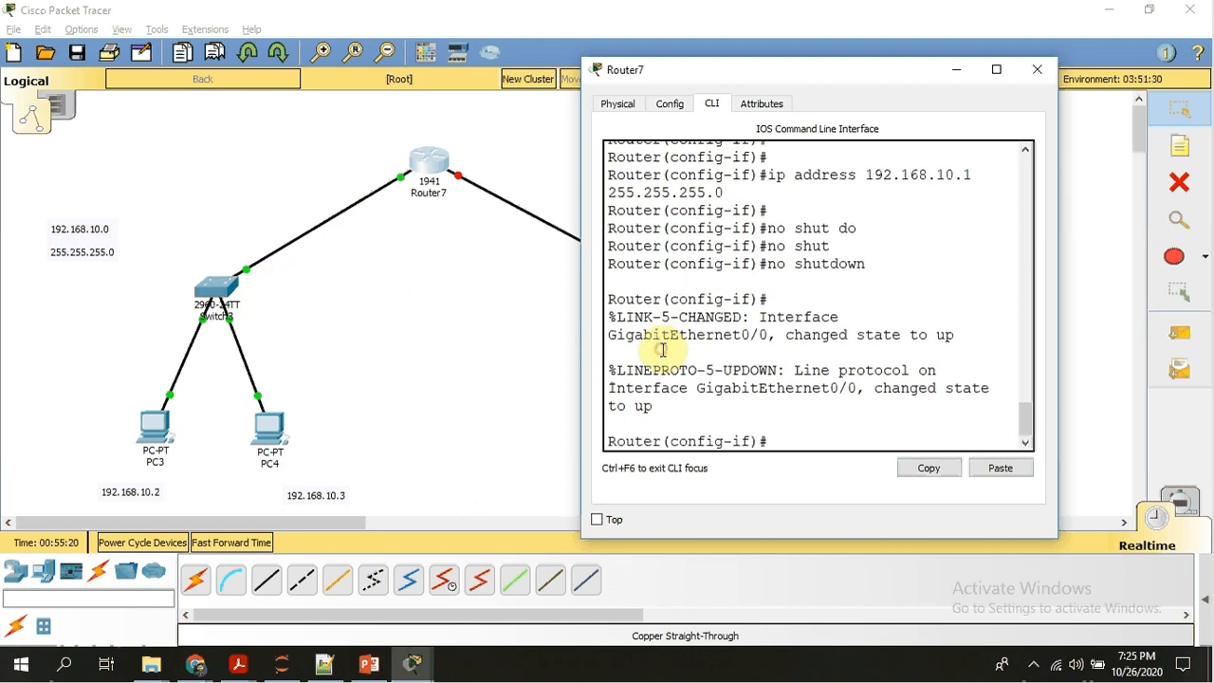
pyautogui.press('Return')
pyautogui.write('er(config-if)#e')
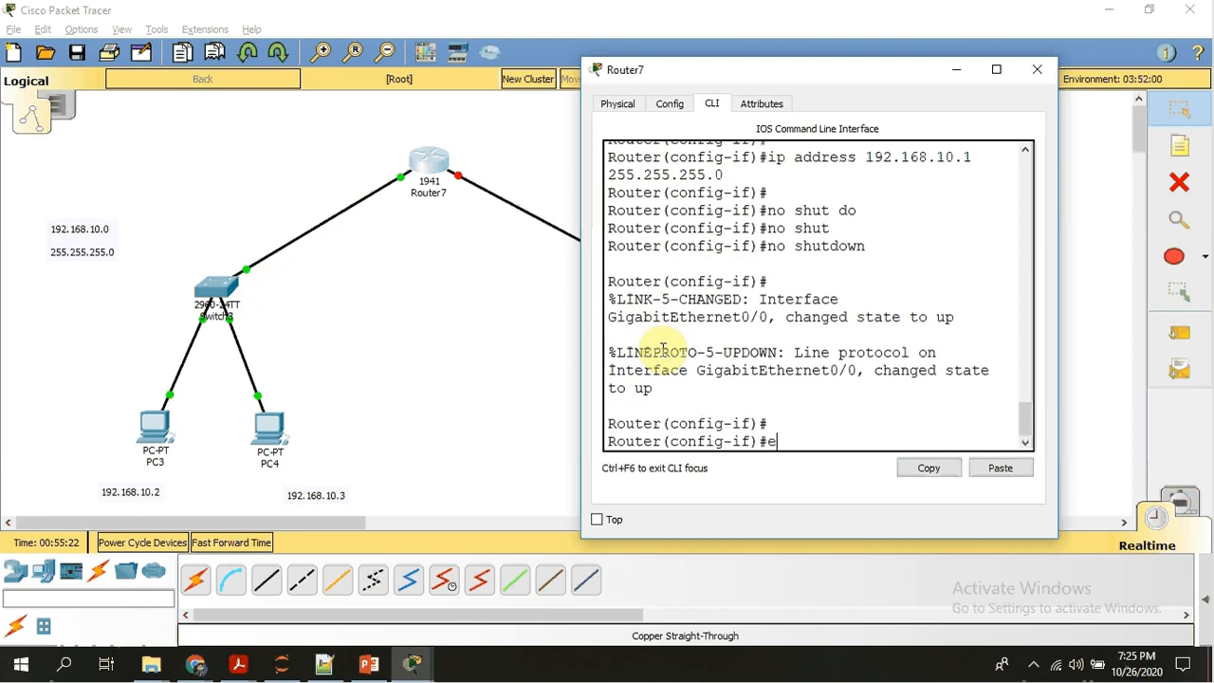
pyautogui.write('xit')
pyautogui.press('Return')
pyautogui.press('Return')
pyautogui.press('Return')
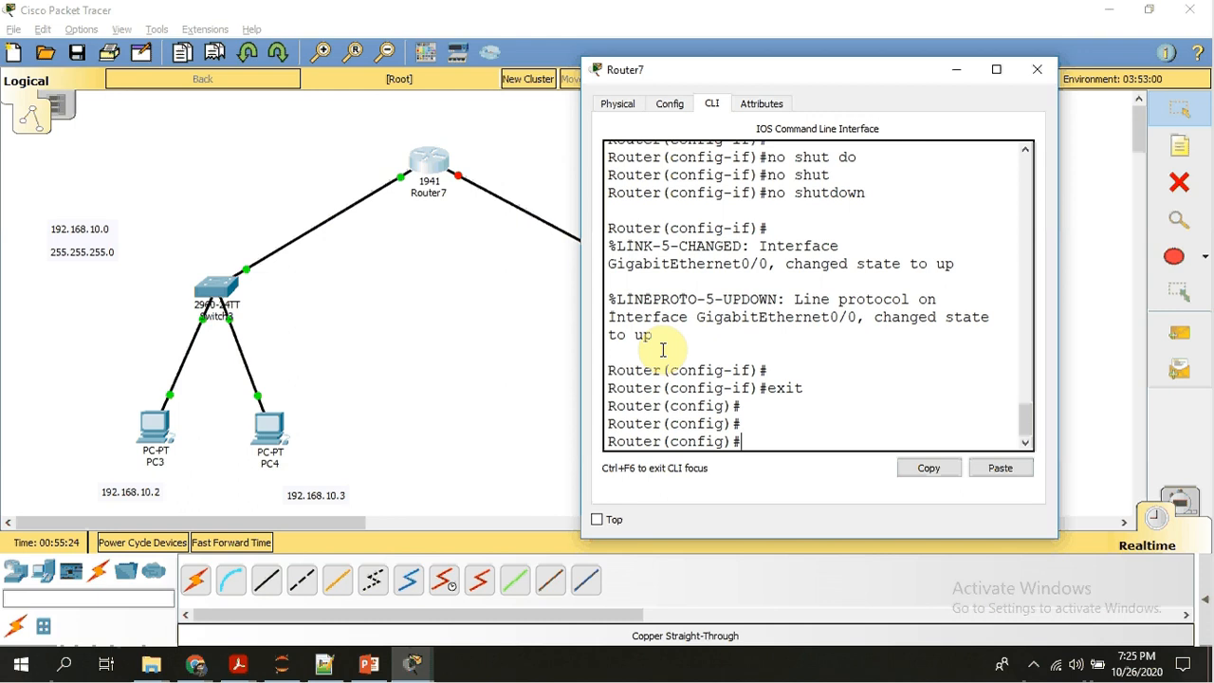
# Enter interface configuration mode for Router7's gigabitEthernet 0/1.
pyautogui.write('interf')
pyautogui.press('Tab')
pyautogui.write('g')
pyautogui.press('Tab')
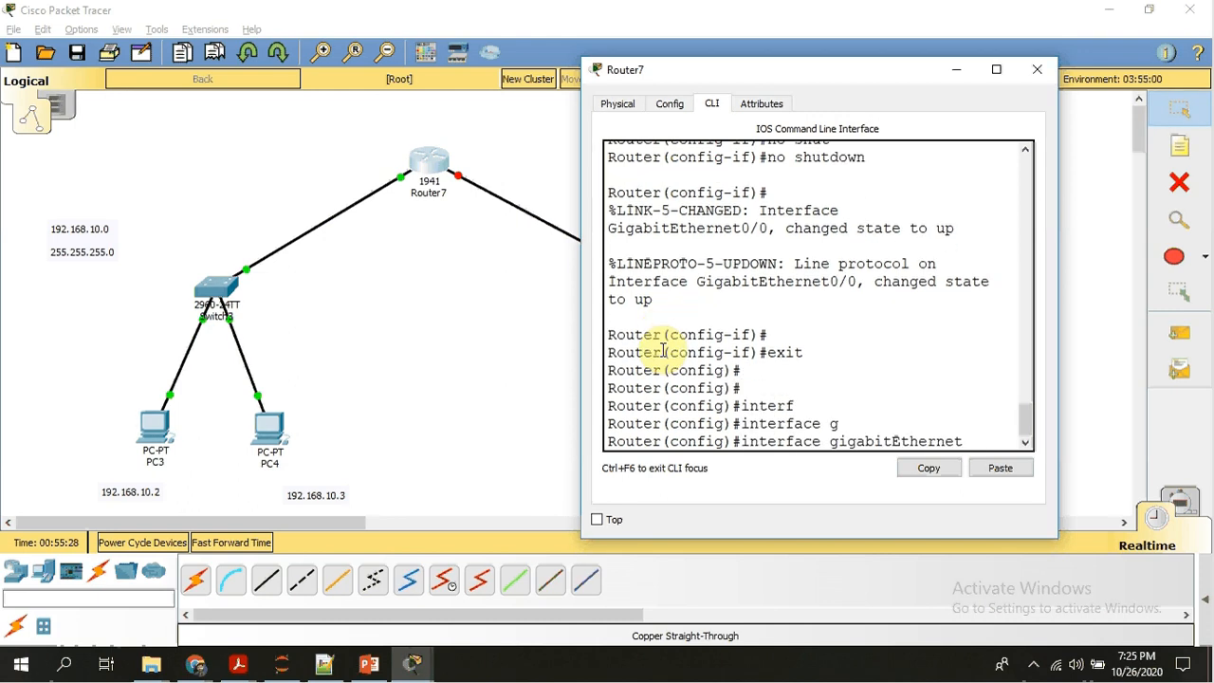
pyautogui.write('0/1')
pyautogui.press('Return')
pyautogui.press('Return')
# Assign IP address 192.168.20.1 with subnet mask 255.255.255.0 to gigabitEthernet 0/1, checking the router's port label in the topology.
pyautogui.write('ip')
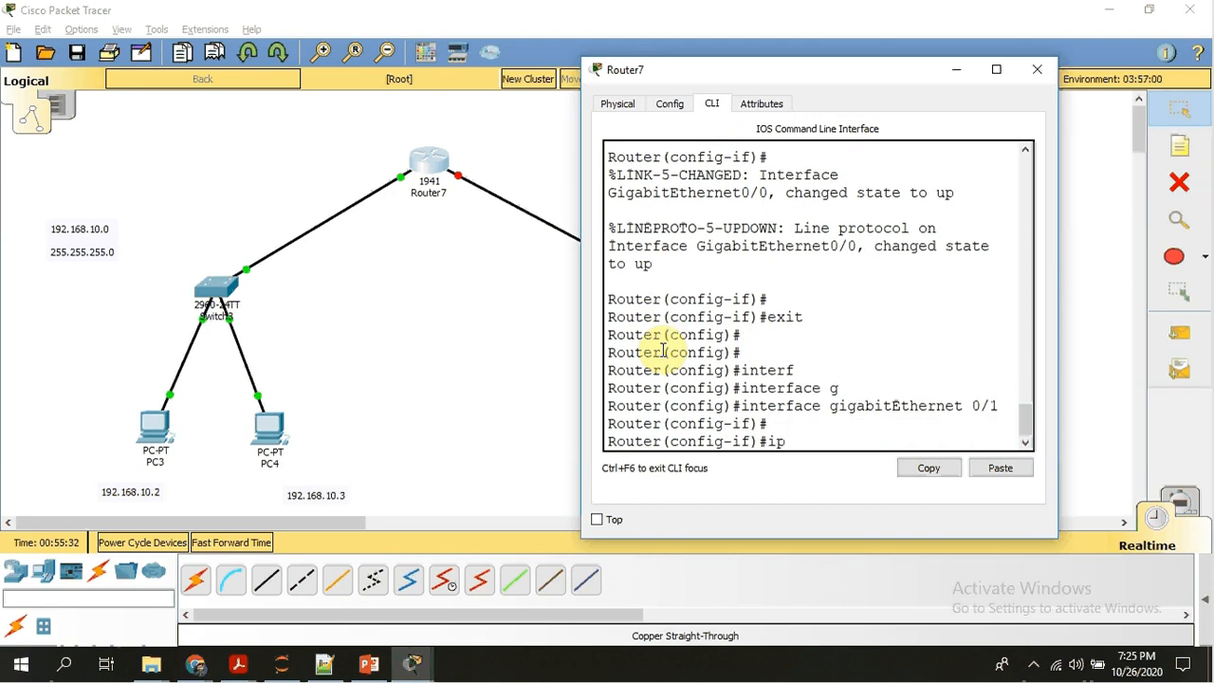
pyautogui.write(' address')
pyautogui.click(959, 72)
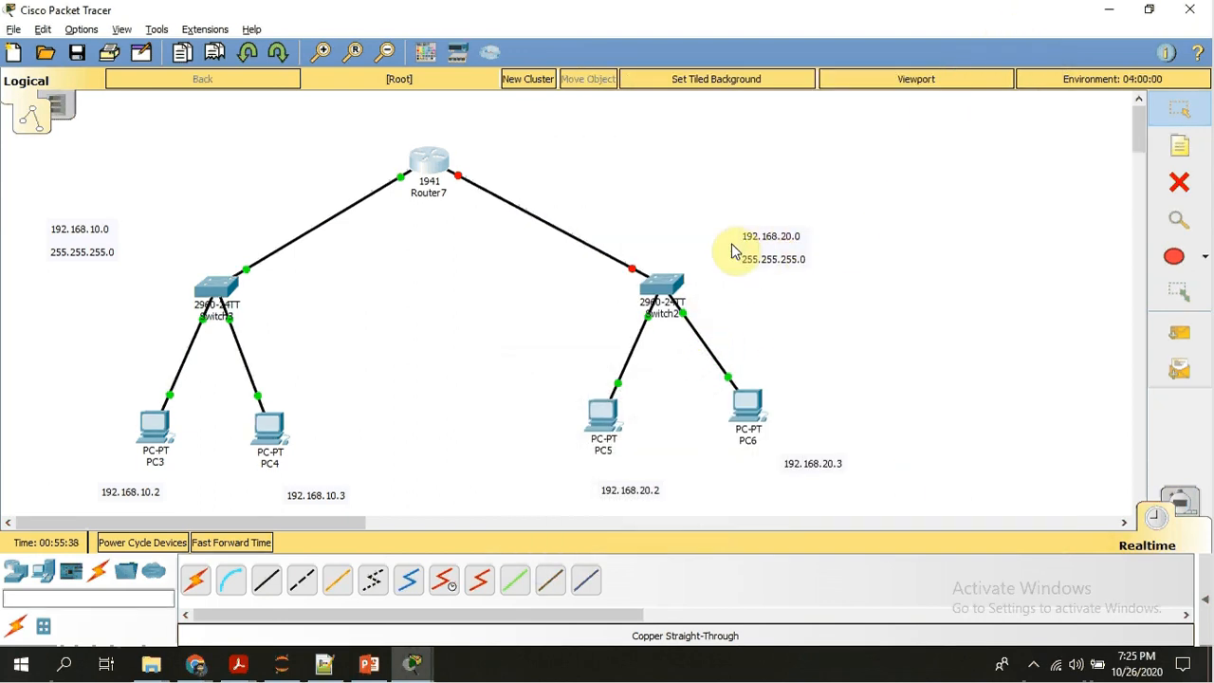
pyautogui.click(461, 184)
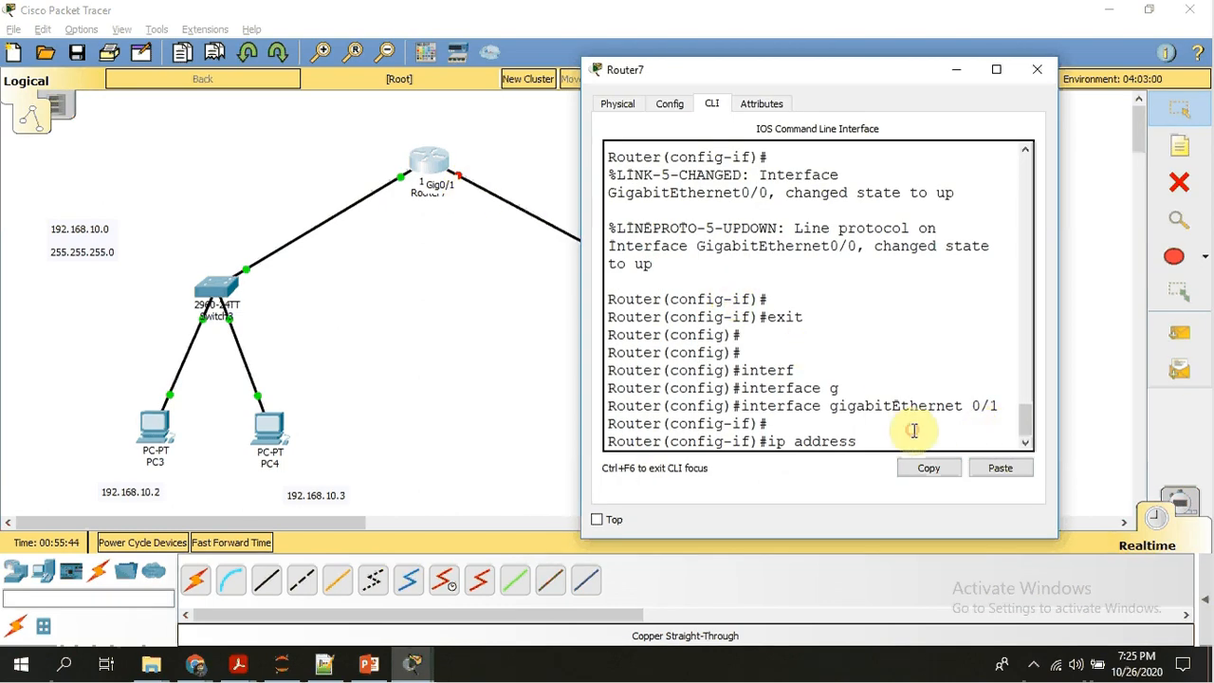
pyautogui.write('1')
pyautogui.write(' 1')
pyautogui.write('92.168')
pyautogui.write('.20.1')
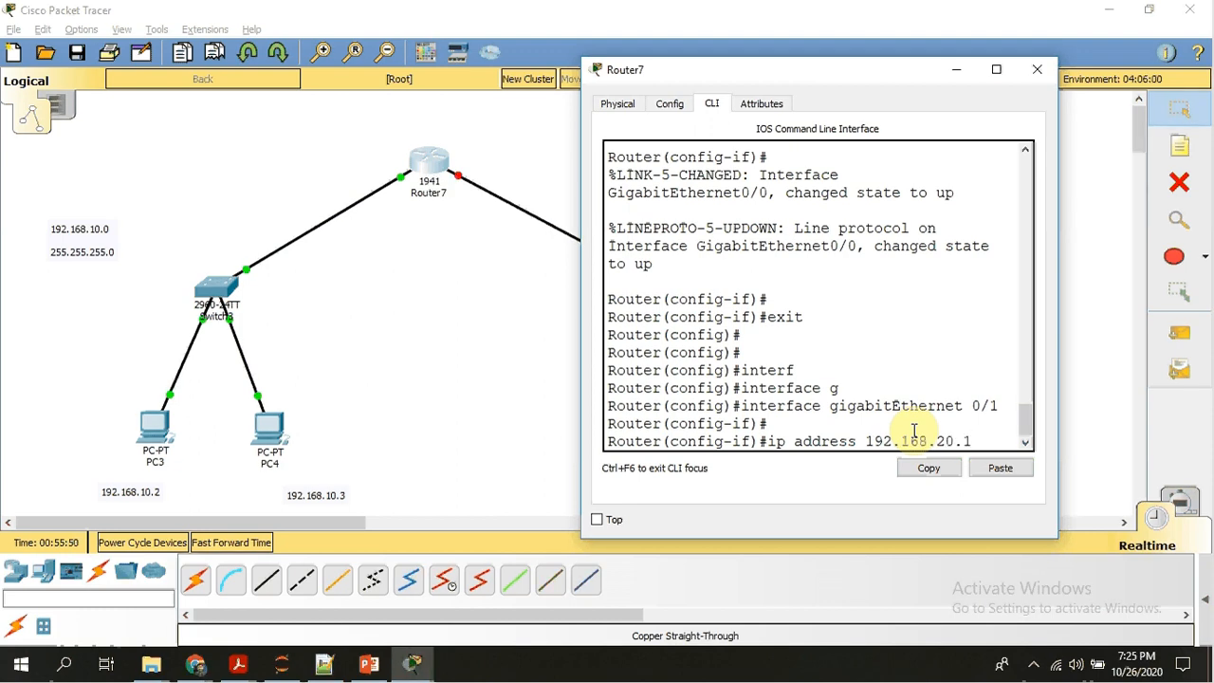
pyautogui.write(' 255.25')
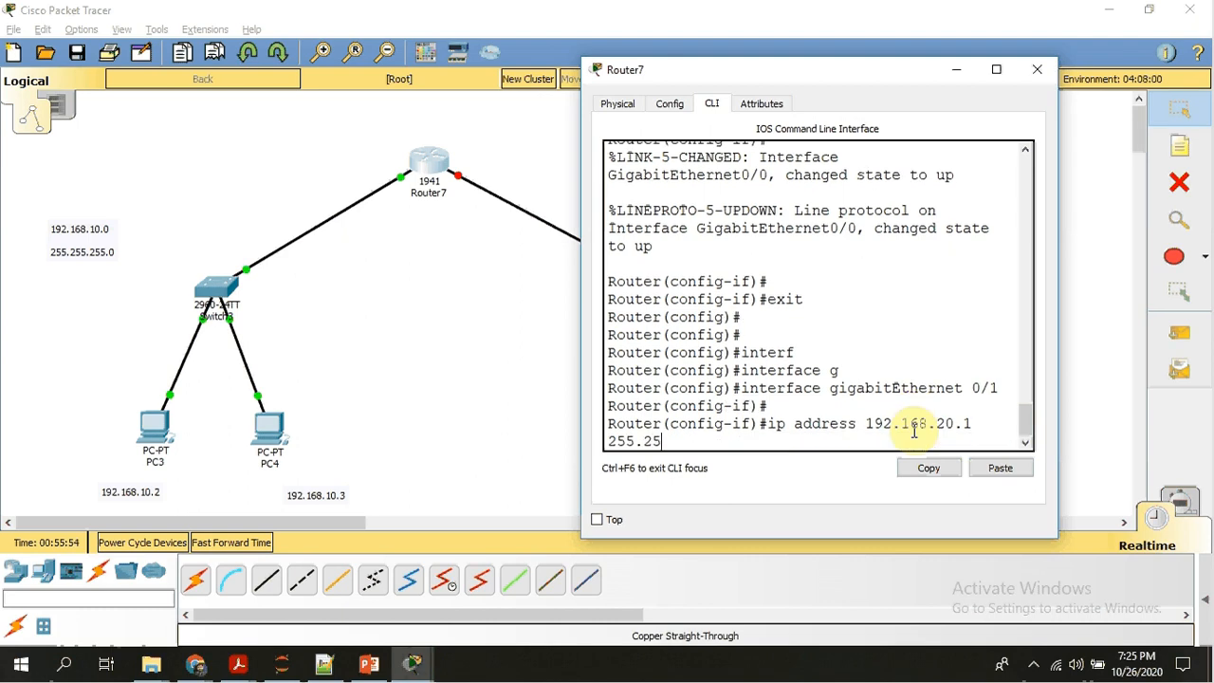
pyautogui.write('5.255.0')
pyautogui.press('Return')
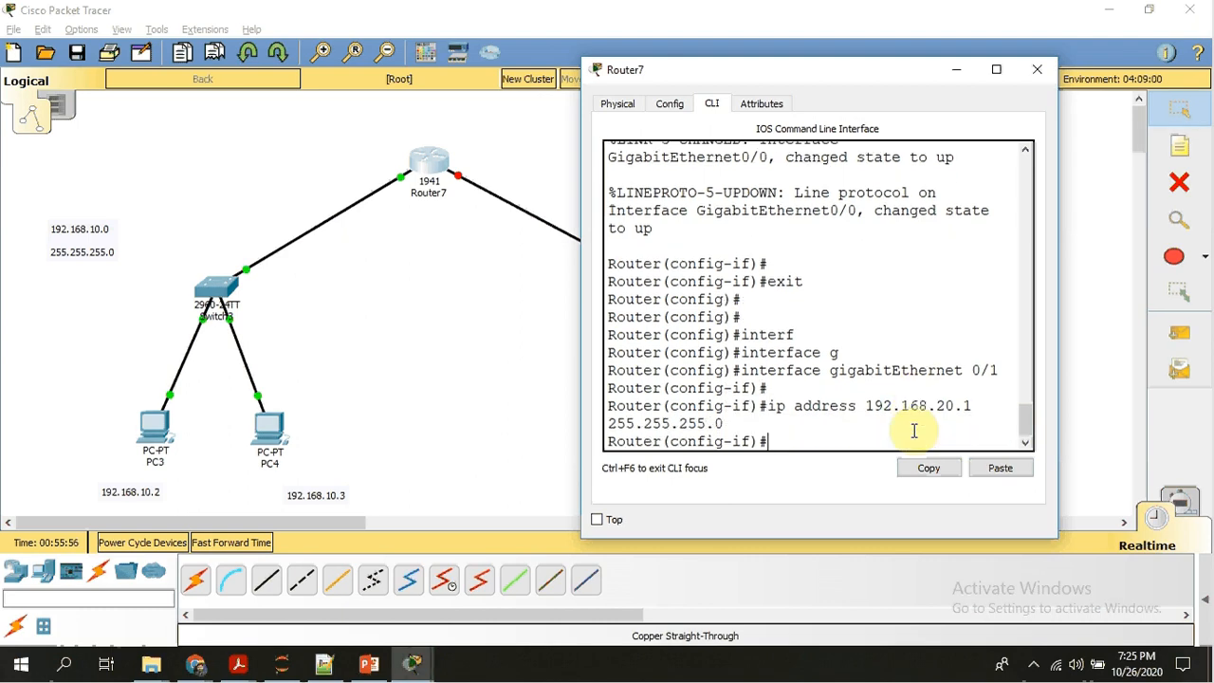
# Enable gigabitEthernet 0/1 with the no shutdown command and check the router's link to Switch2 in the topology.
pyautogui.press('Return')
pyautogui.press('Return')
pyautogui.write('n')
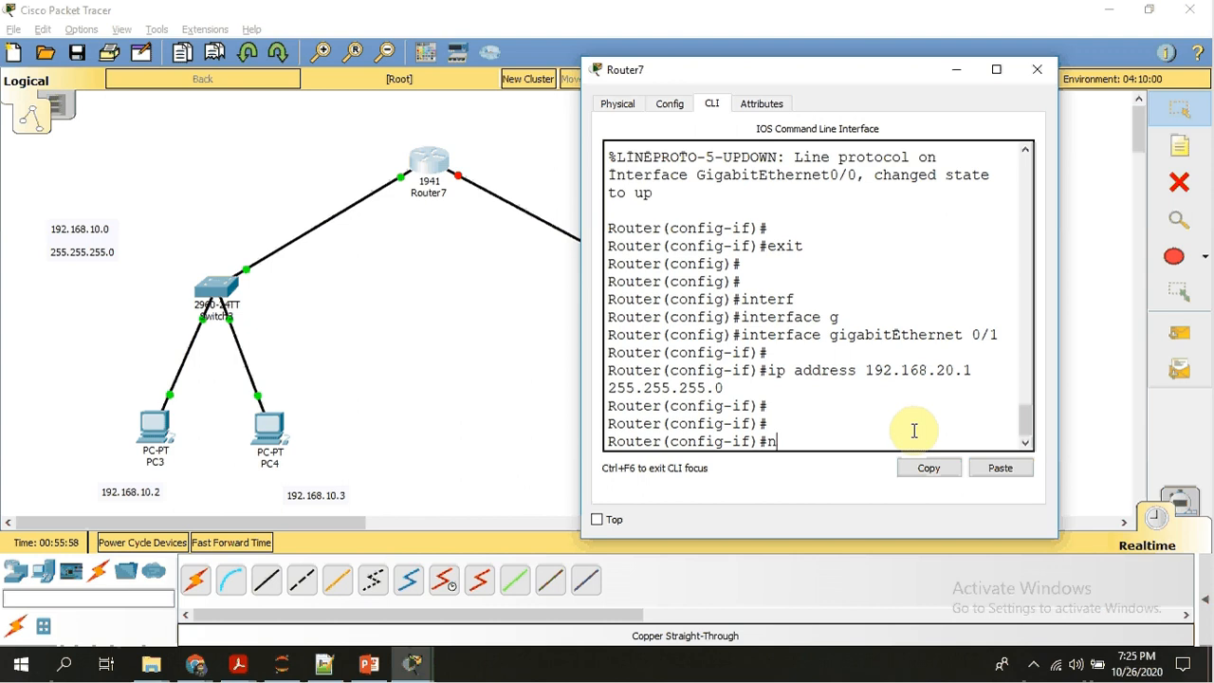
pyautogui.write('o sh')
pyautogui.press('Tab')
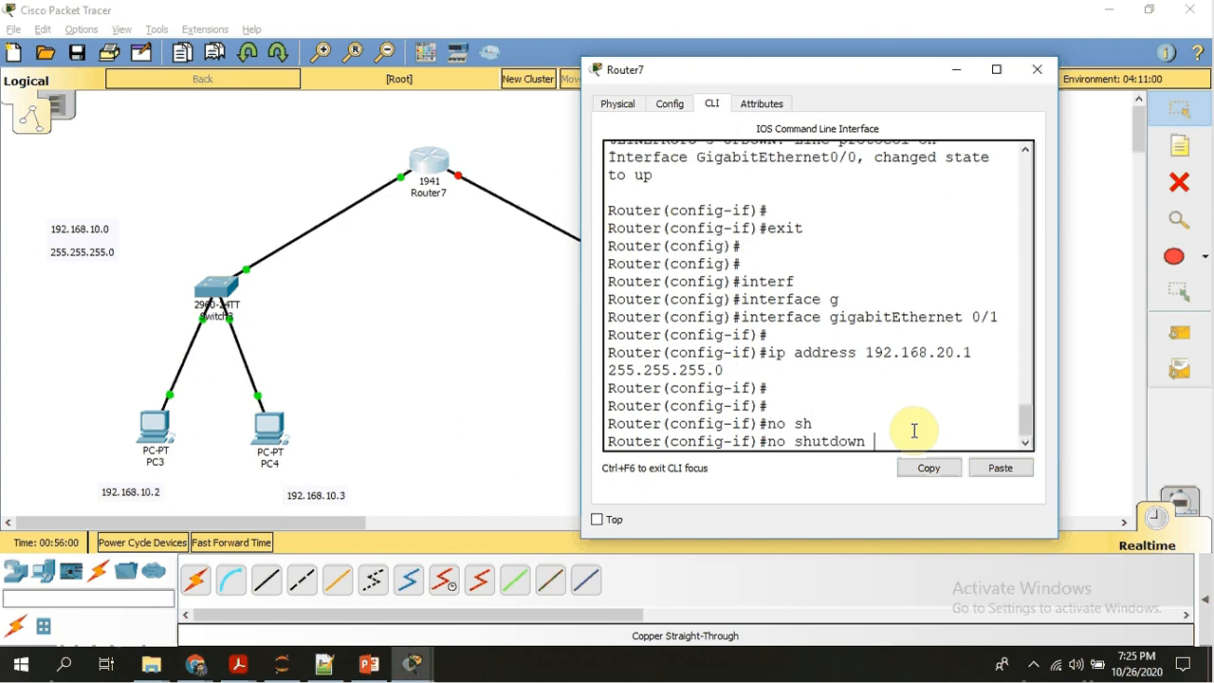
pyautogui.press('Return')
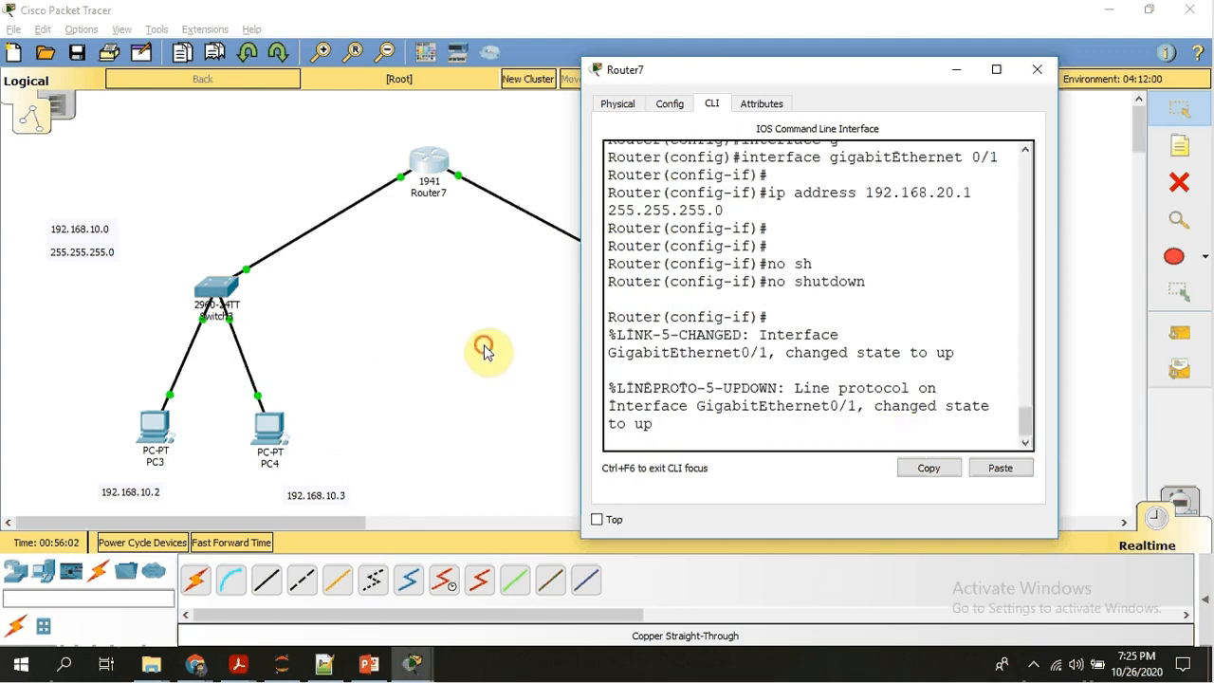
pyautogui.click(483, 350)
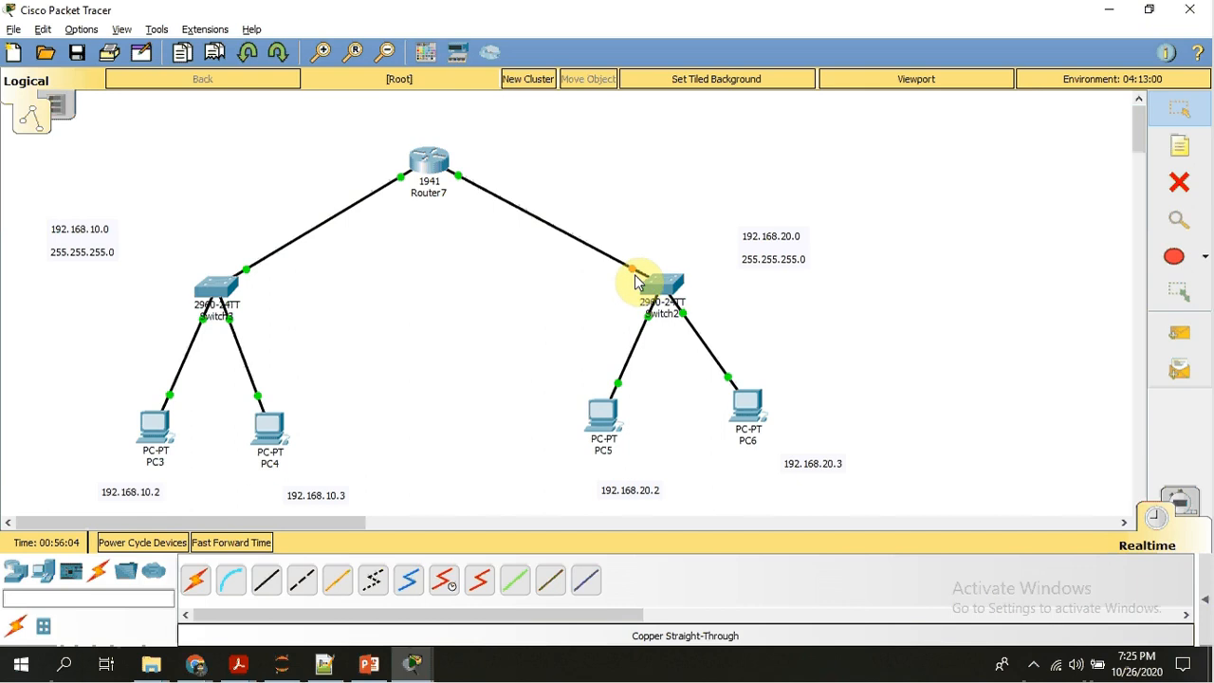
pyautogui.click(427, 163)
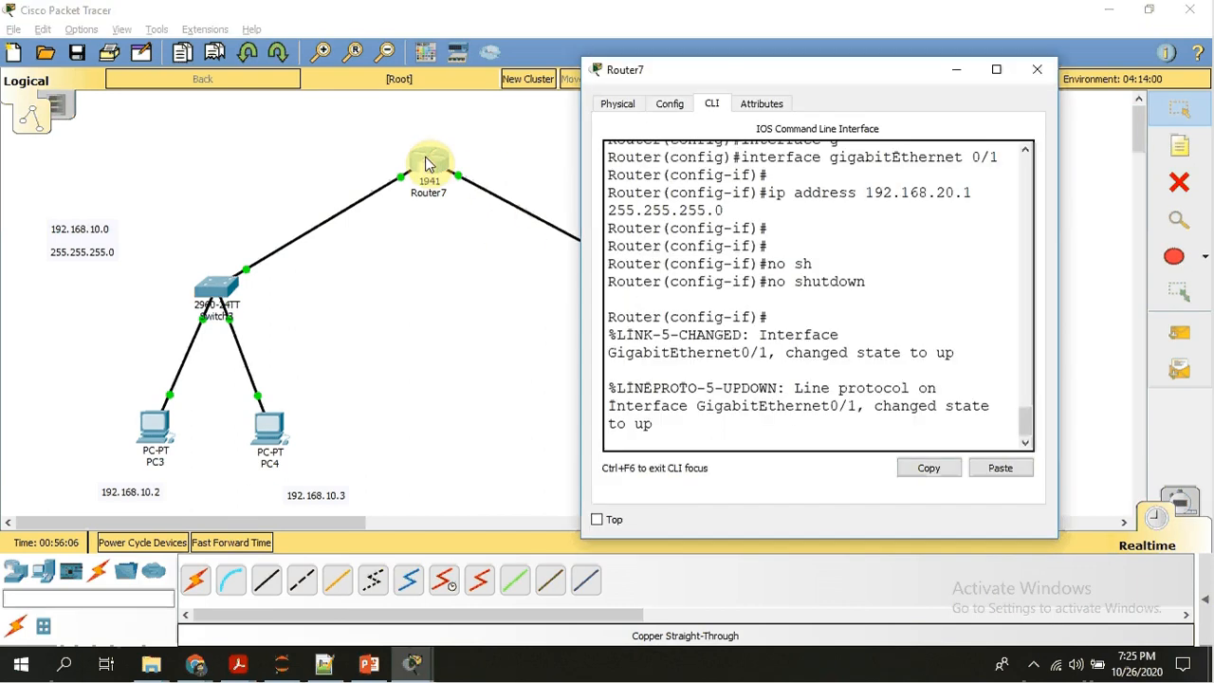
pyautogui.click(641, 282)
# Exit the gigabitEthernet 0/1 interface configuration and return to global configuration mode.
pyautogui.press('Return')
pyautogui.press('Return')
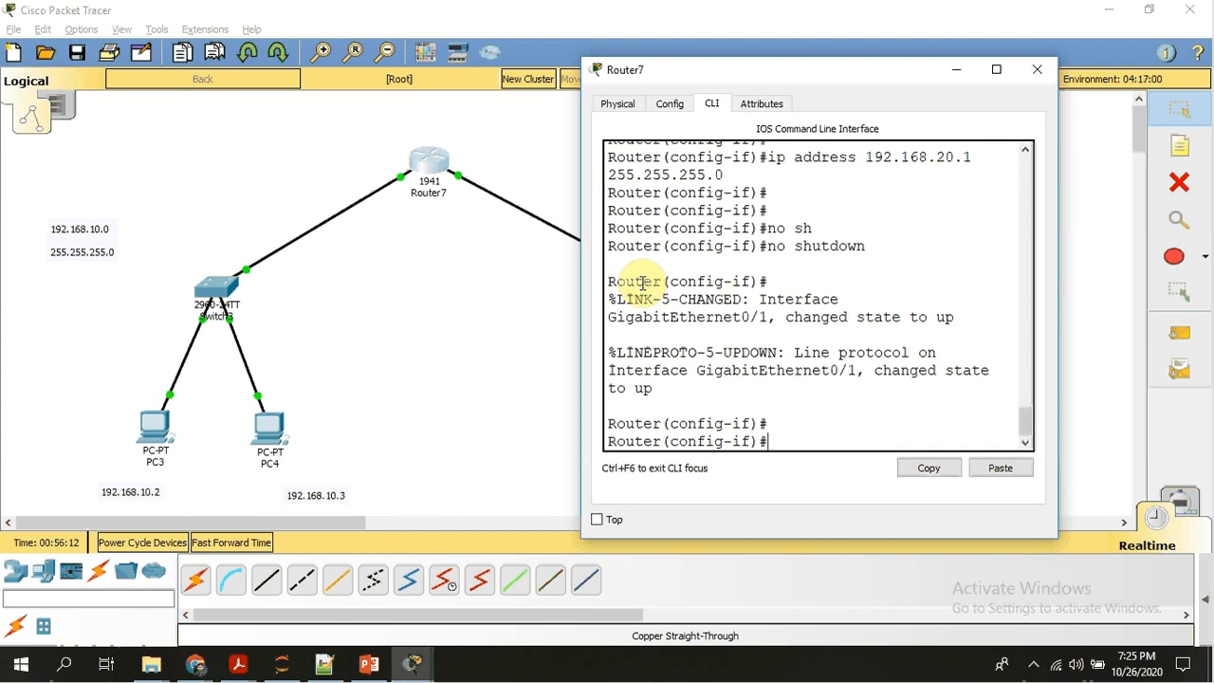
pyautogui.write('exit')
pyautogui.press('Return')
pyautogui.press('Return')
pyautogui.press('Return')
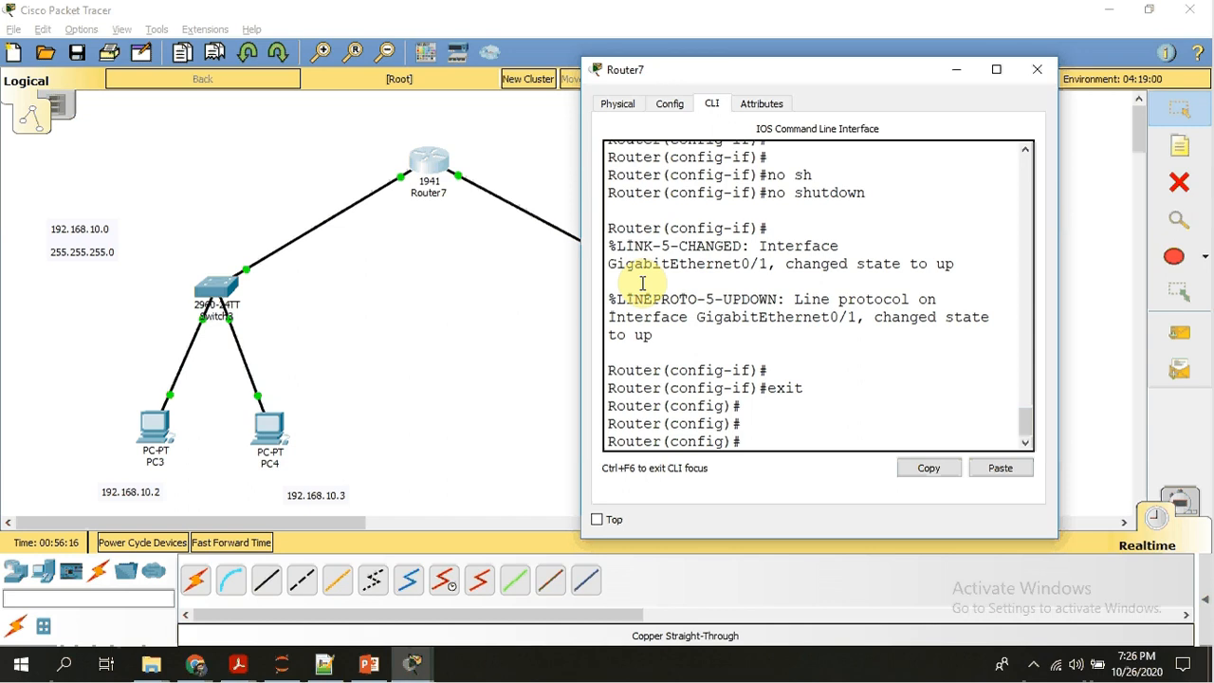
# Create a DHCP pool named dhcp1 on Router7.
pyautogui.write('ip dhcp pool')
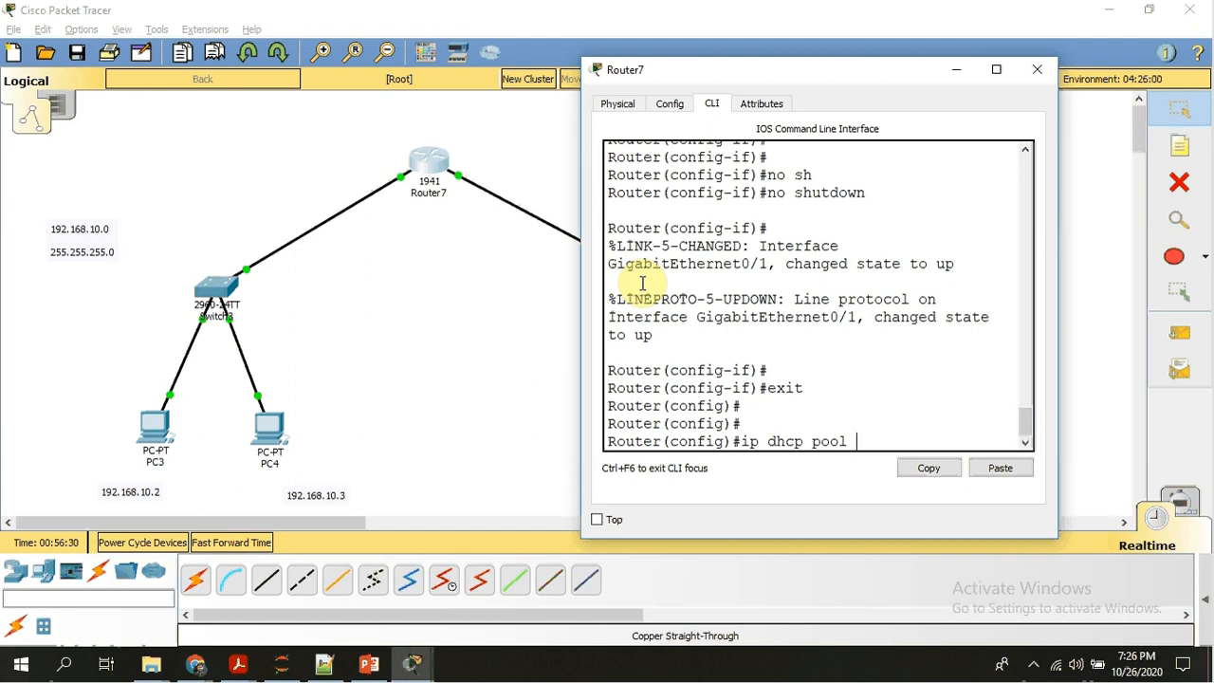
pyautogui.write(' dhcp1')
pyautogui.press('Return')
pyautogui.press('Return')
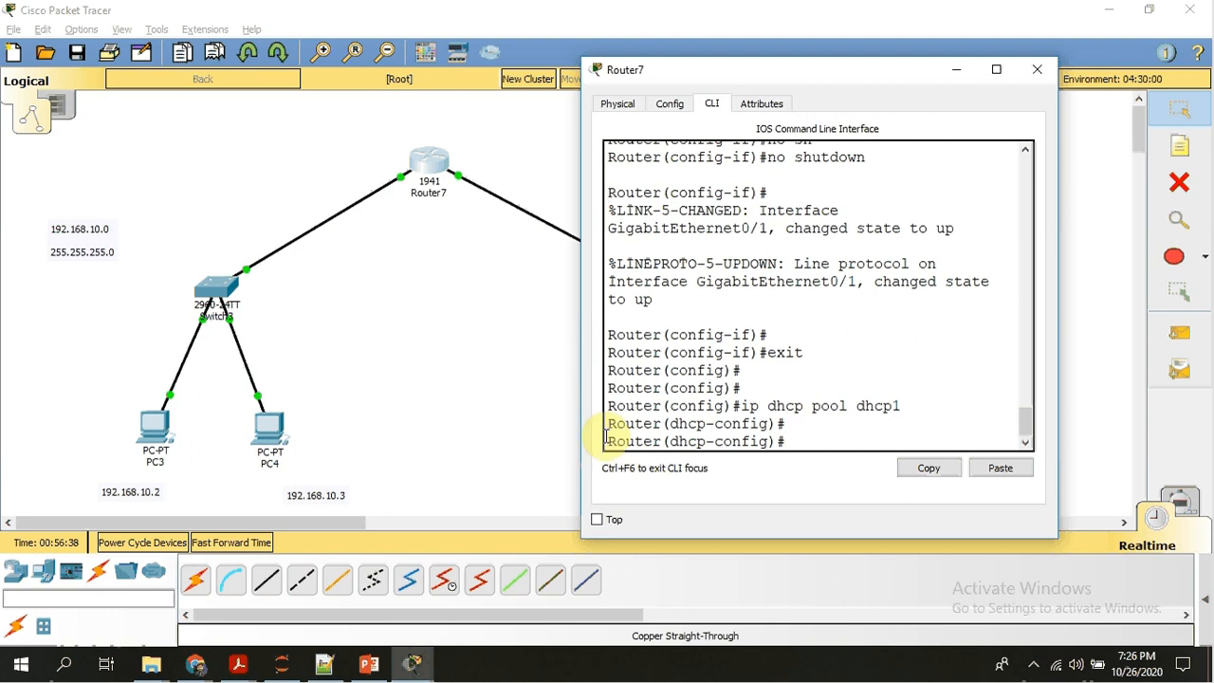
# Set the dhcp1 pool's network to 192.168.10.0 with subnet mask 255.255.255.0.
pyautogui.moveTo(670, 425); pyautogui.dragTo(761, 427)
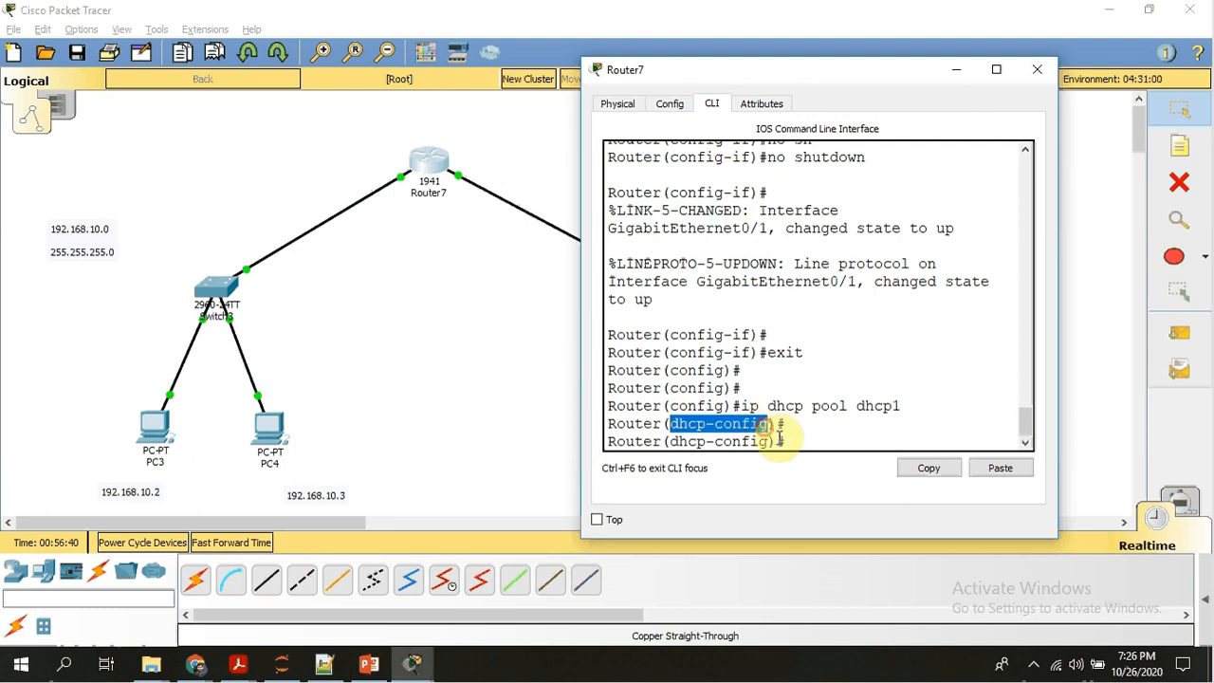
pyautogui.click(785, 439)
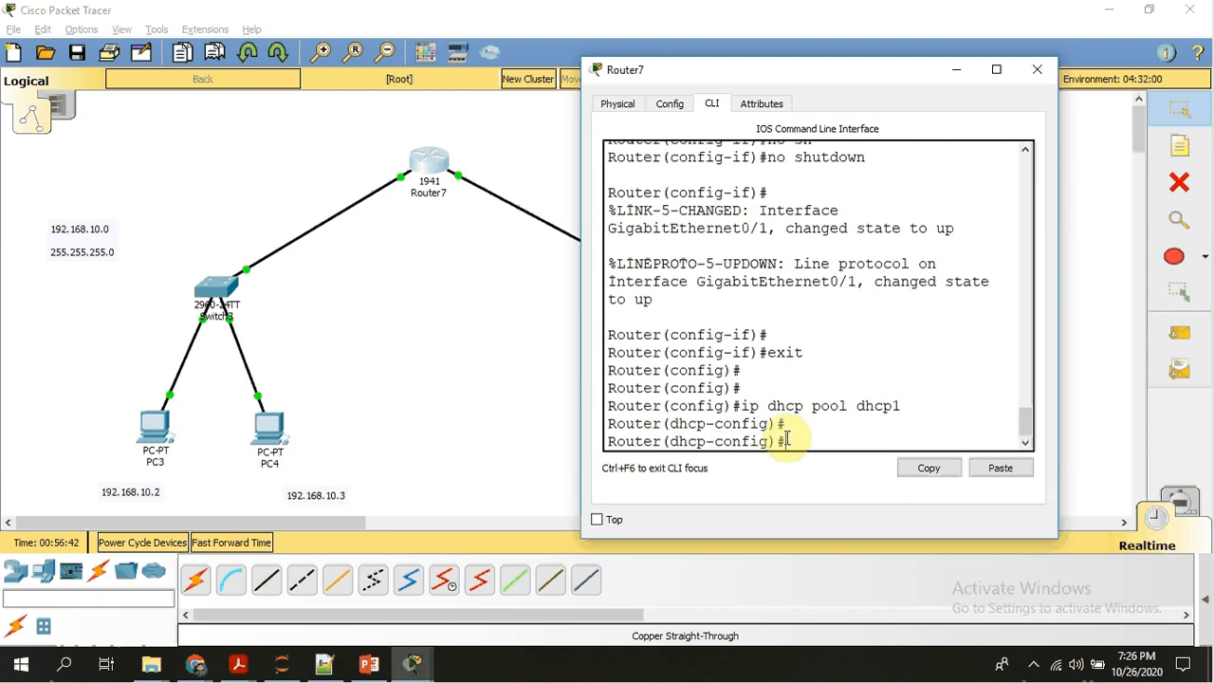
pyautogui.write('network')
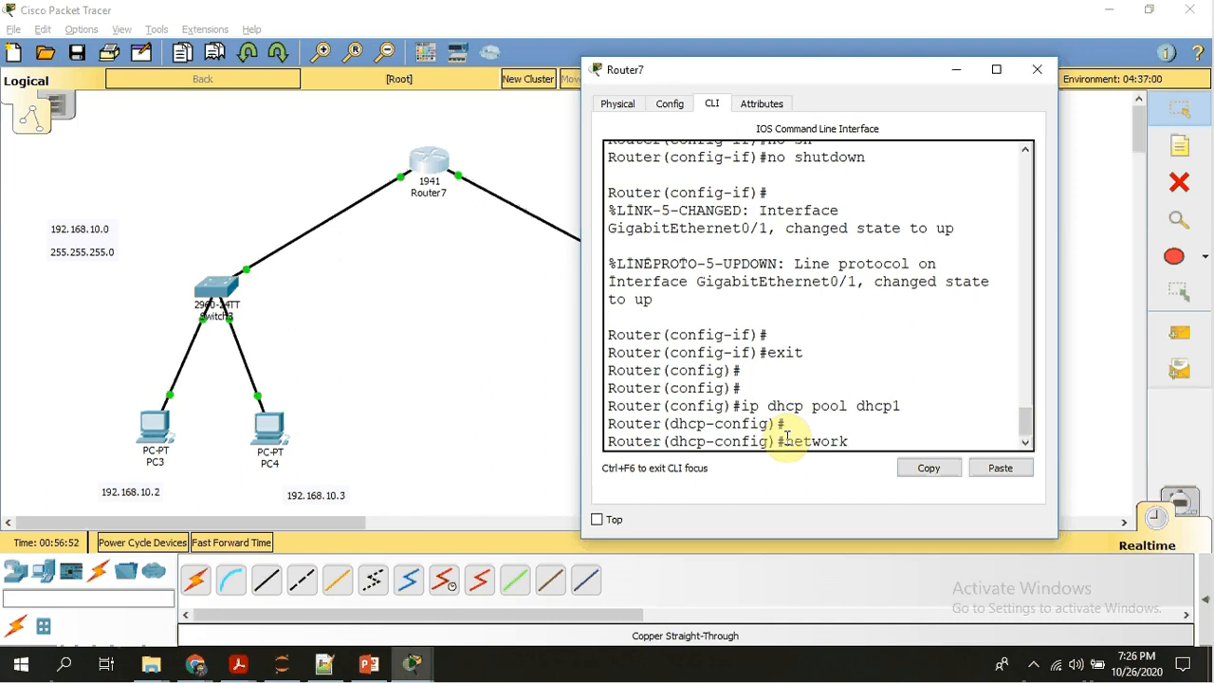
pyautogui.write(' 192.168')
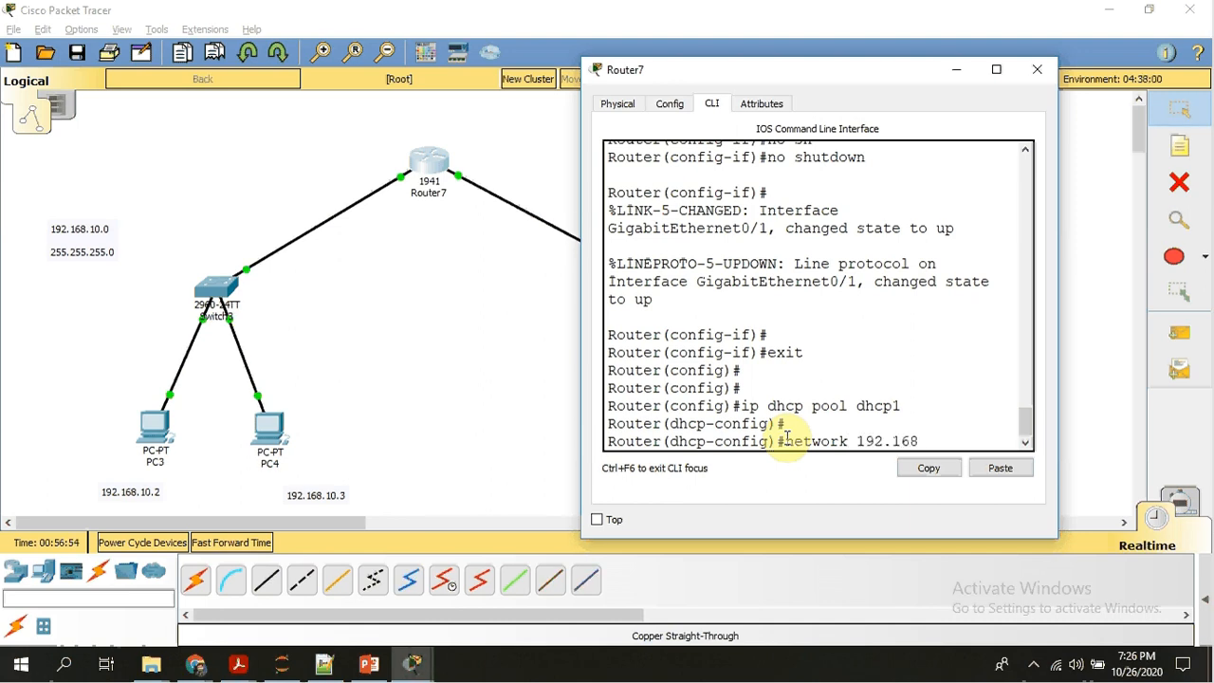
pyautogui.write('.10.0 255.255.')
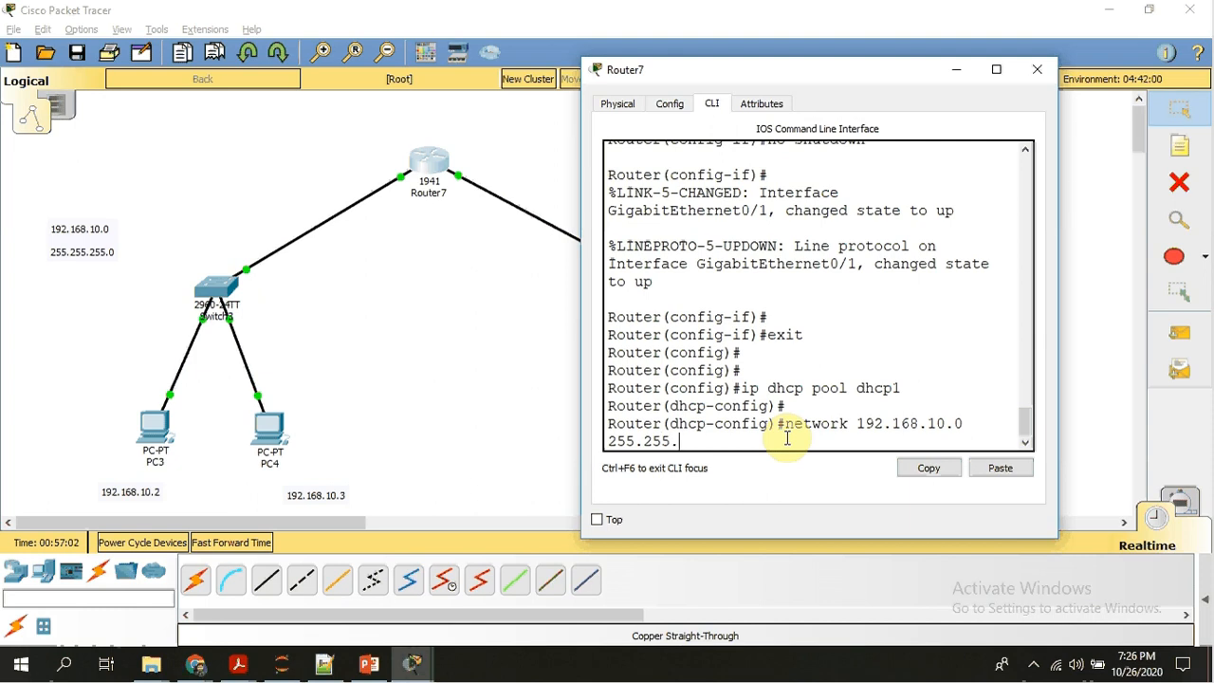
pyautogui.write('255.0')
pyautogui.press('Return')
pyautogui.press('Return')
pyautogui.press('Return')
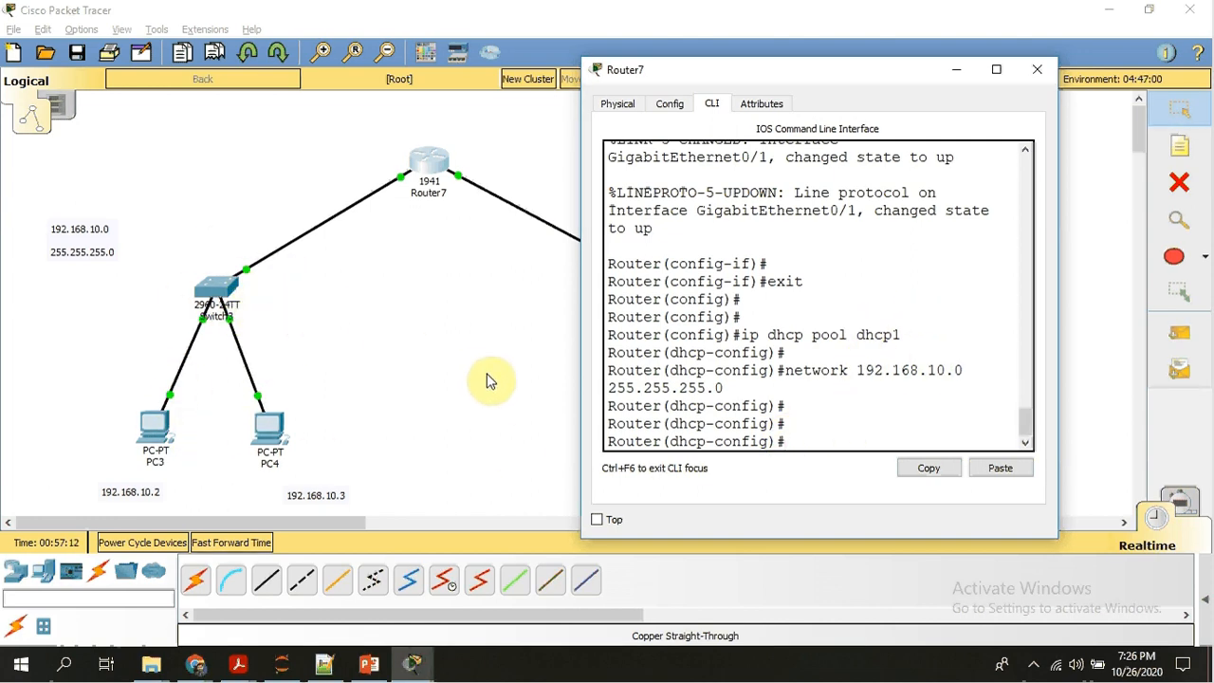
# Set the dhcp1 pool's default router to 192.168.10.1.
pyautogui.write('defa')
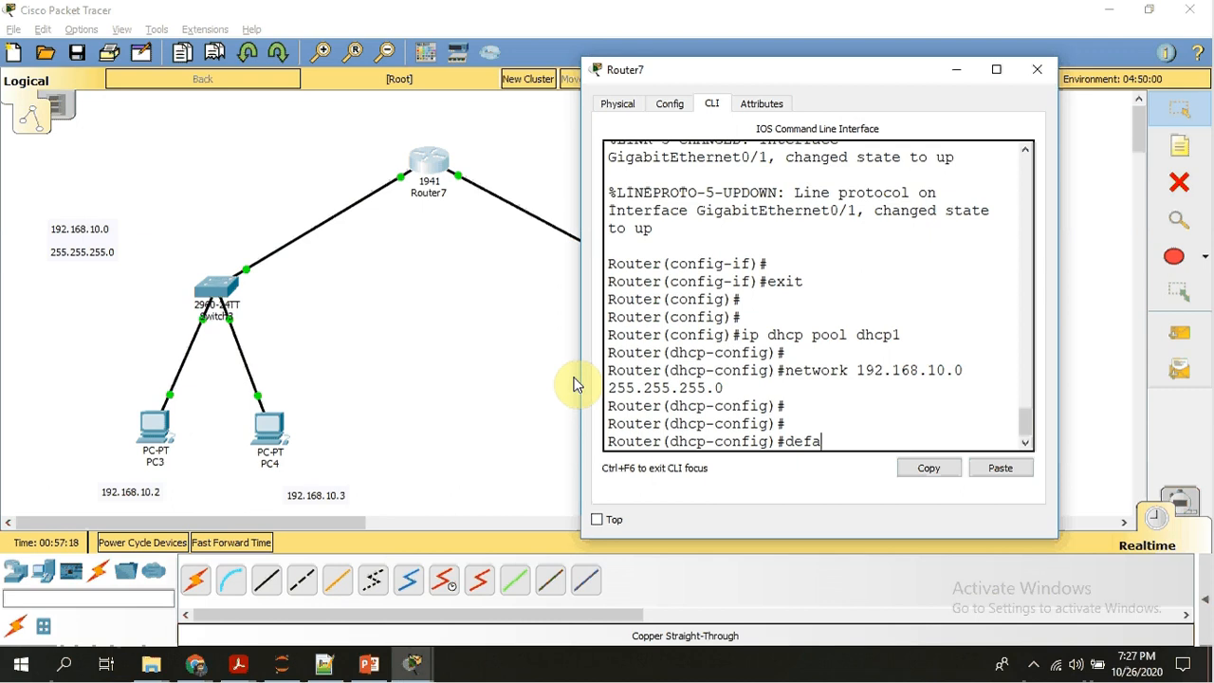
pyautogui.press('Tab')
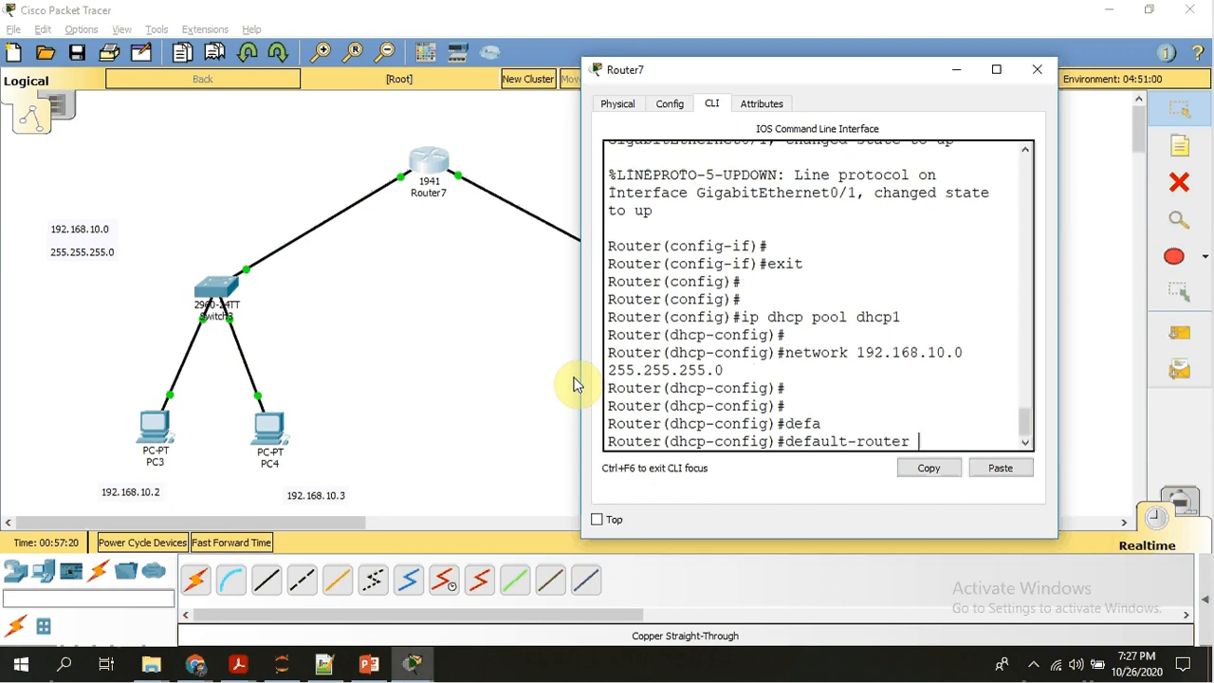
pyautogui.write('192')
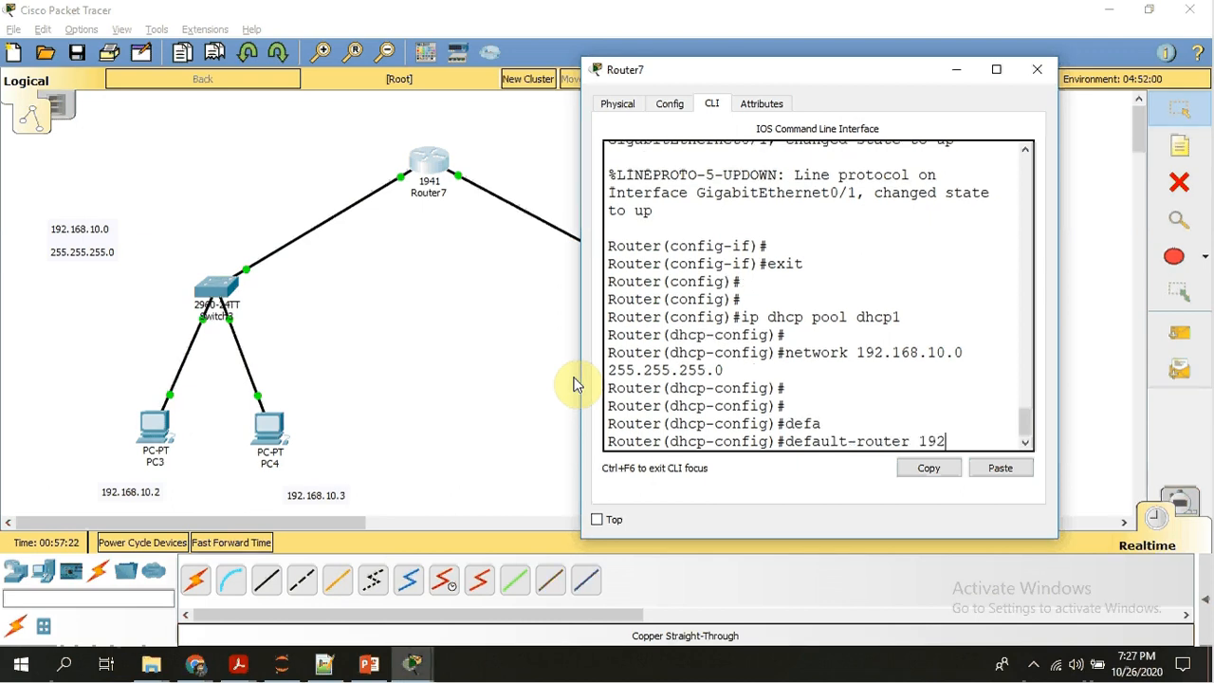
pyautogui.write('.168.1')
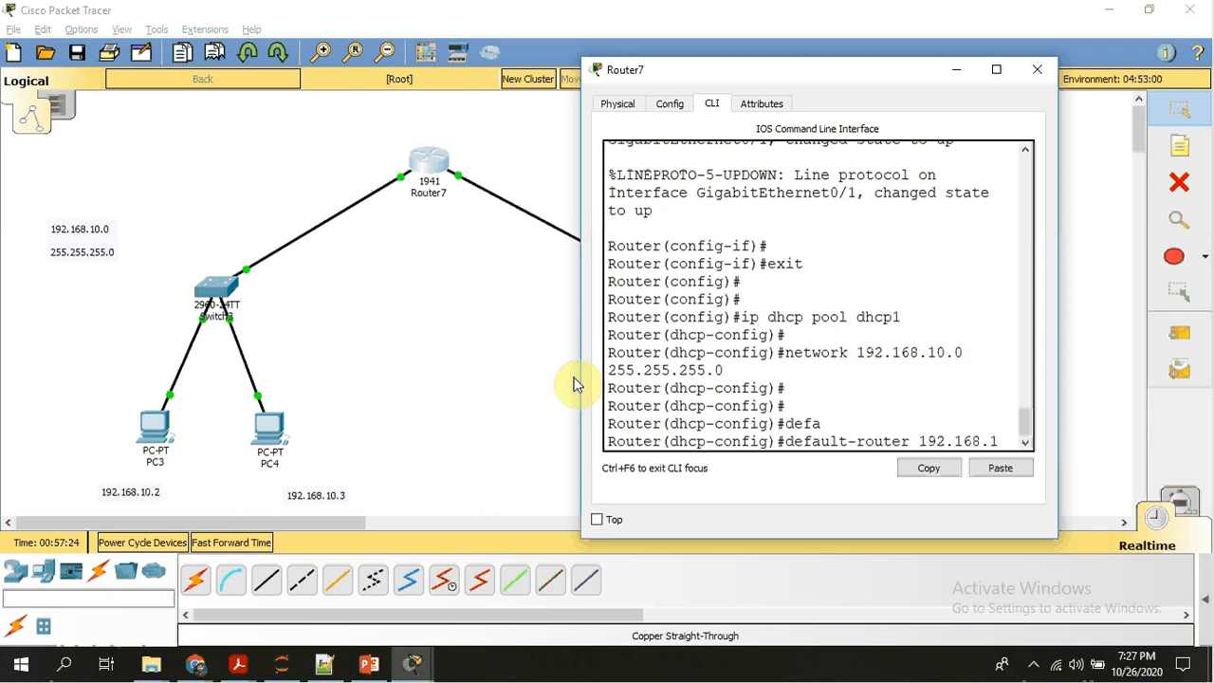
pyautogui.write('0.1')
pyautogui.press('Return')
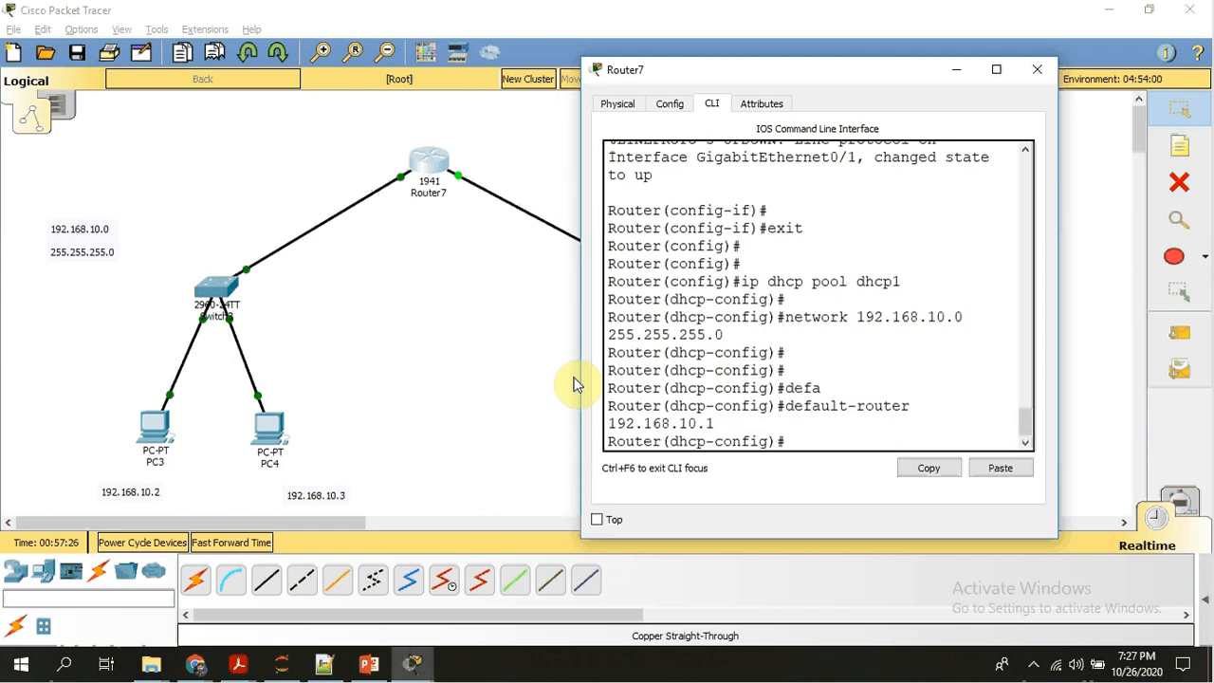
pyautogui.press('Return')
pyautogui.press('Return')
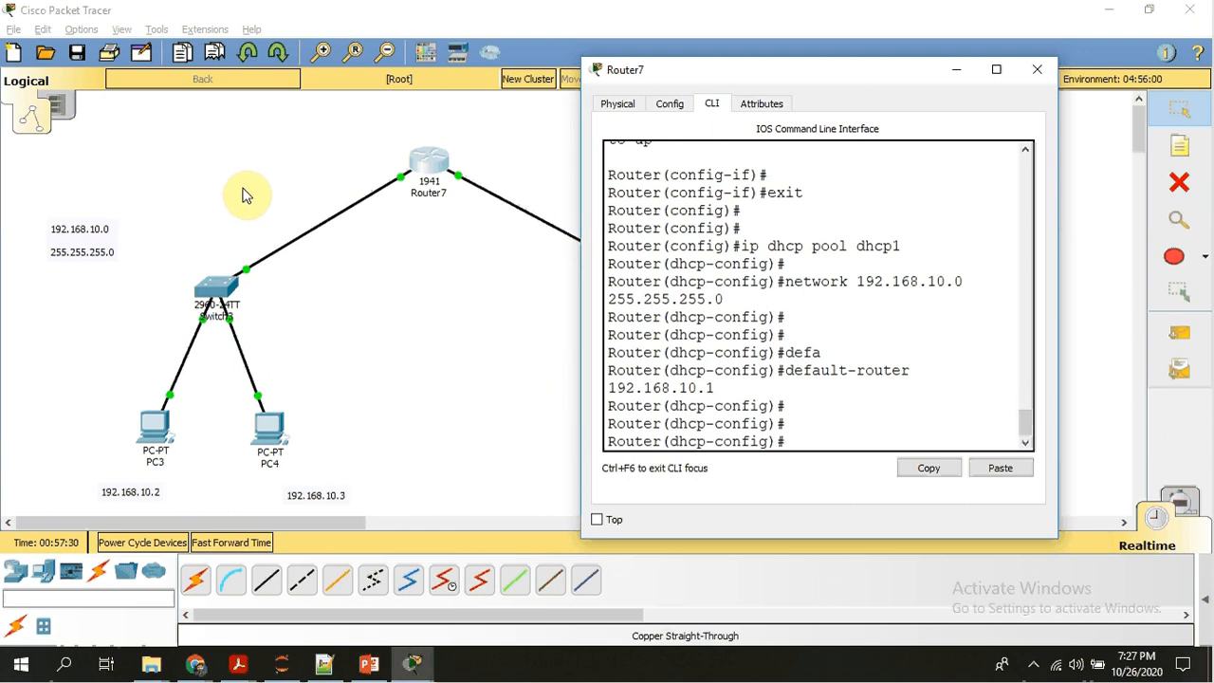
# Exit the dhcp1 pool configuration on Router7 and return to global configuration mode.
pyautogui.write('exit')
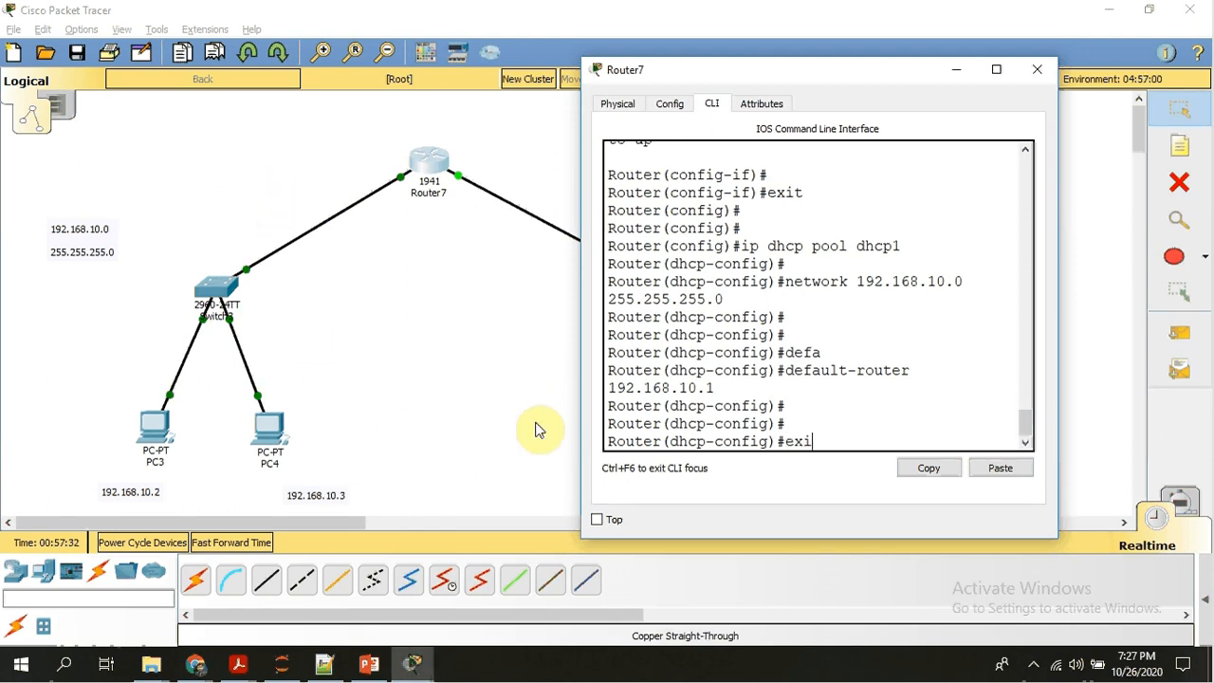
pyautogui.press('Return')
pyautogui.press('Return')
pyautogui.press('Return')
pyautogui.press('Return')
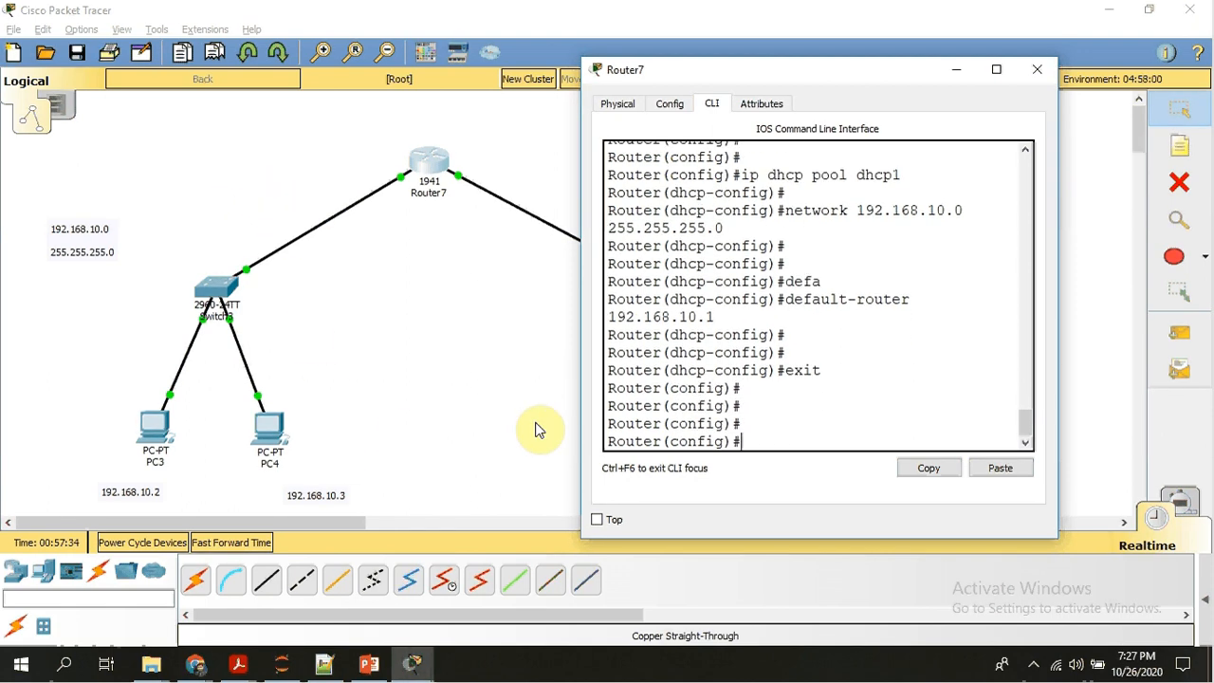
# Create a second DHCP pool named dhcp2 on Router7.
pyautogui.write('ip dh')
pyautogui.write('l')
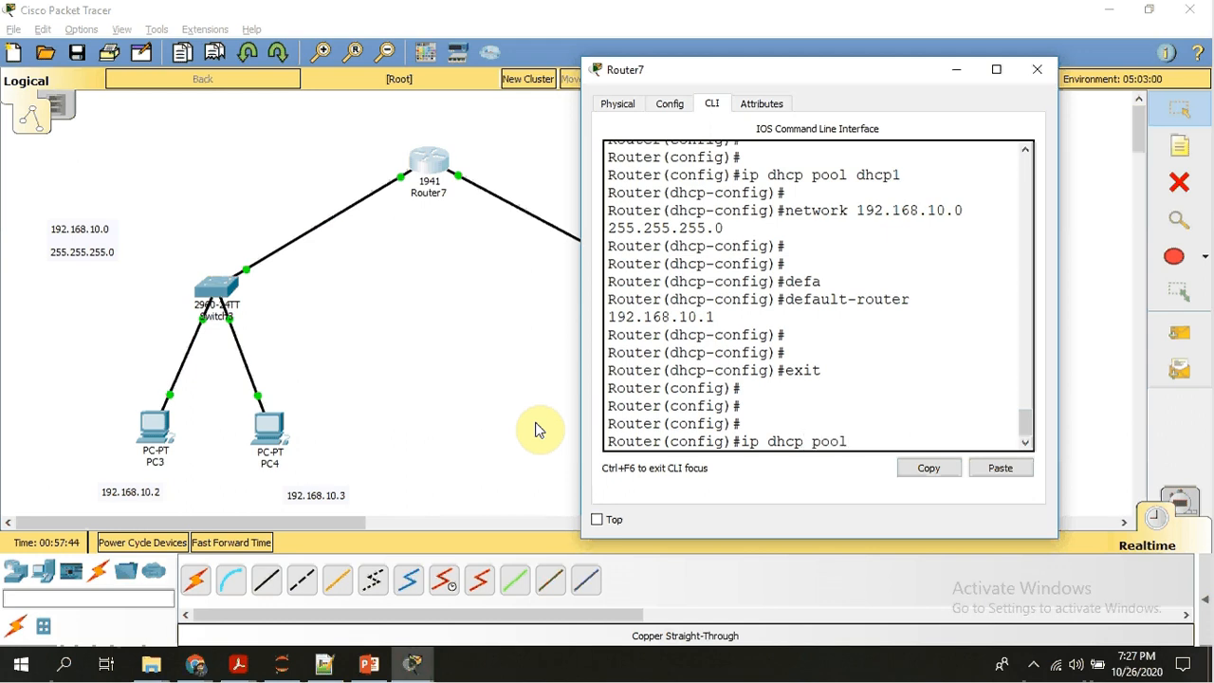
pyautogui.write(' dhcp2')
pyautogui.press('Return')
pyautogui.press('Return')
pyautogui.press('Return')
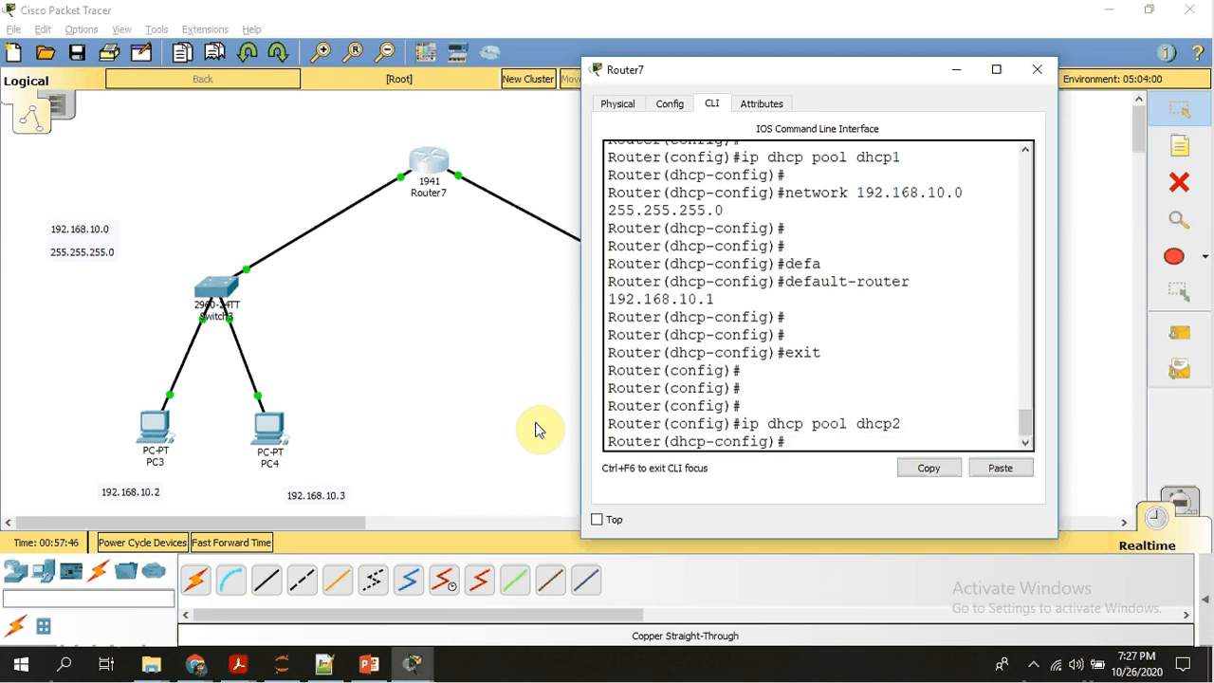
# Set the dhcp2 pool's network to 192.168.20.0 with subnet mask 255.255.255.0.
pyautogui.write('n')
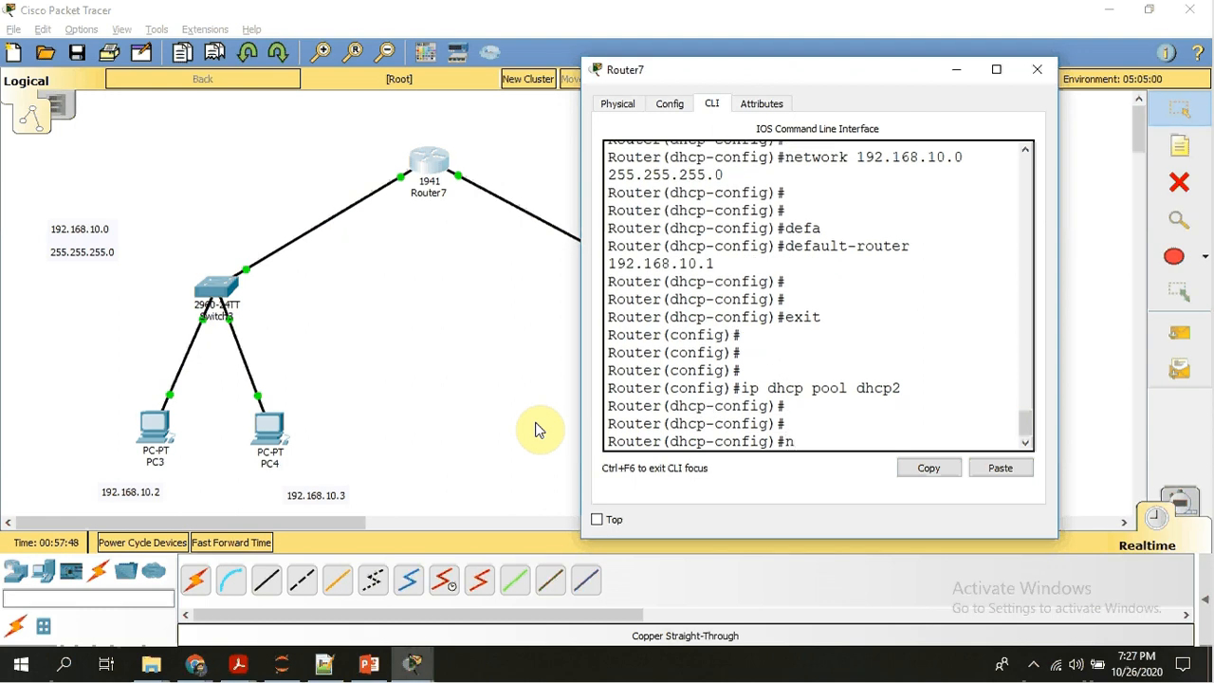
pyautogui.write('etwork 192.168.')
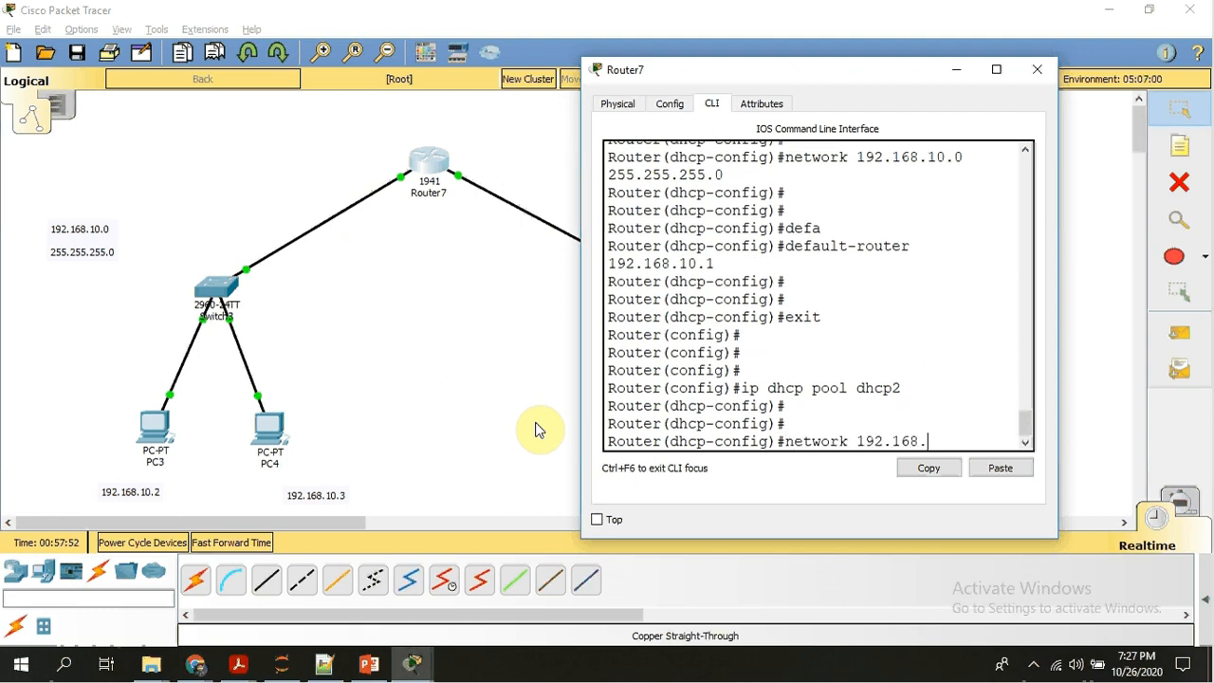
pyautogui.write('20.0 2')
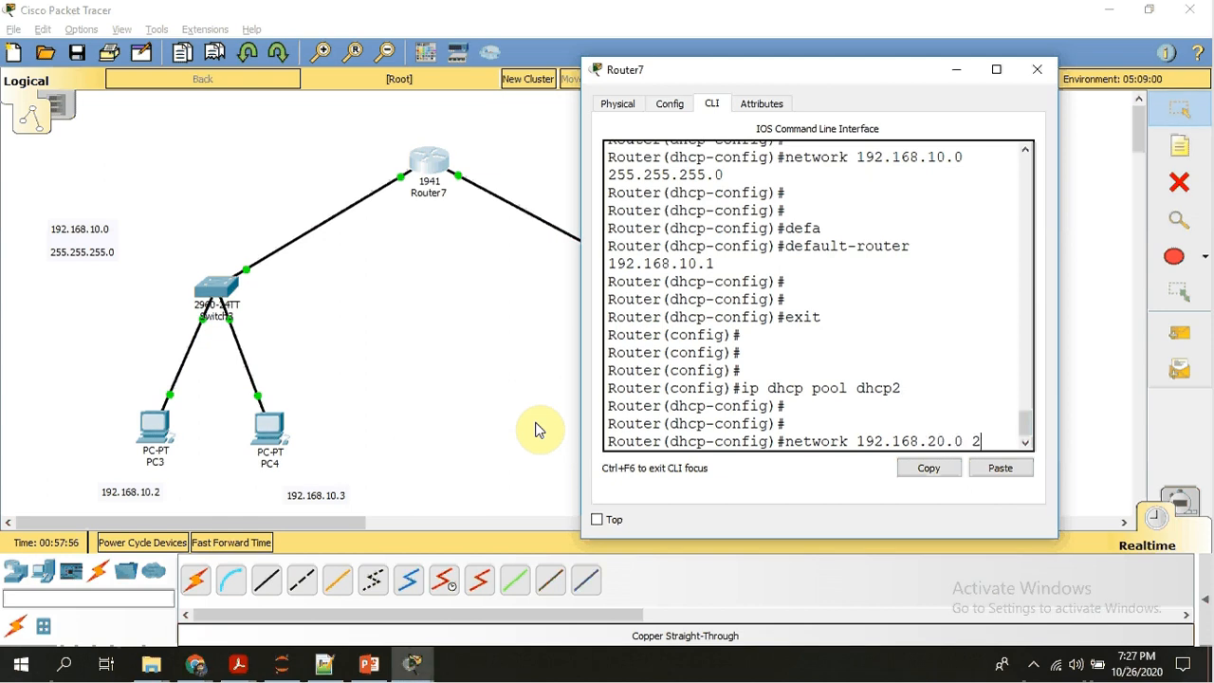
pyautogui.write('55.255.2')
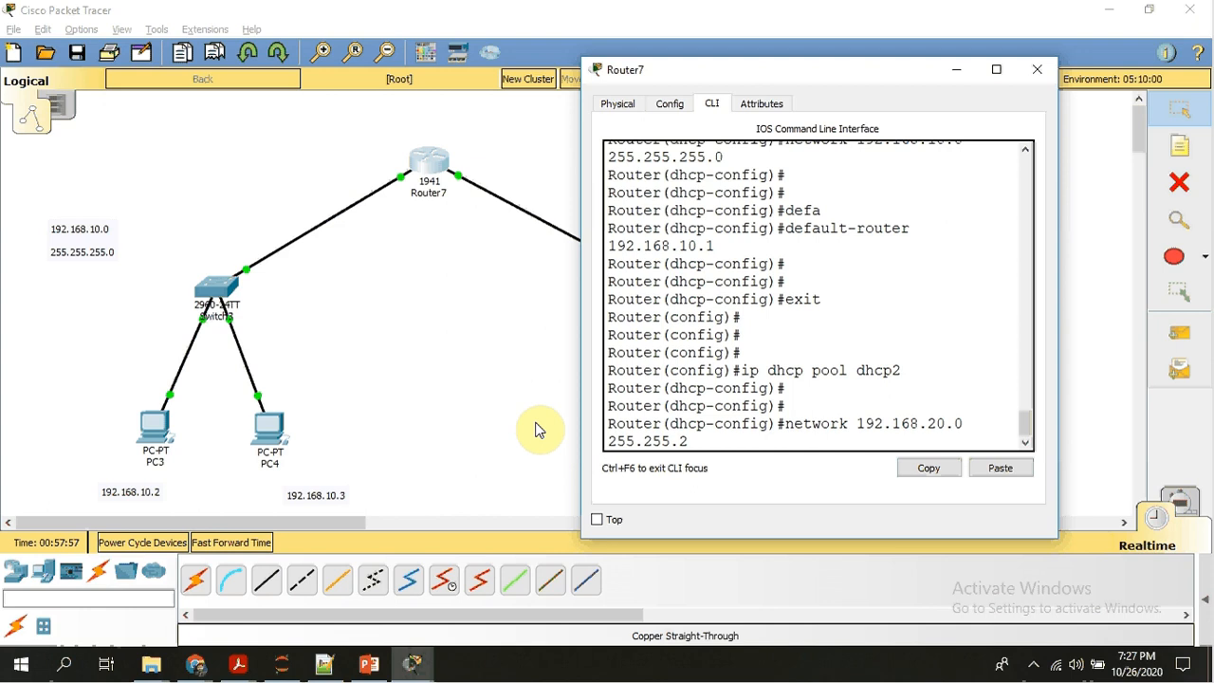
pyautogui.write('55.0')
pyautogui.press('Return')
pyautogui.press('Return')
pyautogui.press('Return')
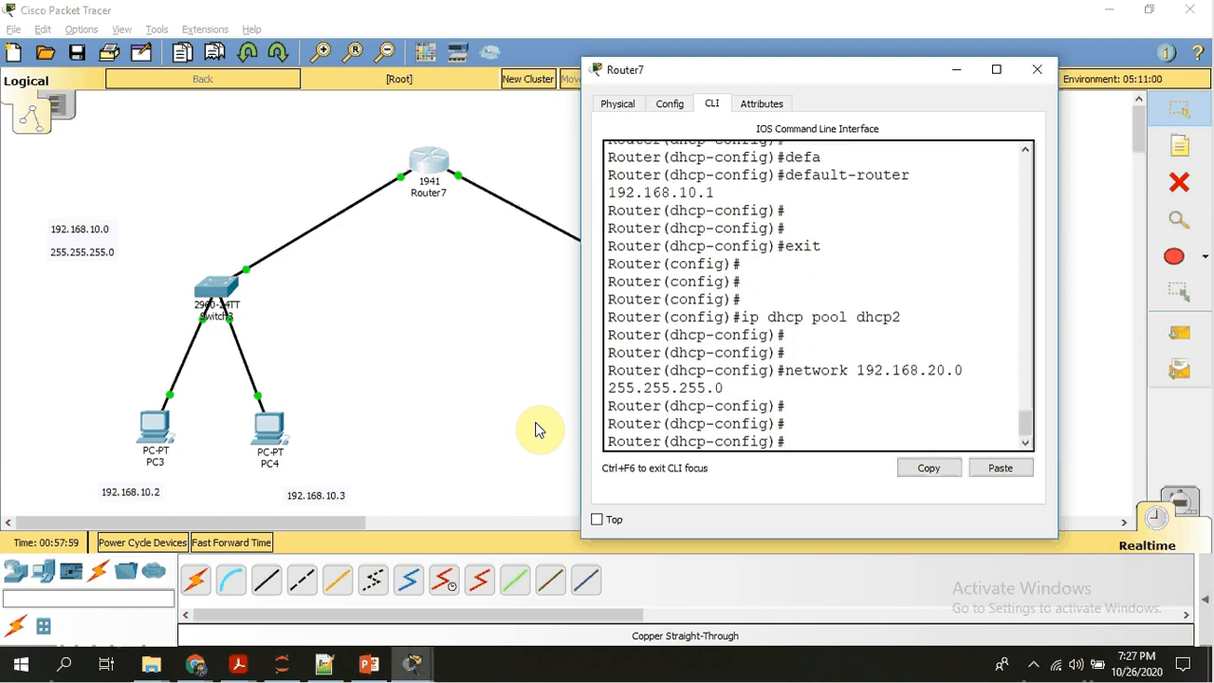
# Set the dhcp2 pool's default router to 192.168.20.1.
pyautogui.write('def')
pyautogui.press('Tab')
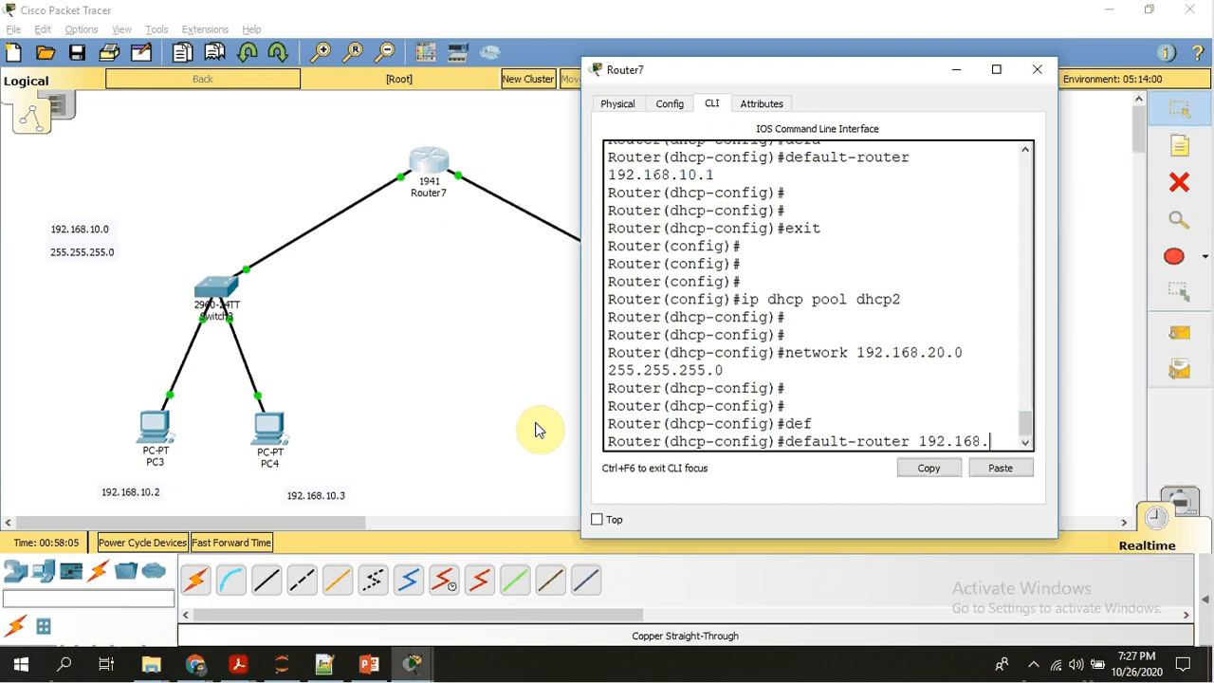
pyautogui.write('.')
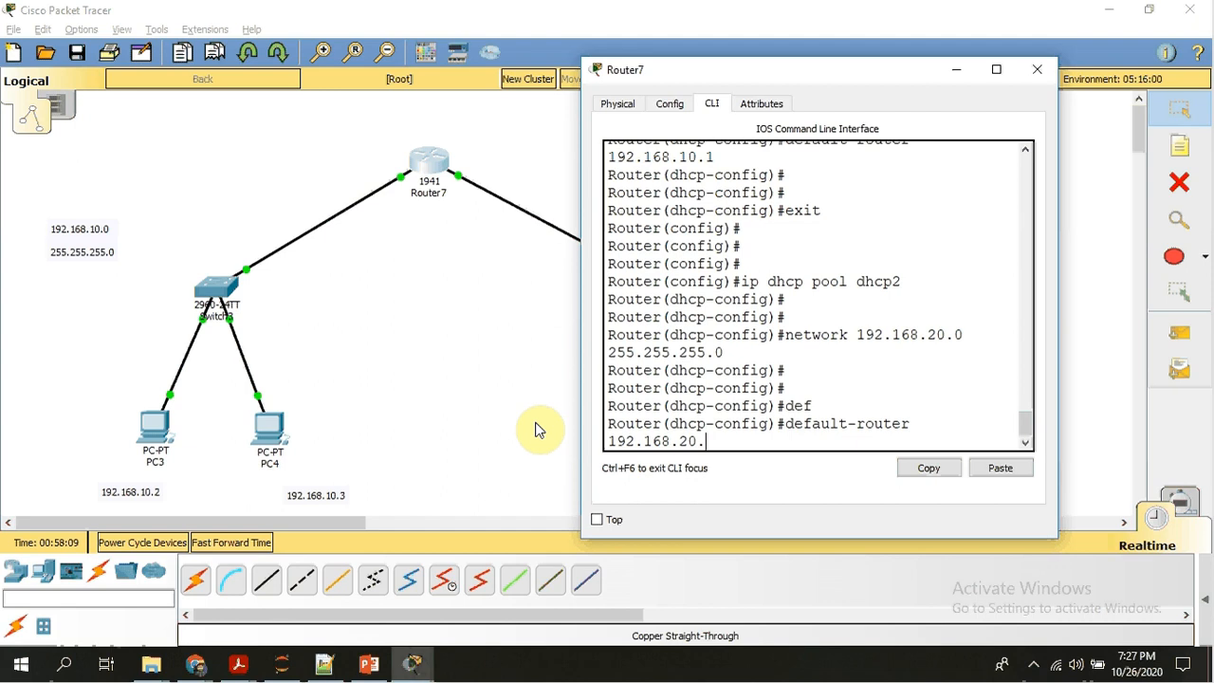
pyautogui.write('1')
pyautogui.press('Return')
# Exit the dhcp2 pool configuration on Router7 and return to global configuration mode.
pyautogui.press('Return')
pyautogui.press('Return')
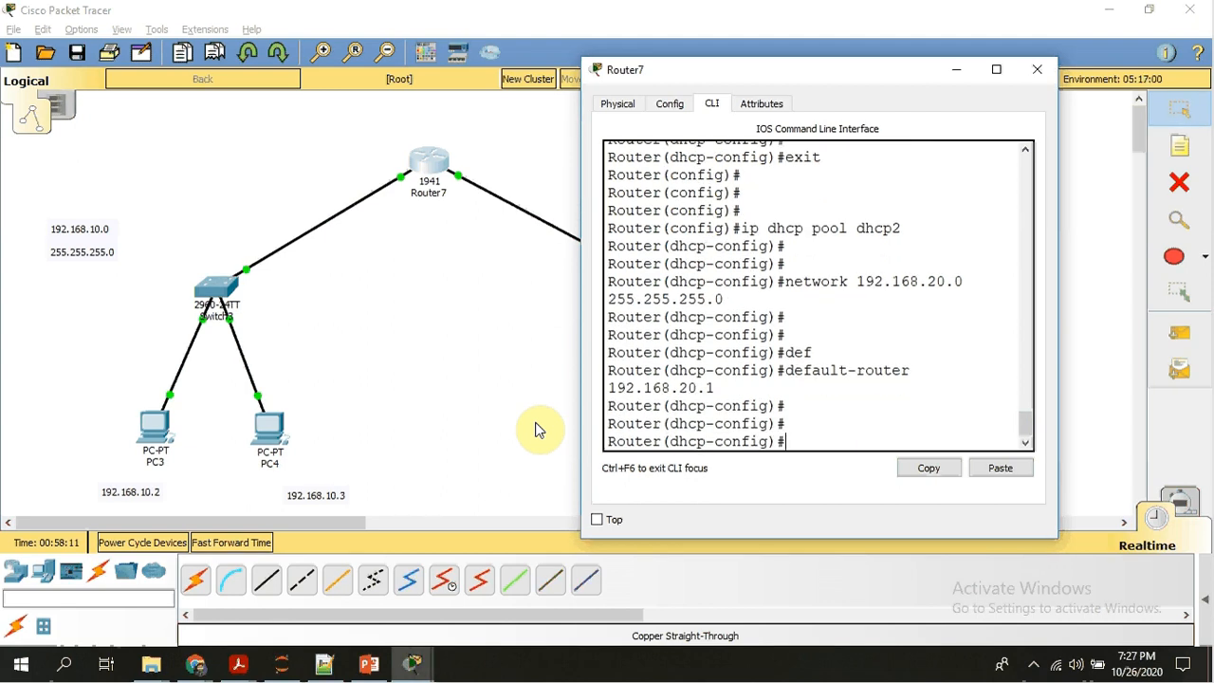
pyautogui.write('exit')
pyautogui.press('Return')
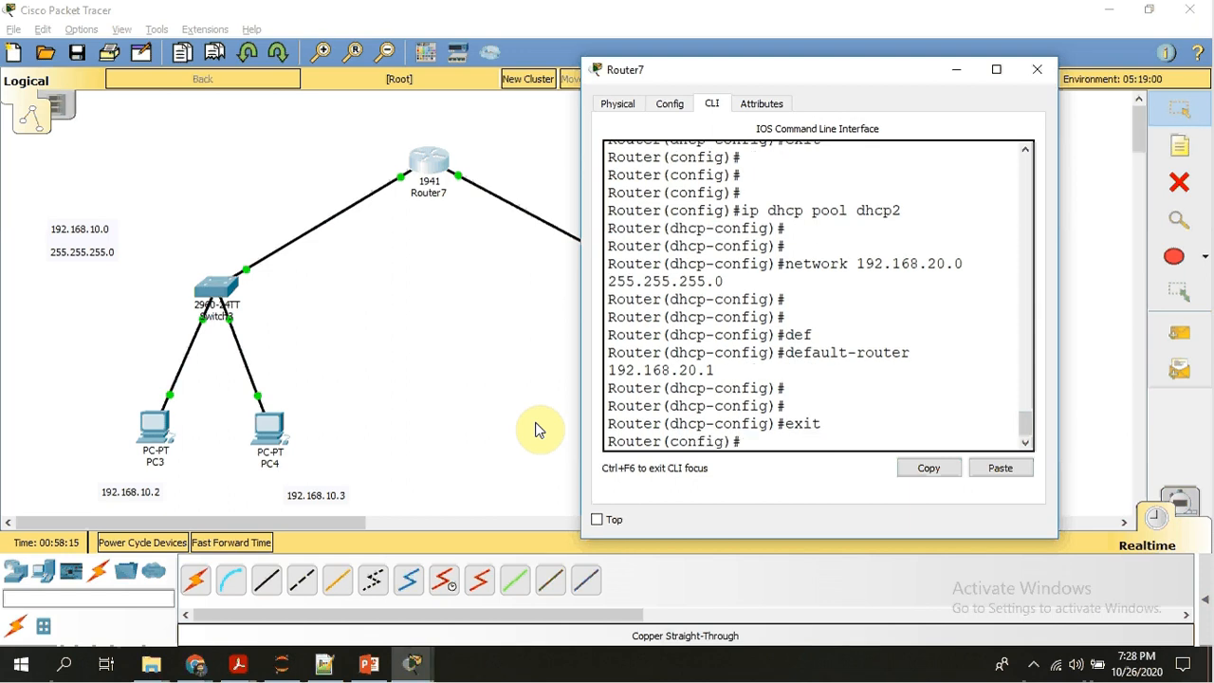
pyautogui.press('Return')
pyautogui.press('Return')
# Open Switch3's command line and display its MAC address table with show mac-address-table.
pyautogui.click(496, 366)
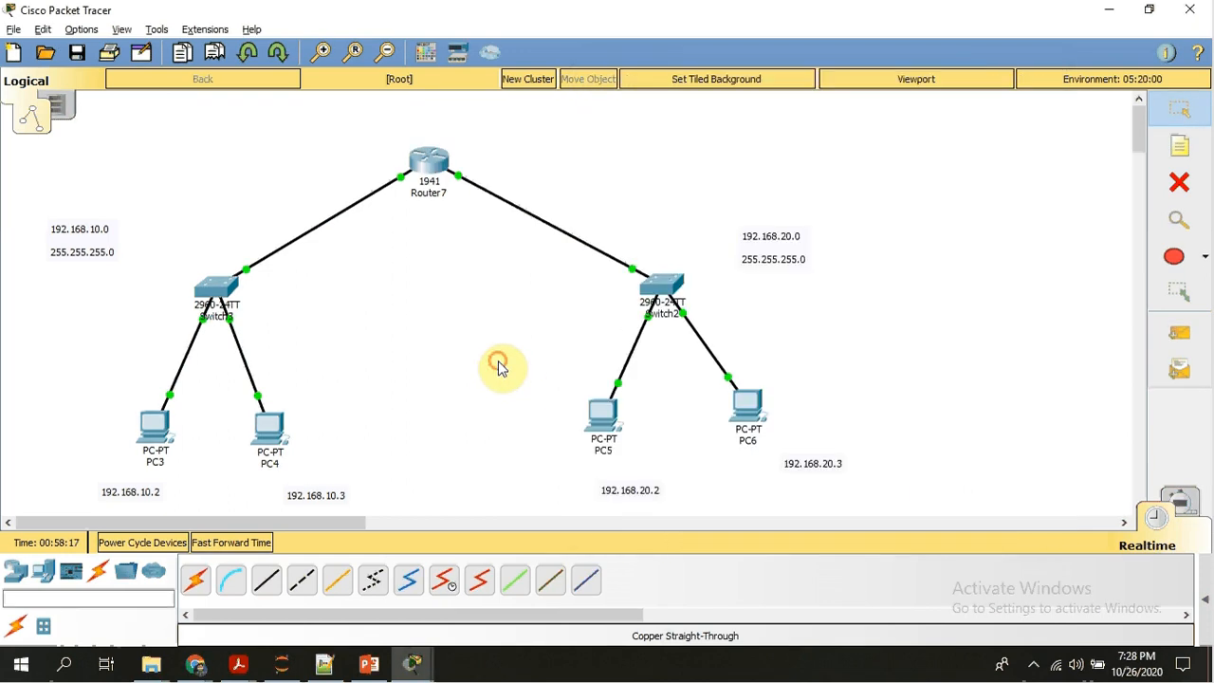
pyautogui.click(220, 285)
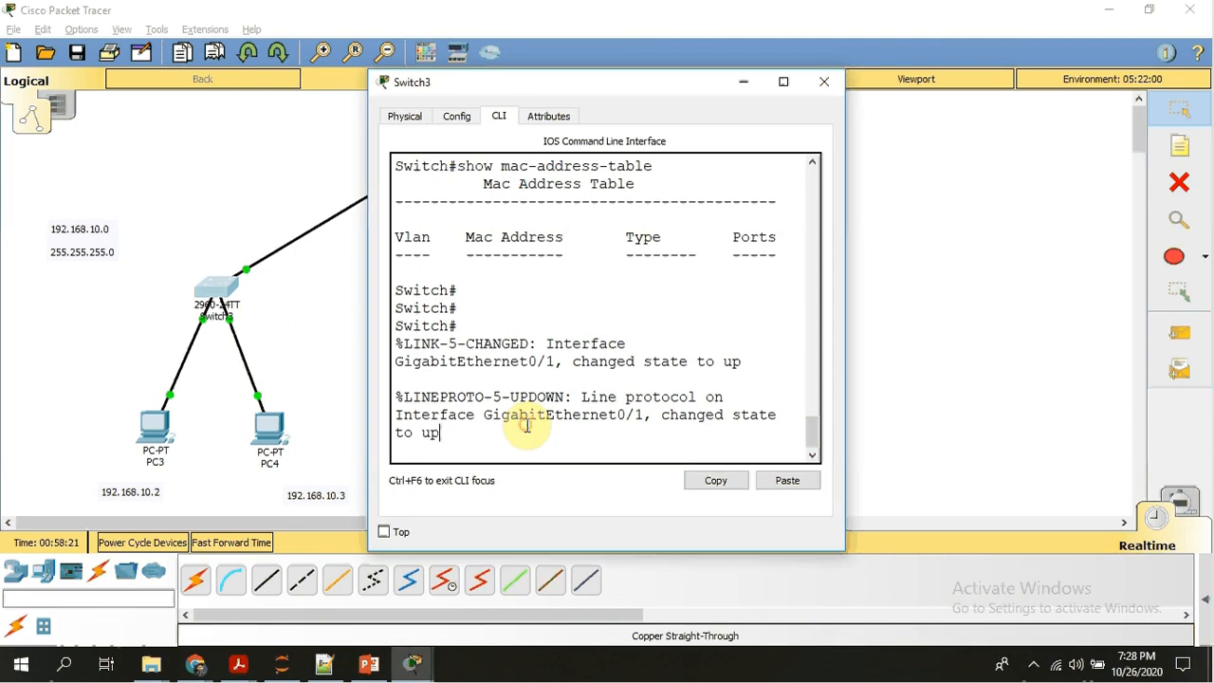
pyautogui.press('Return')
pyautogui.press('Return')
pyautogui.press('Return')
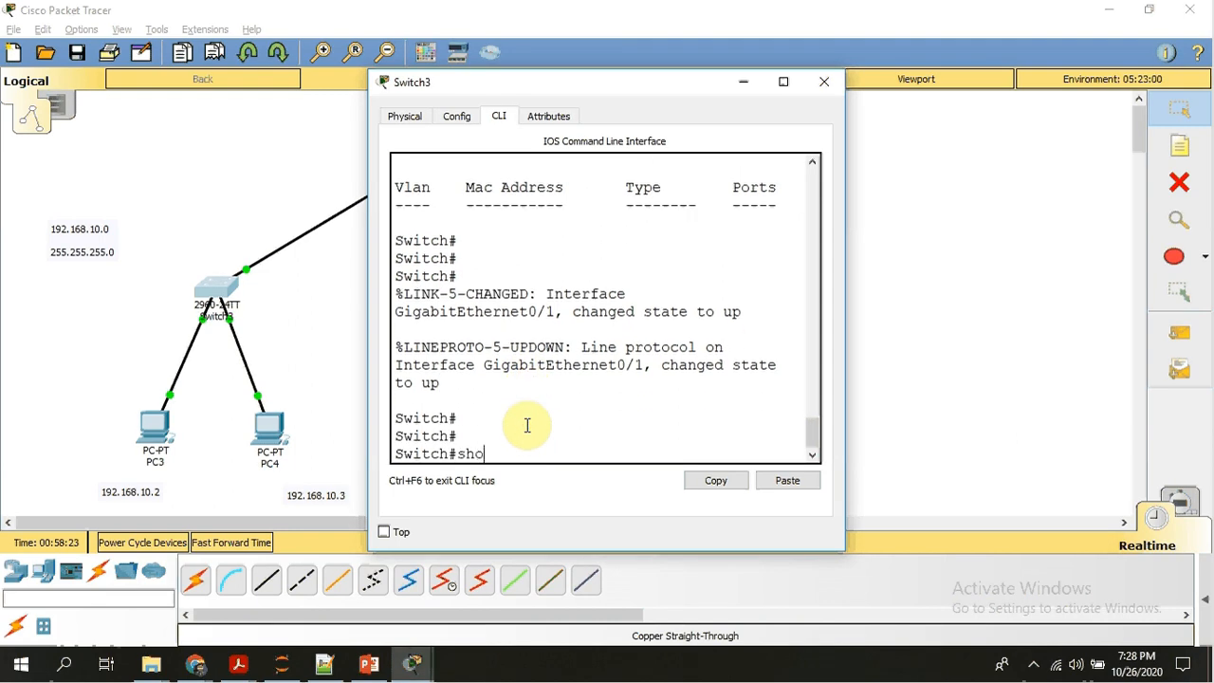
pyautogui.write('show mac')
pyautogui.press('Tab')
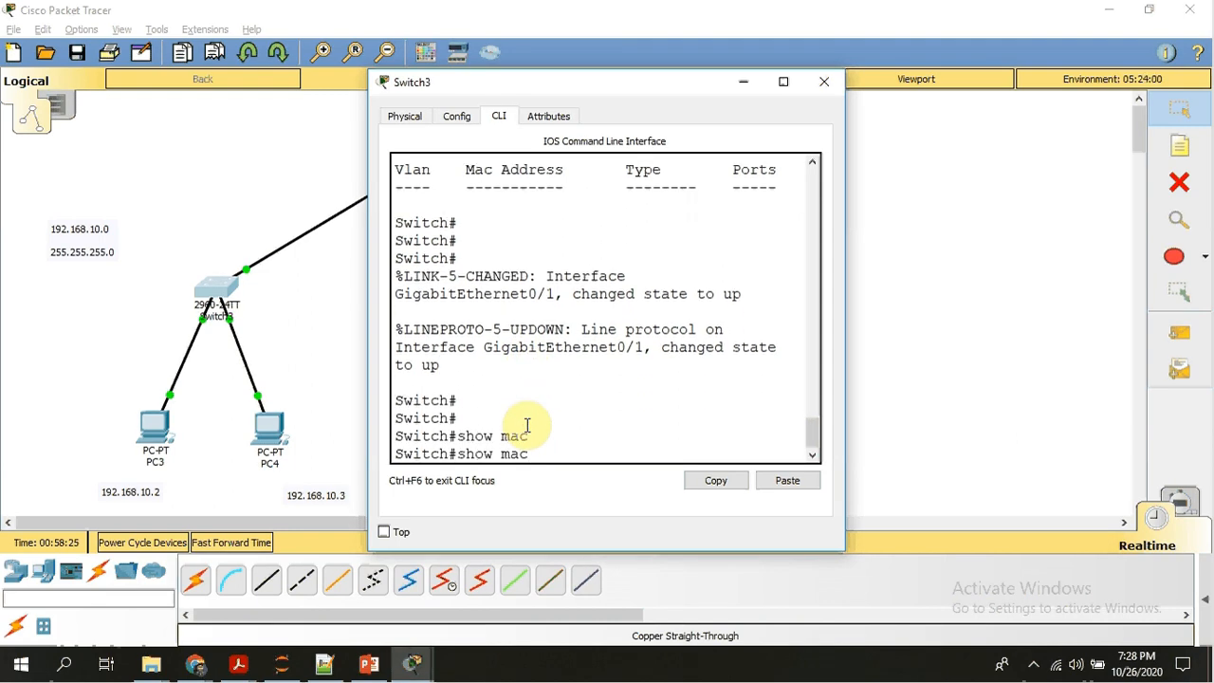
pyautogui.write('-')
pyautogui.press('Tab')
pyautogui.press('Return')
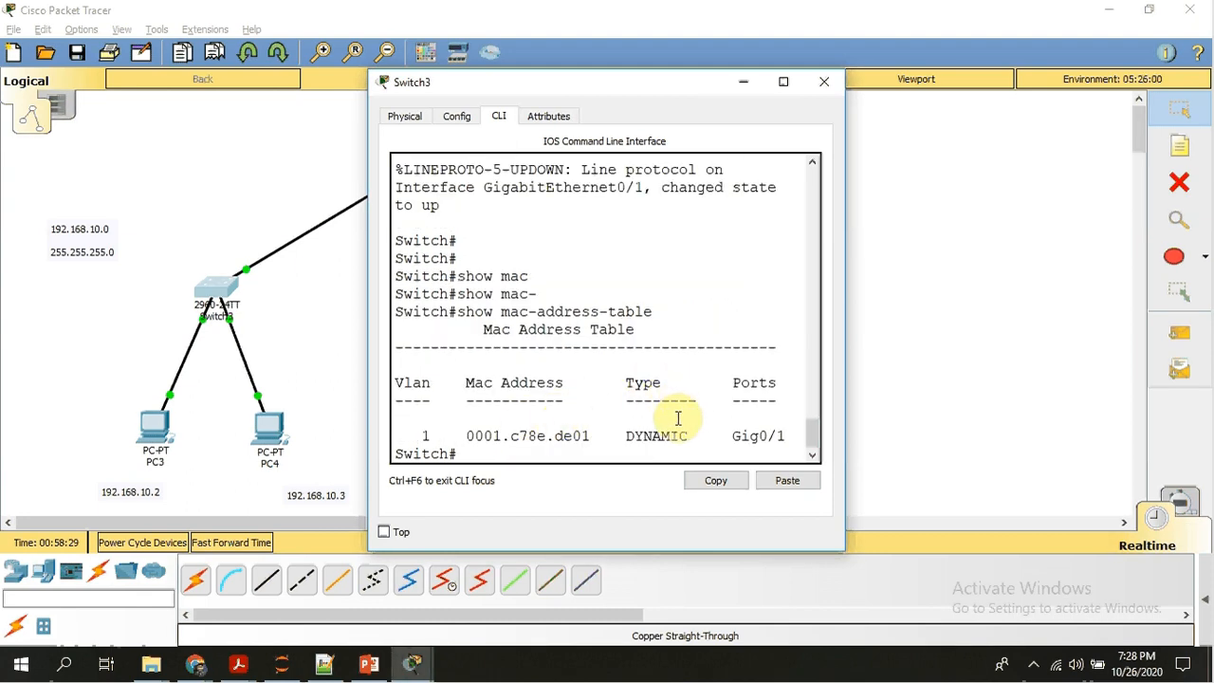
# Widen Switch3's command-line window to examine its latest MAC address table, and clear the recalled command from the prompt.
pyautogui.click(784, 84)
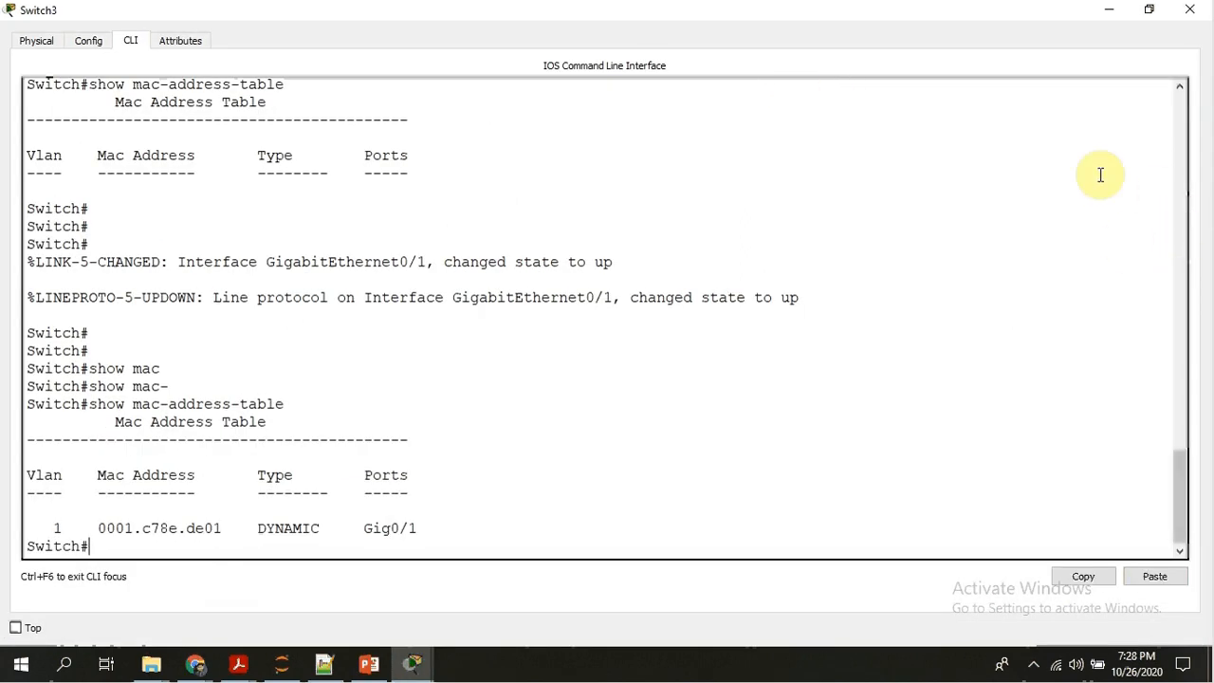
pyautogui.click(1145, 10)
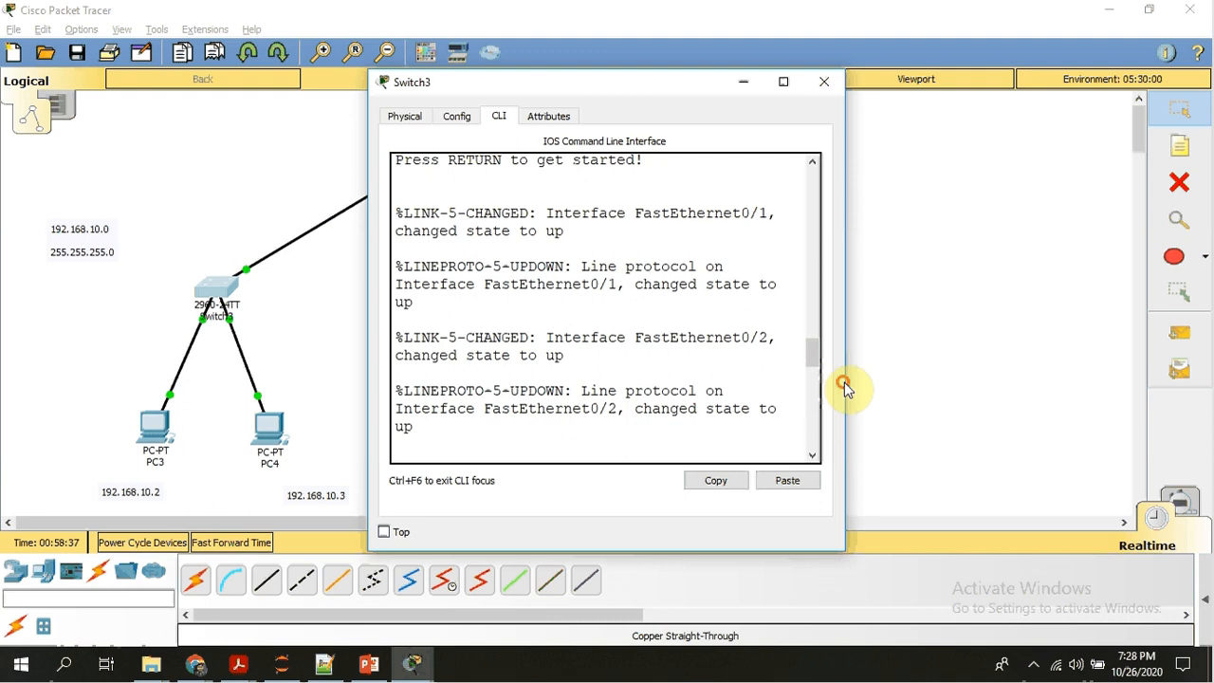
pyautogui.moveTo(842, 383); pyautogui.dragTo(983, 379)
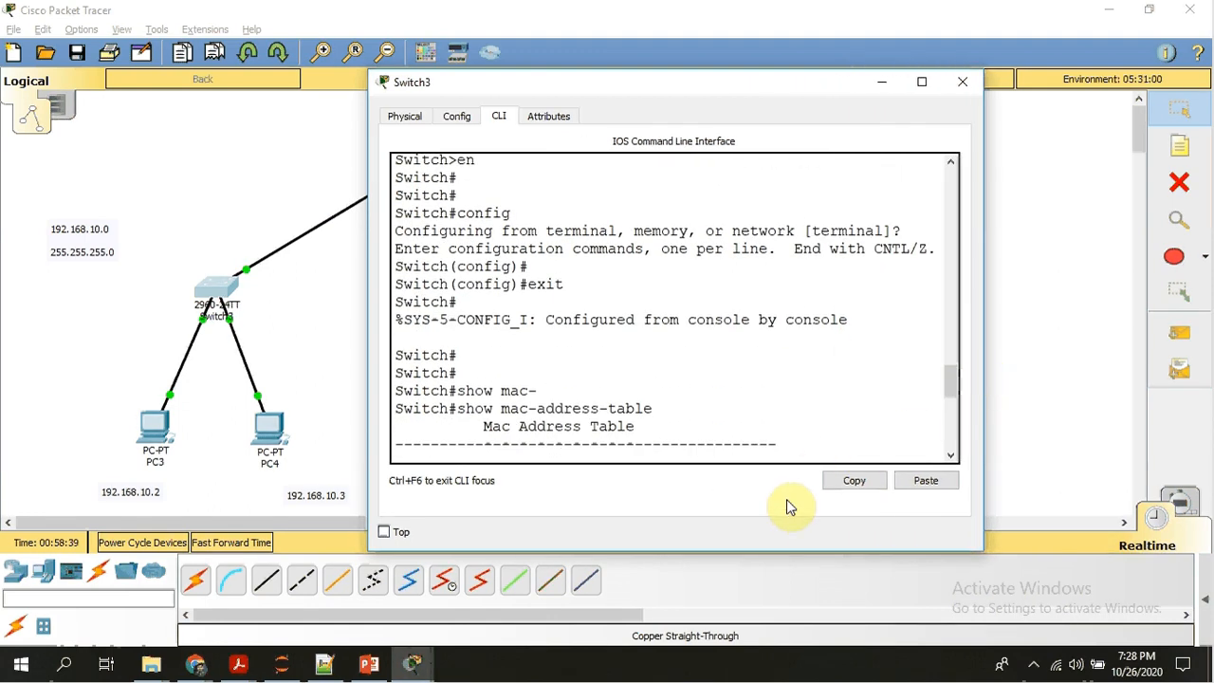
pyautogui.click(953, 415)
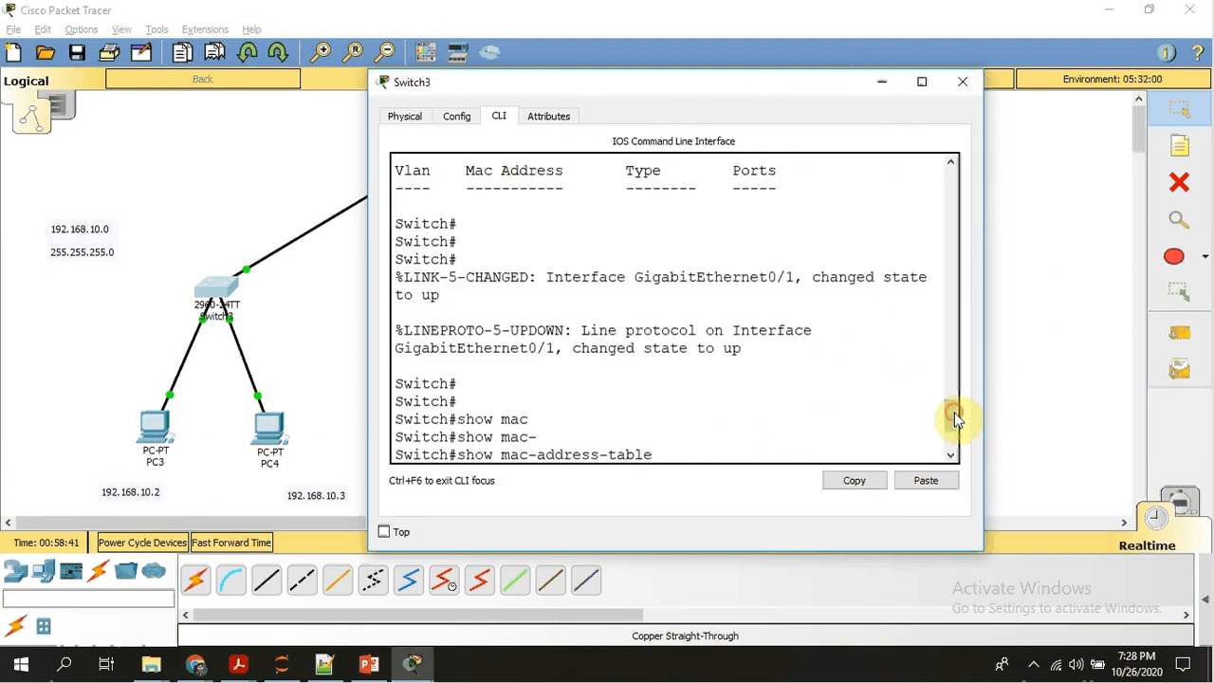
pyautogui.click(951, 454)
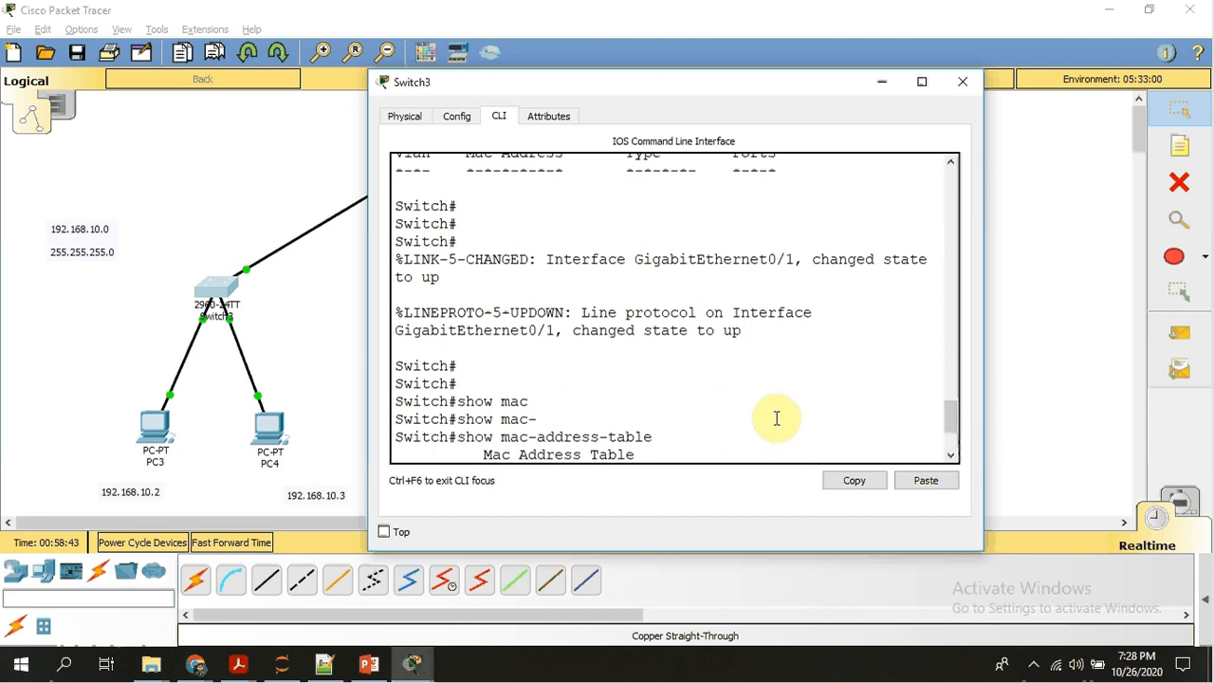
pyautogui.scroll(-2, 776, 419)
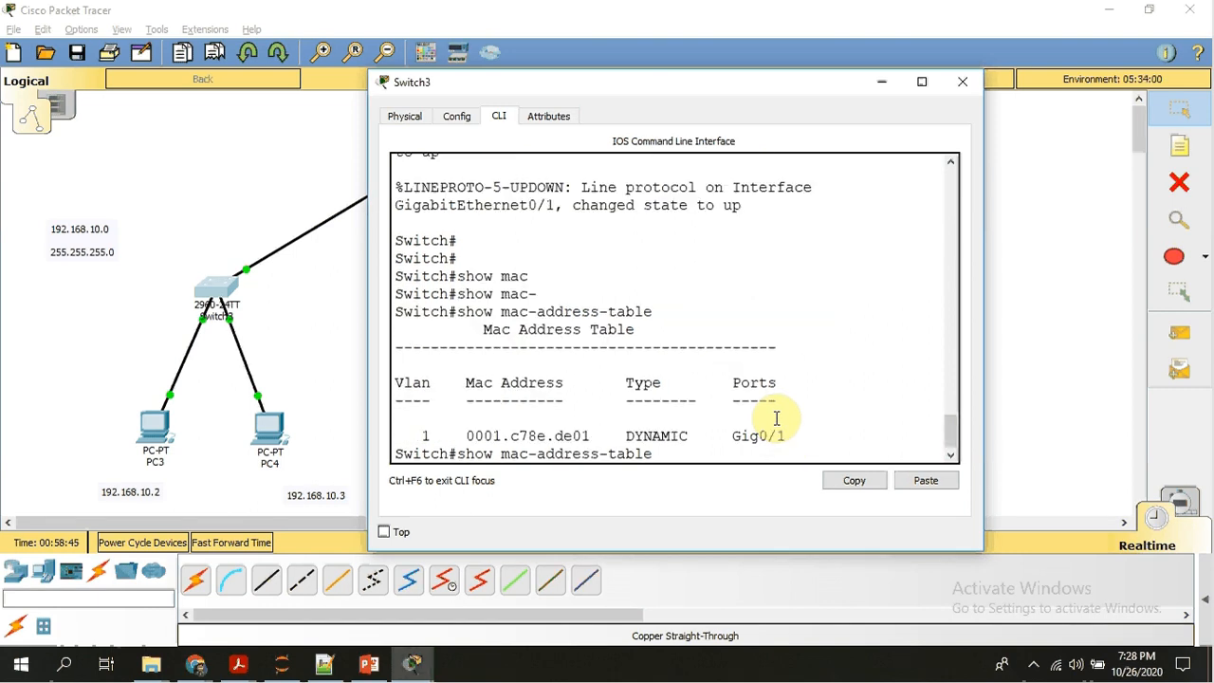
pyautogui.press('BackSpace')
pyautogui.press('BackSpace')
pyautogui.press('BackSpace')
pyautogui.press('BackSpace')
pyautogui.press('BackSpace')
pyautogui.press('BackSpace')
pyautogui.press('BackSpace')
pyautogui.press('BackSpace')
pyautogui.press('BackSpace')
pyautogui.press('BackSpace')
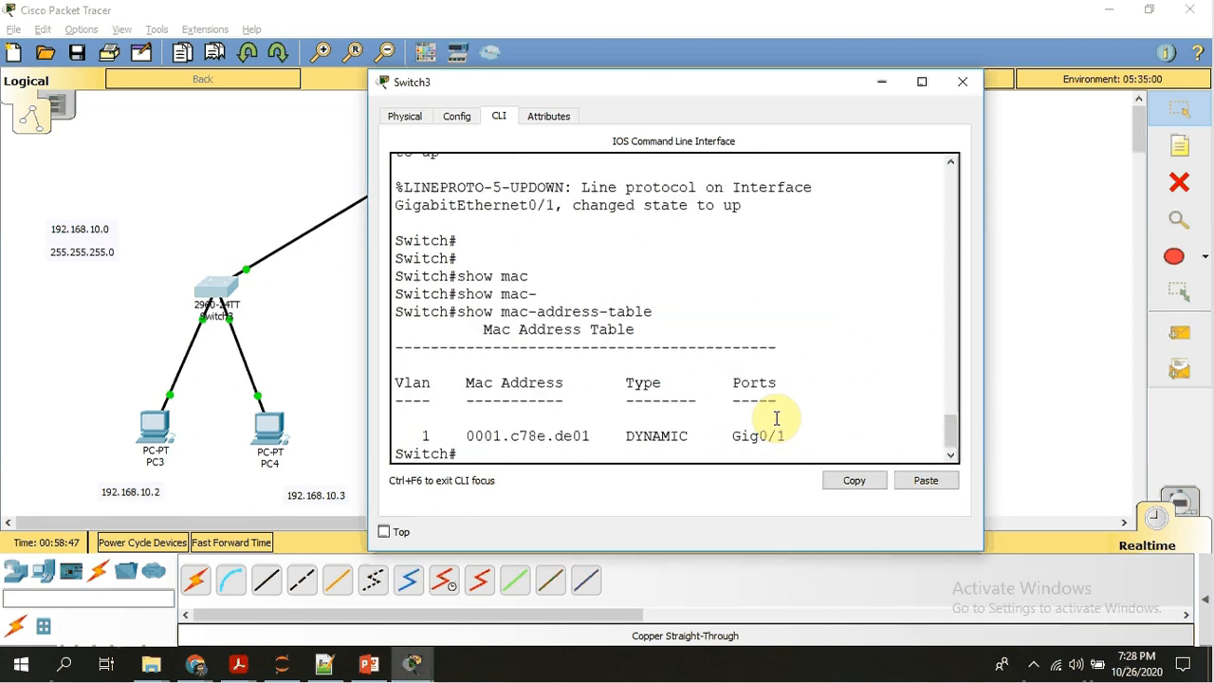
pyautogui.press('Return')
pyautogui.press('Return')
pyautogui.press('Return')
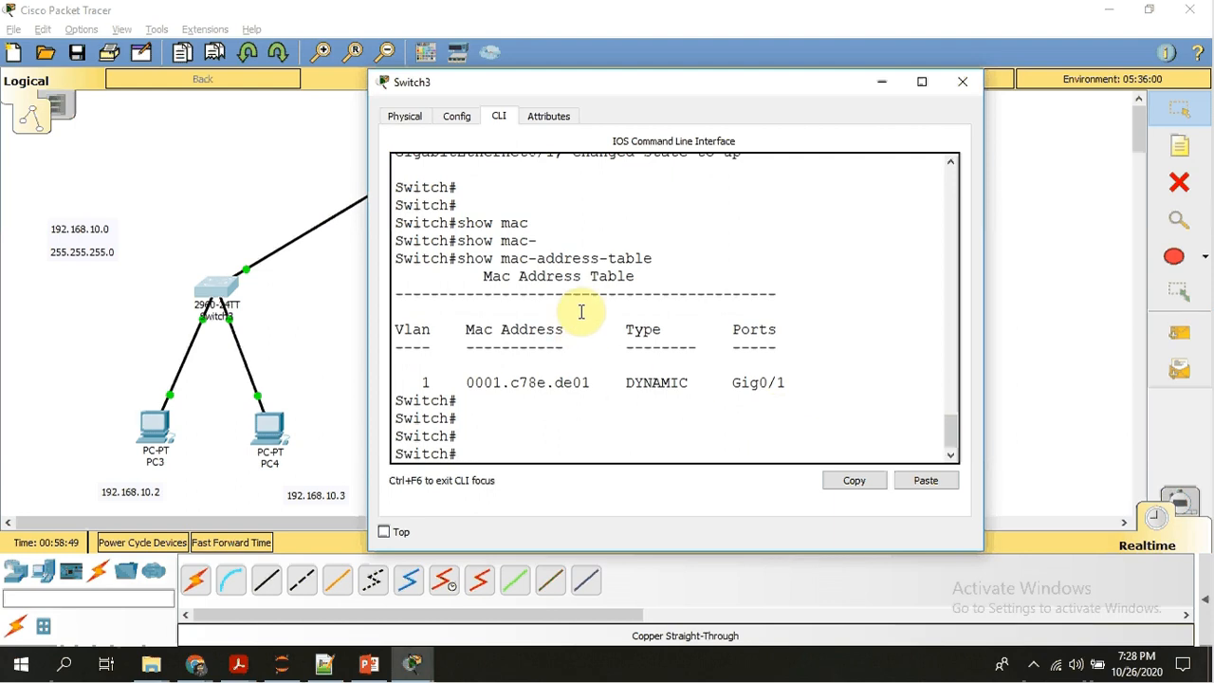
# Open Switch2's command line and enter privileged EXEC mode.
pyautogui.click(312, 333)
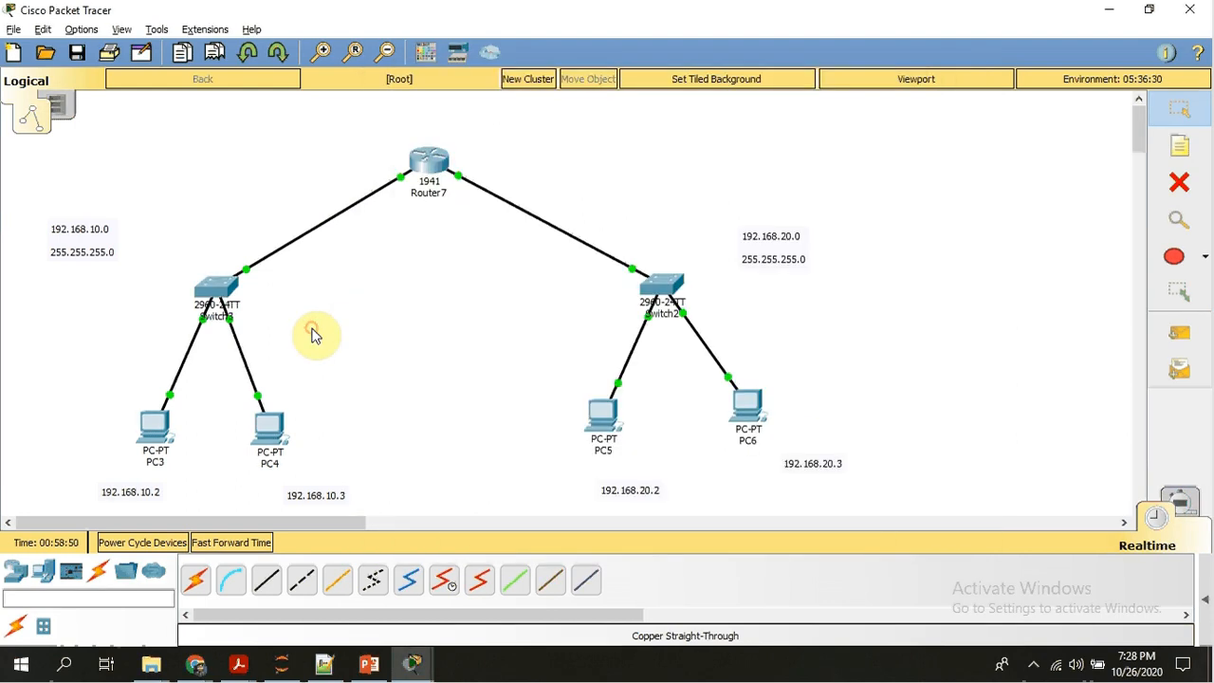
pyautogui.click(666, 292)
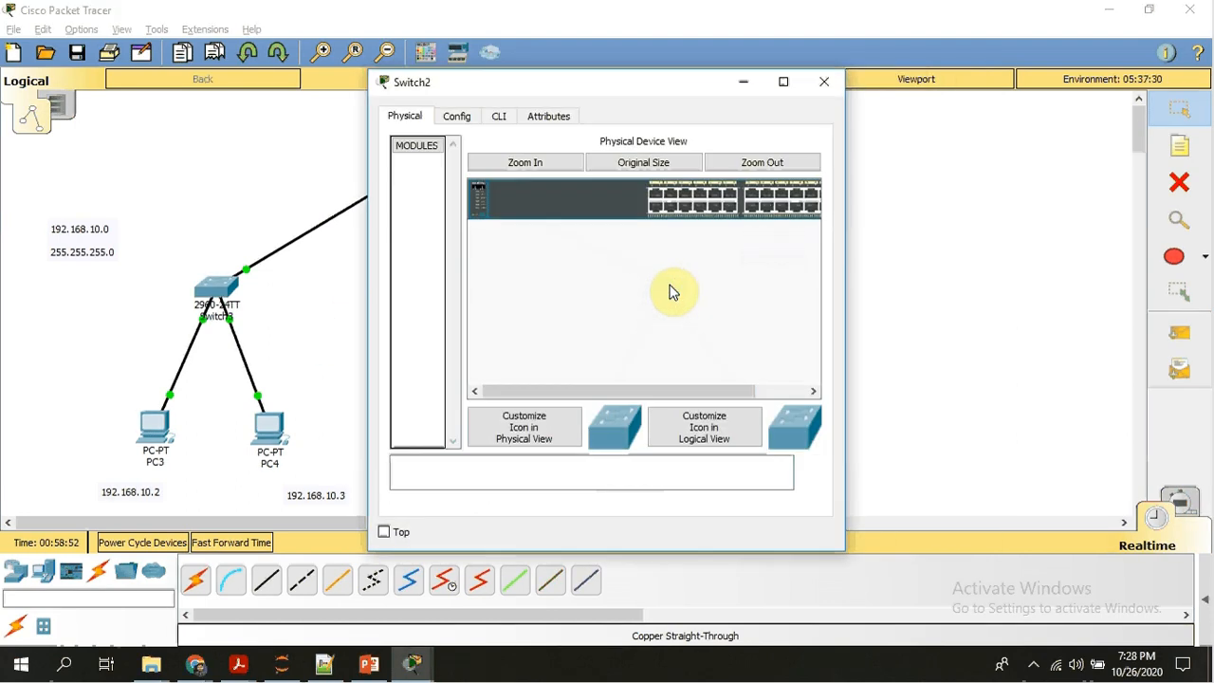
pyautogui.click(505, 116)
pyautogui.press('Return')
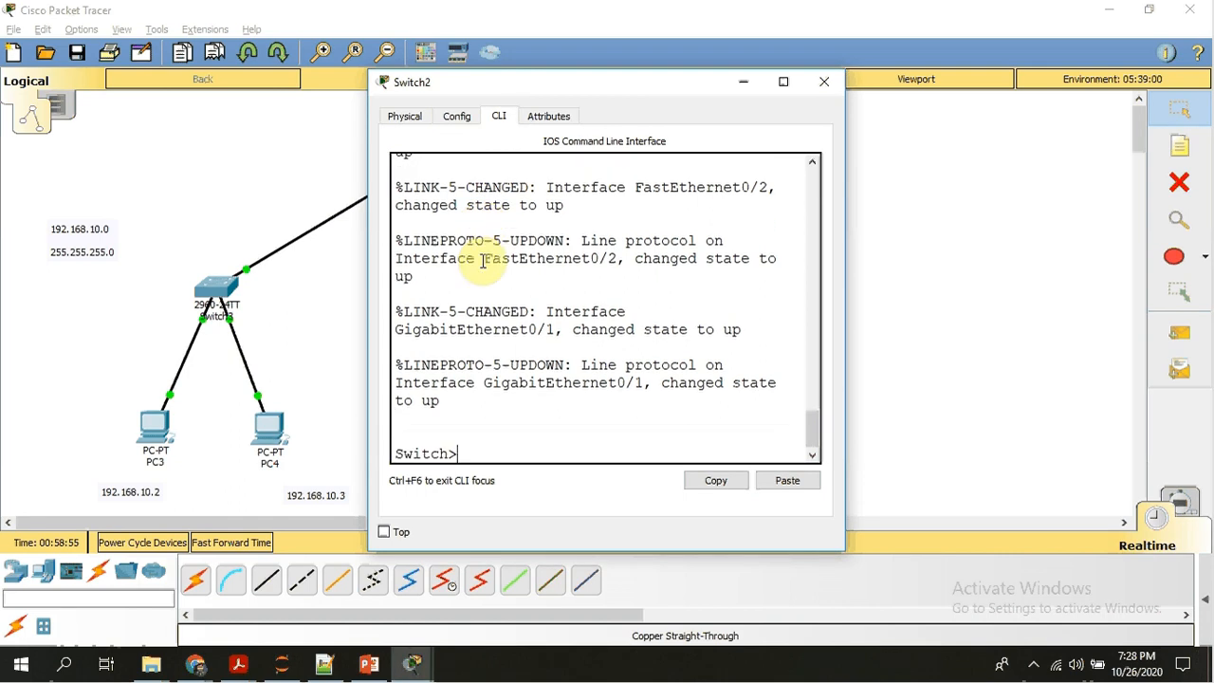
pyautogui.write('en')
pyautogui.press('Return')
pyautogui.press('Return')
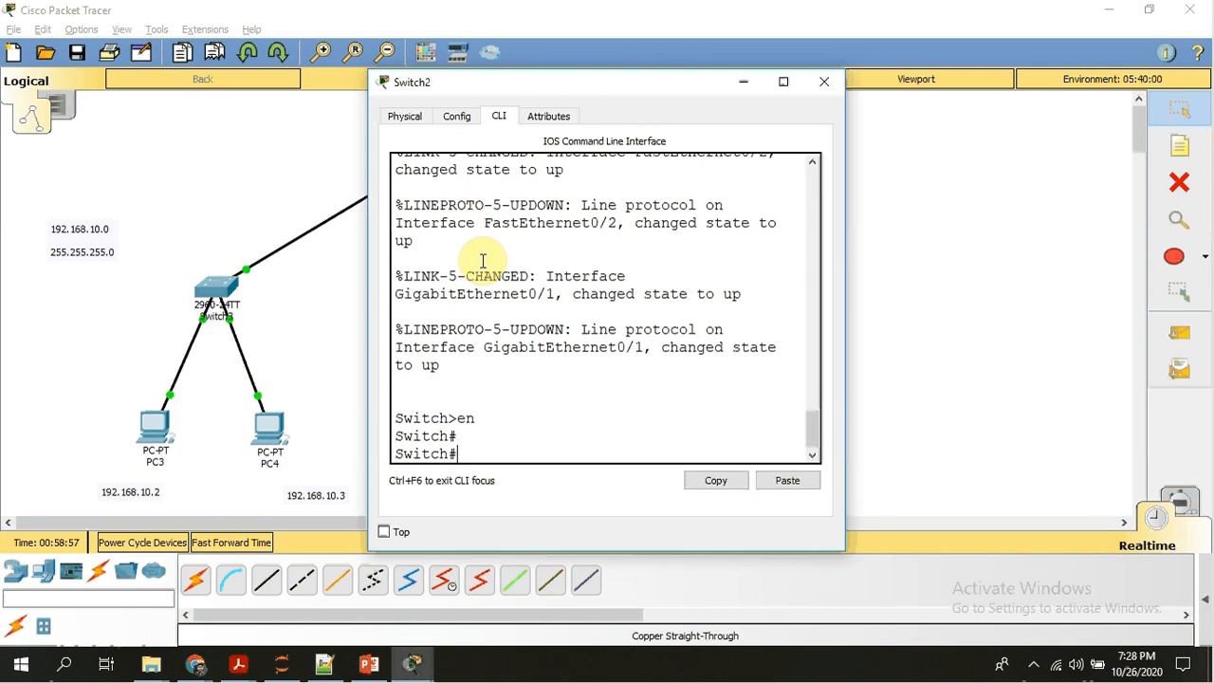
# Display Switch2's MAC address table with show mac-address-table and widen its window to examine it.
pyautogui.write('show')
pyautogui.press('Tab')
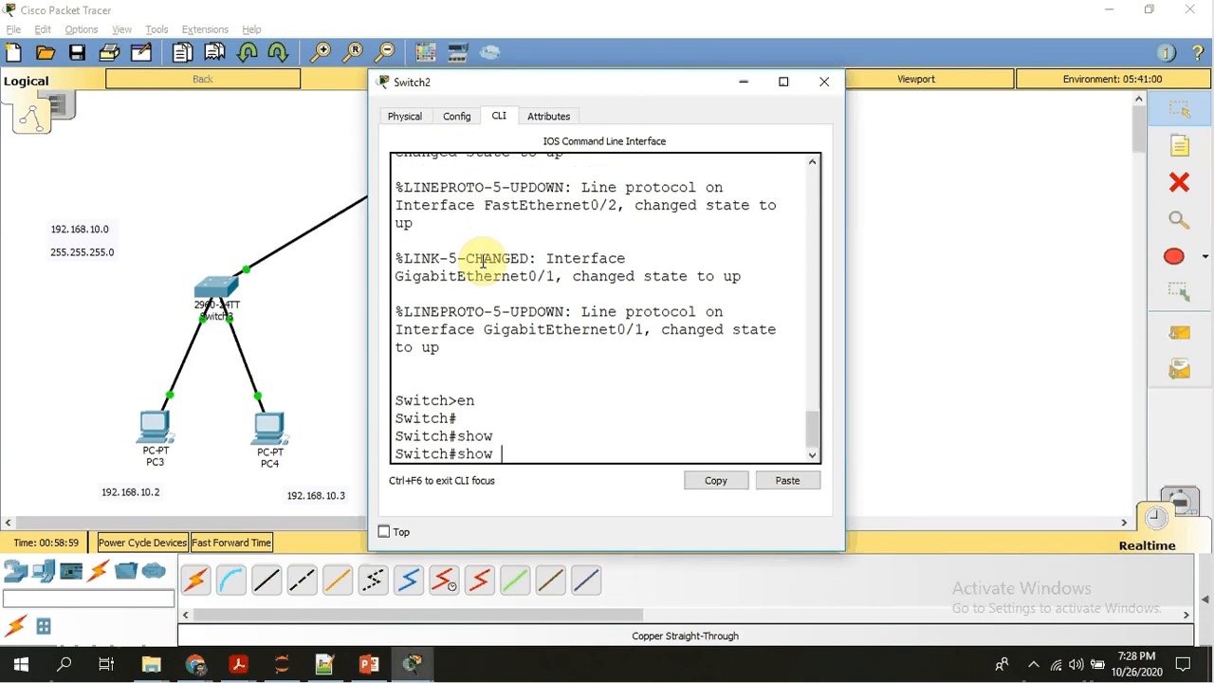
pyautogui.write('m')
pyautogui.press('Tab')
pyautogui.write('a')
pyautogui.press('Tab')
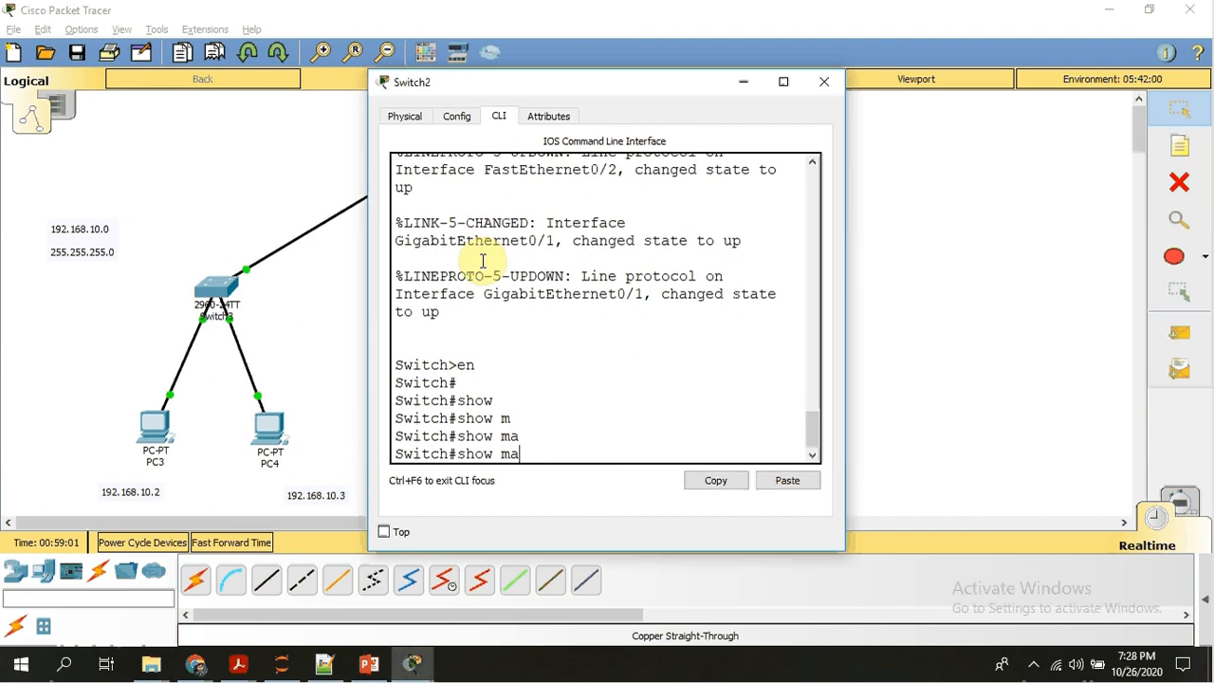
pyautogui.write('c')
pyautogui.press('Tab')
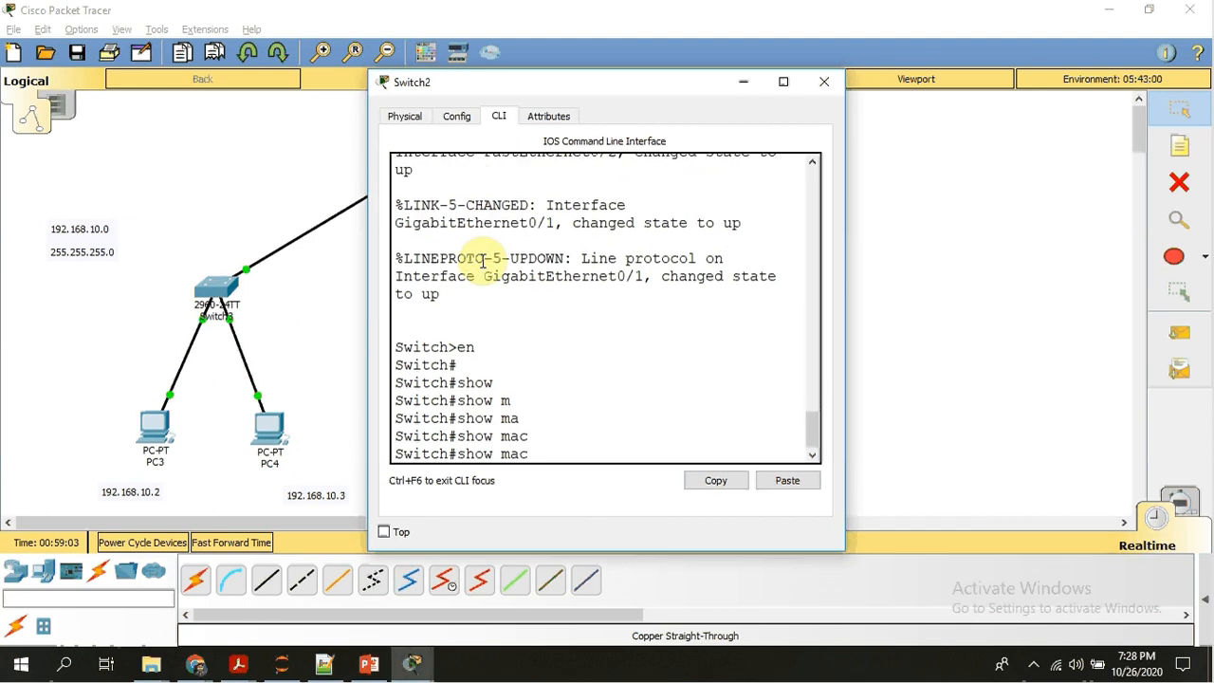
pyautogui.write('-')
pyautogui.press('Tab')
pyautogui.press('Return')
pyautogui.press('Return')
pyautogui.press('Return')
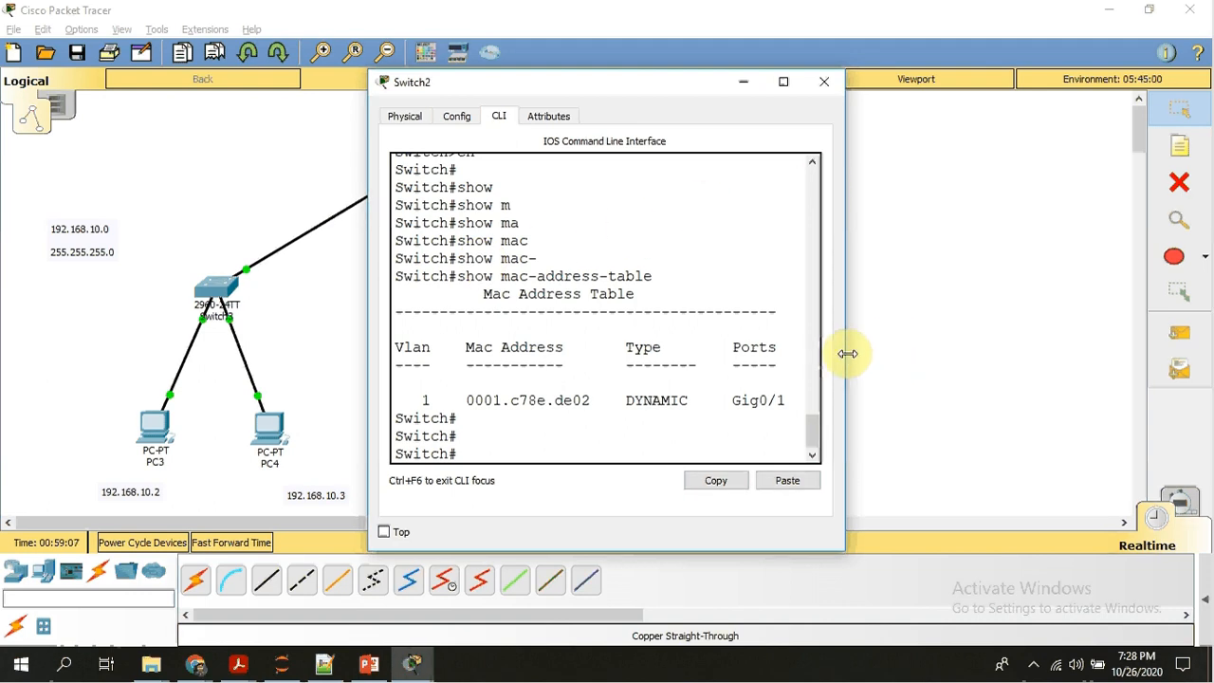
pyautogui.moveTo(847, 353); pyautogui.dragTo(969, 347)
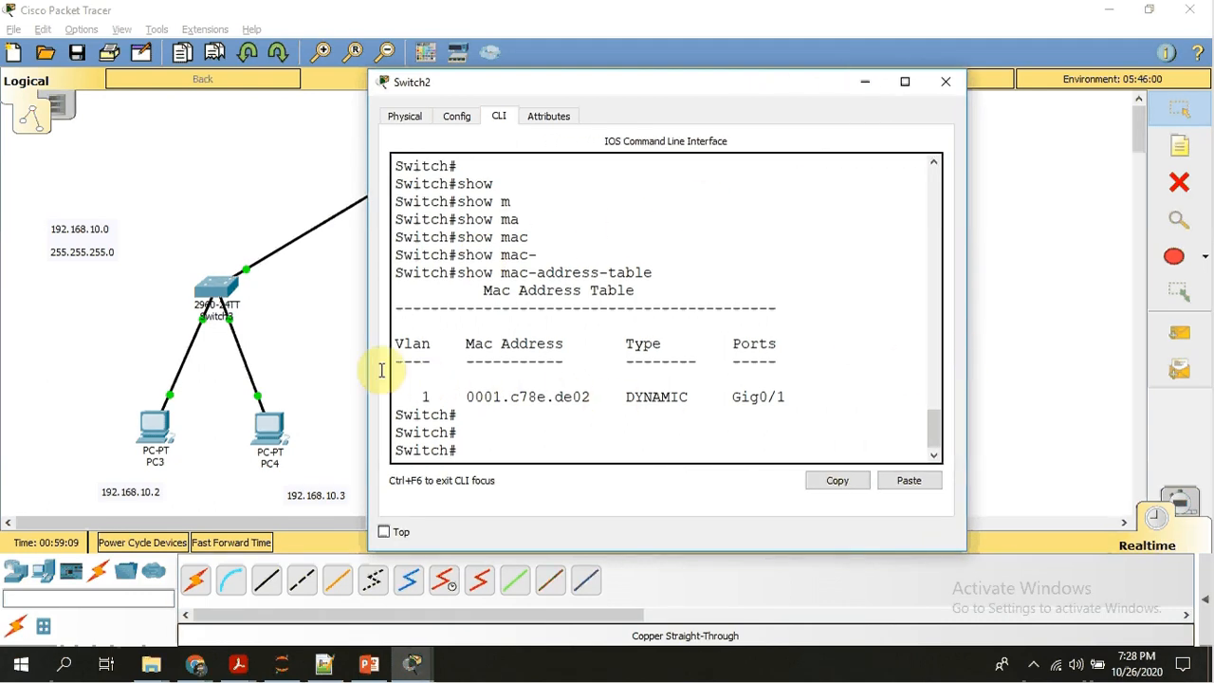
# Switch PC3's IPv4 configuration to DHCP so it requests its address, and return to the topology.
pyautogui.click(336, 339)
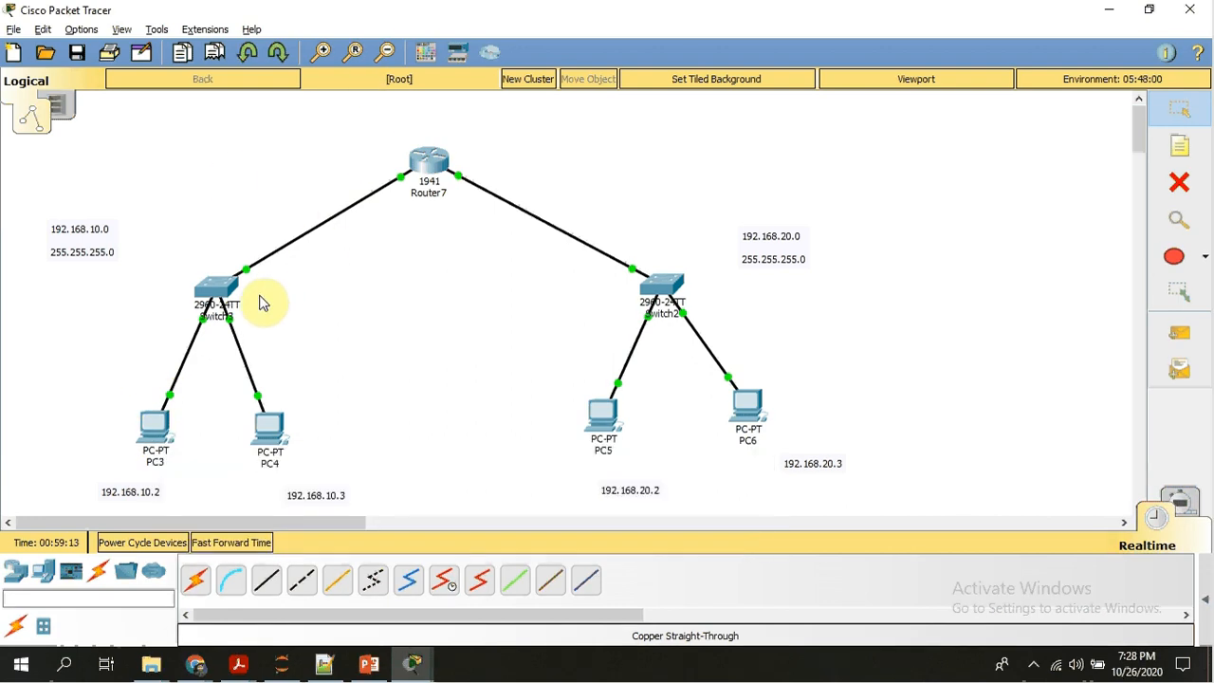
pyautogui.click(150, 425)
pyautogui.click(369, 117)
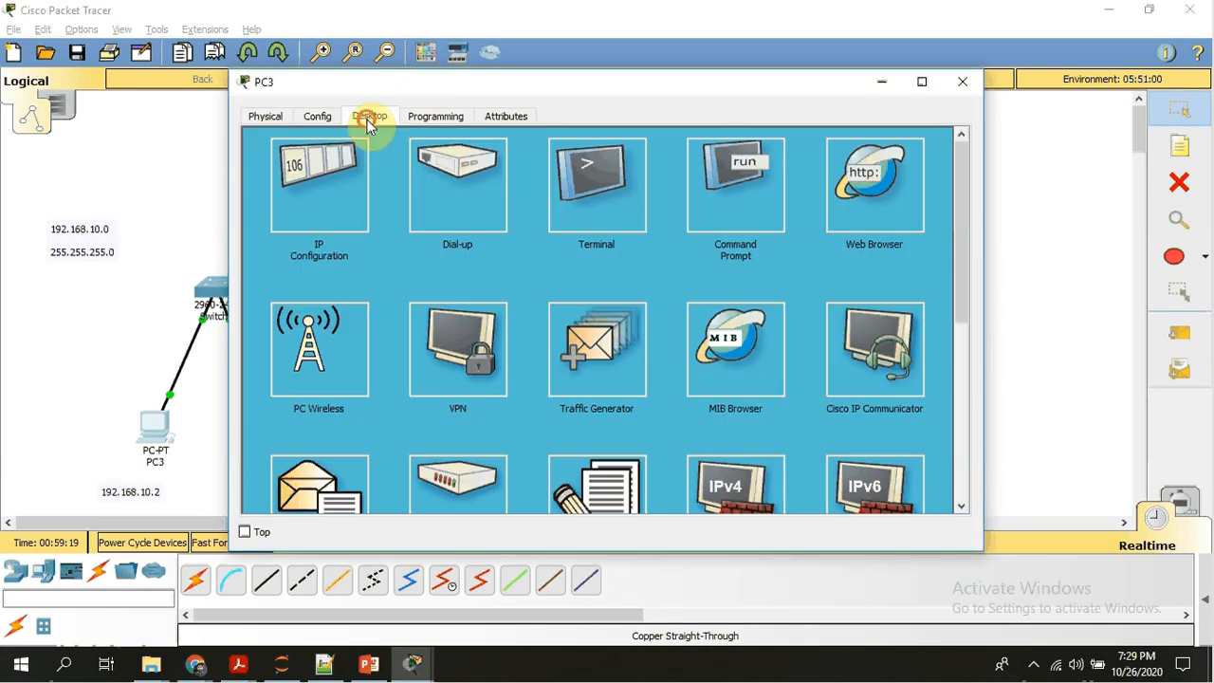
pyautogui.click(324, 201)
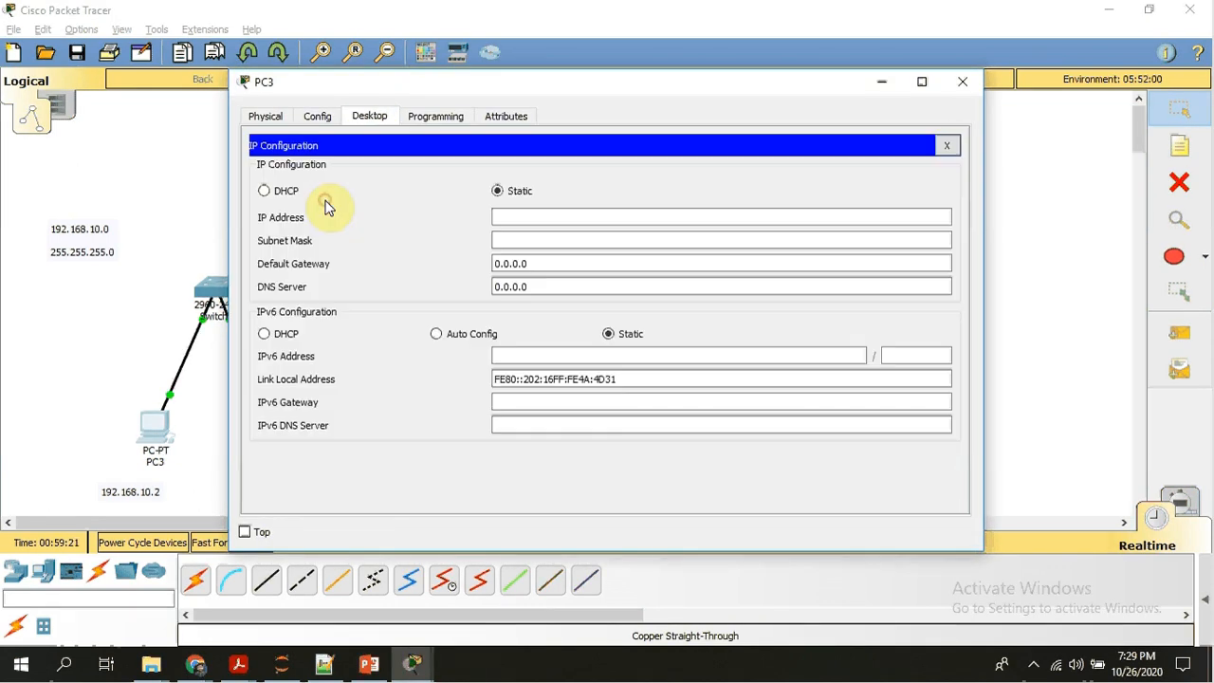
pyautogui.click(265, 195)
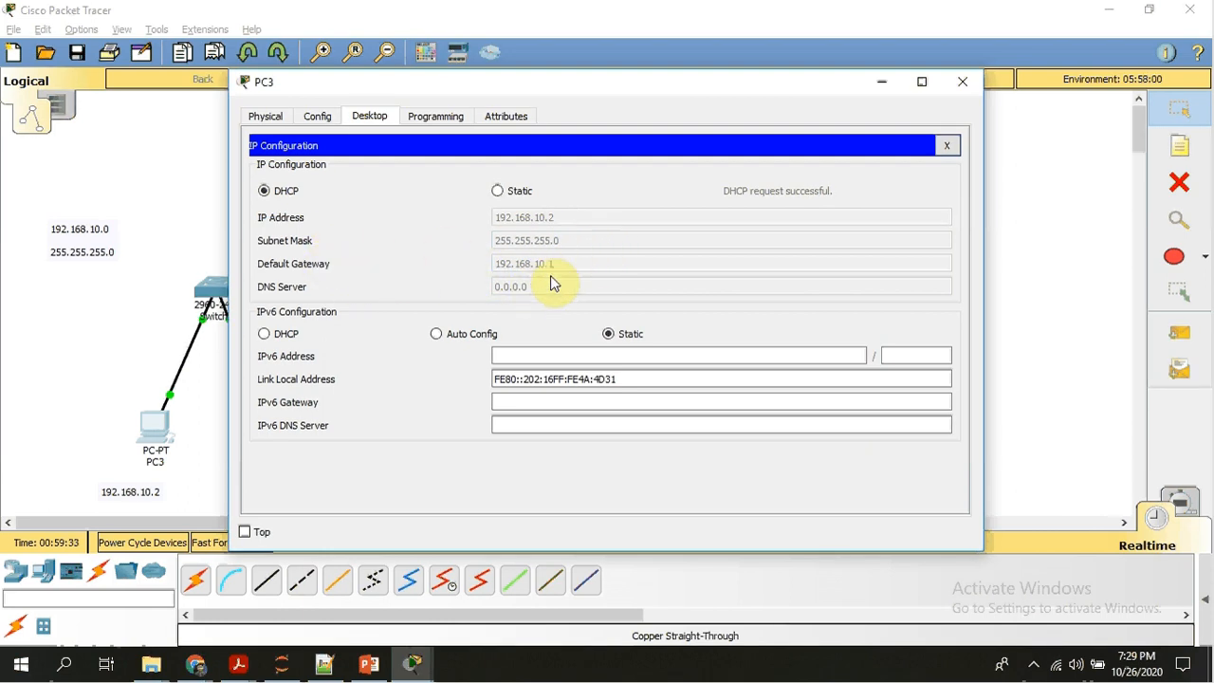
pyautogui.click(159, 358)
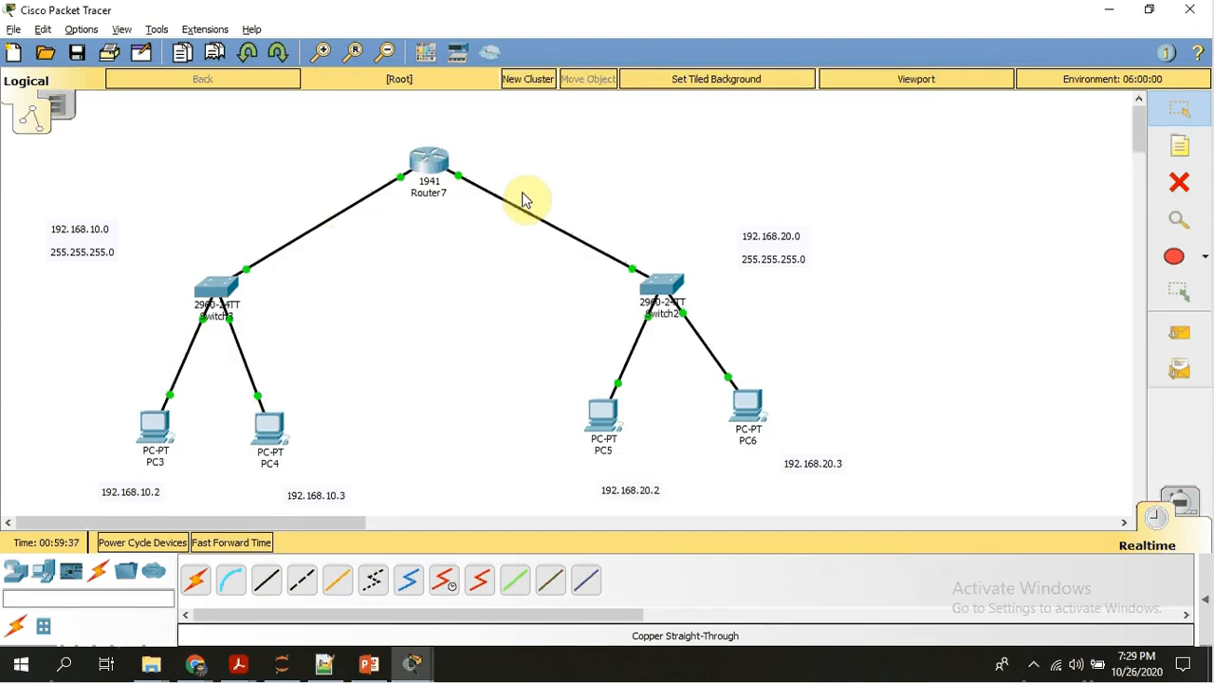
# View Router7's command-line output and PC4's device window, returning to the topology each time.
pyautogui.click(431, 162)
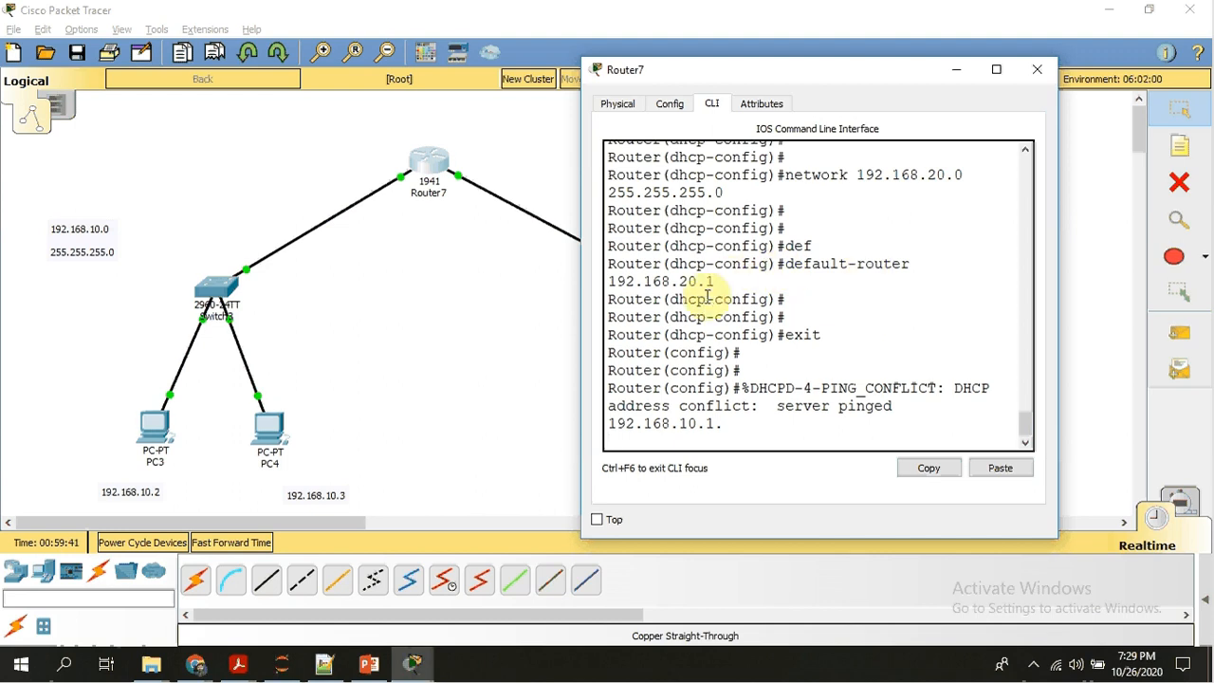
pyautogui.click(456, 354)
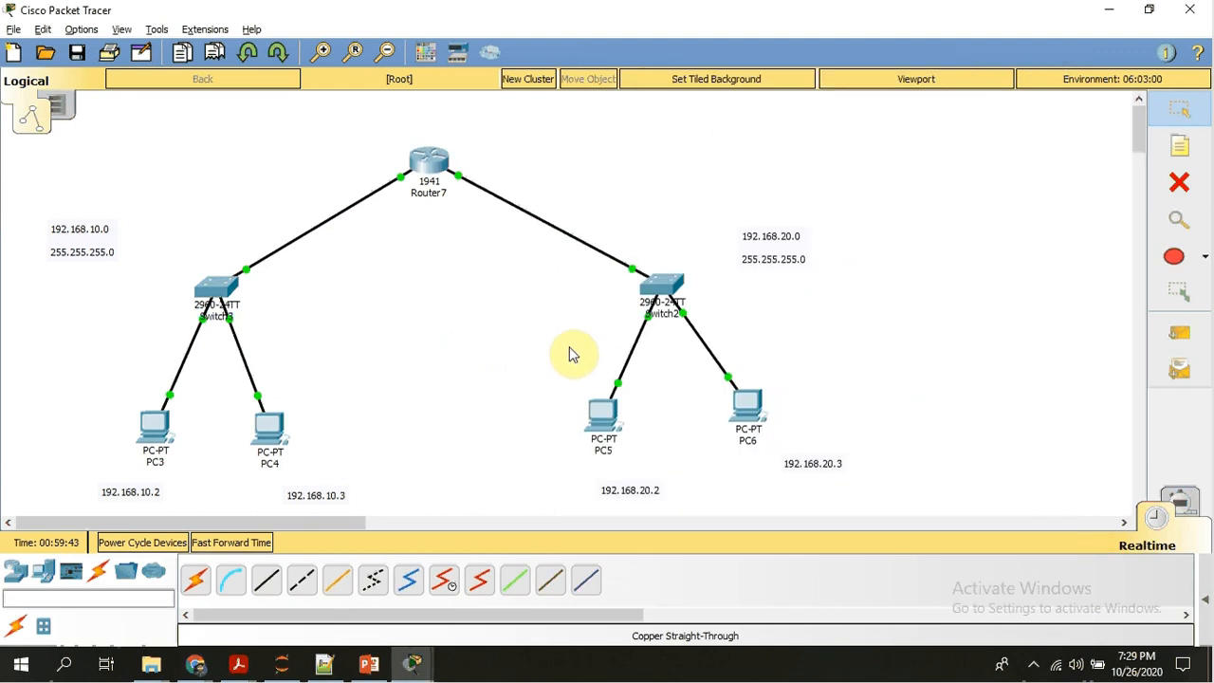
pyautogui.click(268, 425)
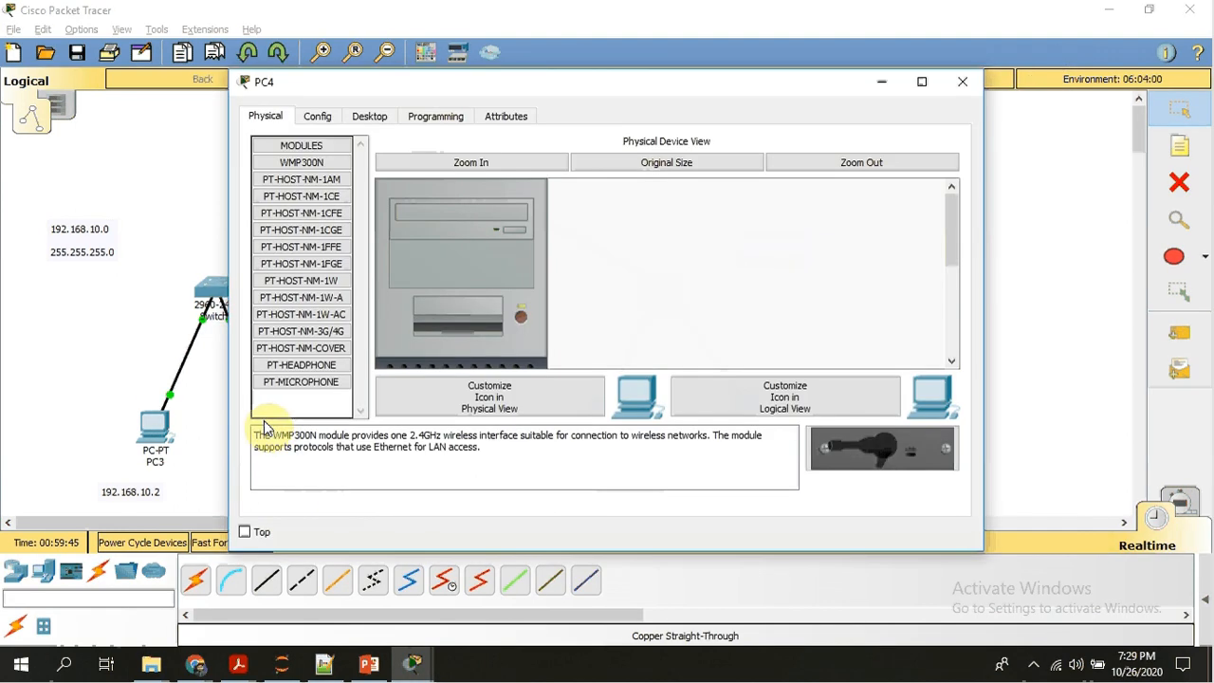
pyautogui.click(130, 354)
# Display Switch3's MAC address table with show mac-address-table, clearing the mistyped config command from the prompt first.
pyautogui.click(220, 301)
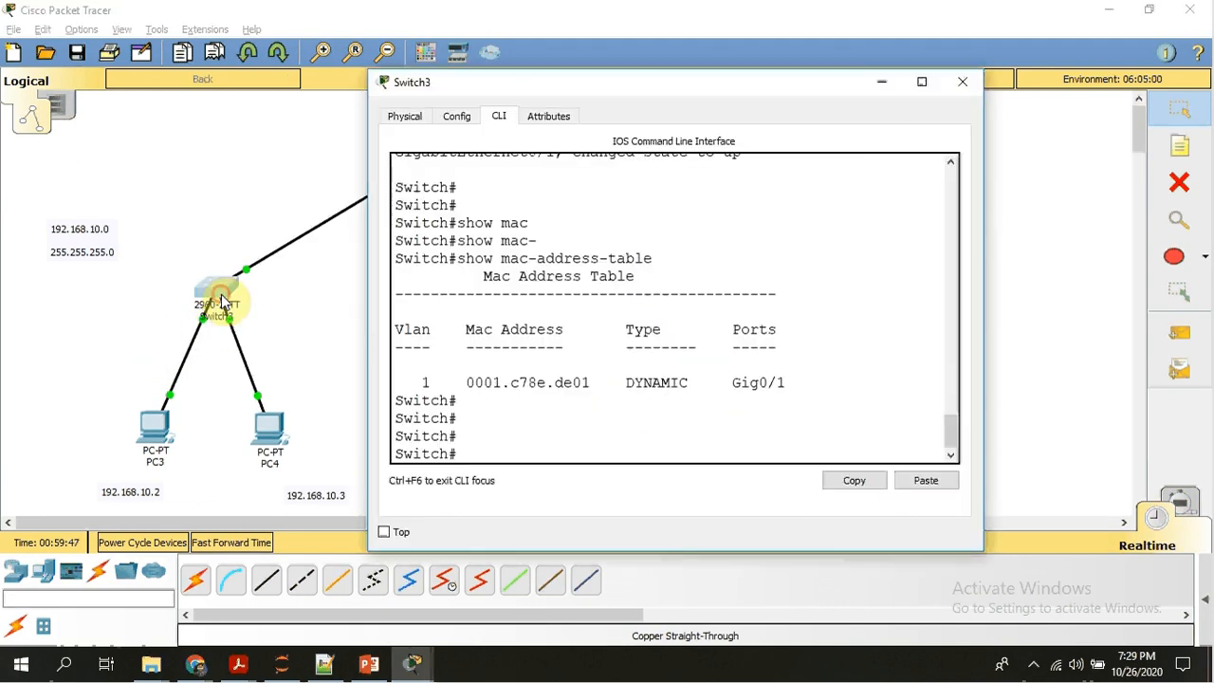
pyautogui.write('config')
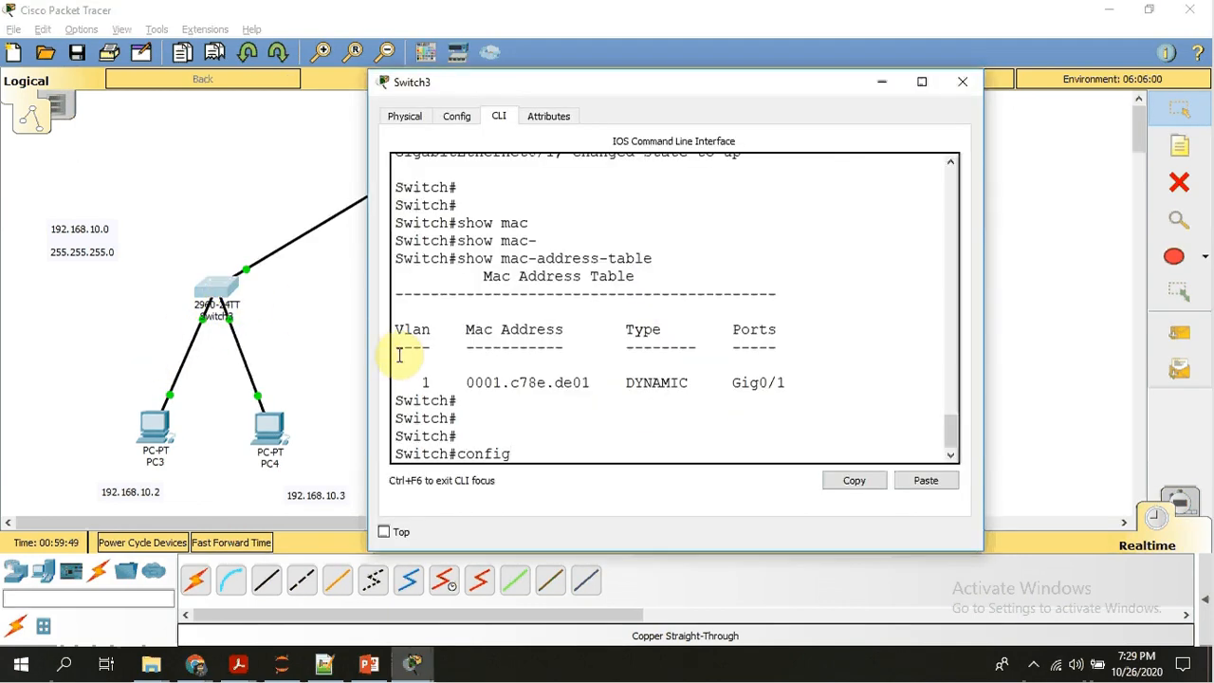
pyautogui.press('BackSpace')
pyautogui.press('BackSpace')
pyautogui.press('BackSpace')
pyautogui.press('BackSpace')
pyautogui.press('BackSpace')
pyautogui.press('BackSpace')
pyautogui.write('en')
pyautogui.press('Tab')
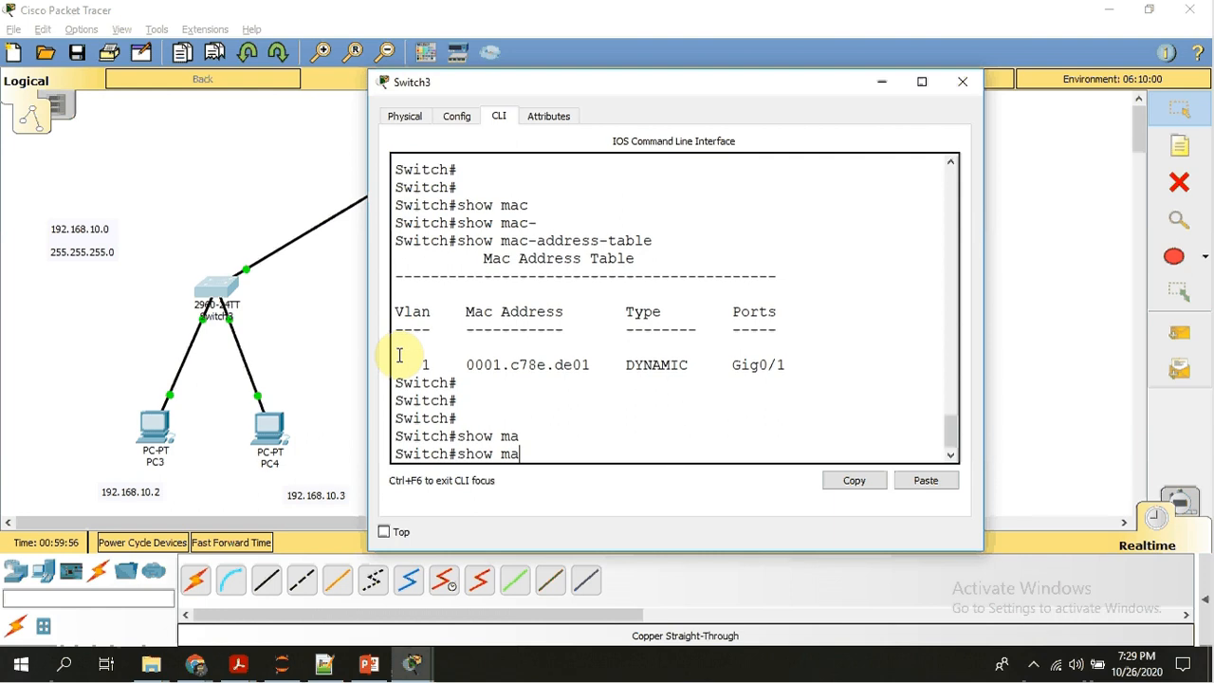
pyautogui.write('-')
pyautogui.press('Tab')
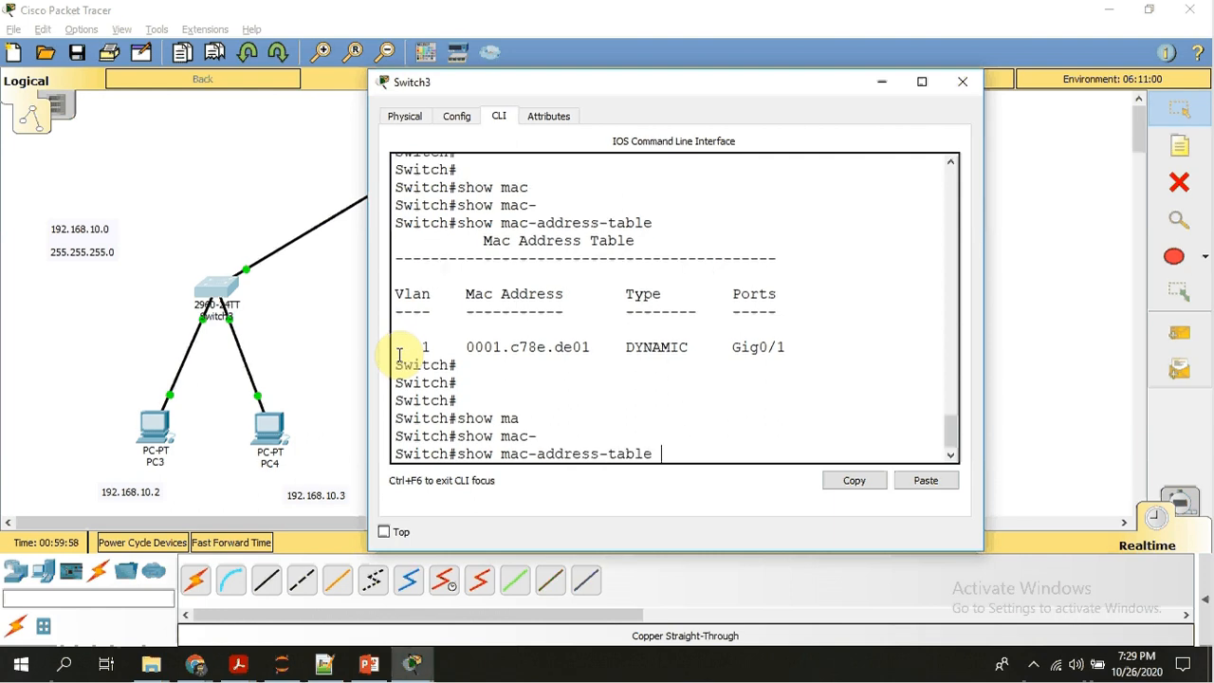
pyautogui.press('Return')
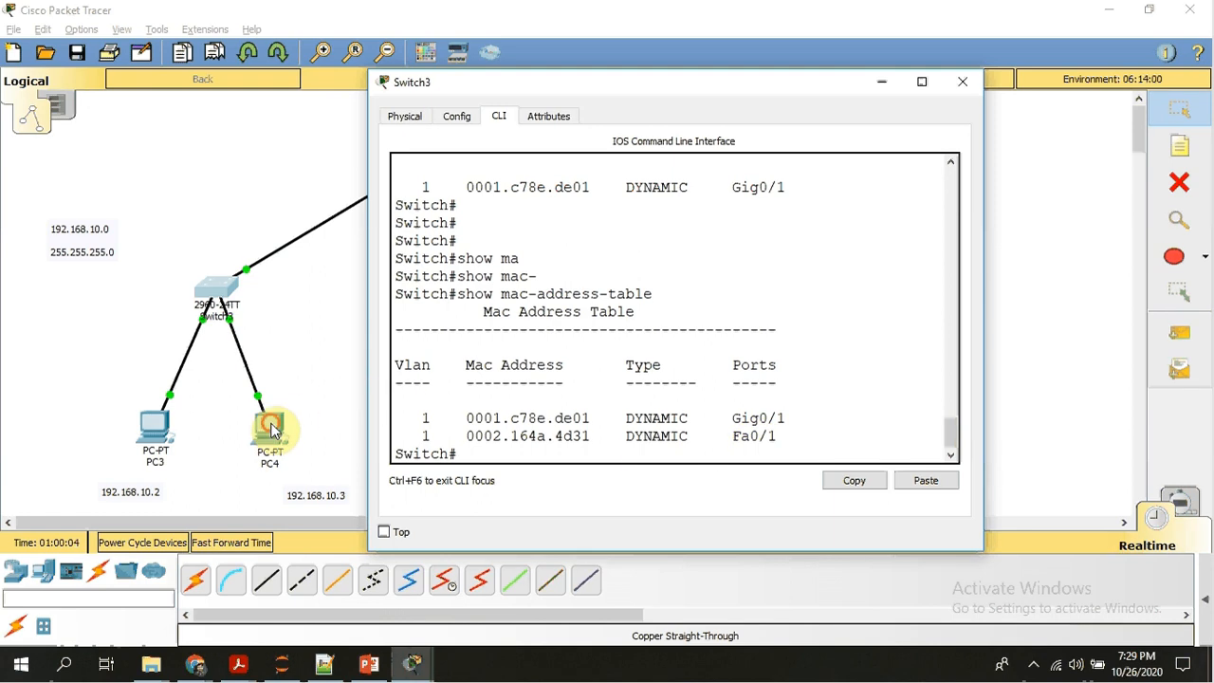
# Switch PC4's IPv4 configuration to DHCP so it requests its address, and leave its window.
pyautogui.click(272, 430)
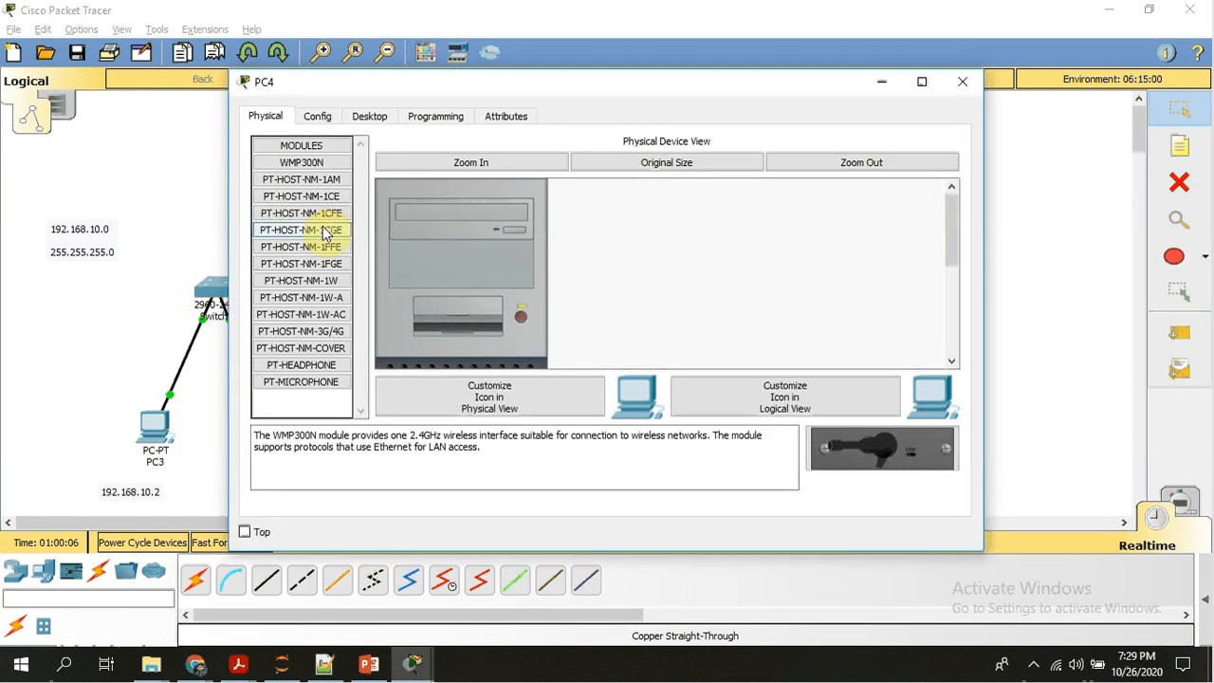
pyautogui.click(319, 115)
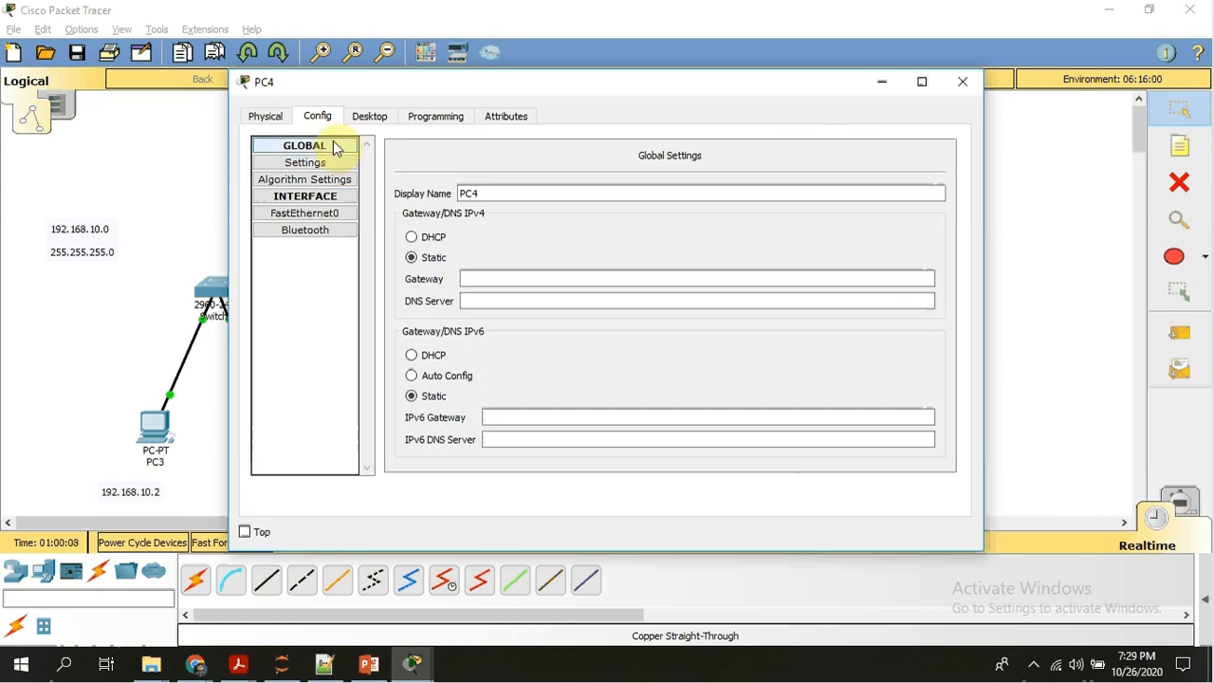
pyautogui.click(365, 127)
pyautogui.click(322, 176)
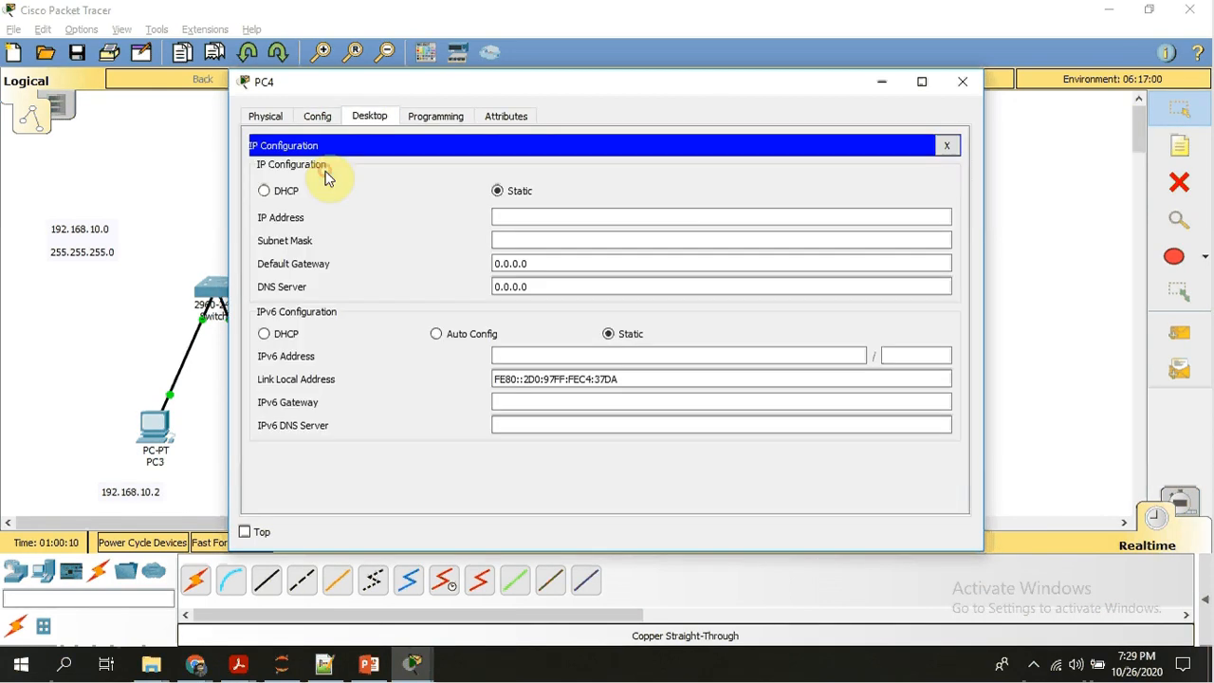
pyautogui.click(269, 191)
pyautogui.click(195, 217)
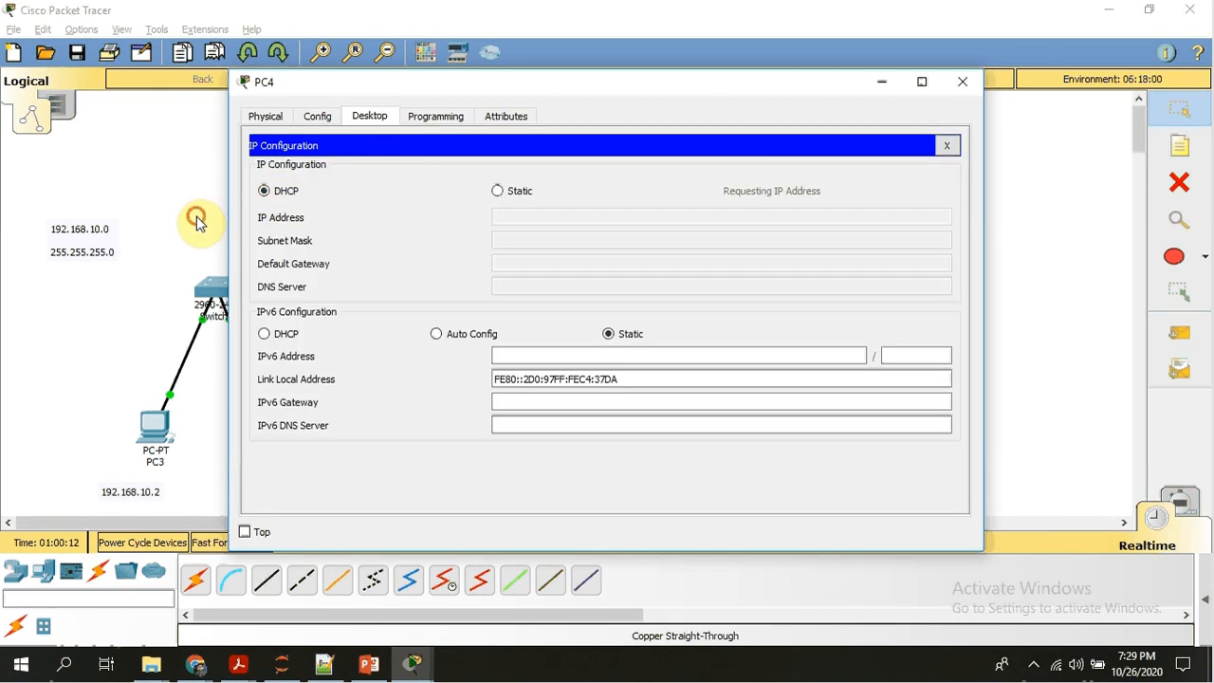
# Rerun show mac-address-table on Switch3 and highlight the port and MAC address of the Fa0/2 entry.
pyautogui.click(217, 290)
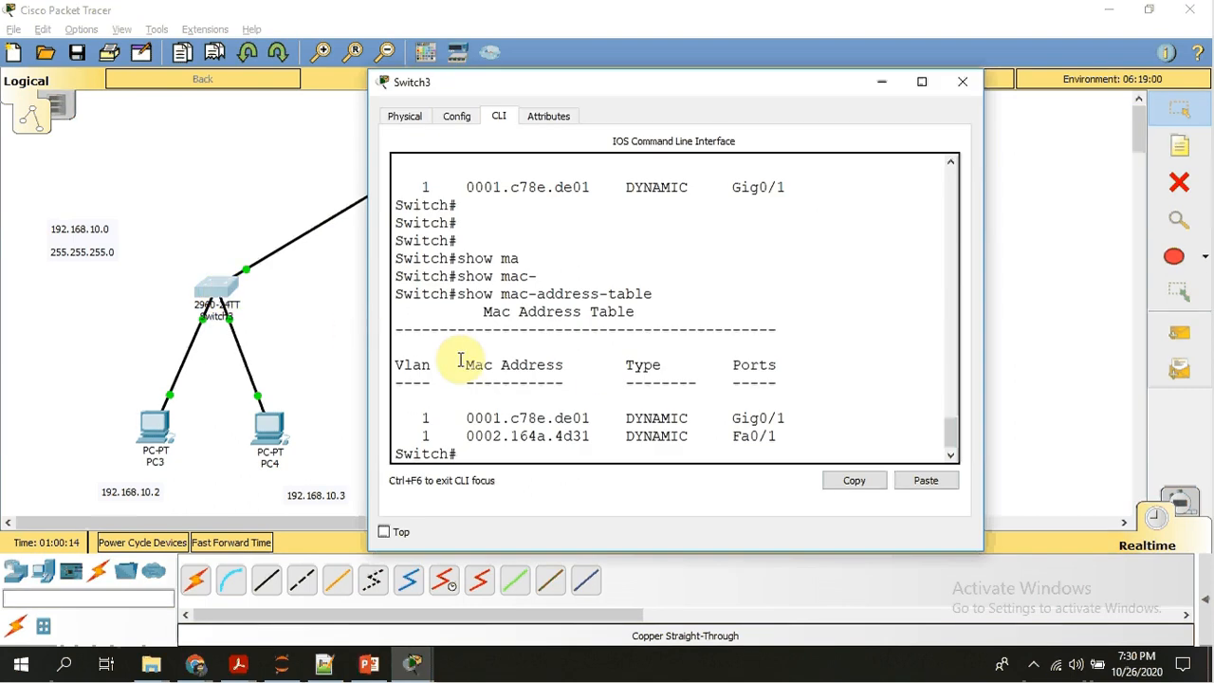
pyautogui.press('Up')
pyautogui.press('Return')
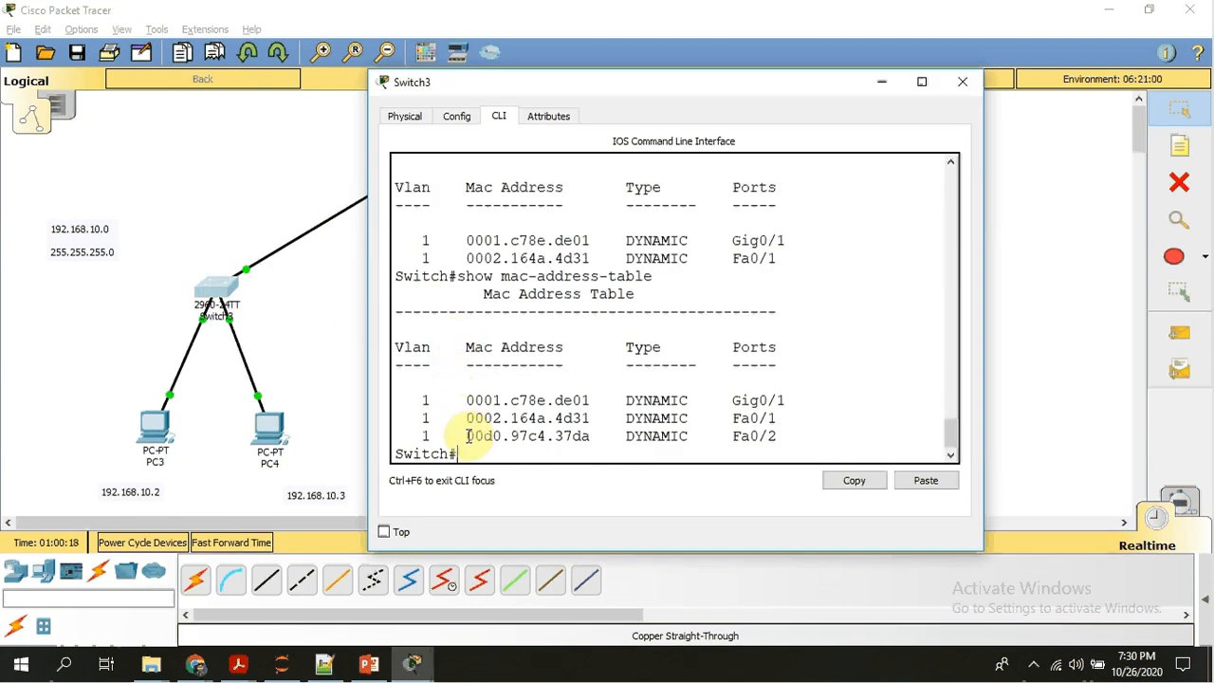
pyautogui.moveTo(467, 436); pyautogui.dragTo(779, 435)
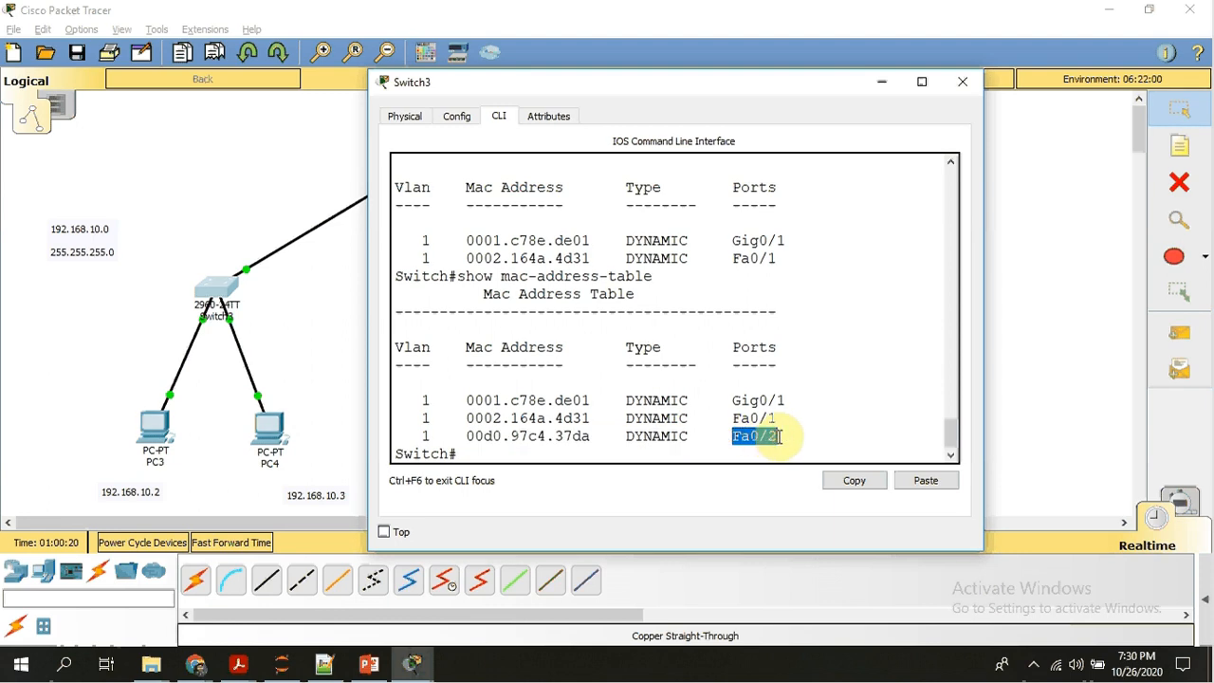
pyautogui.moveTo(467, 436); pyautogui.dragTo(581, 442)
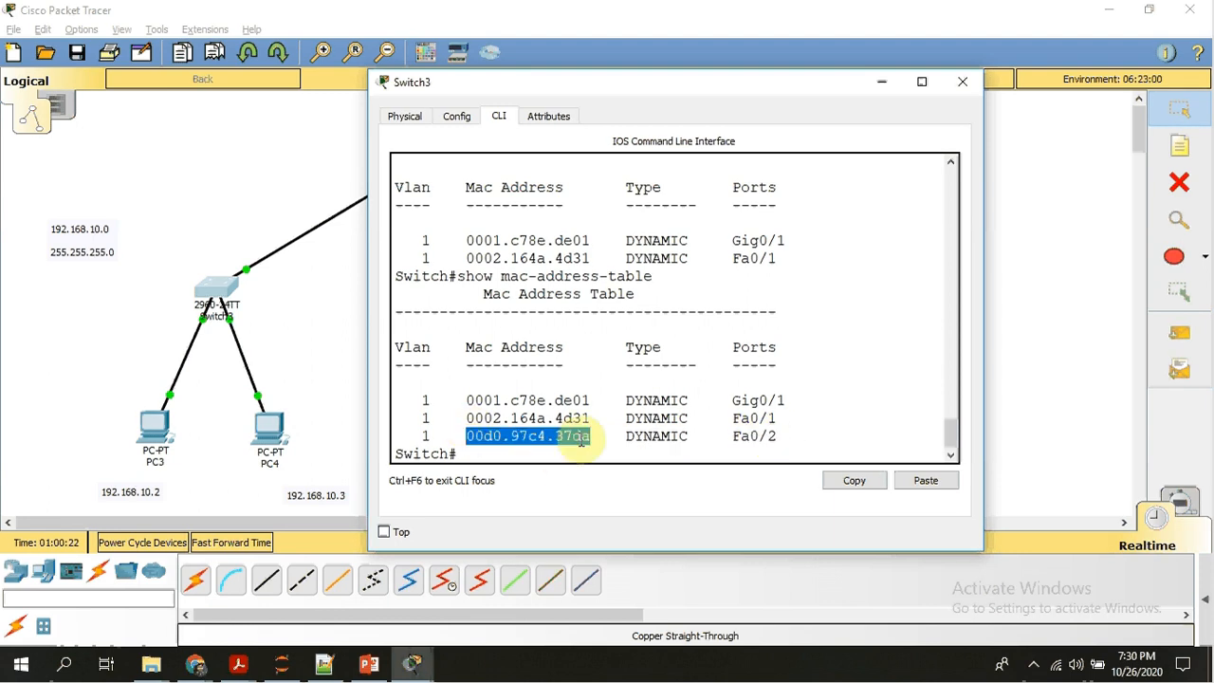
pyautogui.click(335, 411)
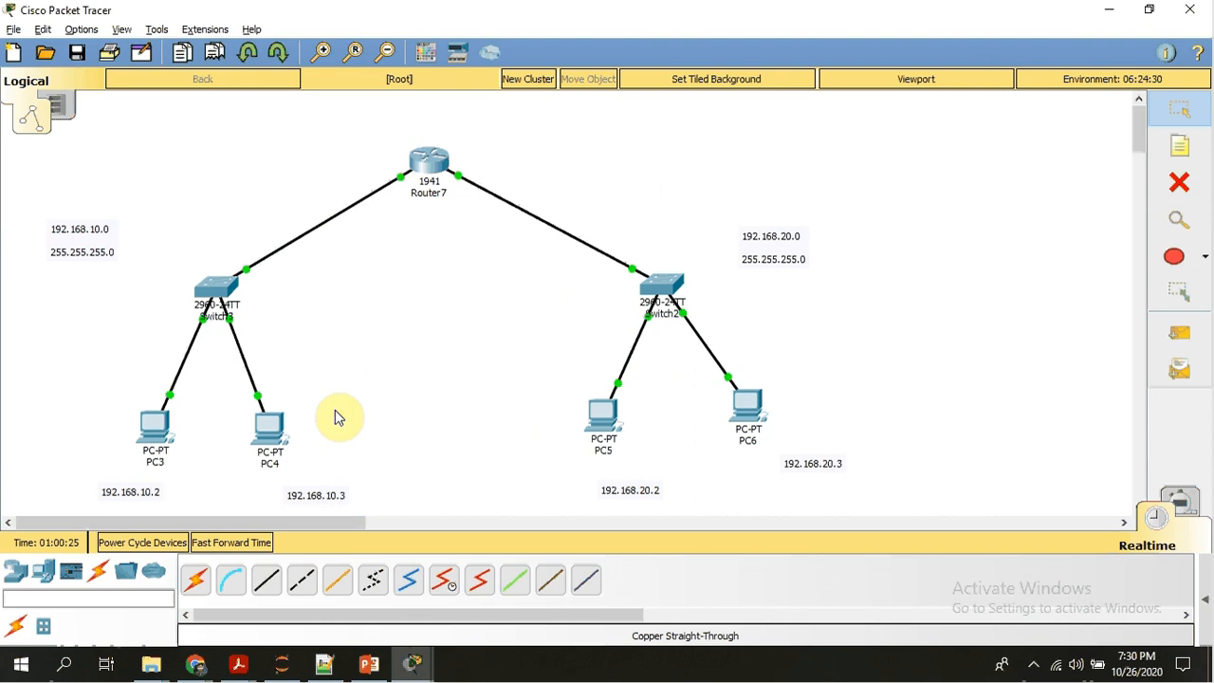
# Switch PC5's IPv4 configuration to DHCP so it requests its address, and return to the topology.
pyautogui.click(662, 289)
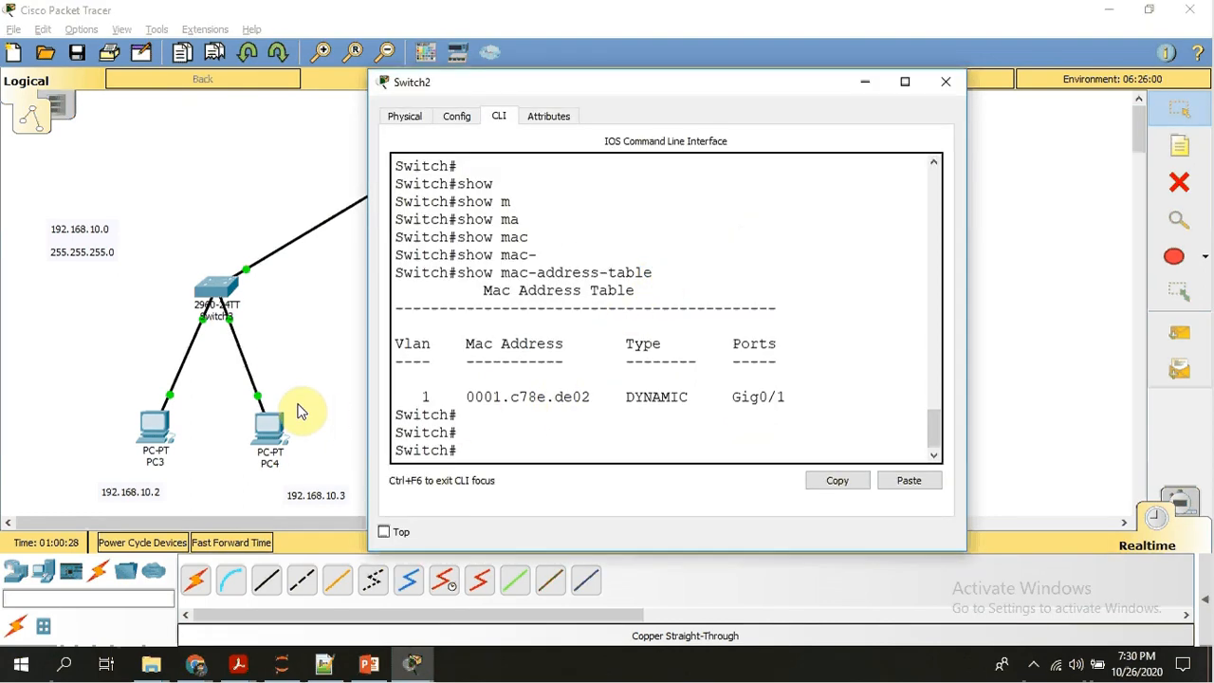
pyautogui.moveTo(297, 411); pyautogui.dragTo(595, 417)
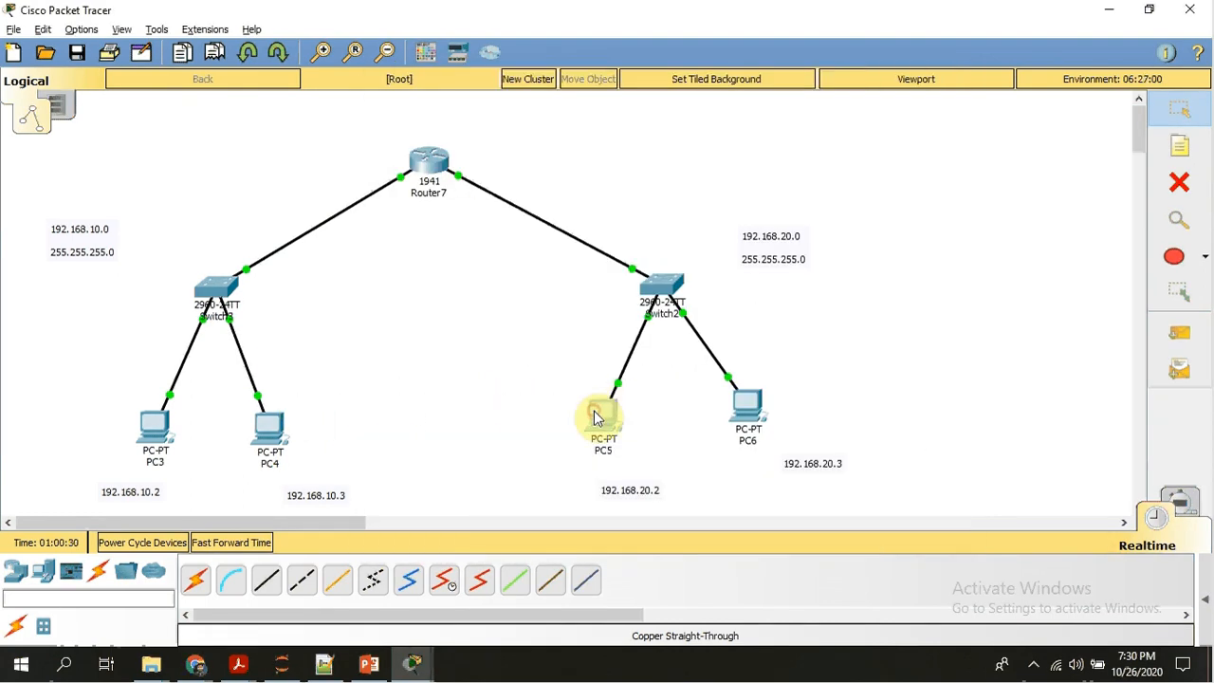
pyautogui.click(595, 417)
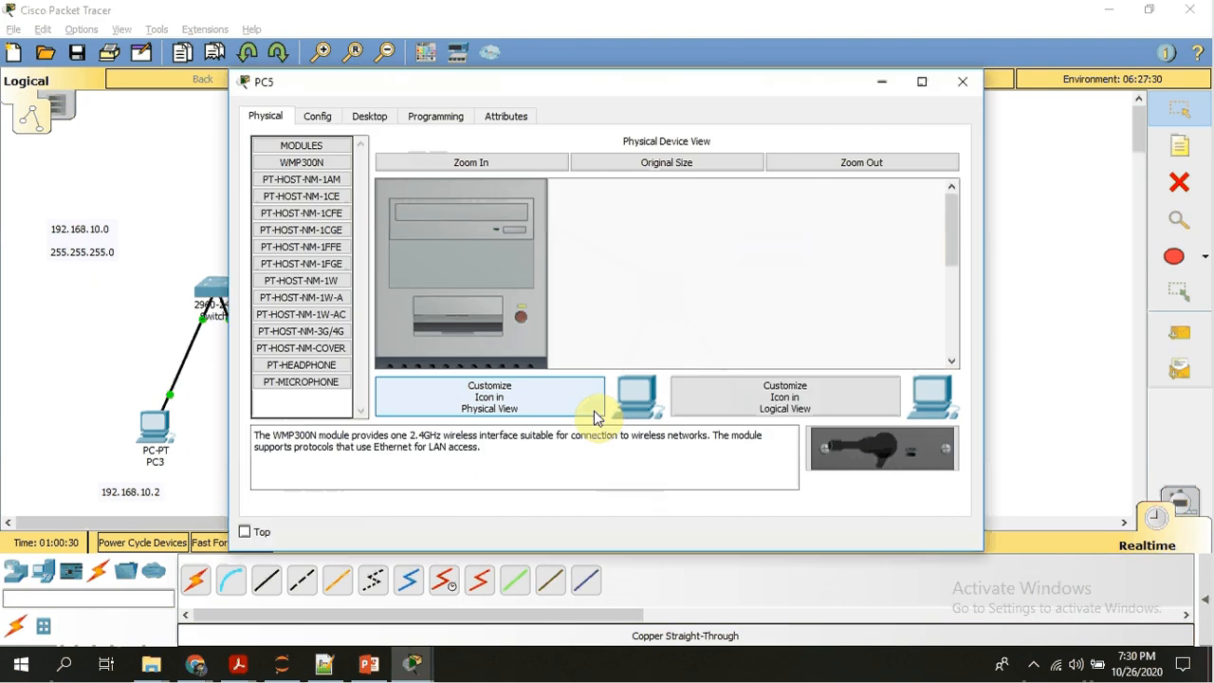
pyautogui.click(384, 117)
pyautogui.click(328, 193)
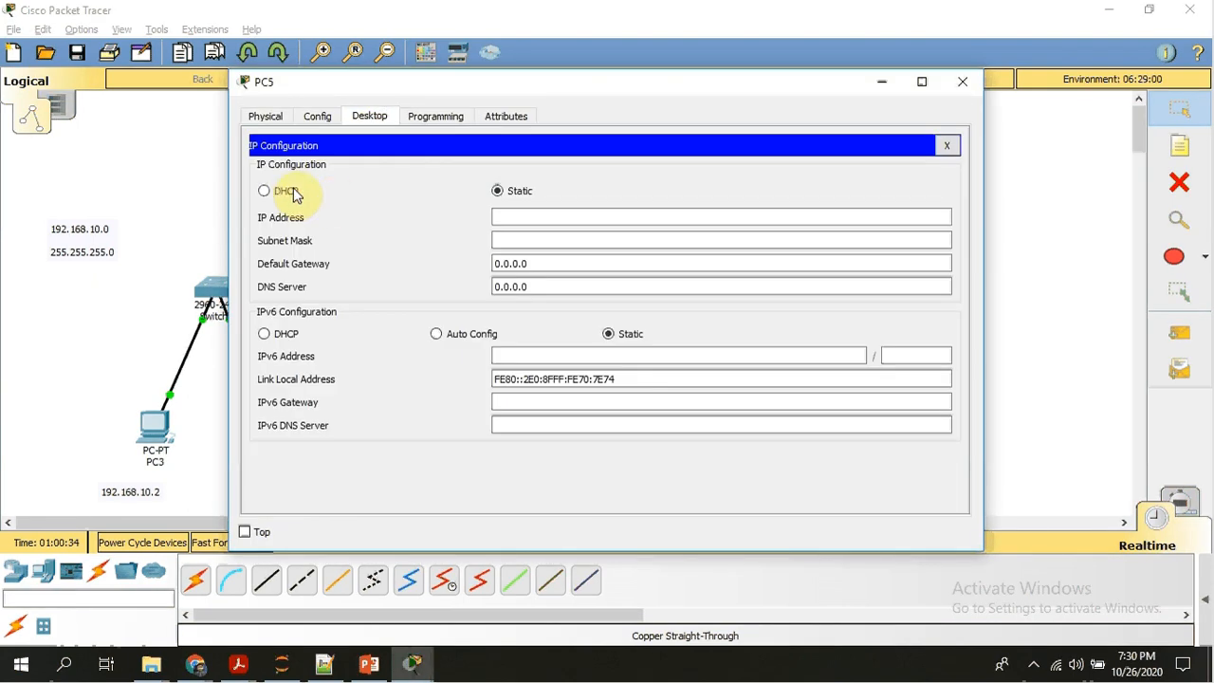
pyautogui.click(285, 191)
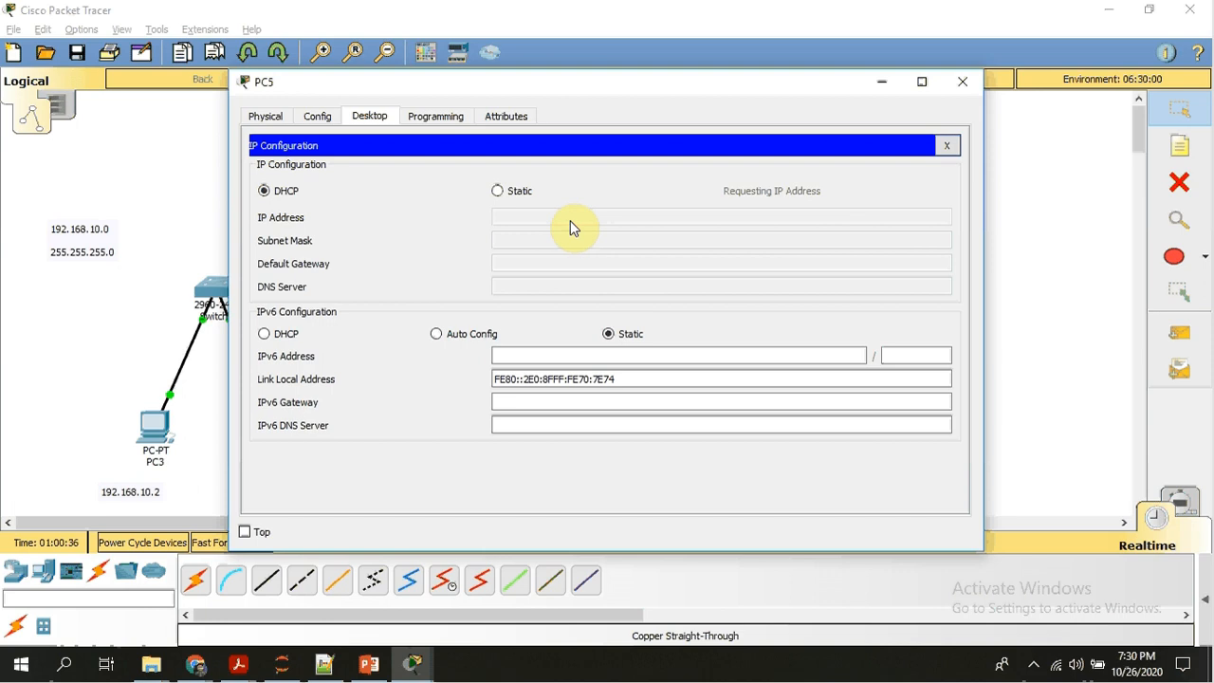
pyautogui.click(116, 396)
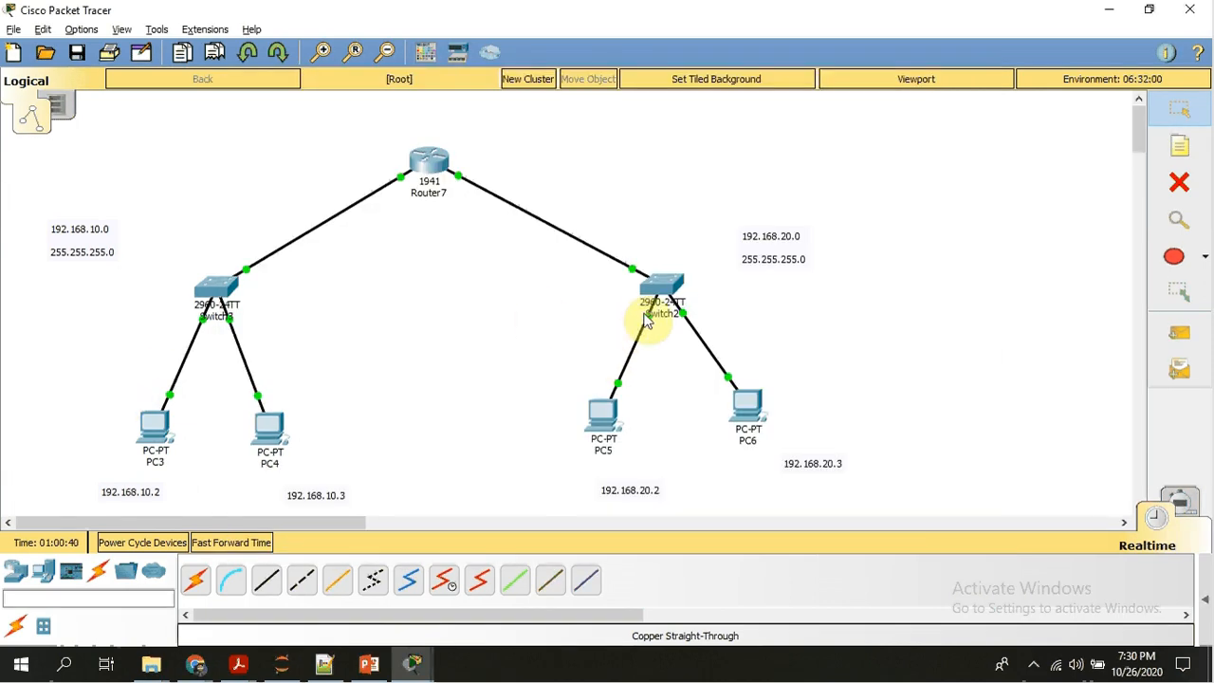
# Rerun show mac-address-table on Switch2 and return to the topology.
pyautogui.click(669, 296)
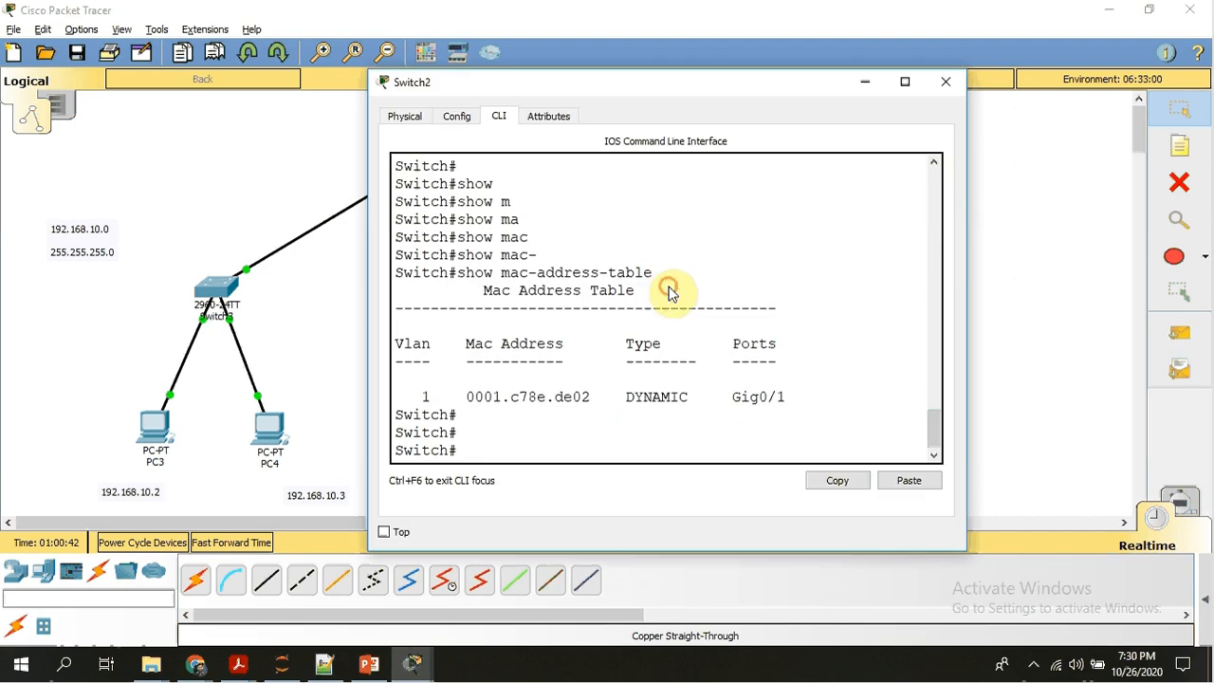
pyautogui.press('Up')
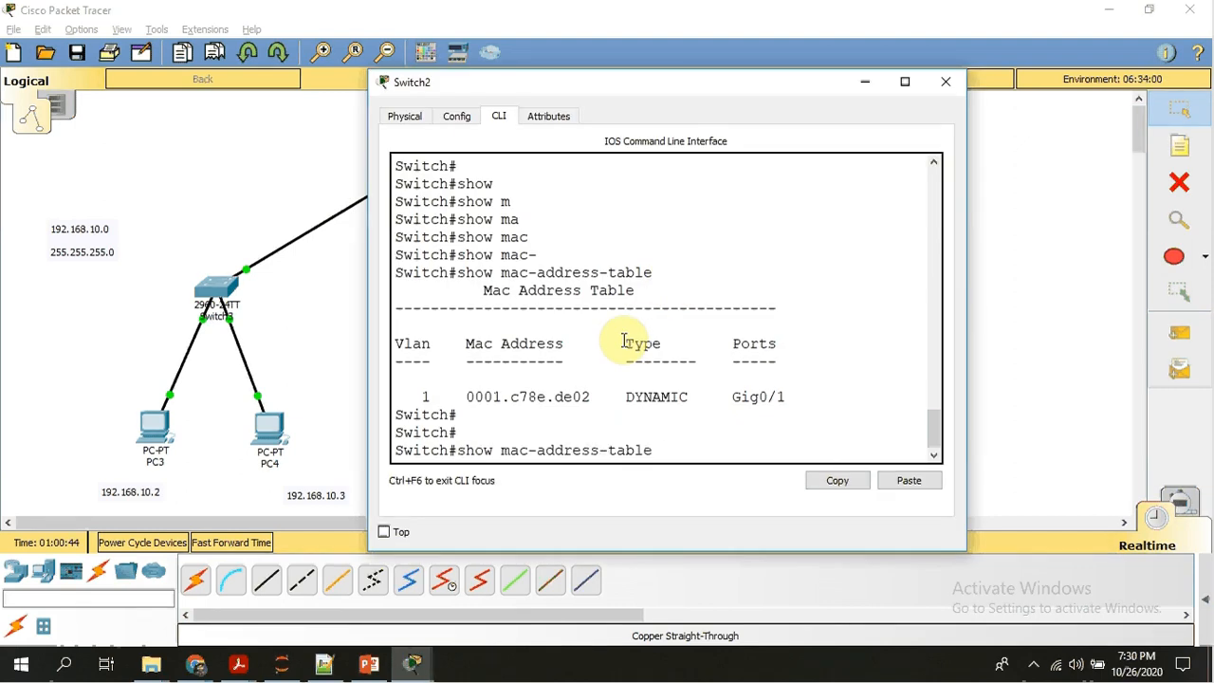
pyautogui.press('Return')
pyautogui.press('Escape')
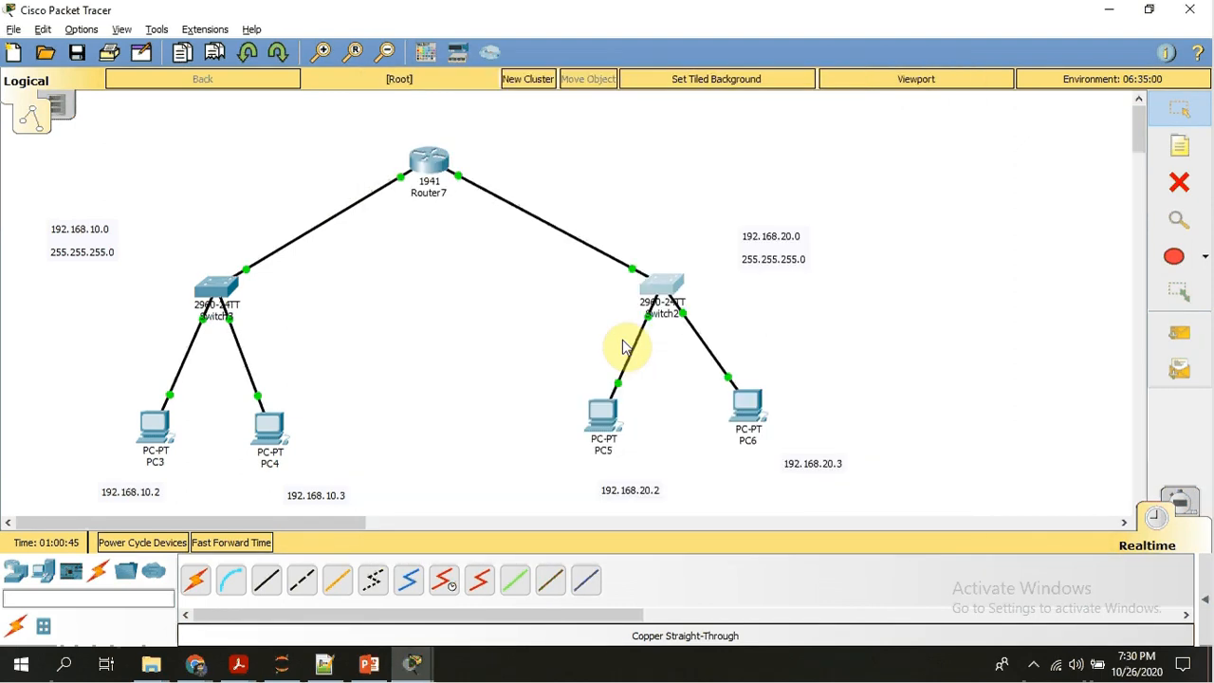
# Switch PC6's IPv4 configuration to DHCP so it requests its address, and return to the topology.
pyautogui.click(750, 402)
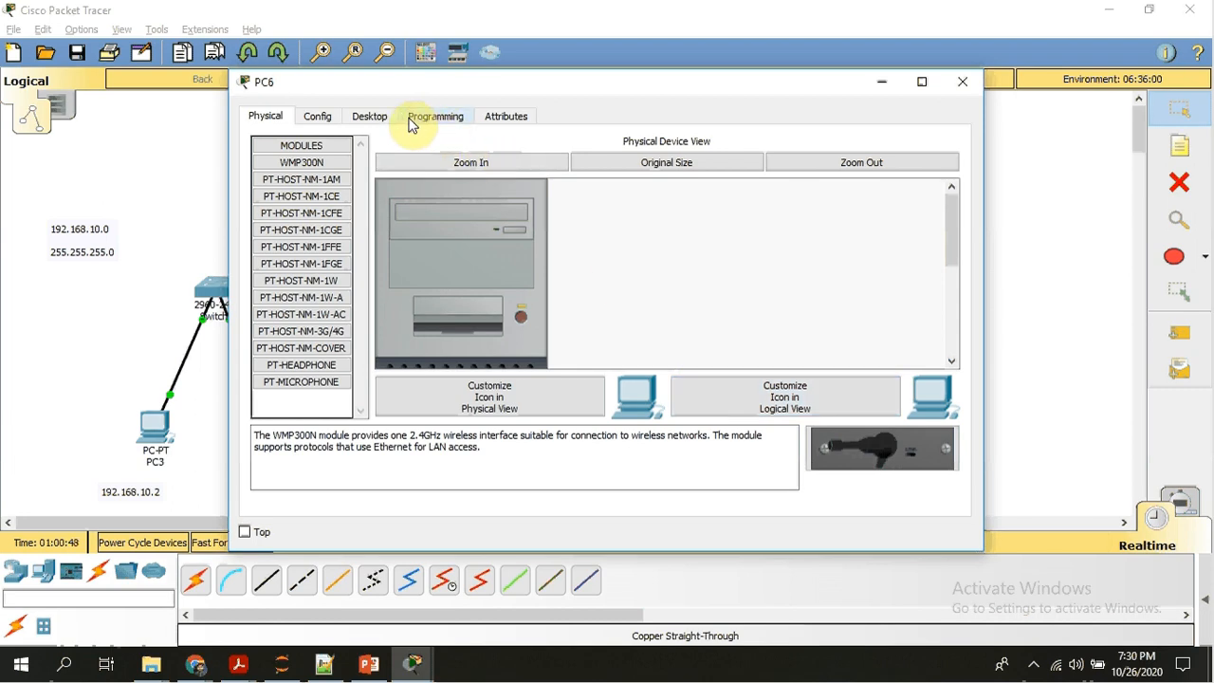
pyautogui.click(377, 118)
pyautogui.click(323, 186)
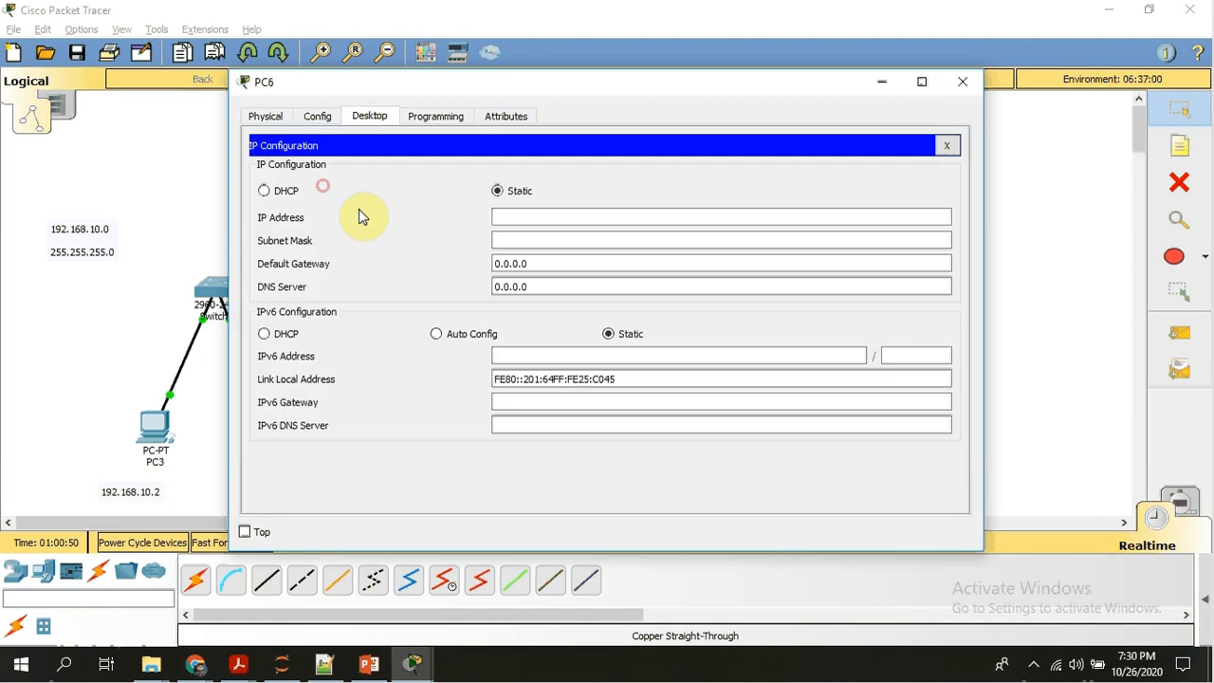
pyautogui.click(287, 194)
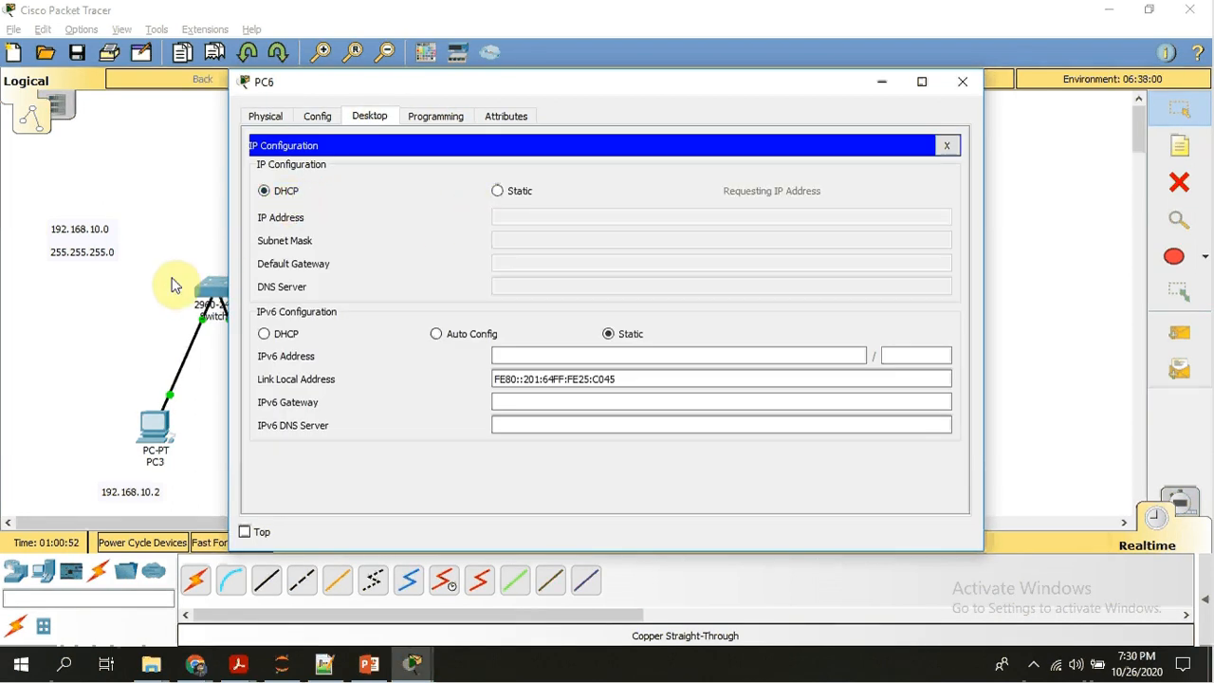
pyautogui.click(112, 323)
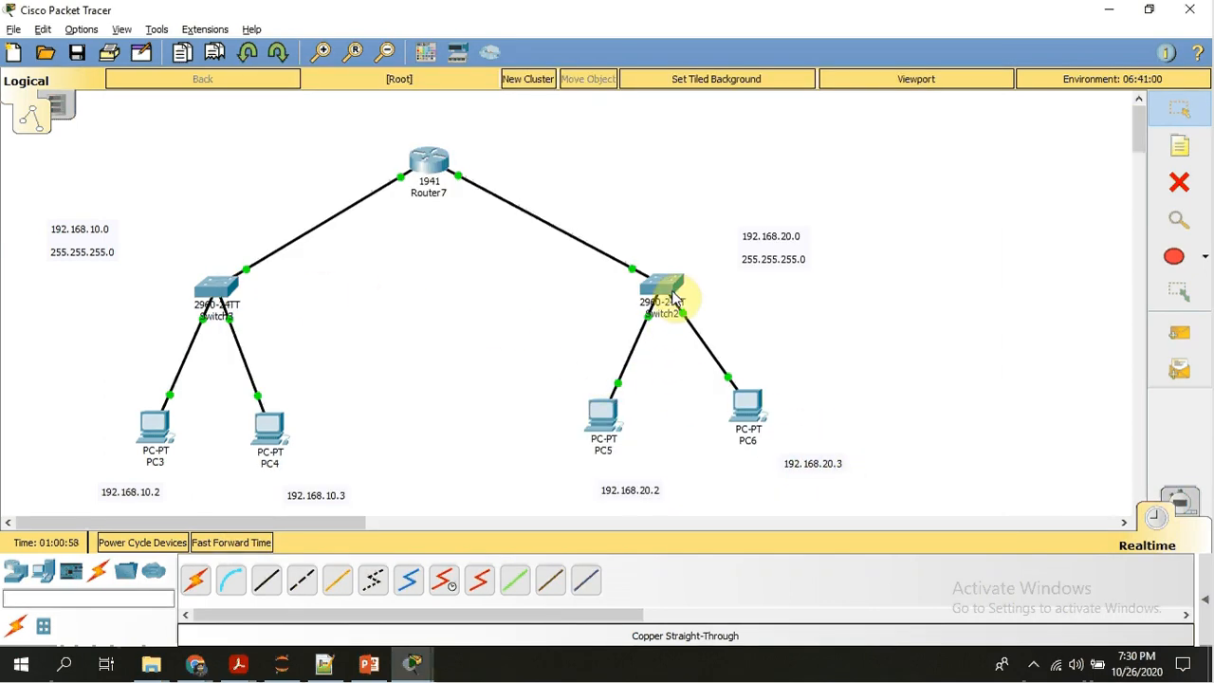
# Check PC6 and PC5's IP configuration, returning to the topology after each.
pyautogui.click(759, 411)
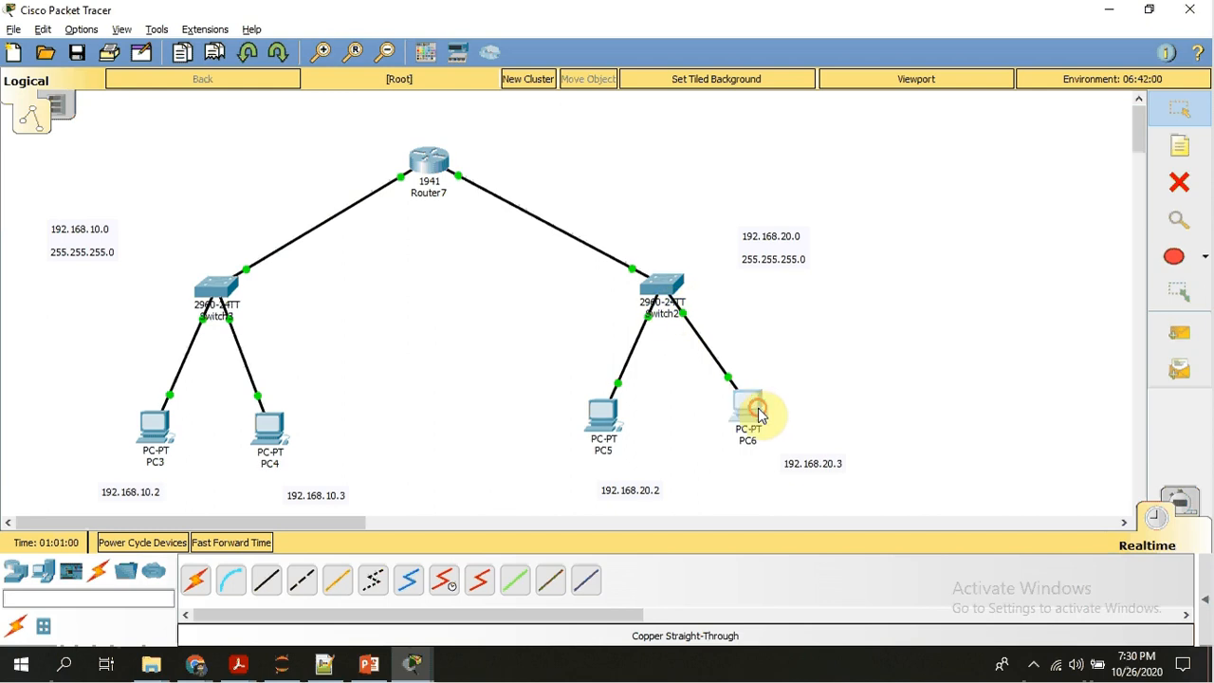
pyautogui.click(1023, 281)
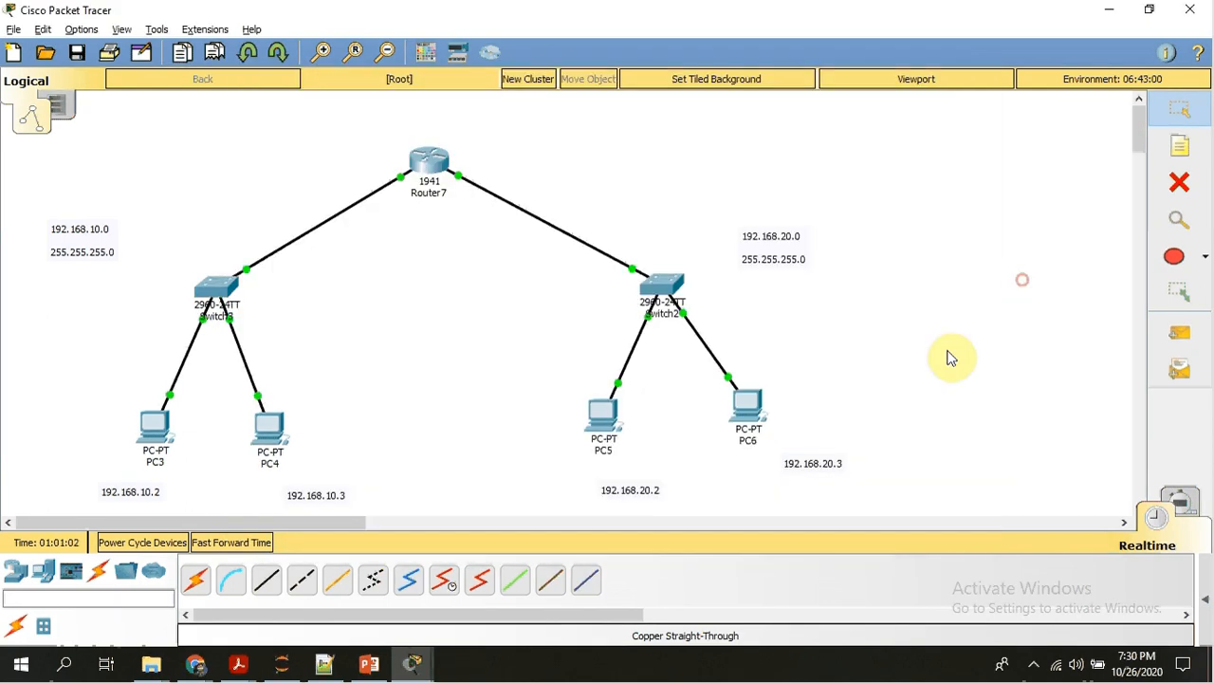
pyautogui.click(602, 417)
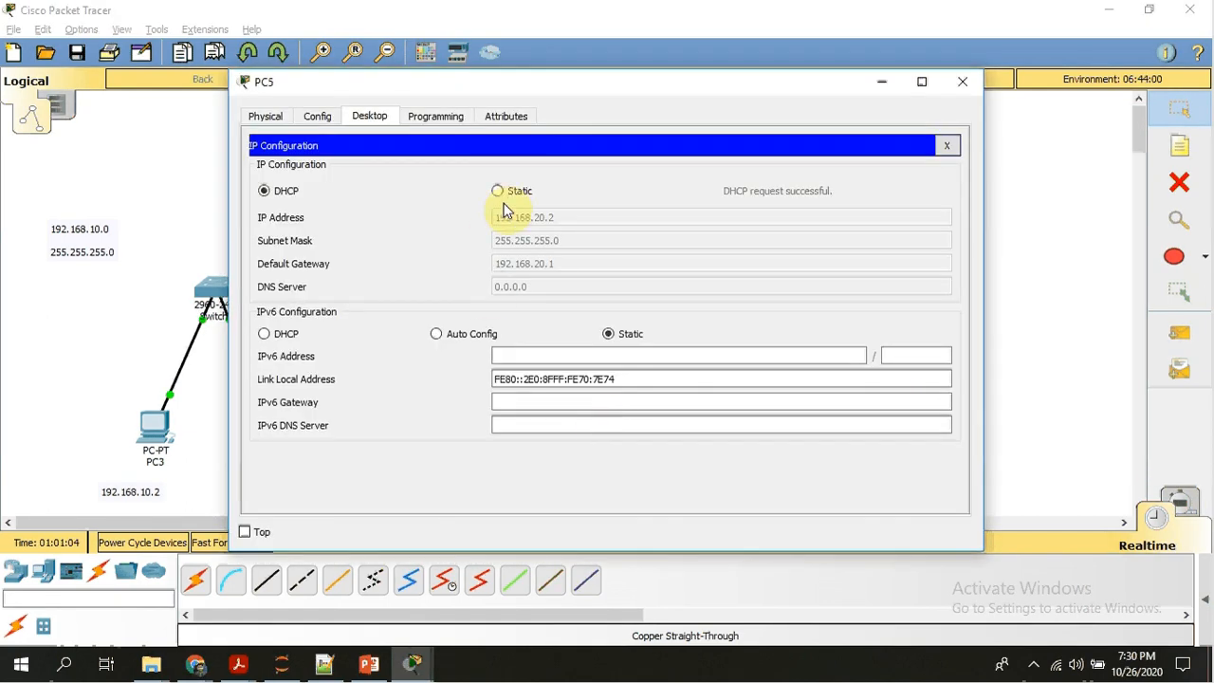
pyautogui.click(1047, 302)
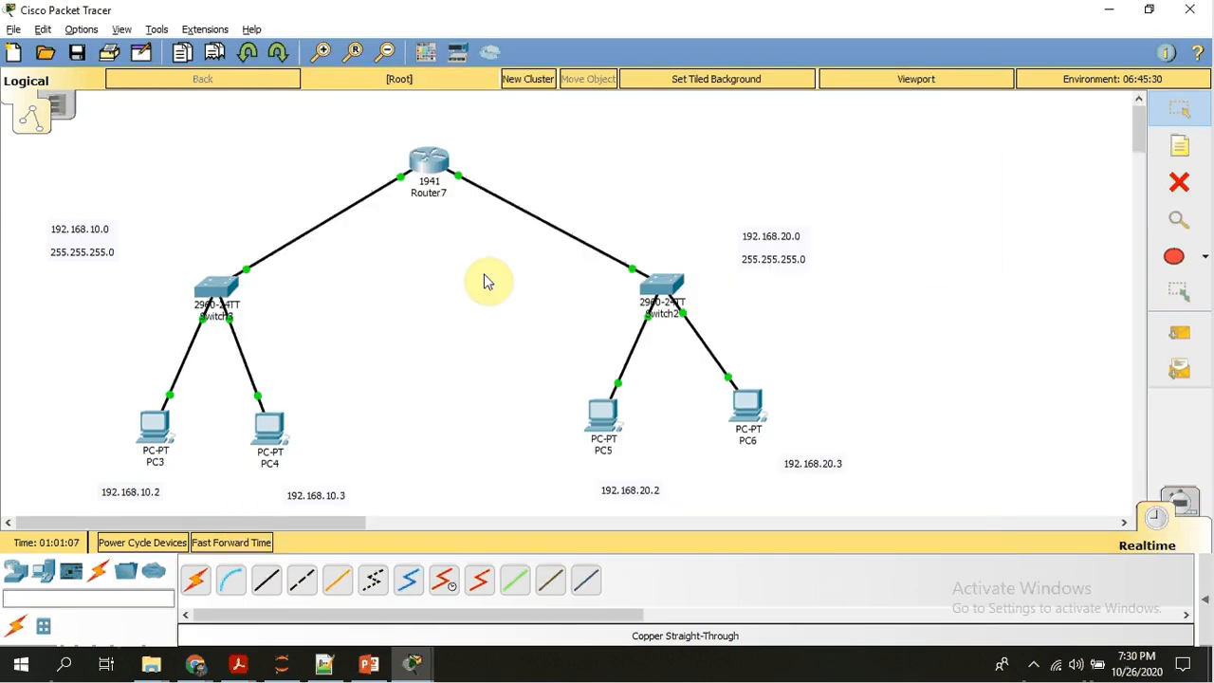
# Ping 192.168.20.2 from PC3's Command Prompt, highlight the replies, and return to the topology.
pyautogui.click(156, 425)
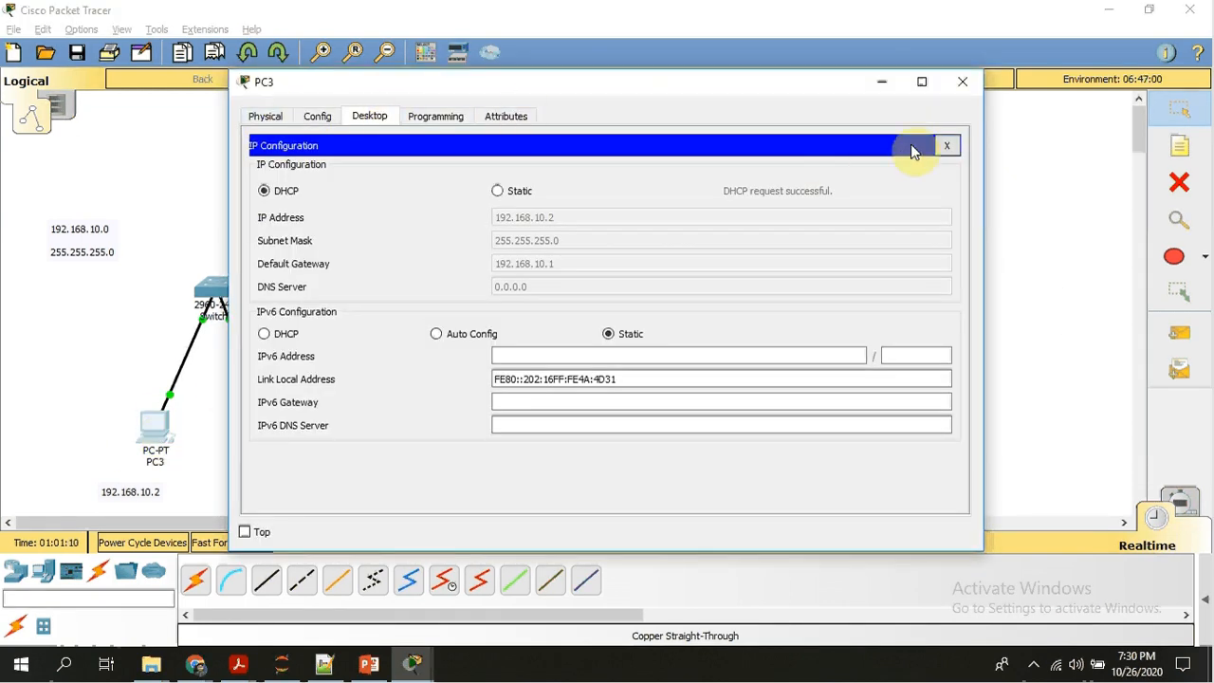
pyautogui.click(952, 148)
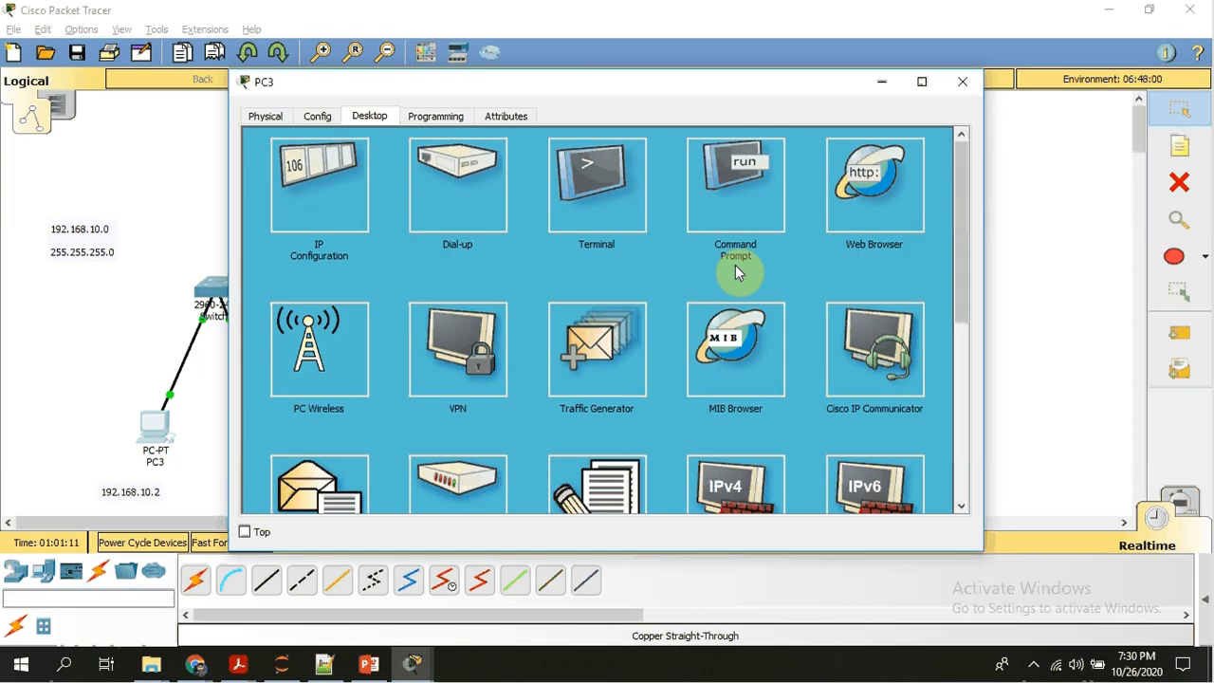
pyautogui.click(743, 176)
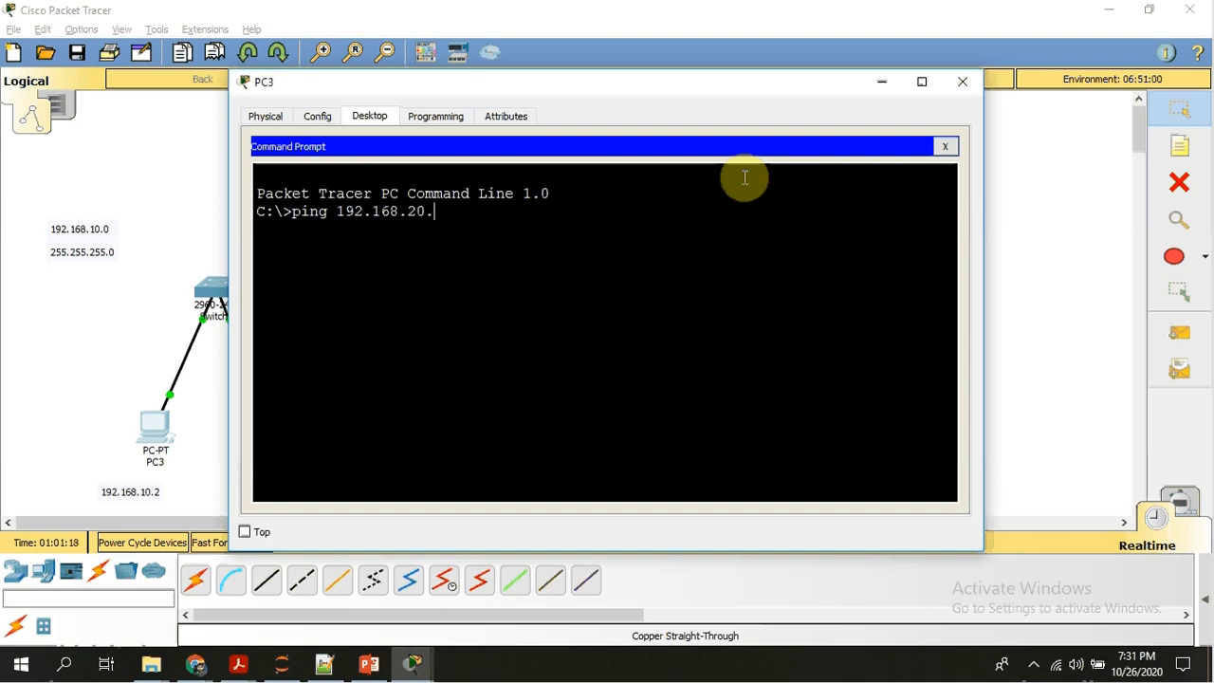
pyautogui.write('2')
pyautogui.press('Return')
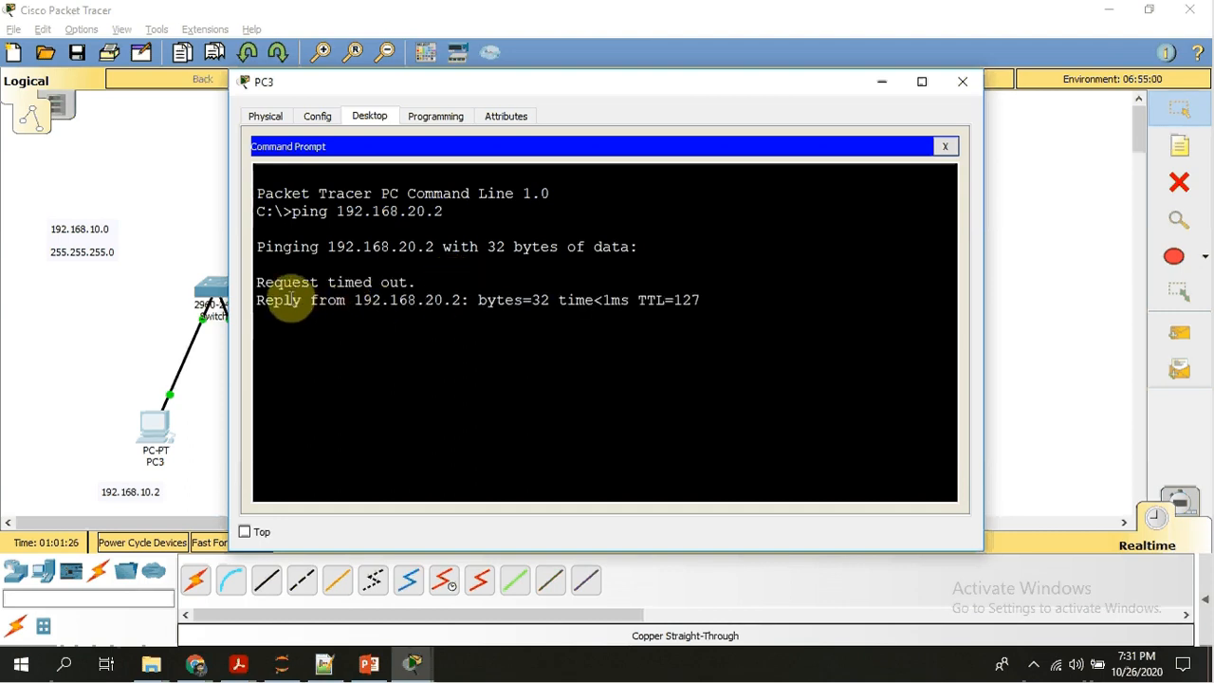
pyautogui.moveTo(257, 281); pyautogui.dragTo(541, 334)
pyautogui.click(466, 306)
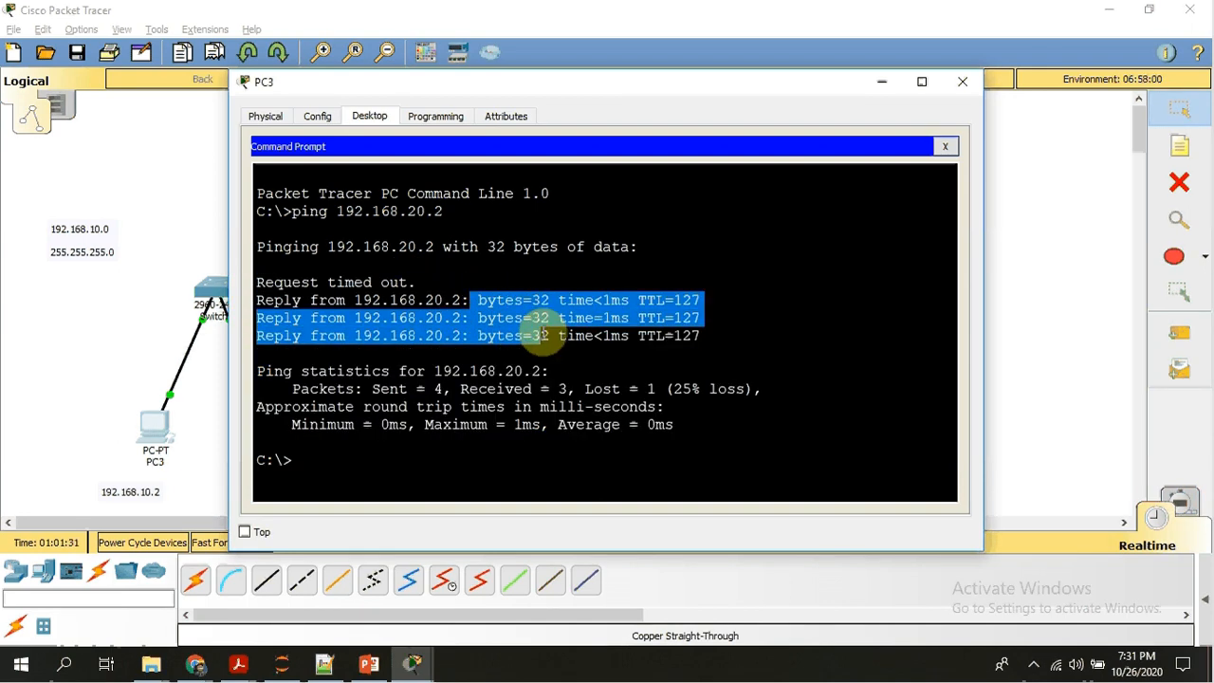
pyautogui.click(85, 368)
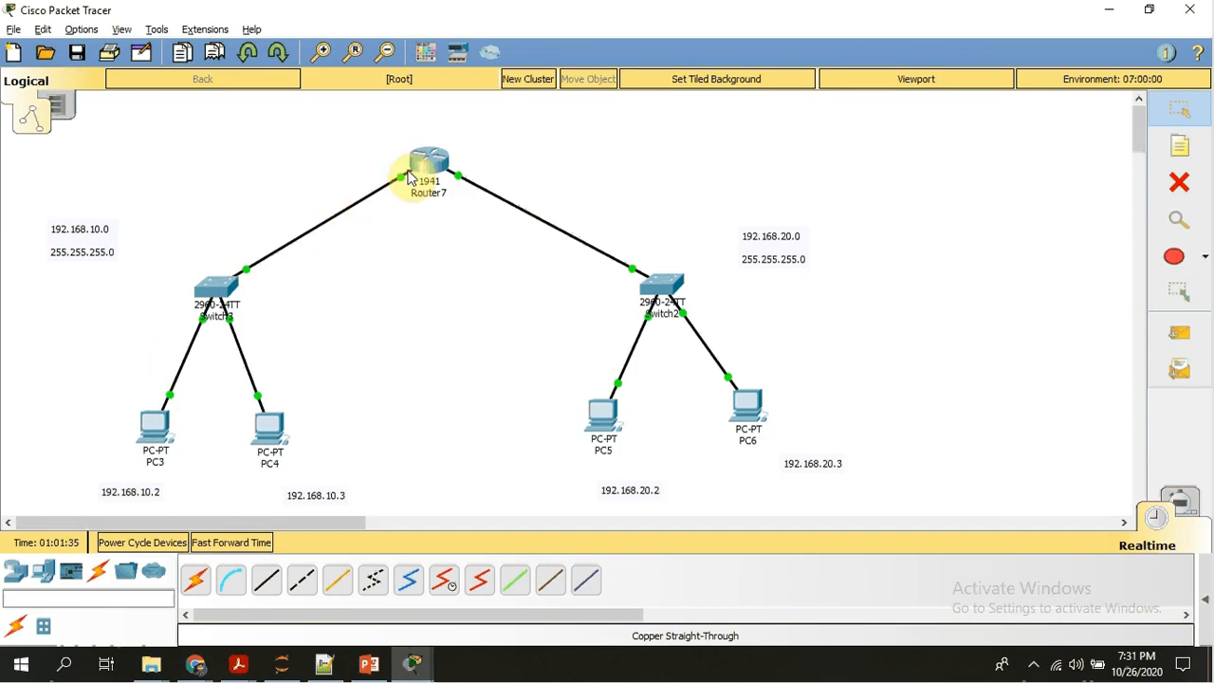
# Check the port labels on the Router7–Switch3 link, then ping 192.168.10.1 from PC3 and return to the topology.
pyautogui.moveTo(405, 185)
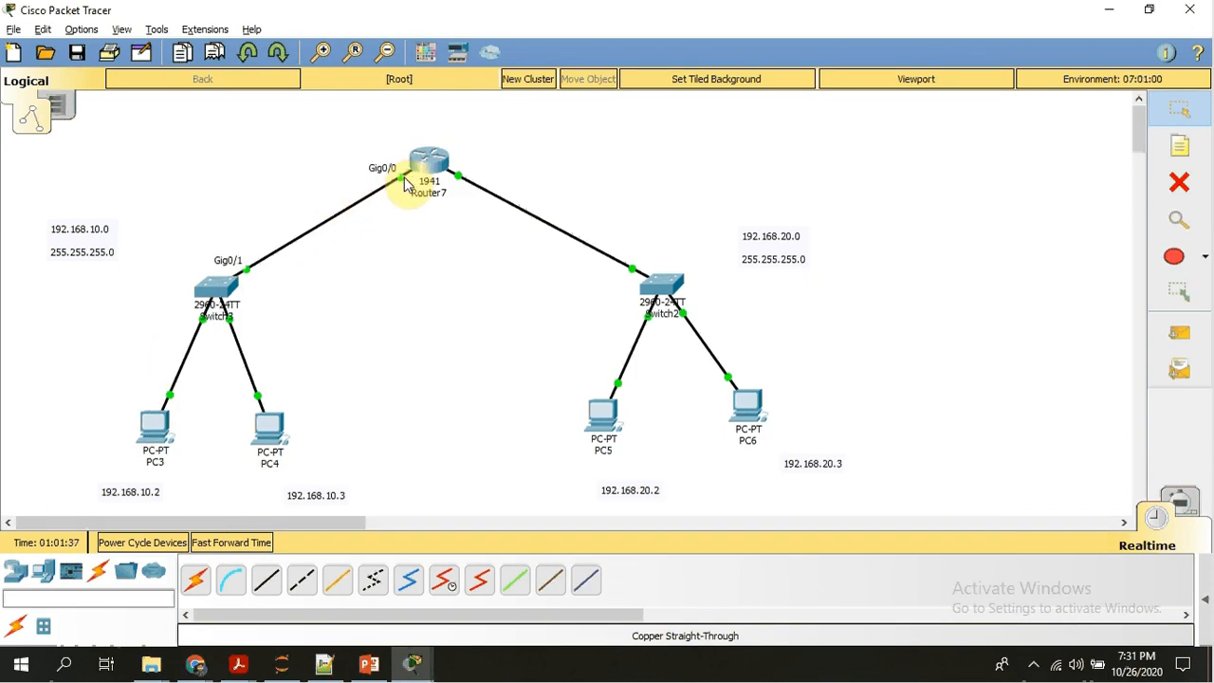
pyautogui.hotkey('alt', 'Tab')
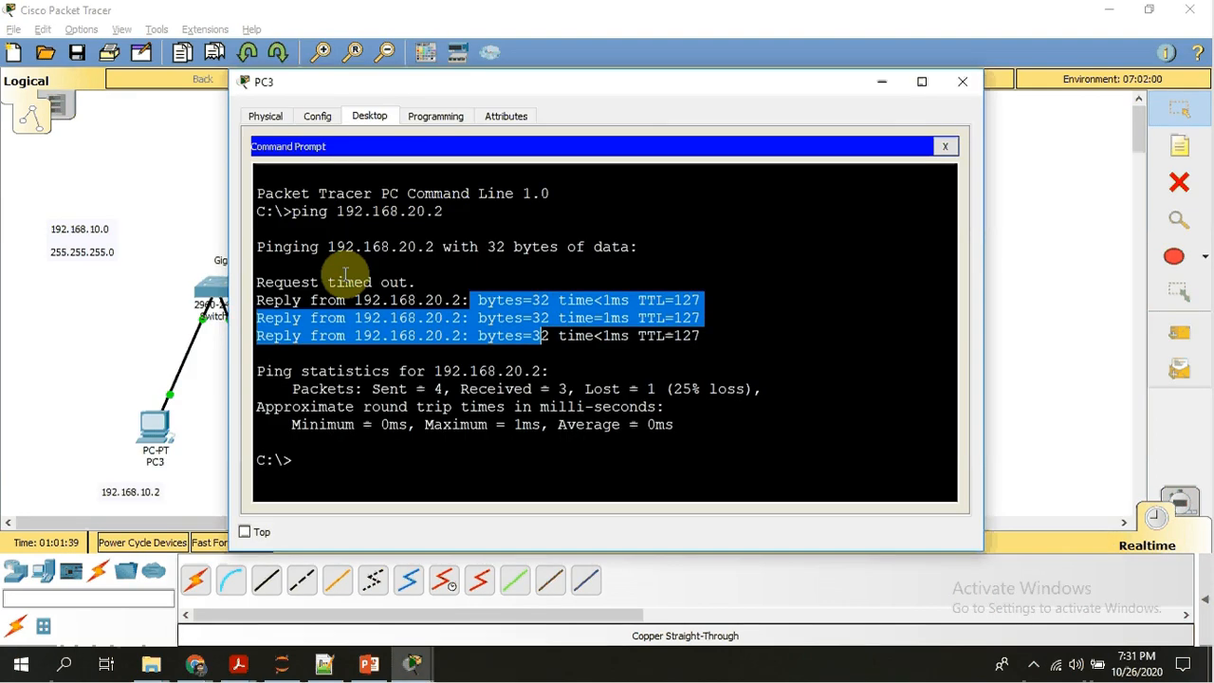
pyautogui.click(322, 424)
pyautogui.press('Up')
pyautogui.press('BackSpace')
pyautogui.press('BackSpace')
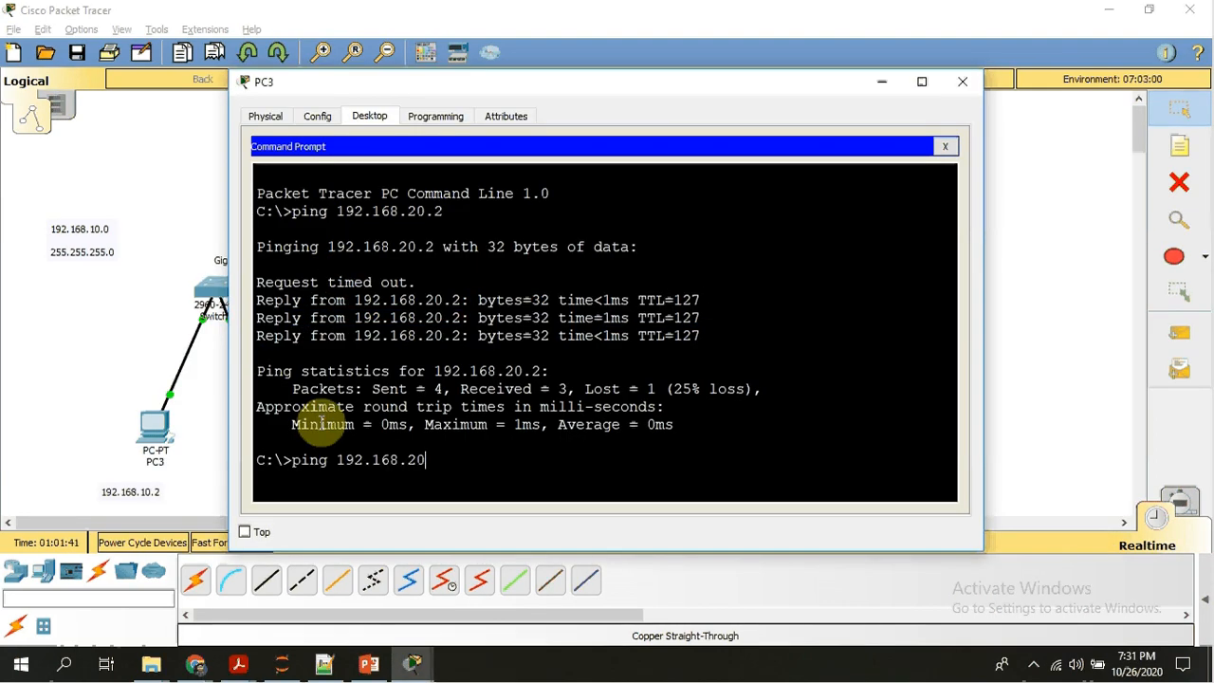
pyautogui.write('10.1')
pyautogui.press('Return')
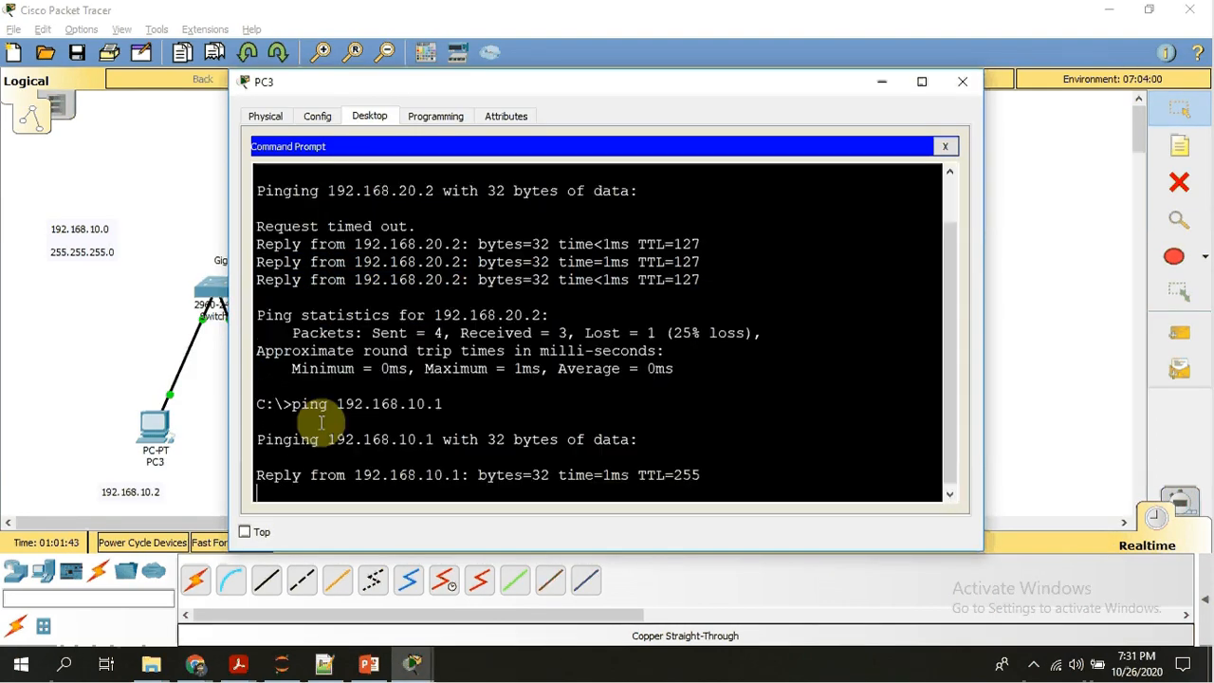
pyautogui.click(63, 361)
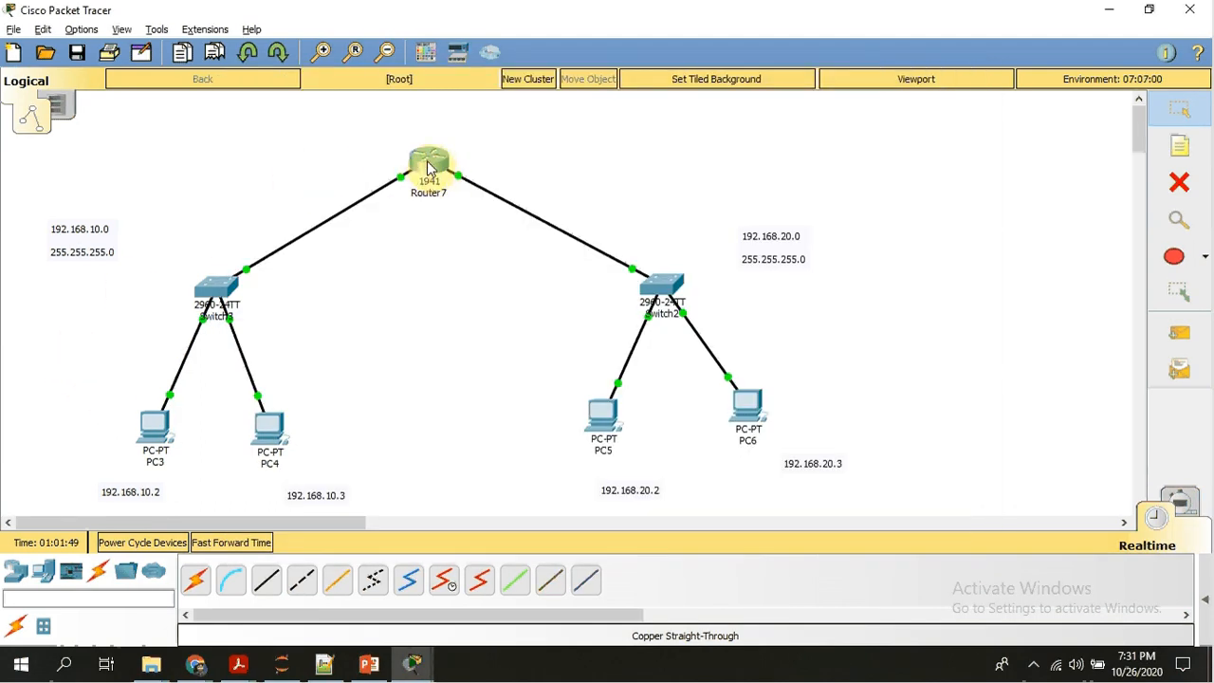
# Ping the other subnet's gateway, 192.168.20.1, from PC3's Command Prompt and return to the topology.
pyautogui.hotkey('alt', 'Tab')
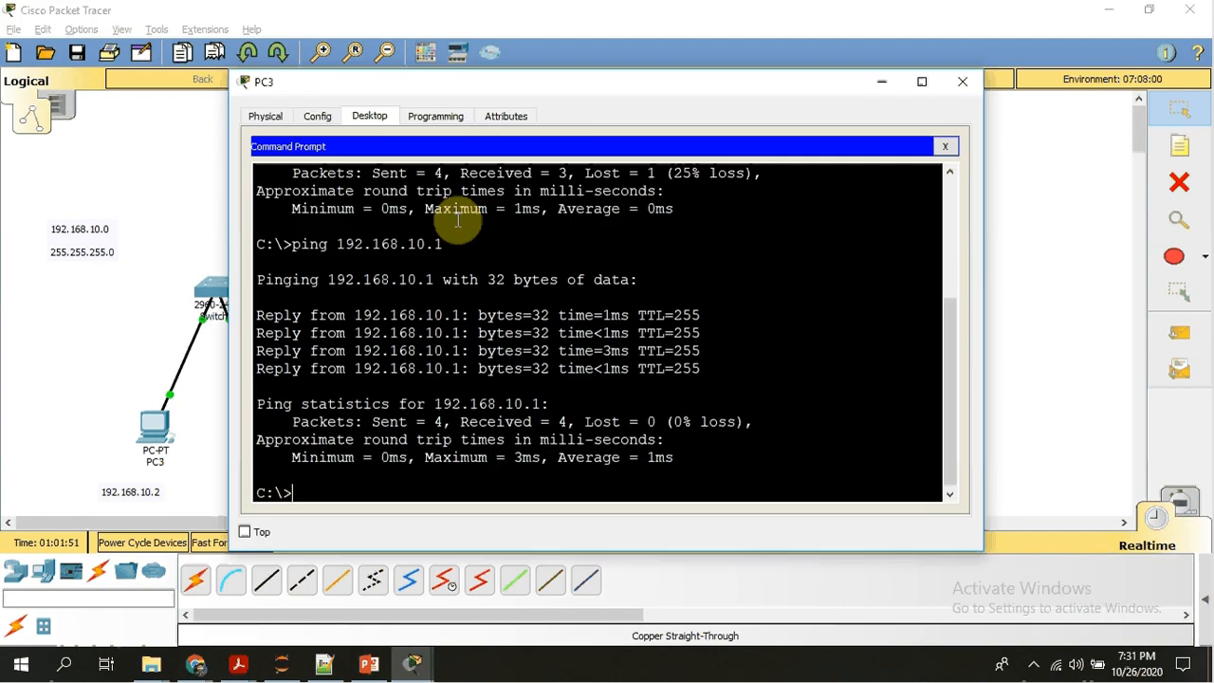
pyautogui.press('Up')
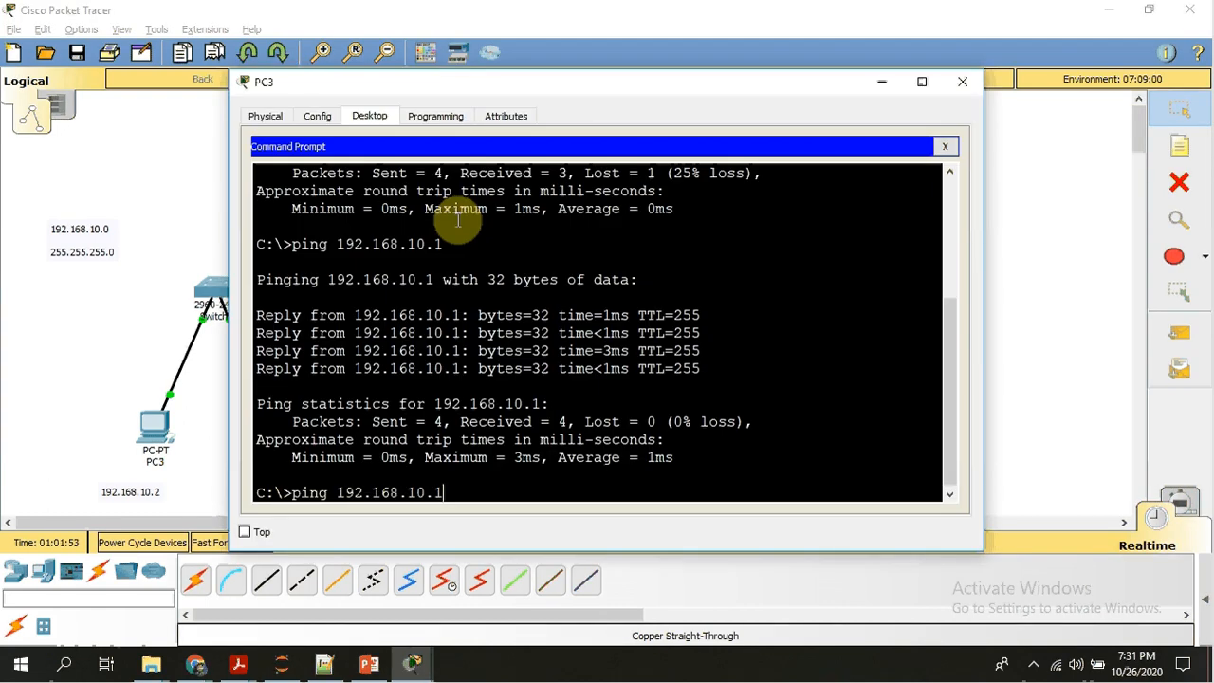
pyautogui.press('BackSpace')
pyautogui.write('20')
pyautogui.write('.1')
pyautogui.press('Return')
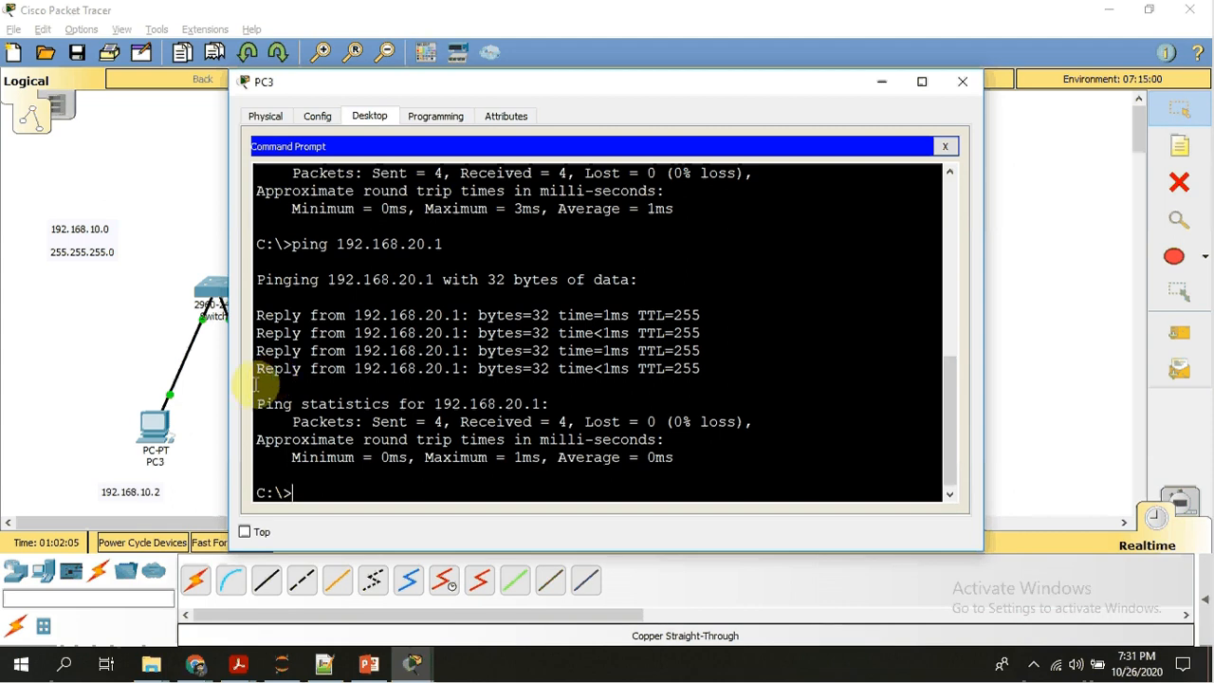
pyautogui.click(46, 289)
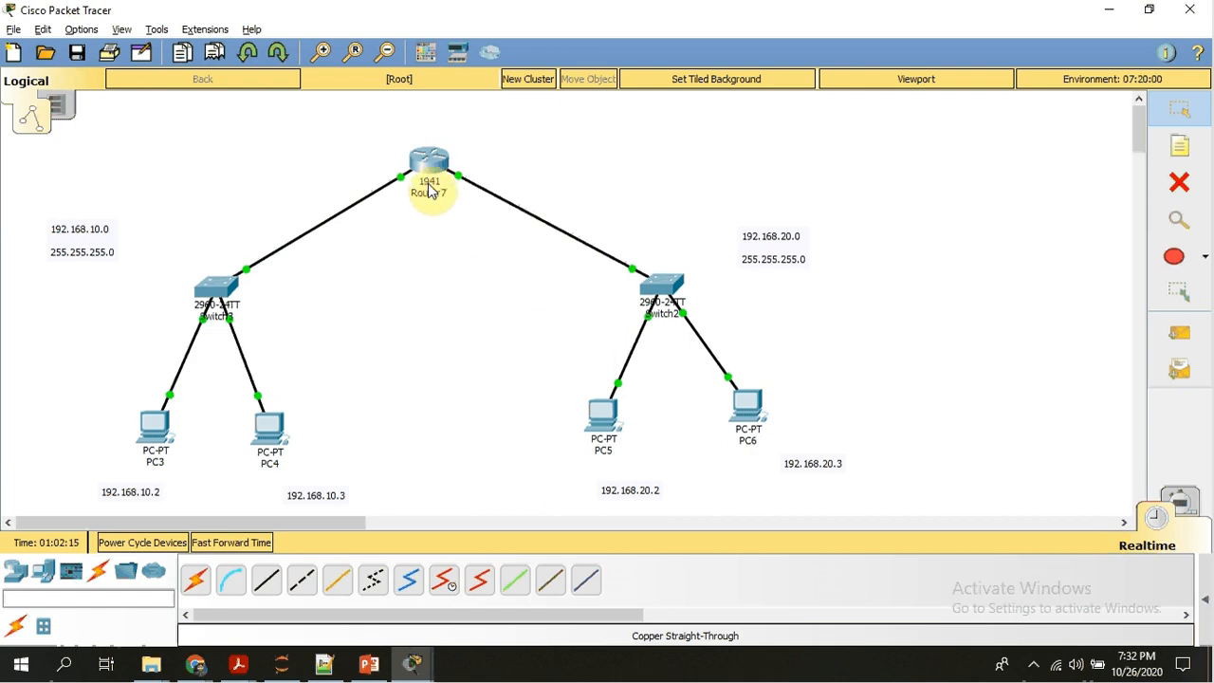
# Add a 2901 router in the empty area beside the 192.168.20.0 network.
pyautogui.moveTo(432, 169)
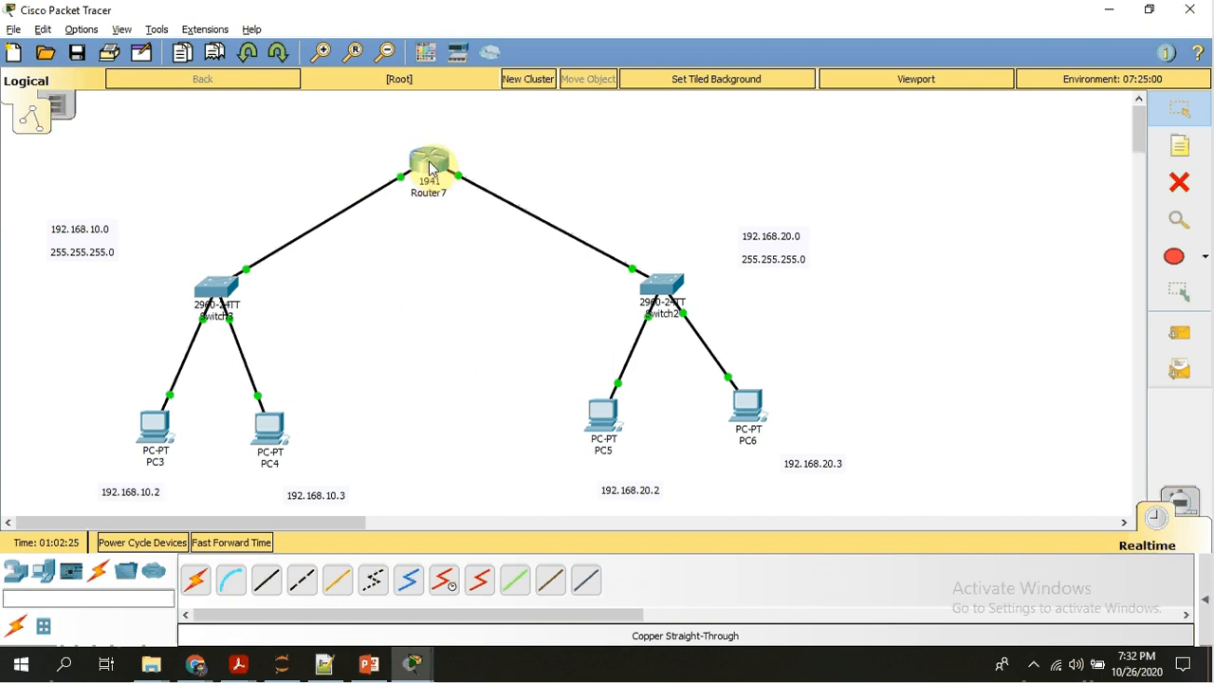
pyautogui.click(15, 571)
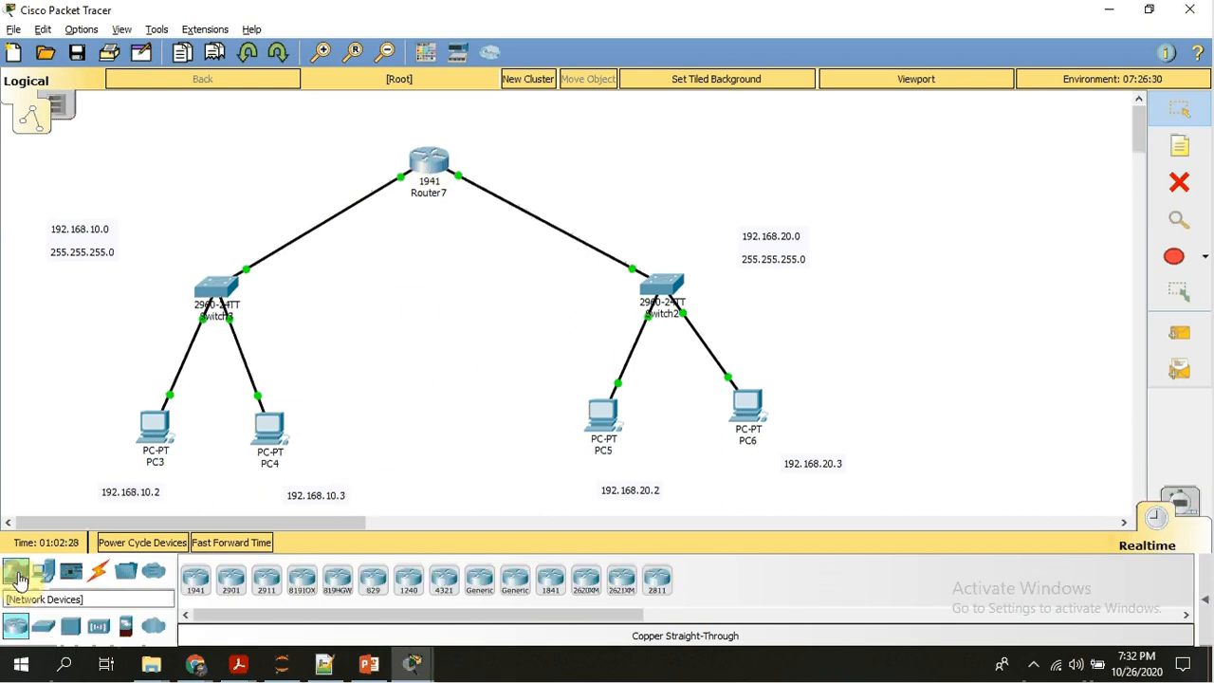
pyautogui.click(231, 578)
pyautogui.click(971, 241)
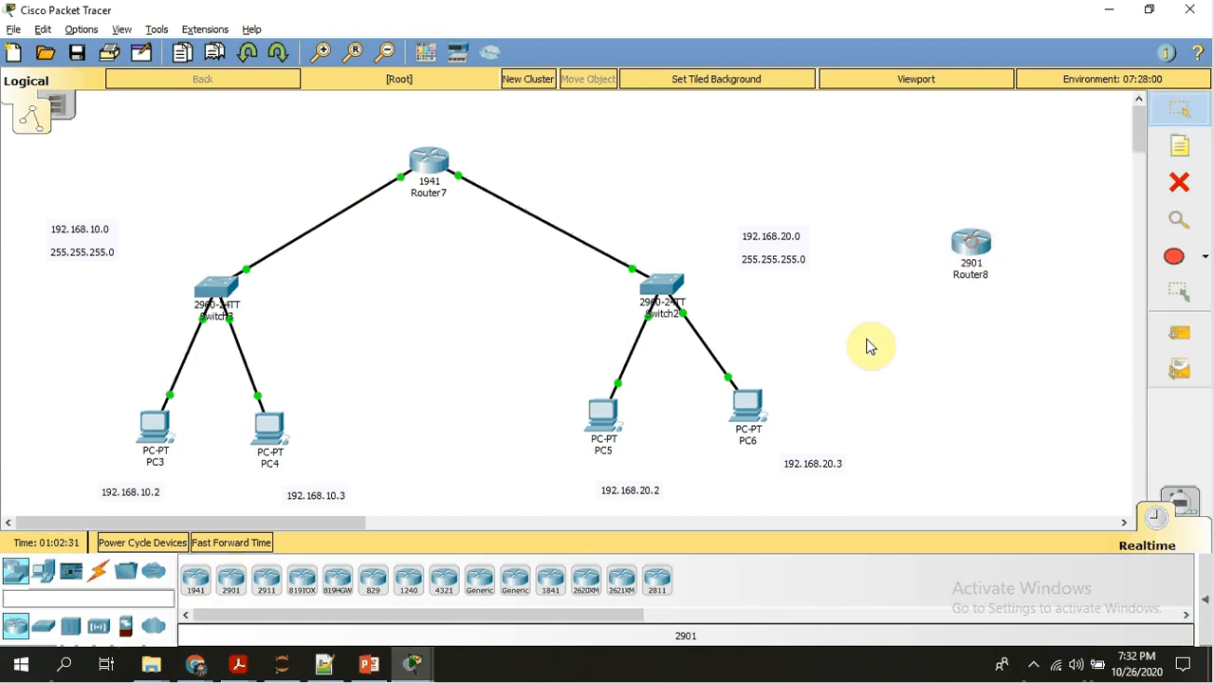
# List the 2901 router's available ports using a copper straight-through cable, without making a connection.
pyautogui.click(96, 575)
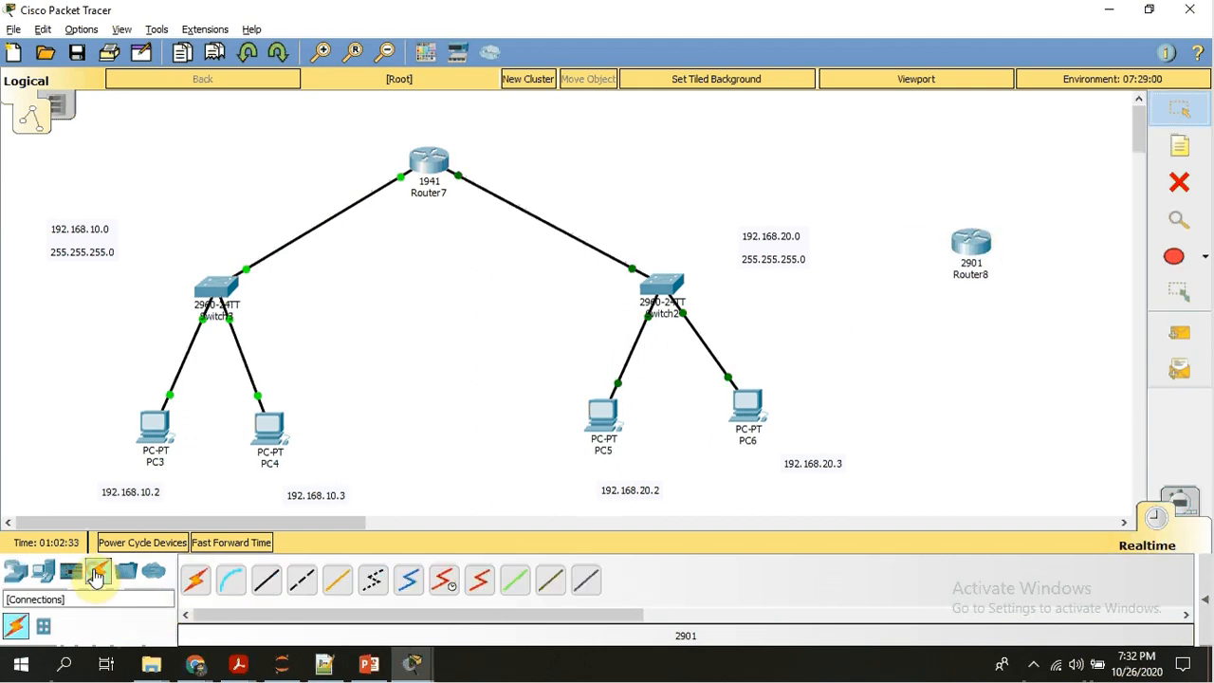
pyautogui.click(265, 580)
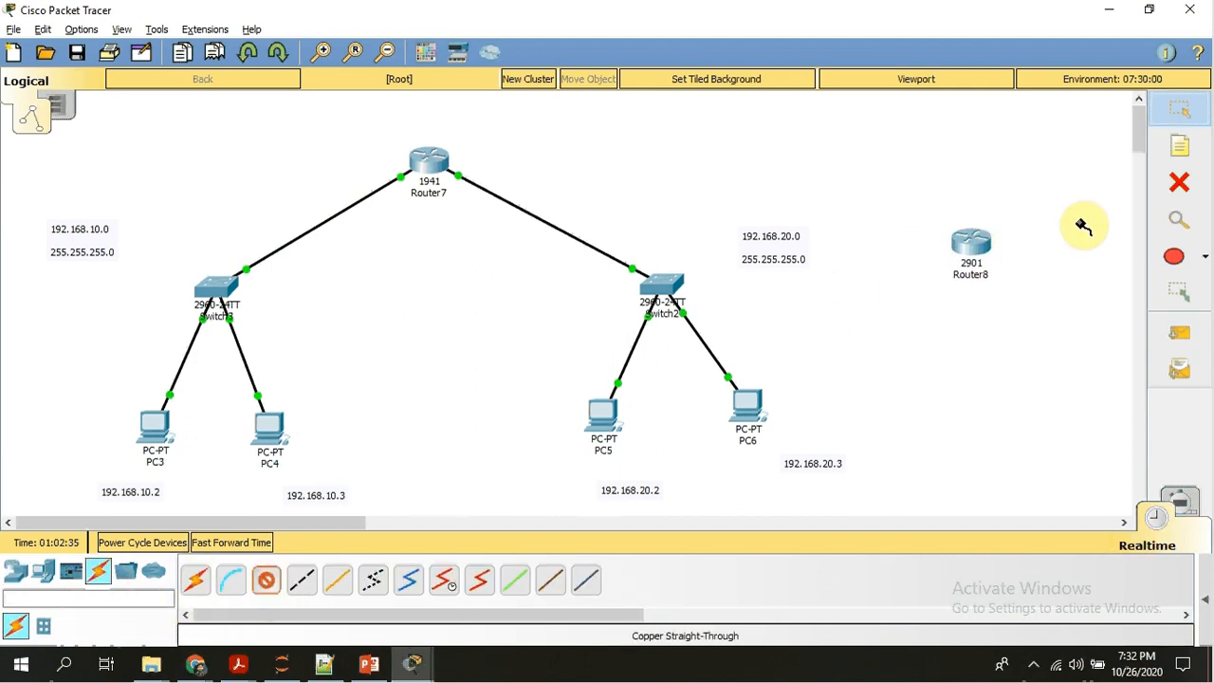
pyautogui.click(975, 249)
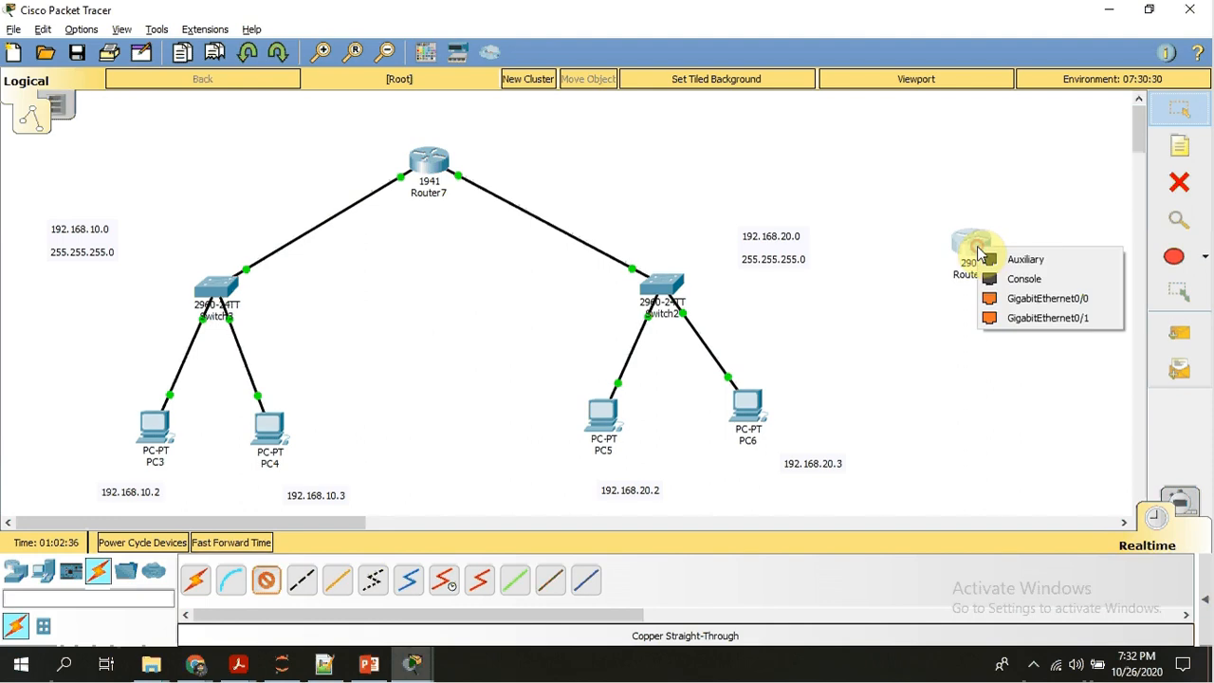
pyautogui.click(932, 350)
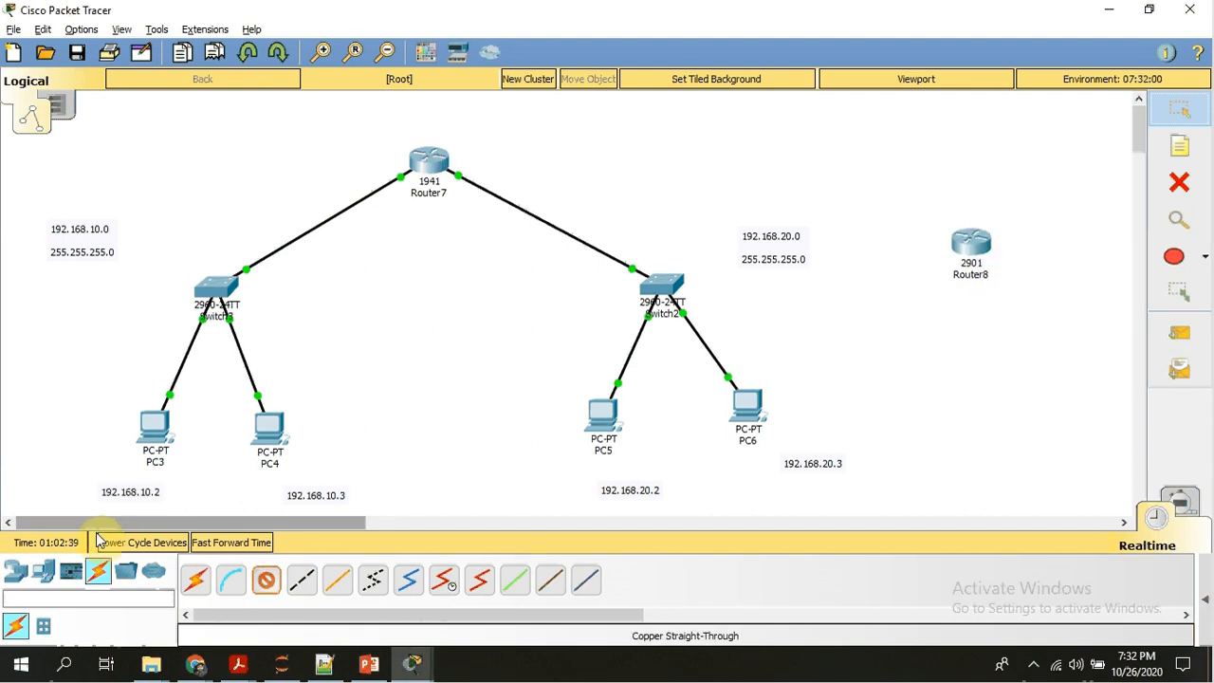
# Add a 2811 router in the empty area below the 2901 router.
pyautogui.click(16, 570)
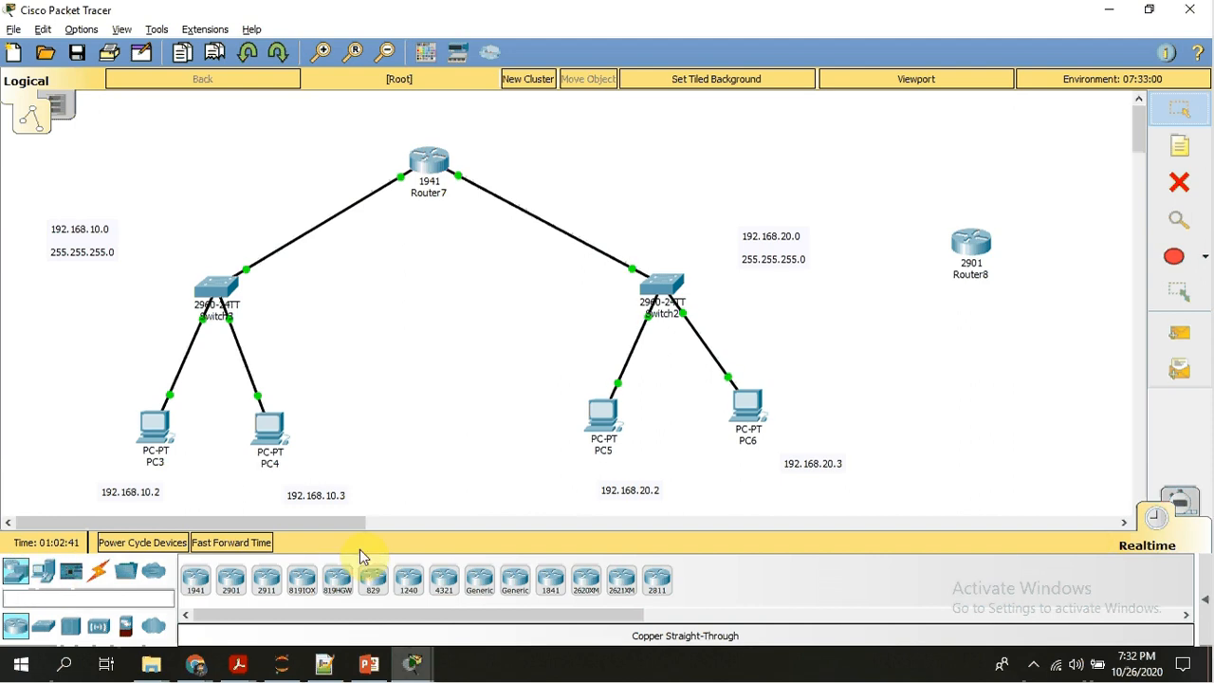
pyautogui.click(654, 575)
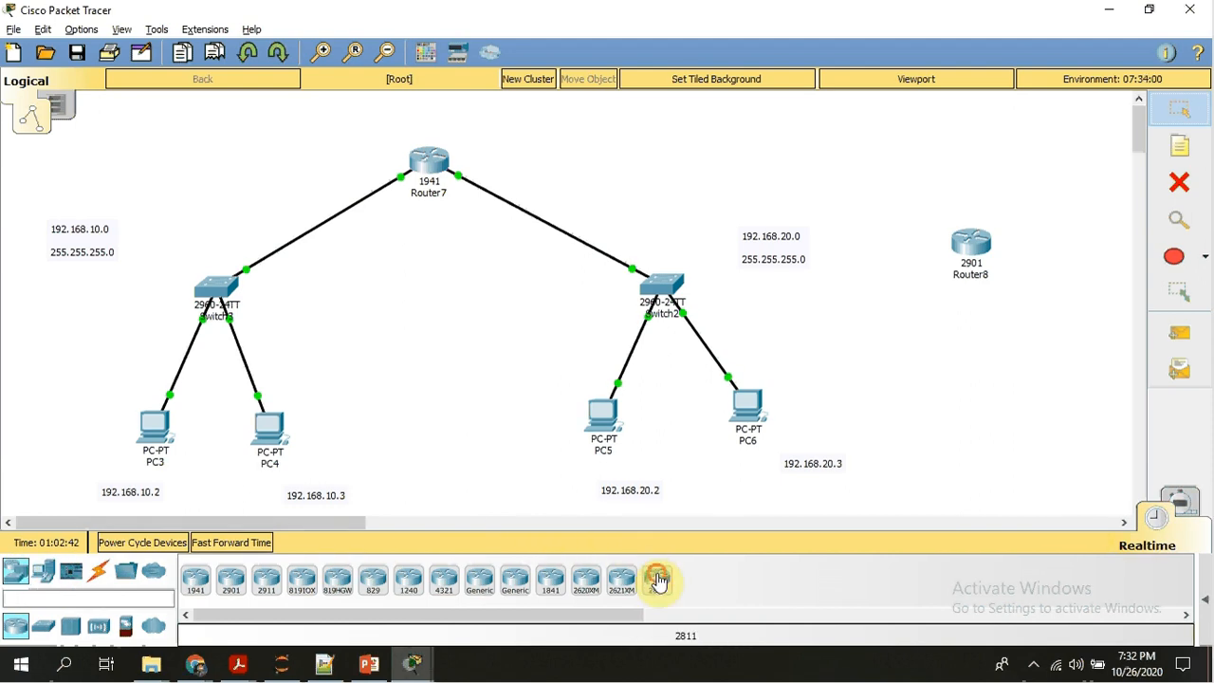
pyautogui.click(1019, 358)
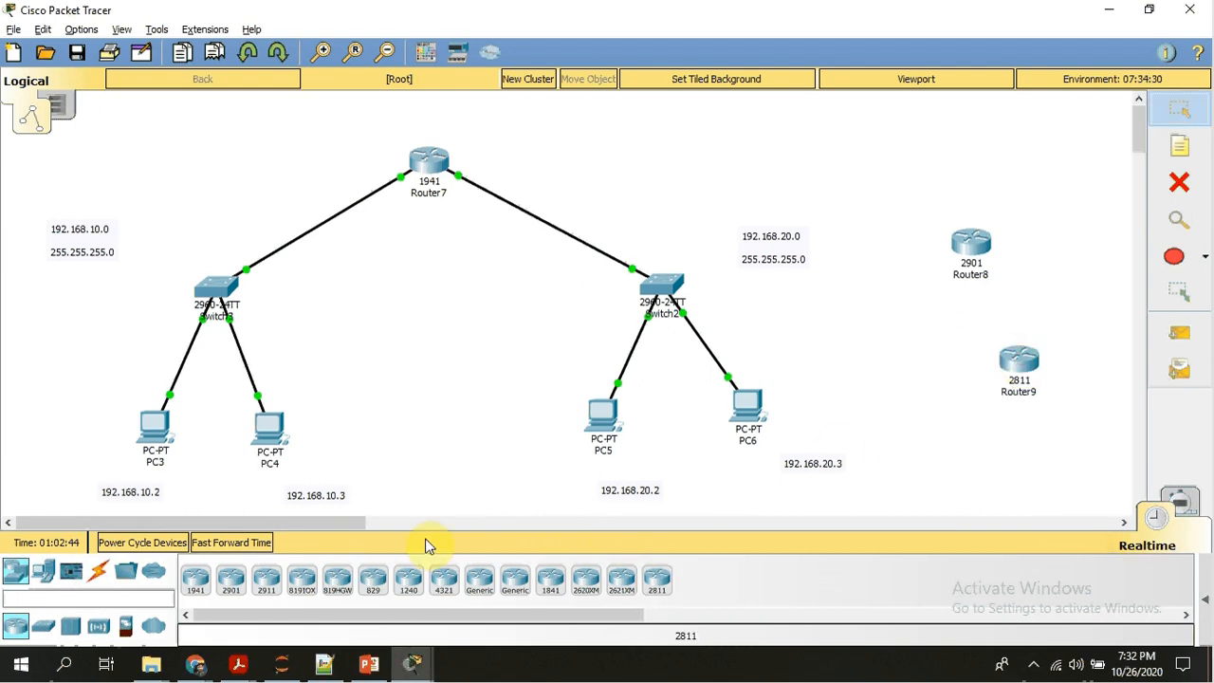
# List the 2811 router's available ports twice using a copper straight-through cable, and cancel the connection.
pyautogui.click(97, 570)
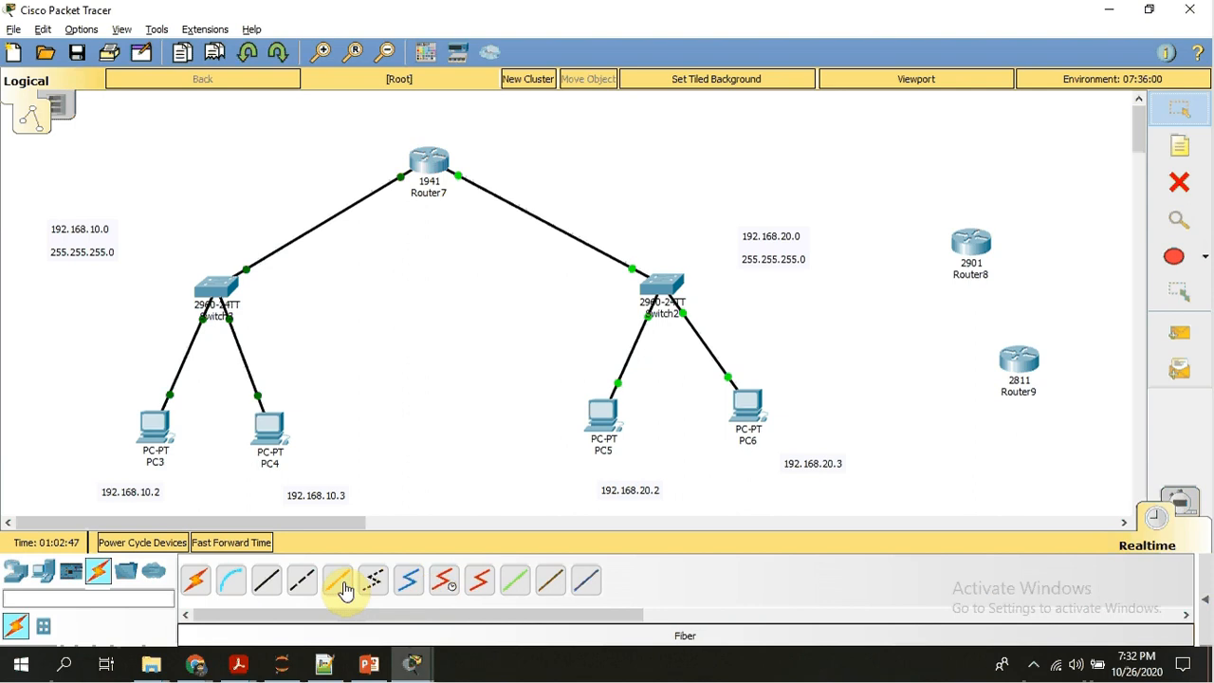
pyautogui.click(268, 579)
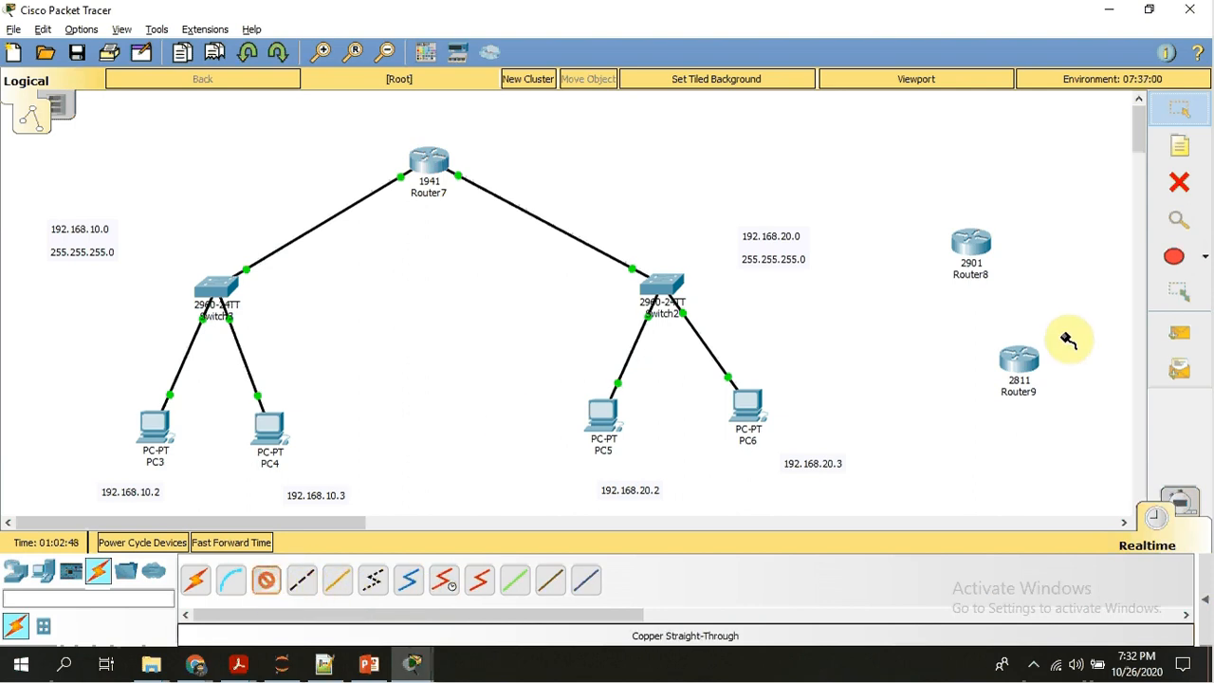
pyautogui.click(1021, 363)
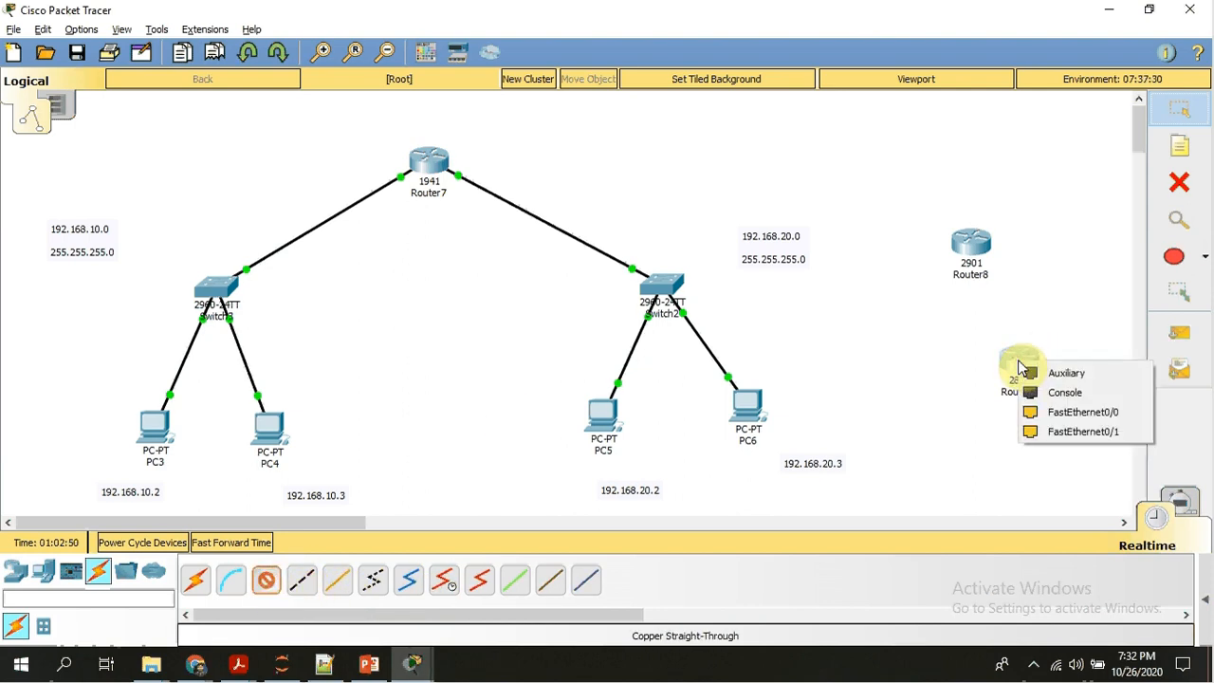
pyautogui.click(948, 396)
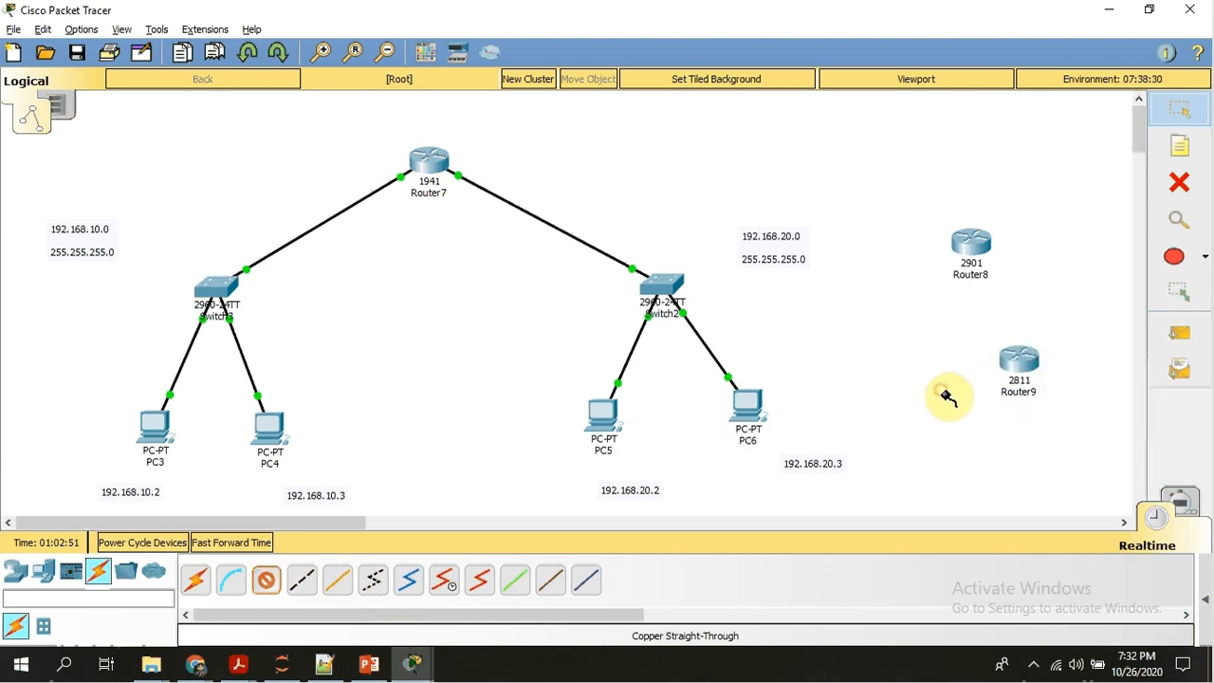
pyautogui.click(1022, 361)
pyautogui.click(965, 371)
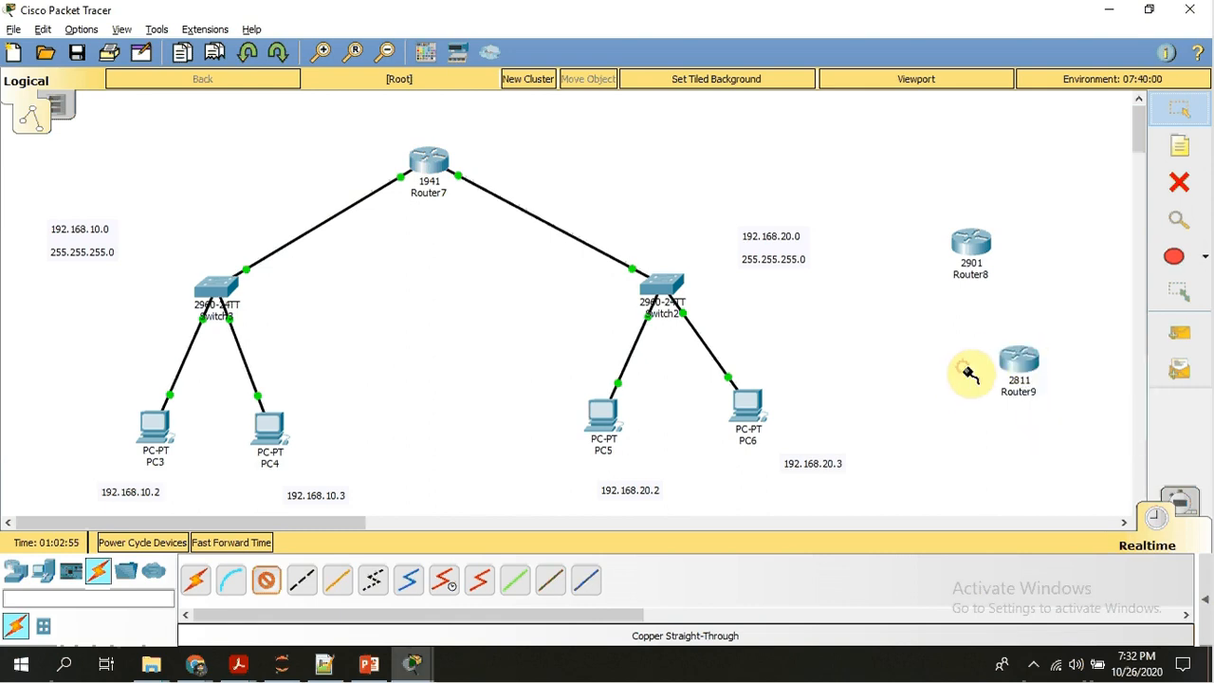
pyautogui.press('Escape')
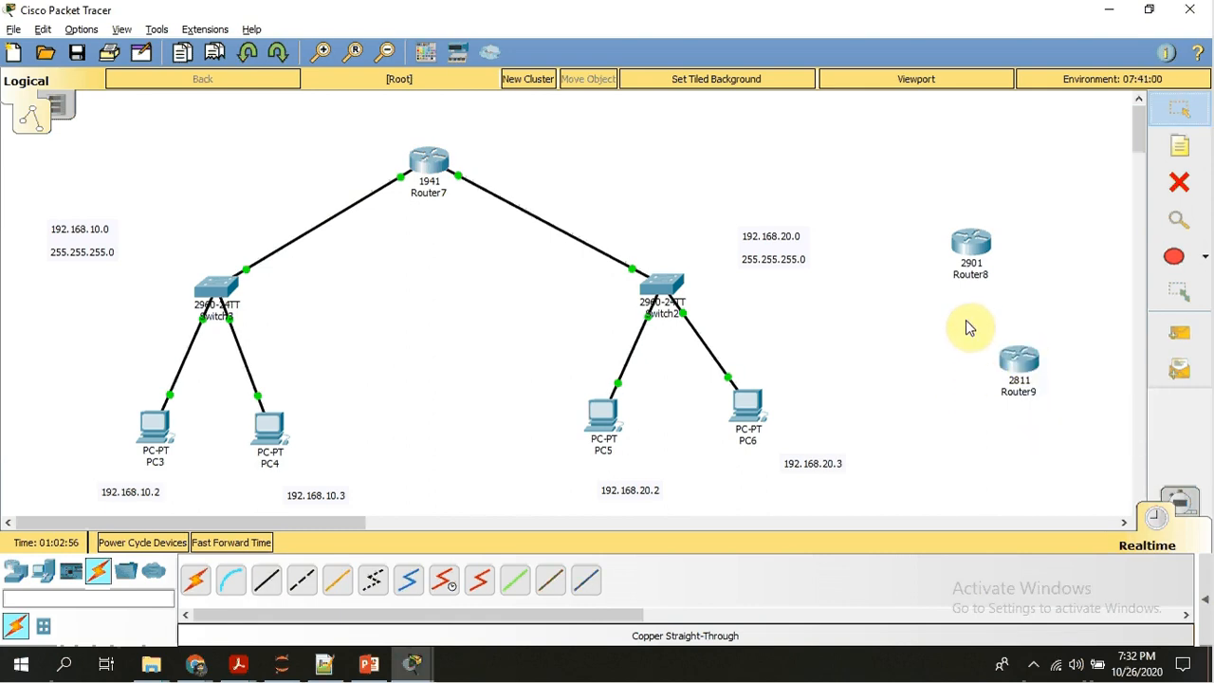
# Open the 2811 router's physical device view, enlarge it, and switch the router's power off.
pyautogui.click(1017, 360)
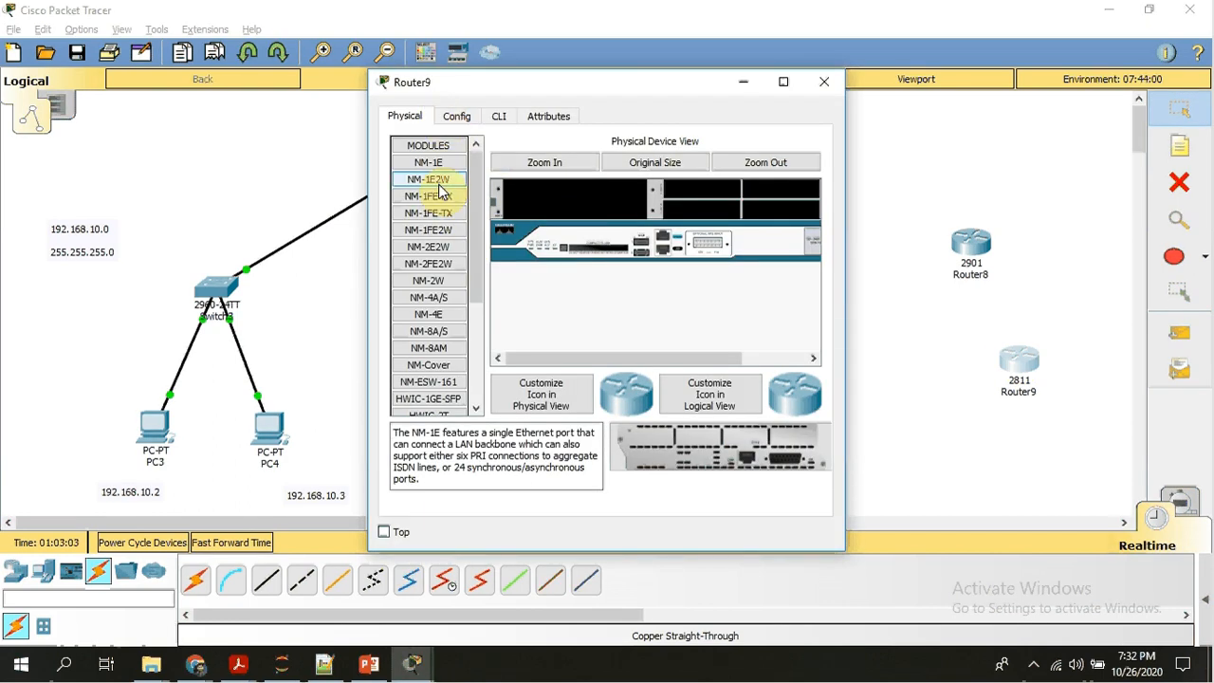
pyautogui.click(556, 162)
pyautogui.moveTo(702, 364); pyautogui.dragTo(771, 363)
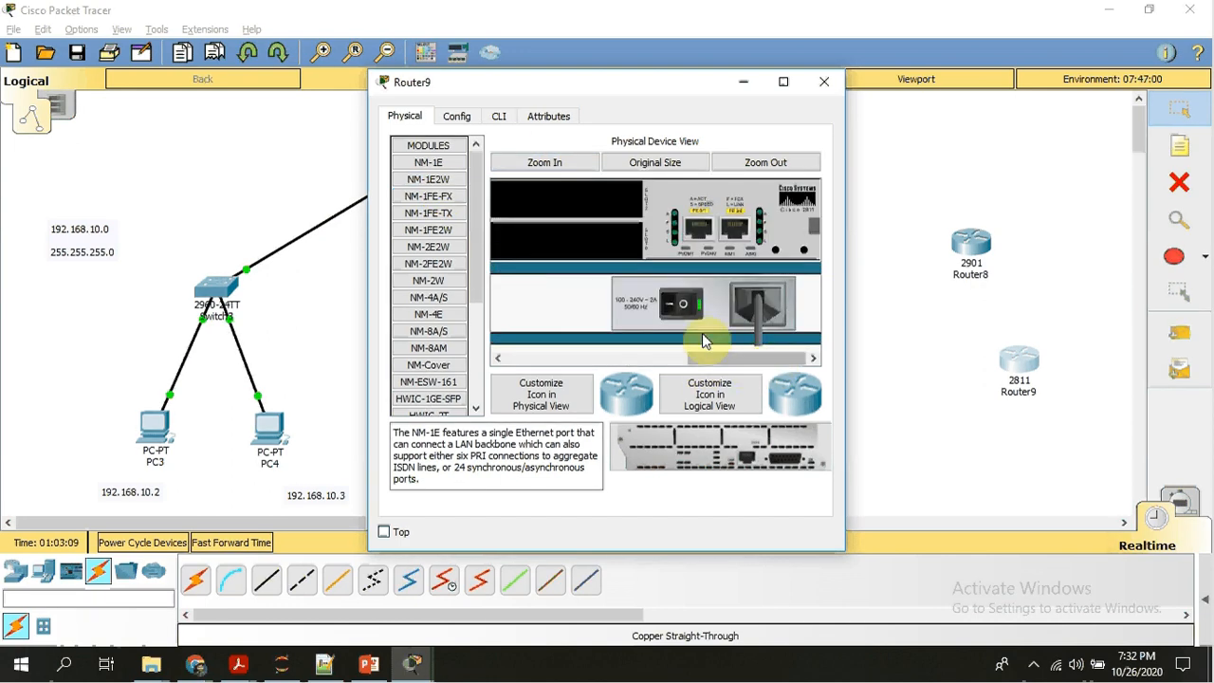
pyautogui.click(688, 314)
pyautogui.click(623, 359)
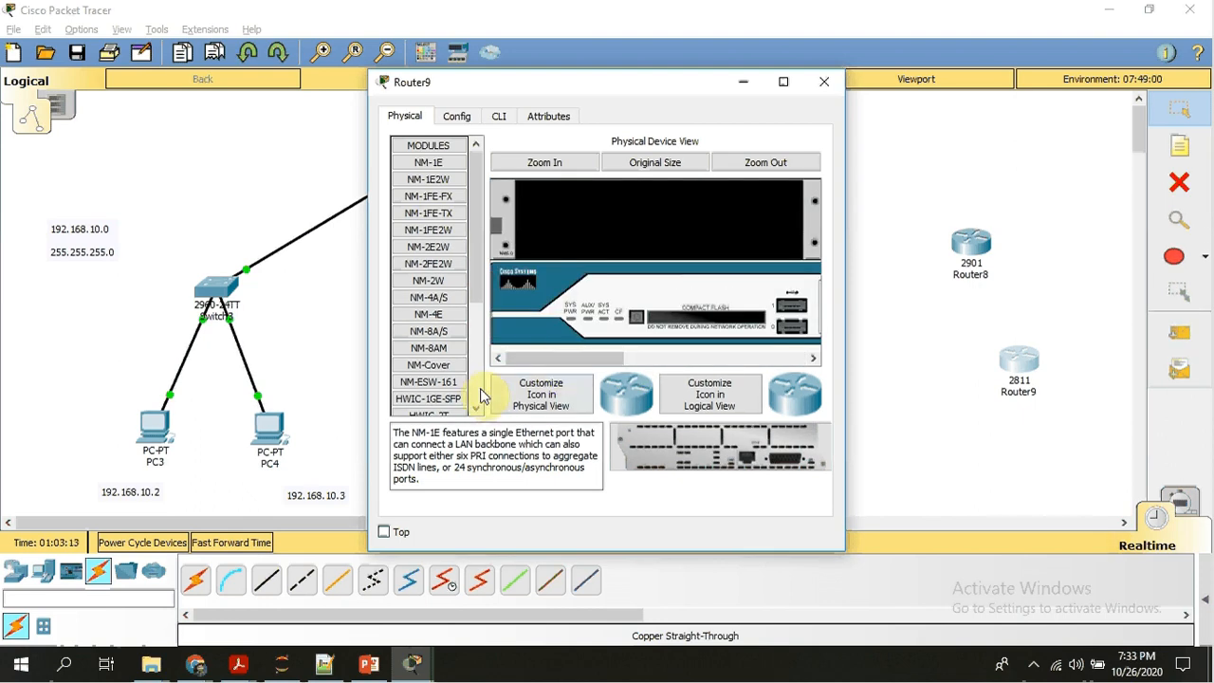
# Try to install a WIC-2T module in the 2811 router's large empty network-module slot.
pyautogui.scroll(-4, 477, 400)
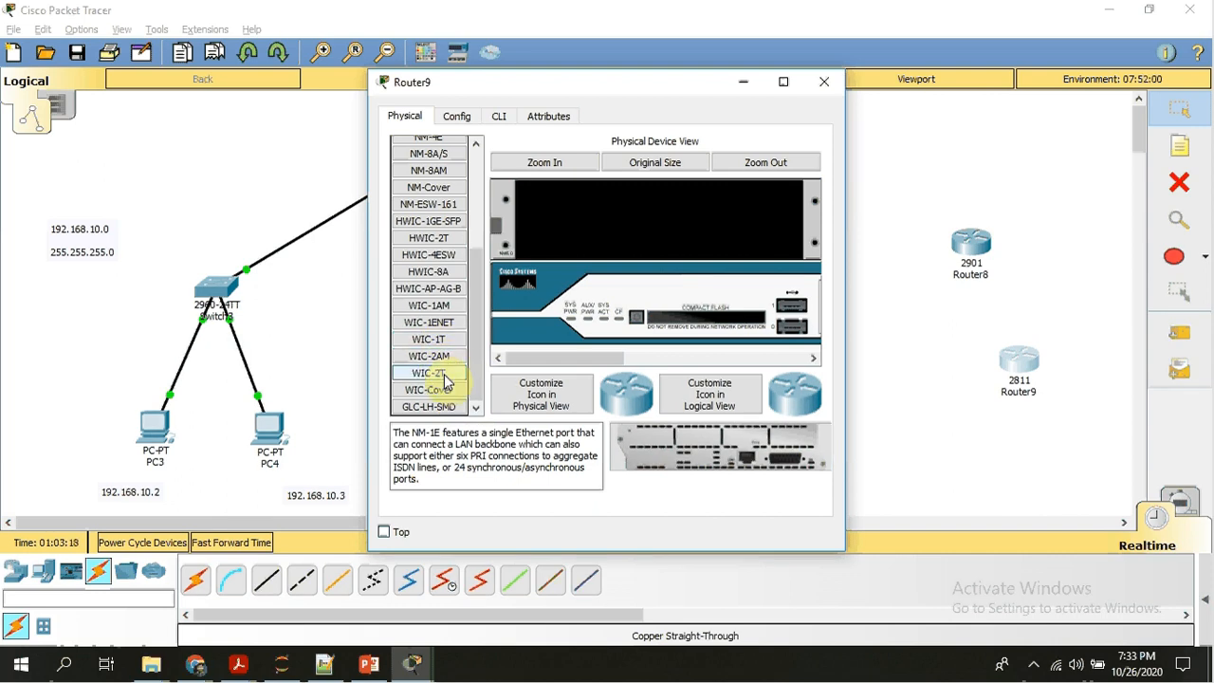
pyautogui.moveTo(446, 379); pyautogui.dragTo(688, 233)
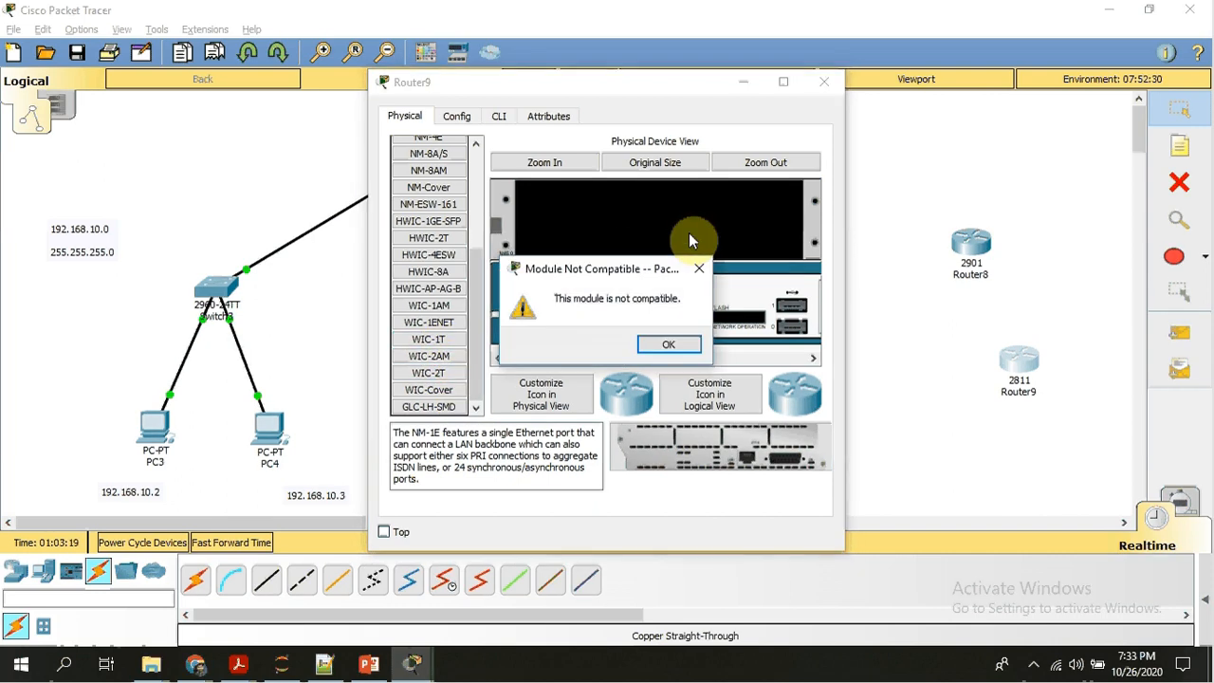
pyautogui.click(668, 347)
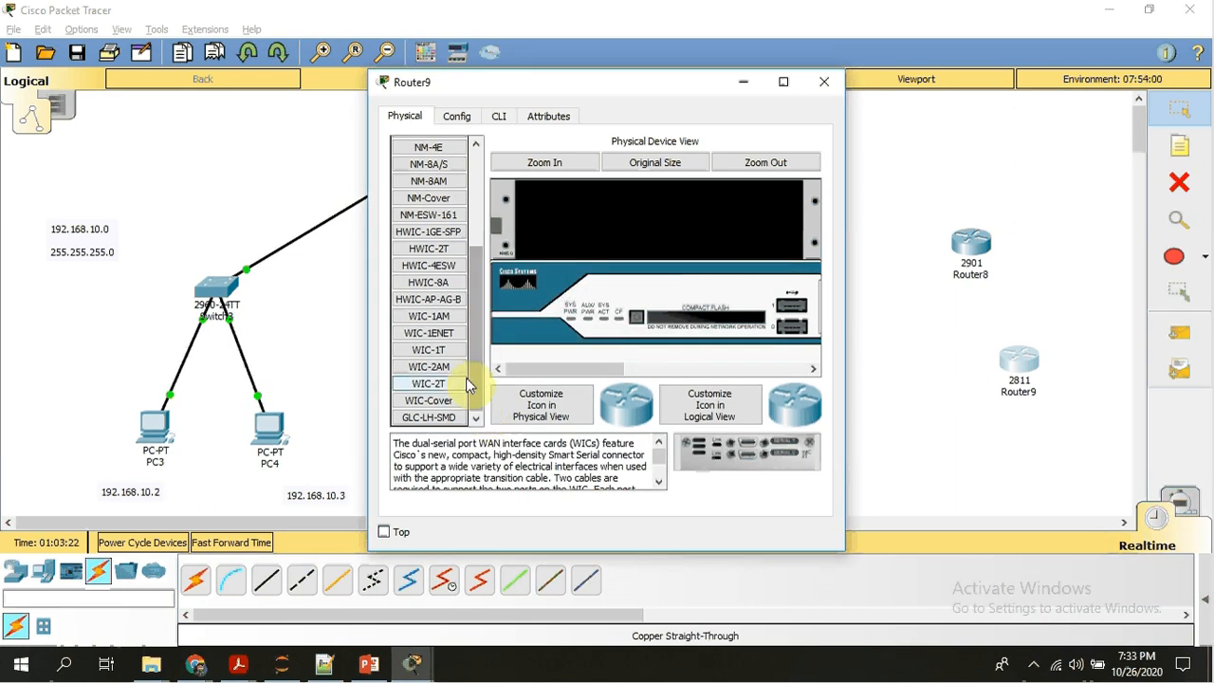
# Install an NM-1E module in the 2811 router's large empty slot and switch the router's power back on.
pyautogui.click(477, 181)
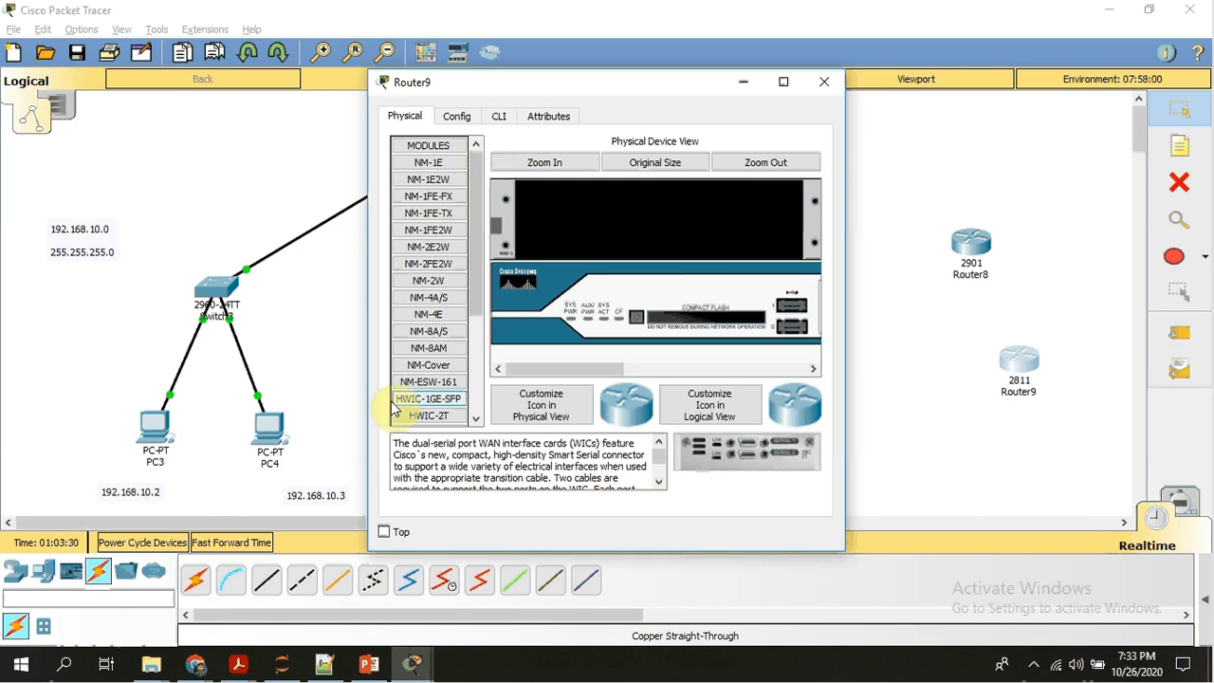
pyautogui.moveTo(432, 163); pyautogui.dragTo(617, 221)
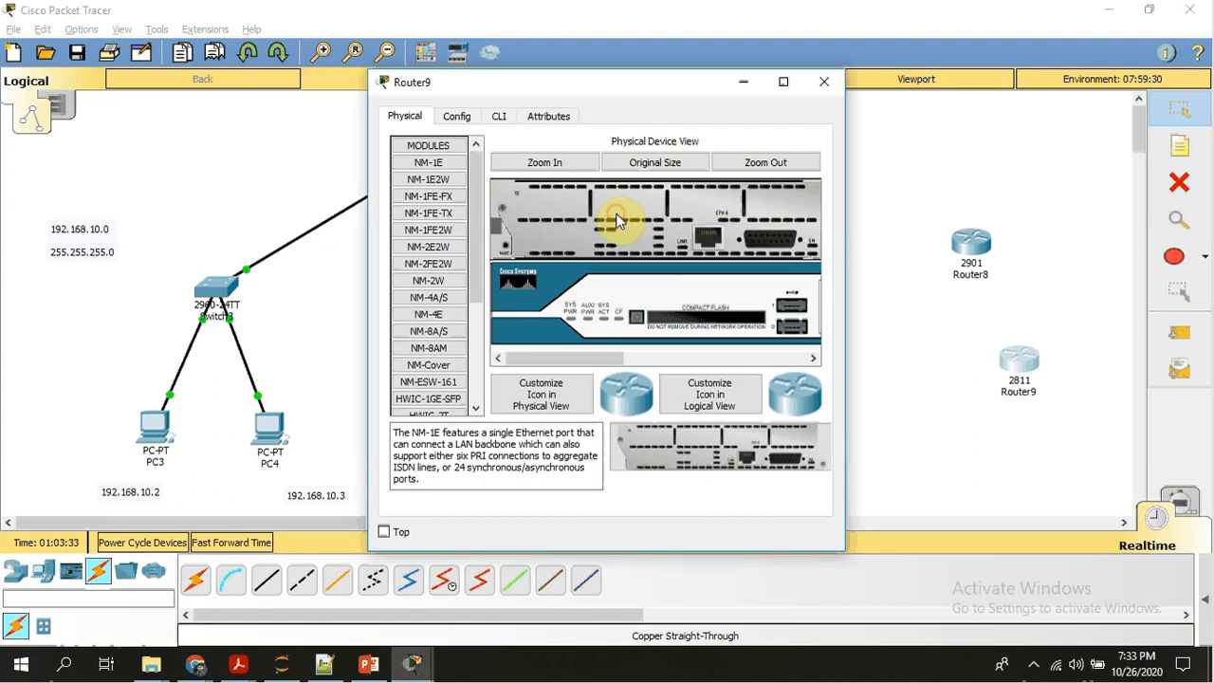
pyautogui.click(779, 358)
pyautogui.click(791, 360)
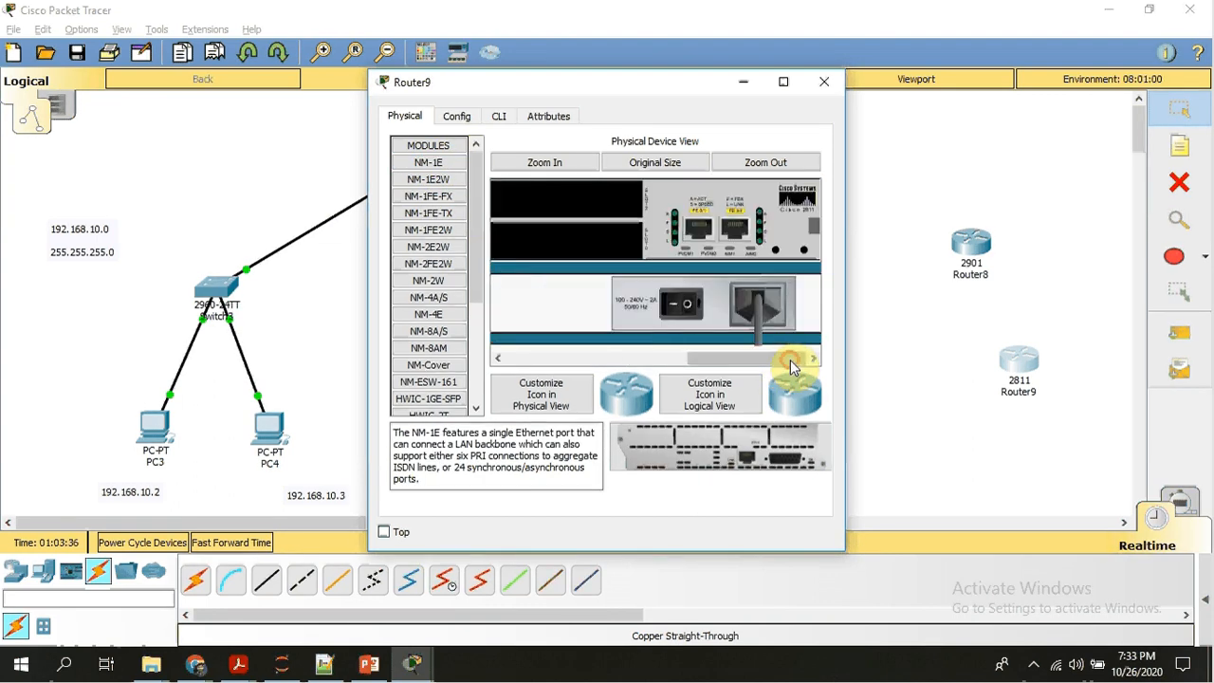
pyautogui.click(678, 306)
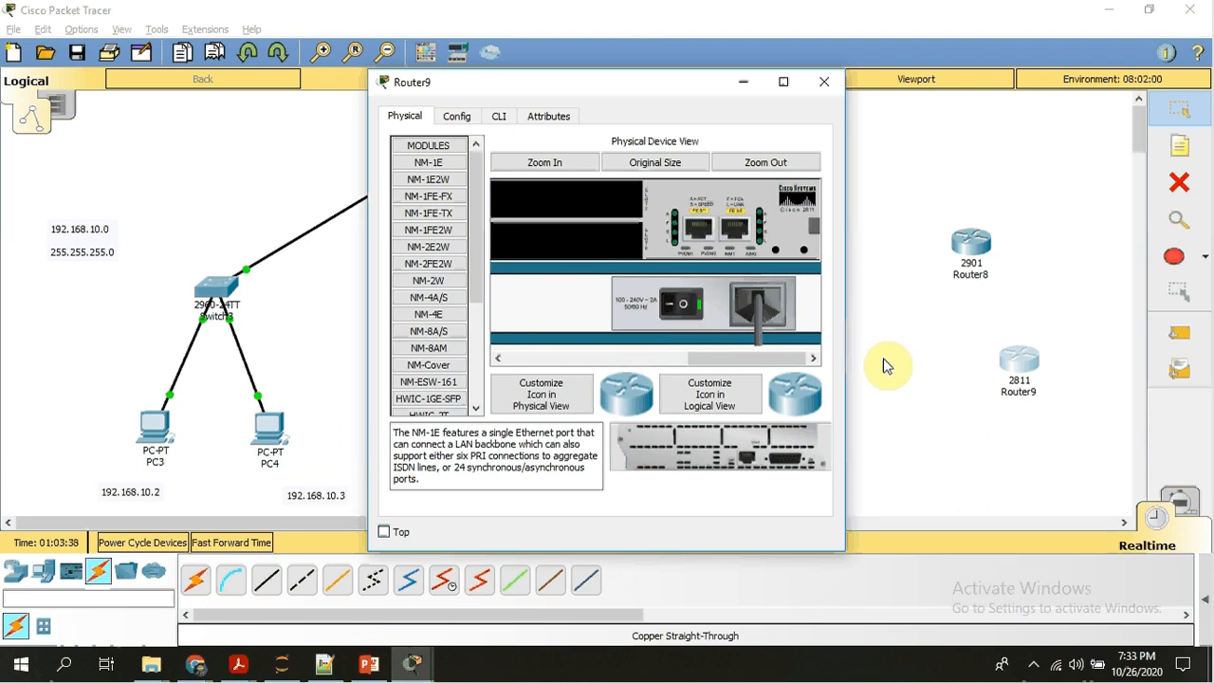
pyautogui.click(892, 366)
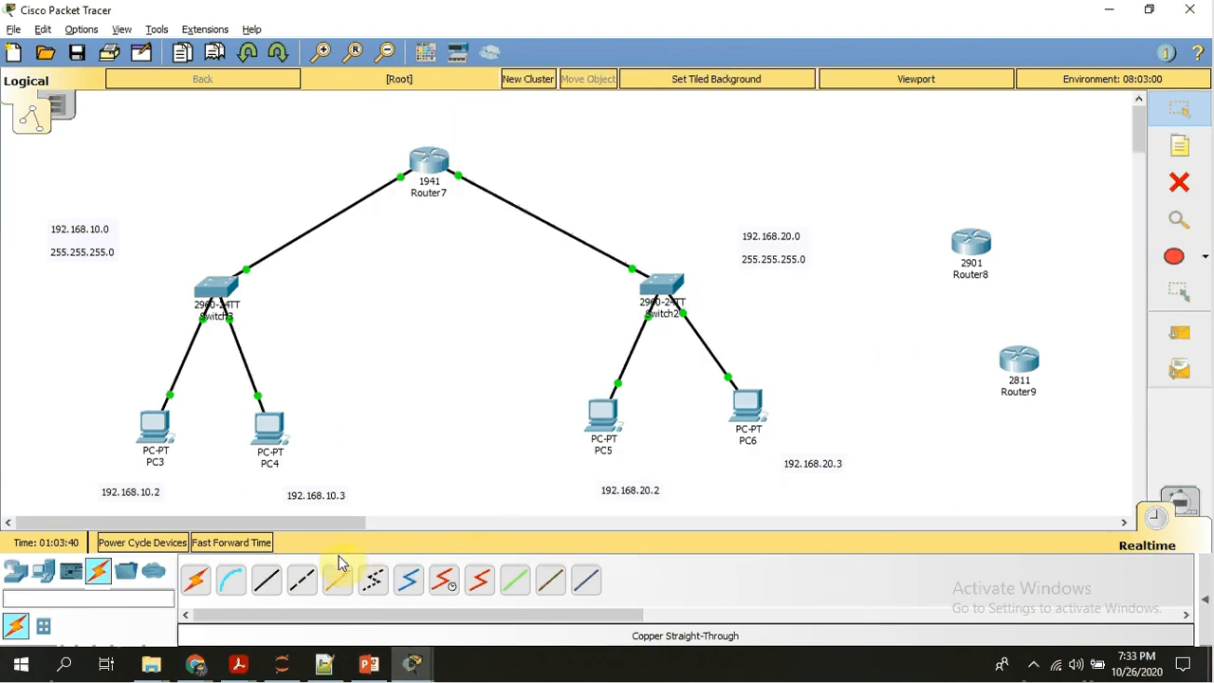
# List the 2811 router's available ports with a copper straight-through cable, without making a connection.
pyautogui.click(265, 585)
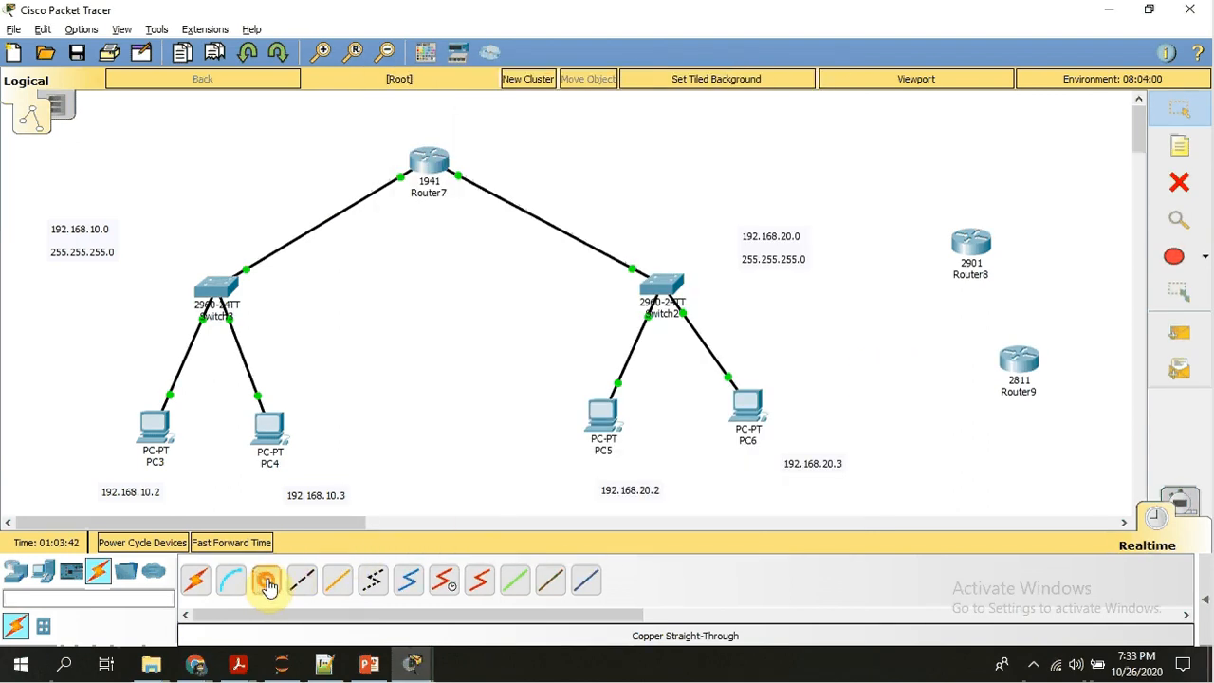
pyautogui.click(1023, 355)
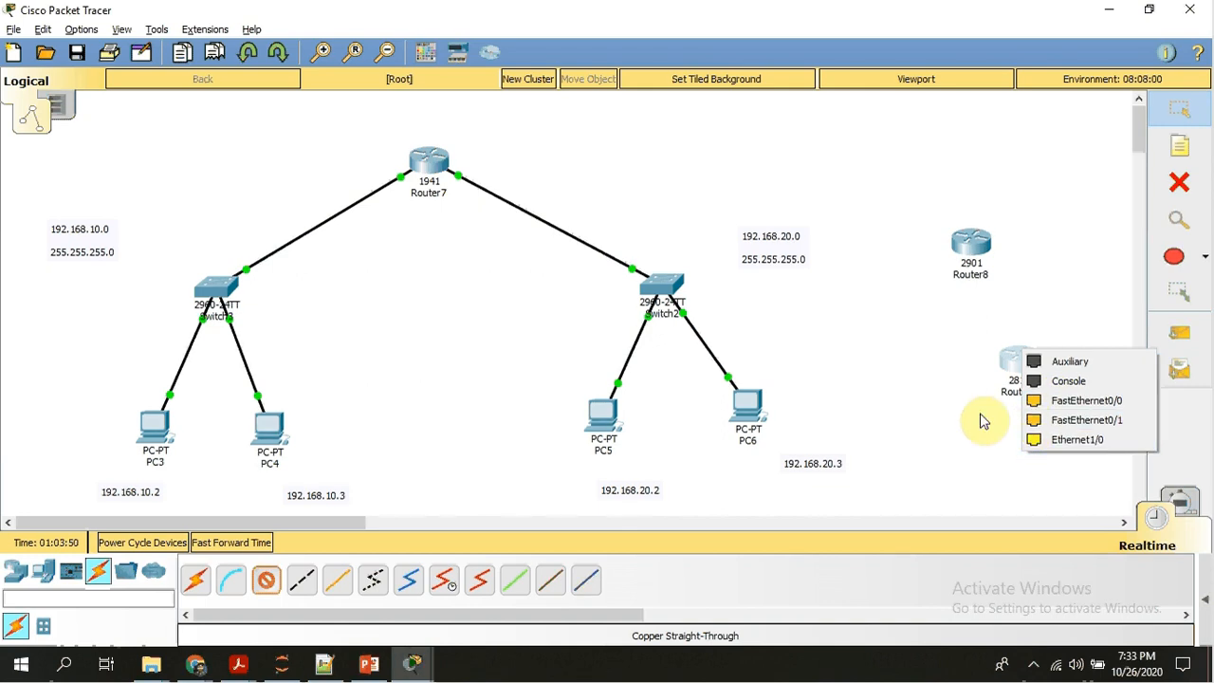
pyautogui.click(942, 409)
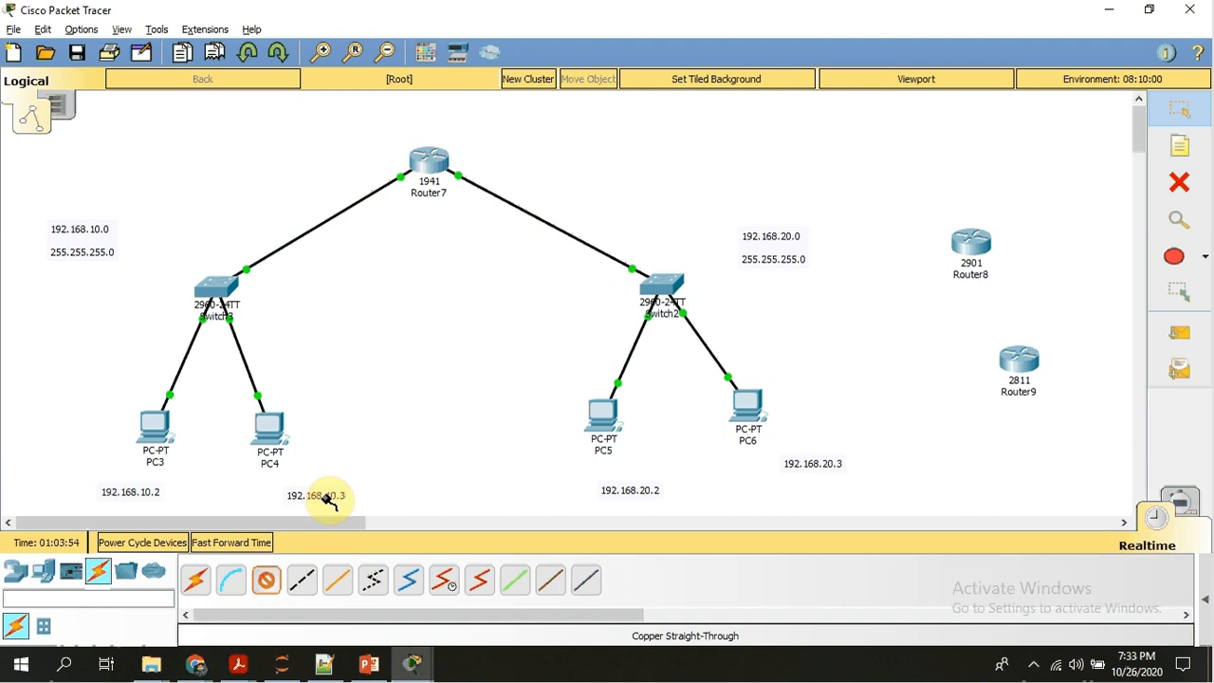
# List the 1941 router's available ports with the copper straight-through cable, and cancel the connection.
pyautogui.click(435, 163)
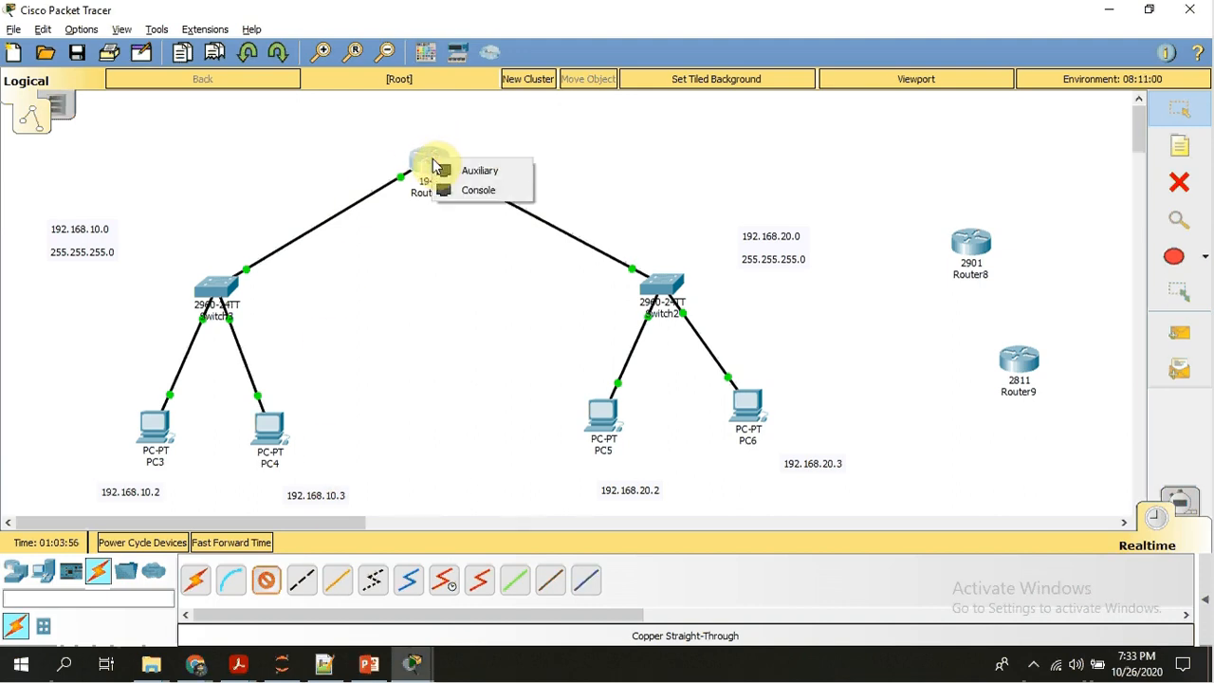
pyautogui.click(439, 329)
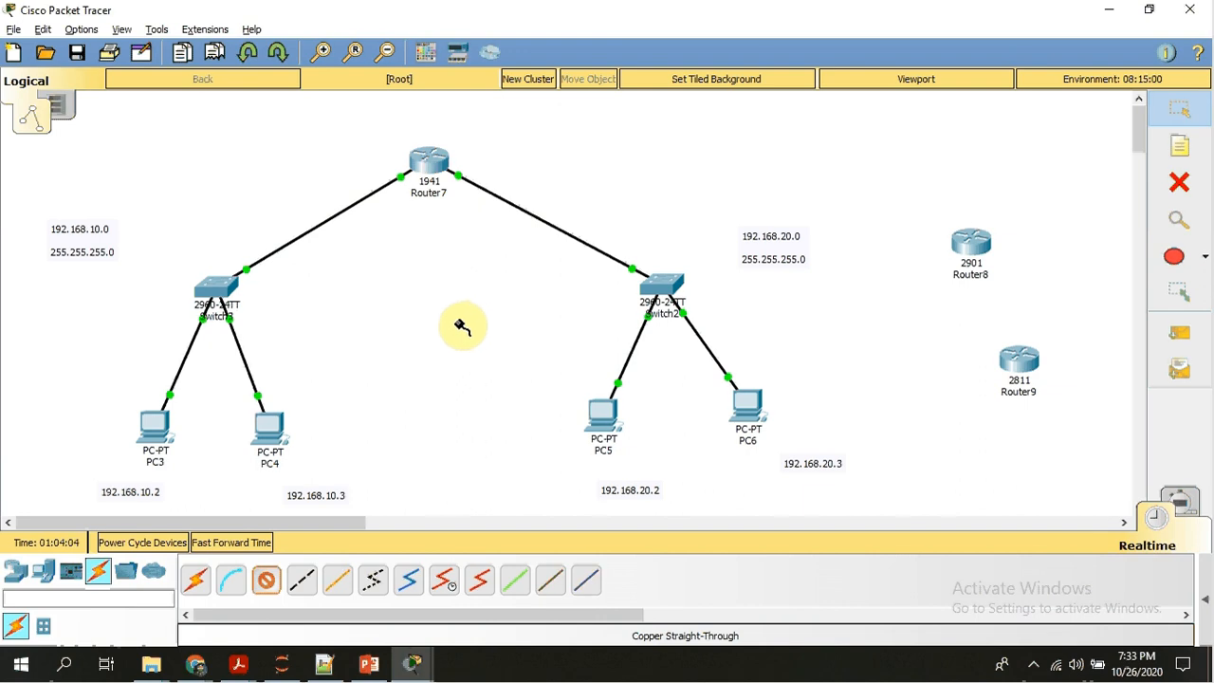
pyautogui.press('Escape')
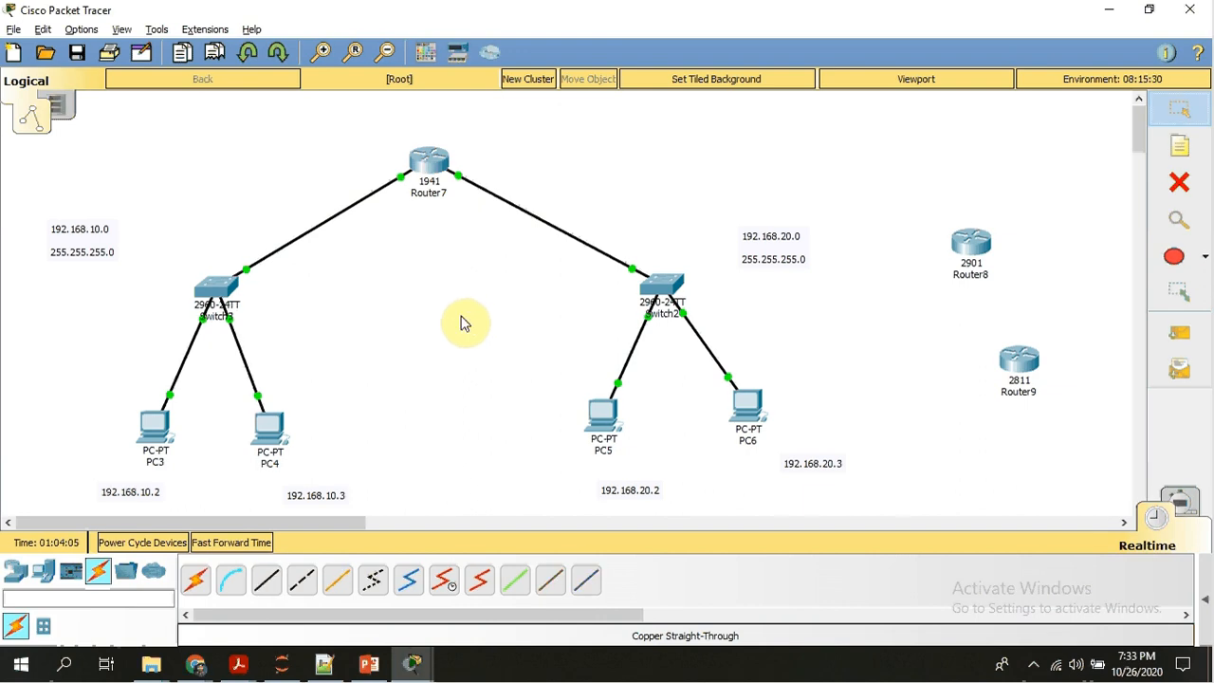
# Examine the 1941 router's physical device view and its list of installable modules.
pyautogui.click(428, 169)
pyautogui.click(626, 111)
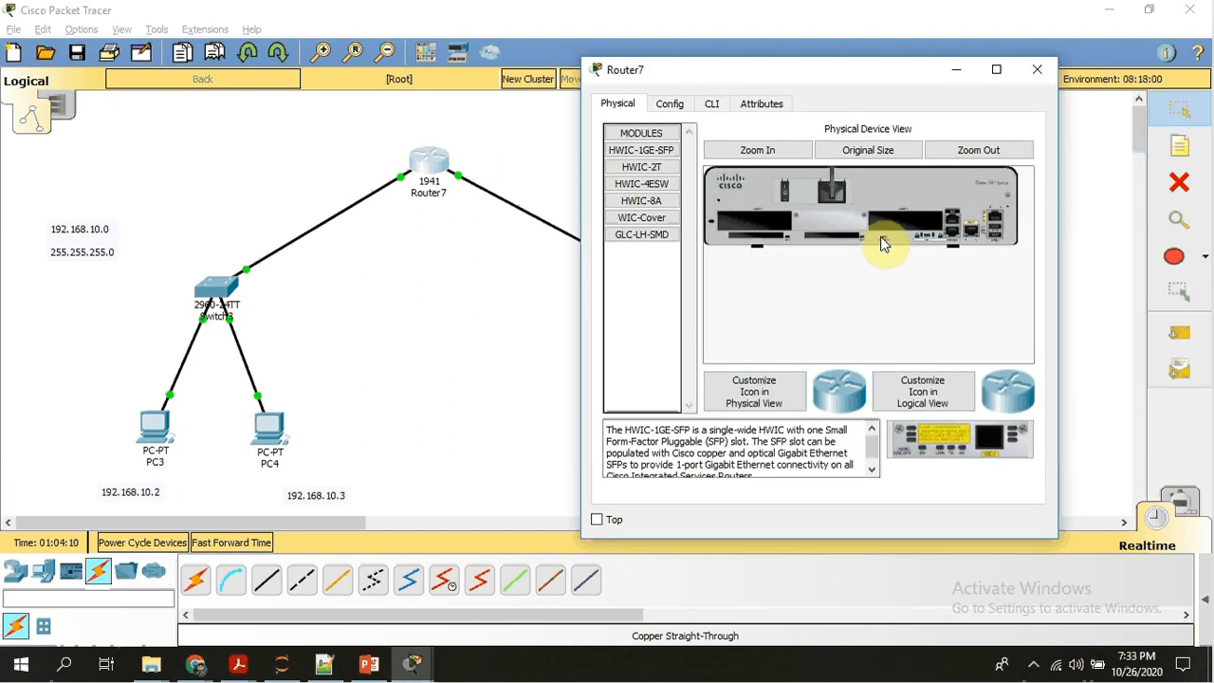
pyautogui.click(1037, 71)
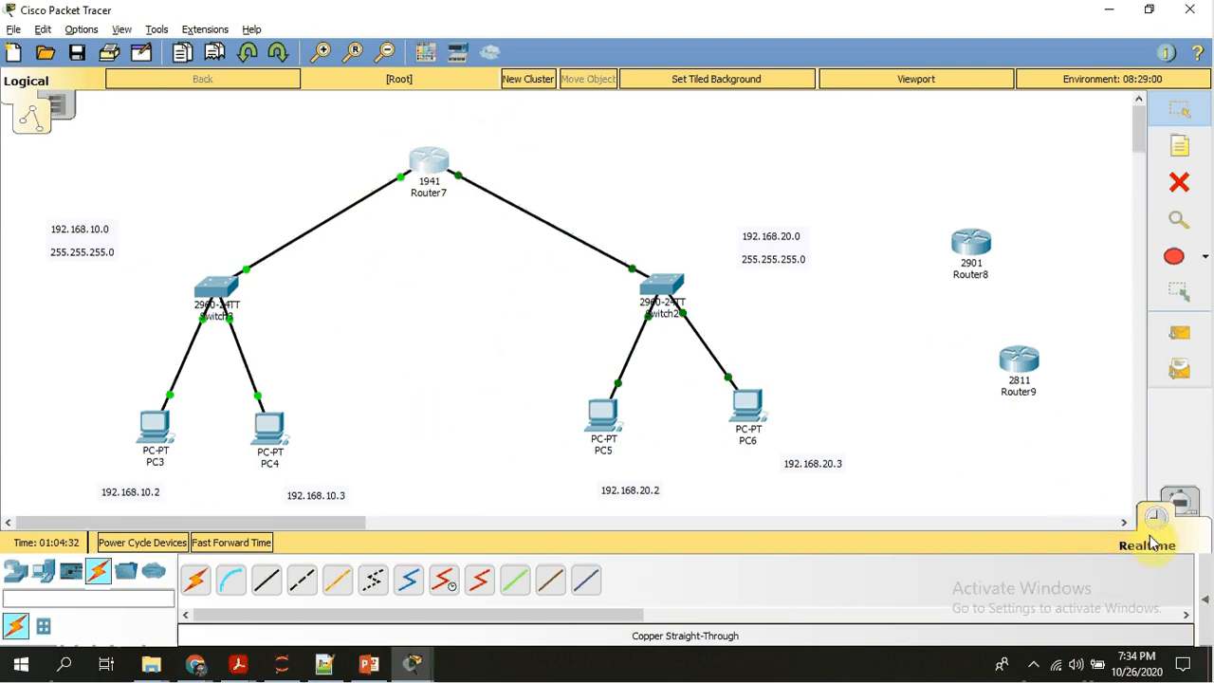
pyautogui.click(1032, 665)
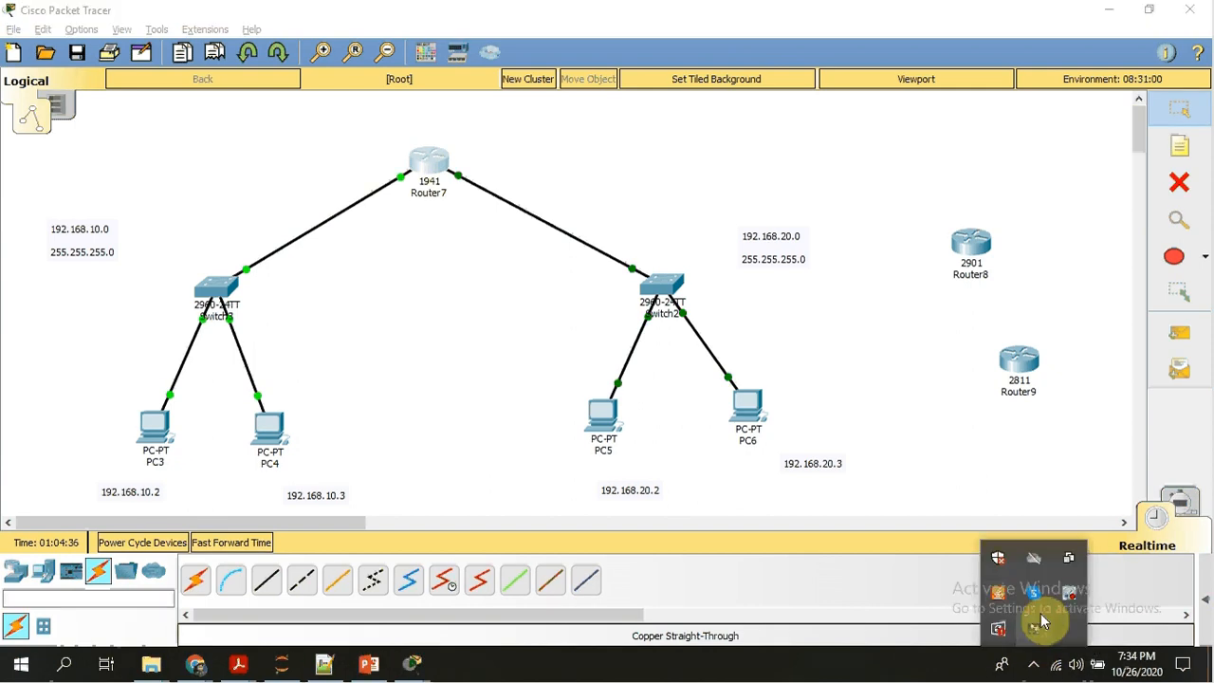